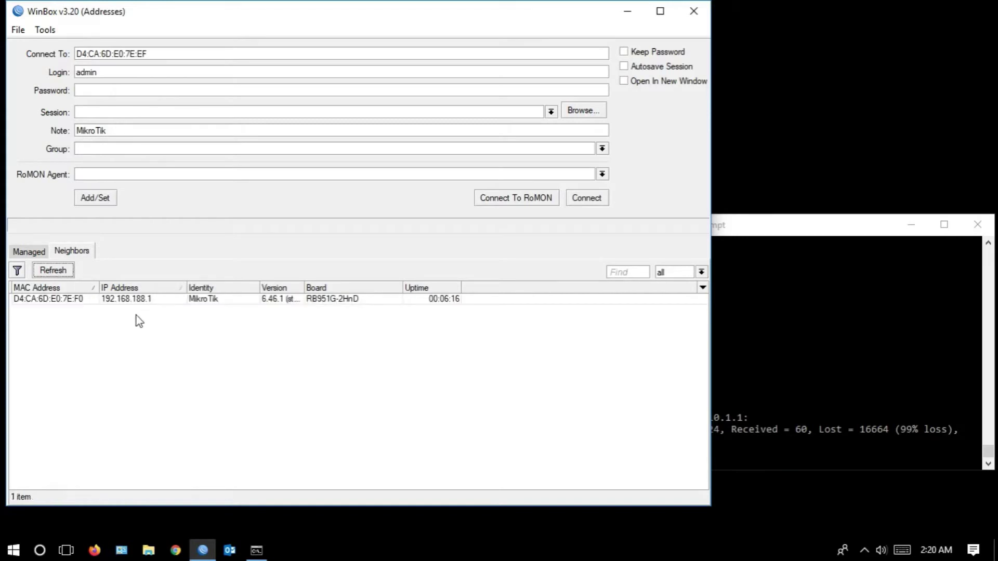
Connect to the discovered MikroTik router through its MAC address D4:CA:6D:E0:7E:F0 and maximize the session window
click(130, 301)
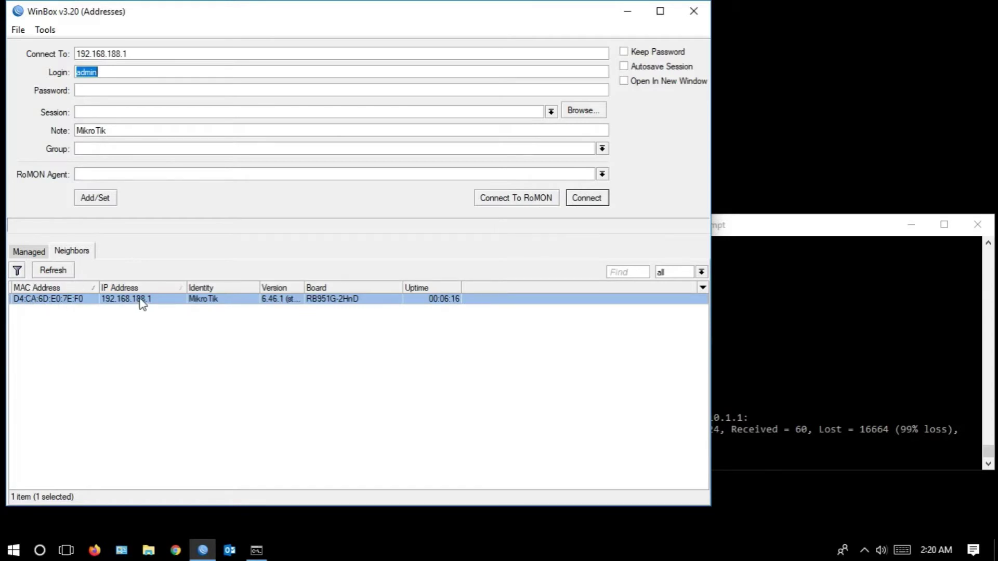
click(49, 300)
click(574, 198)
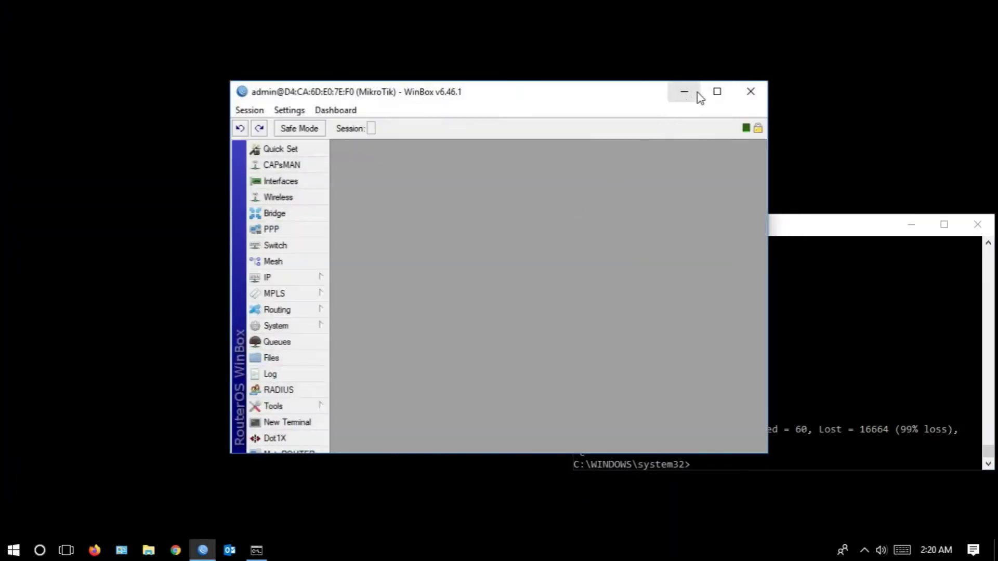
click(717, 92)
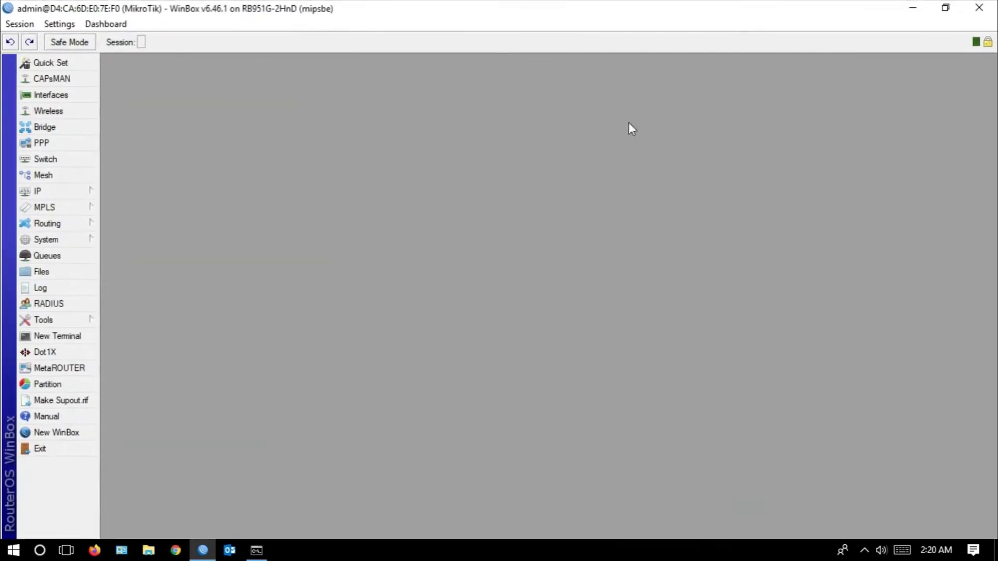
Inspect the DHCP server leases, widening the Address column to read the employee network's lease in full
click(91, 197)
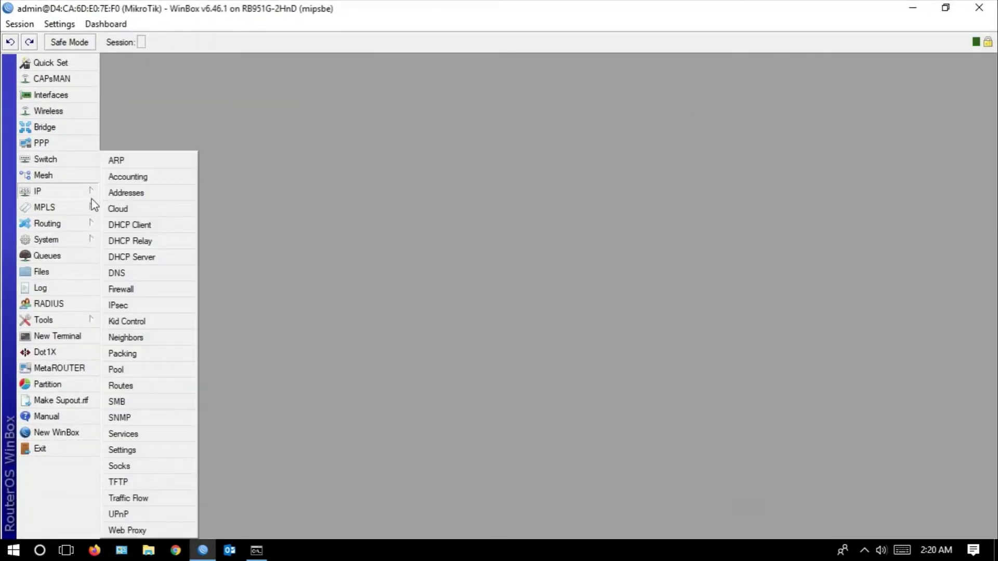
click(134, 256)
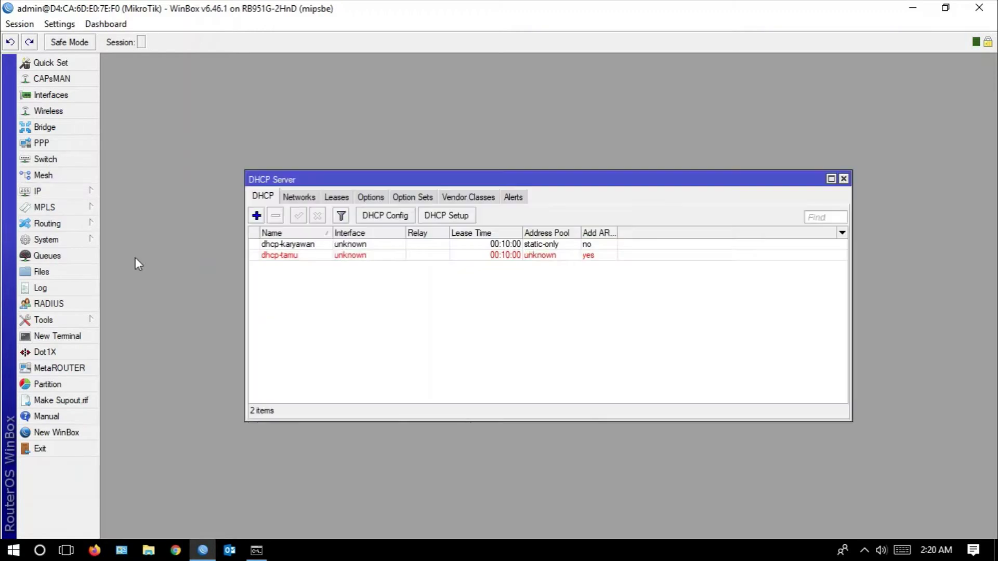
click(338, 198)
drag(373, 179, 248, 282)
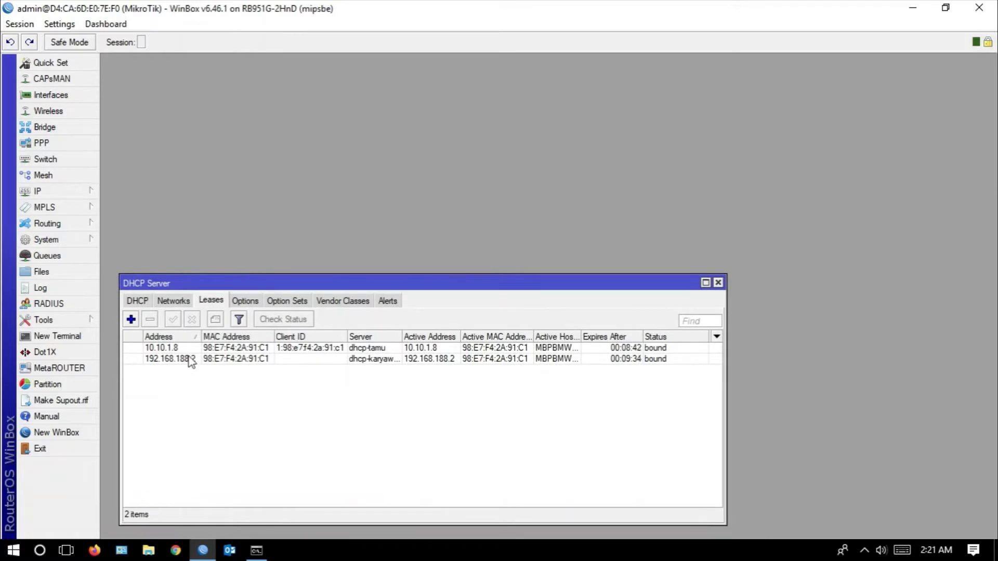
drag(202, 337, 220, 337)
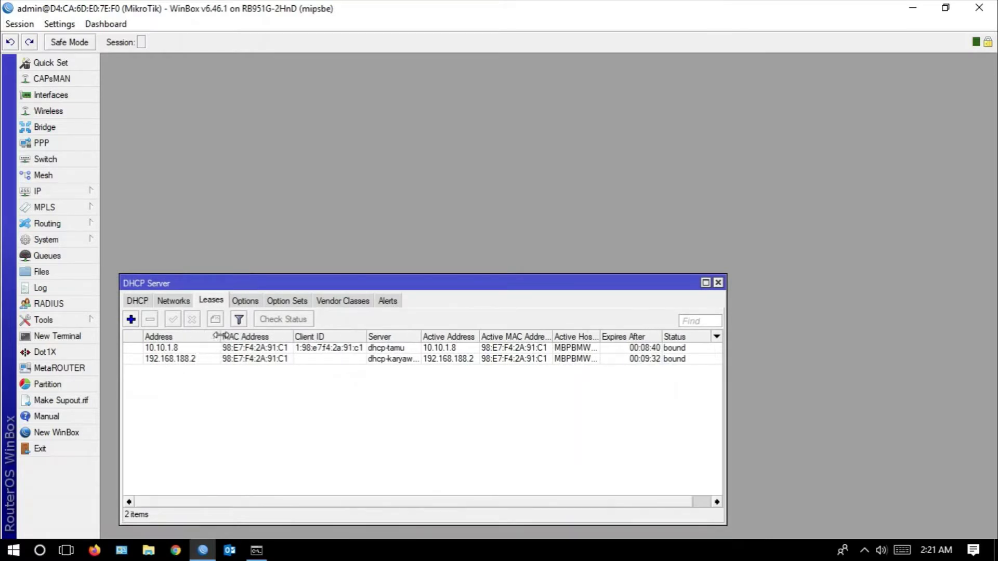
click(192, 361)
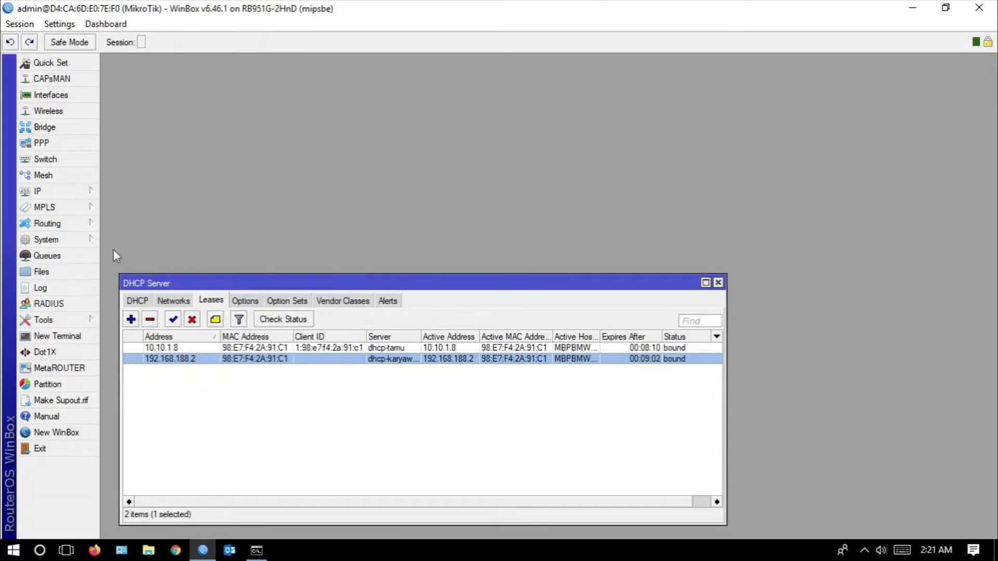
Delete all the existing filter rules from the router's firewall
click(87, 196)
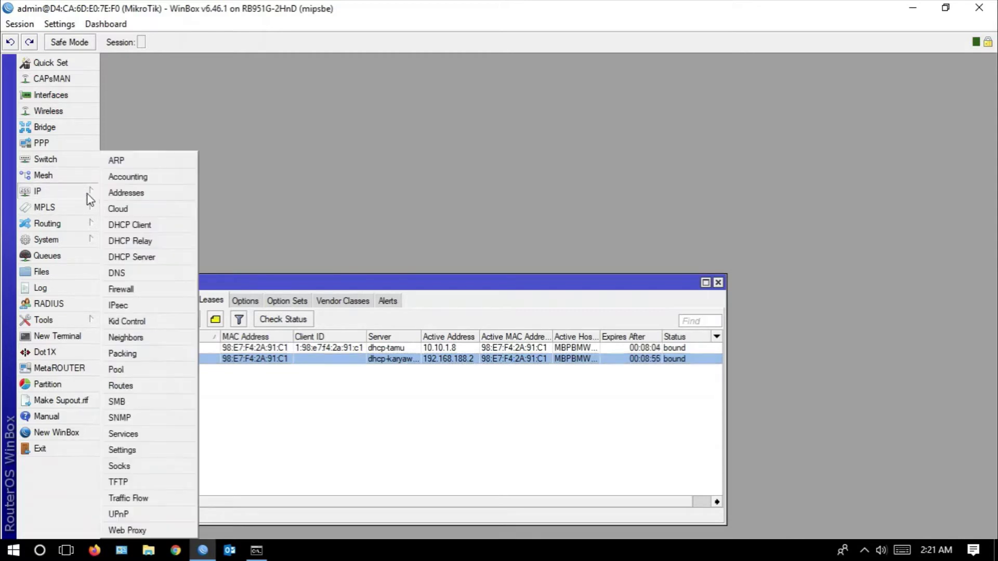
click(154, 293)
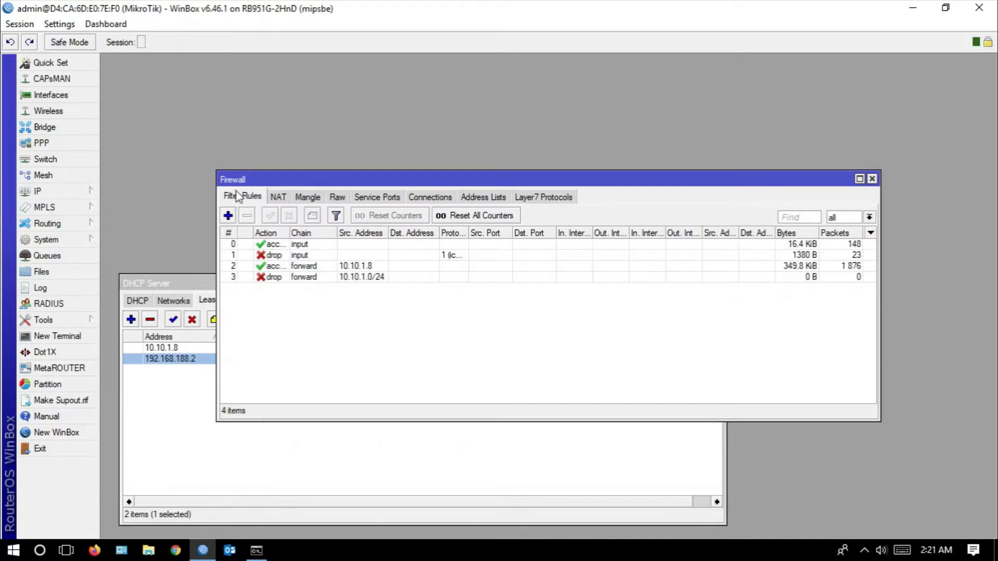
click(277, 197)
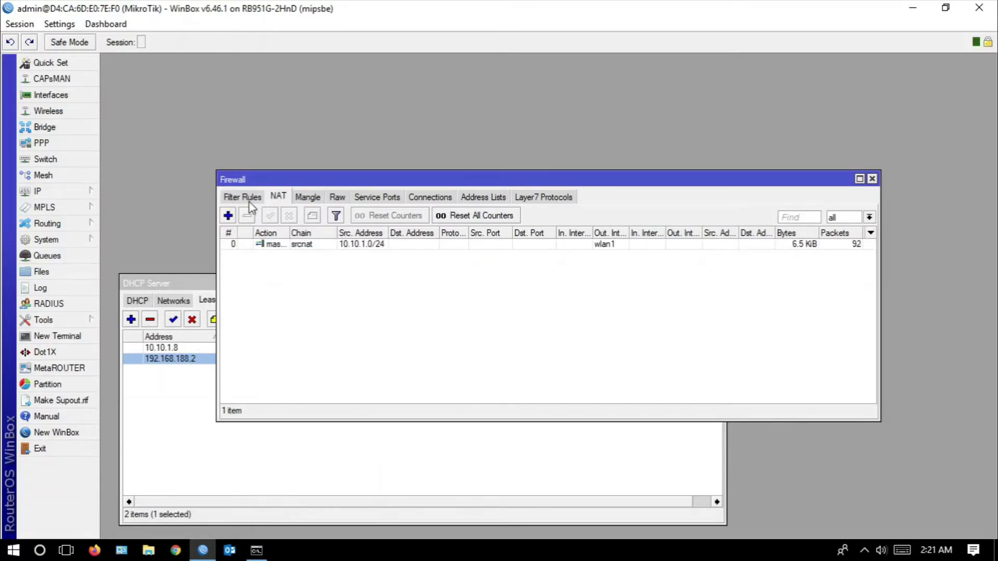
click(249, 201)
click(278, 277)
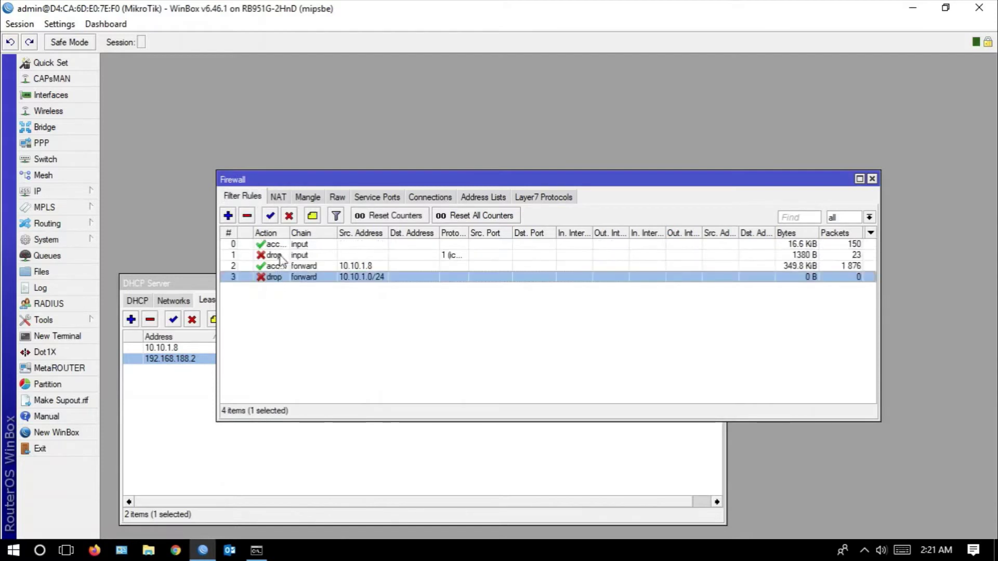
shift+click(279, 244)
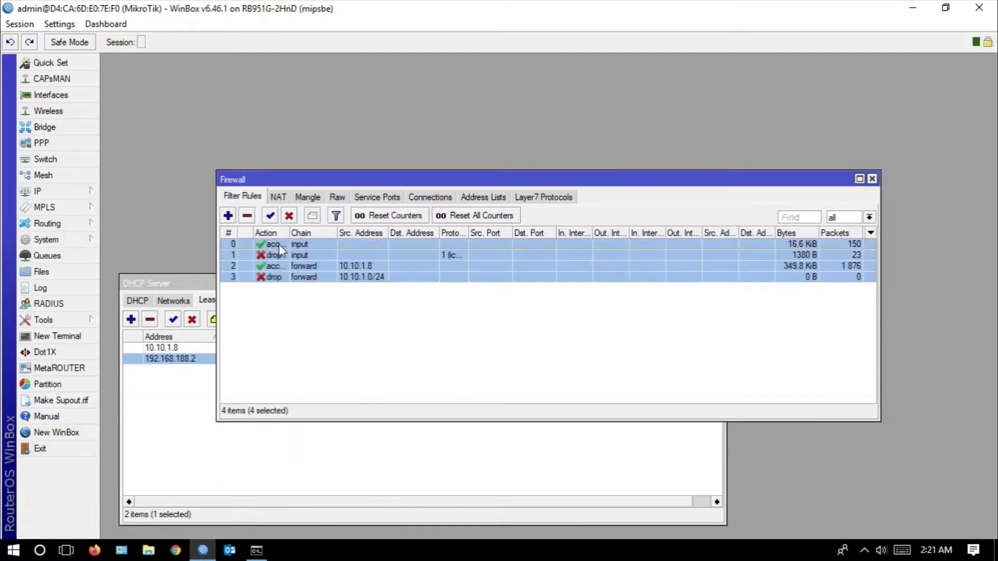
click(247, 216)
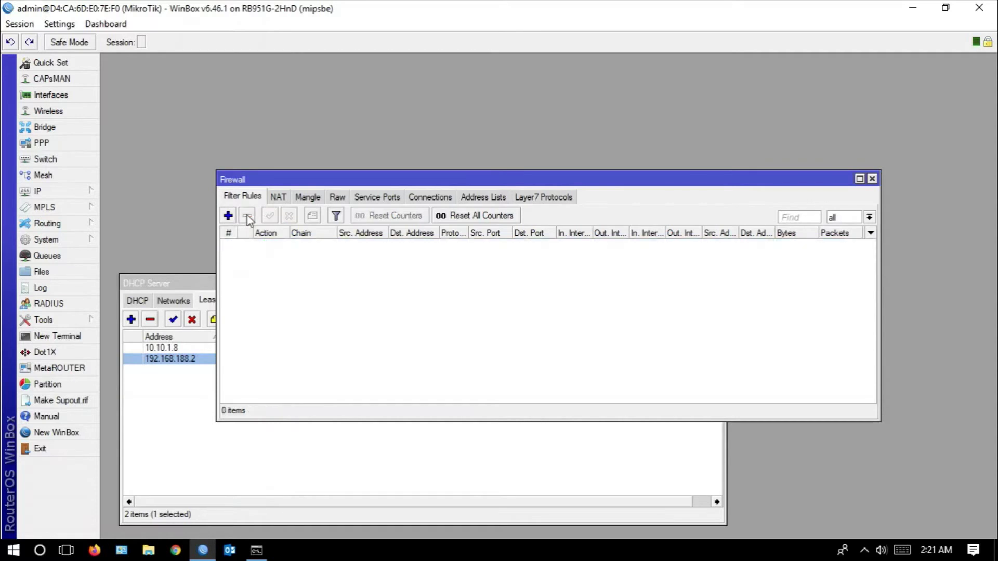
Remove the firewall's srcnat masquerade rule for source 10.10.1.0/24
click(277, 201)
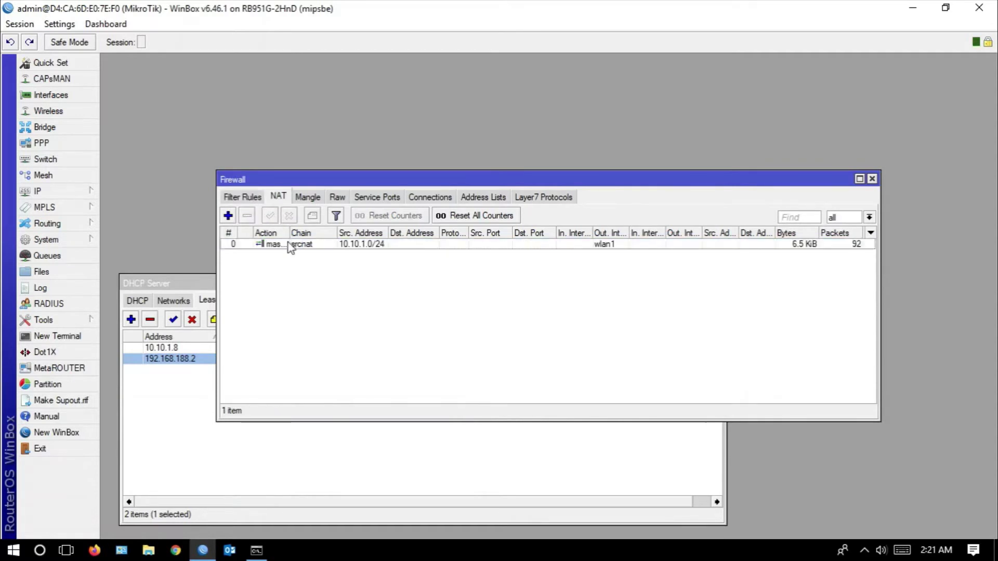
click(289, 244)
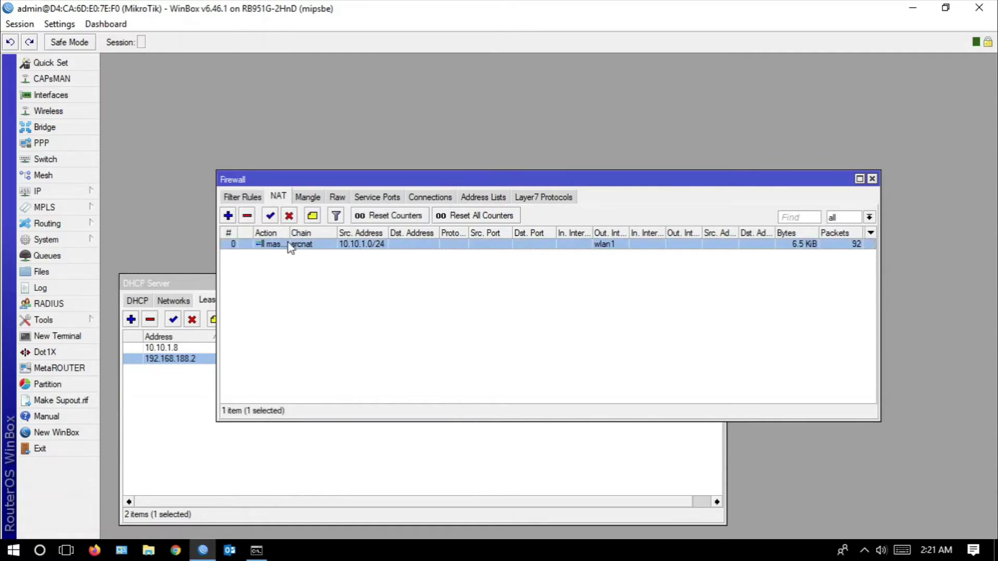
click(248, 217)
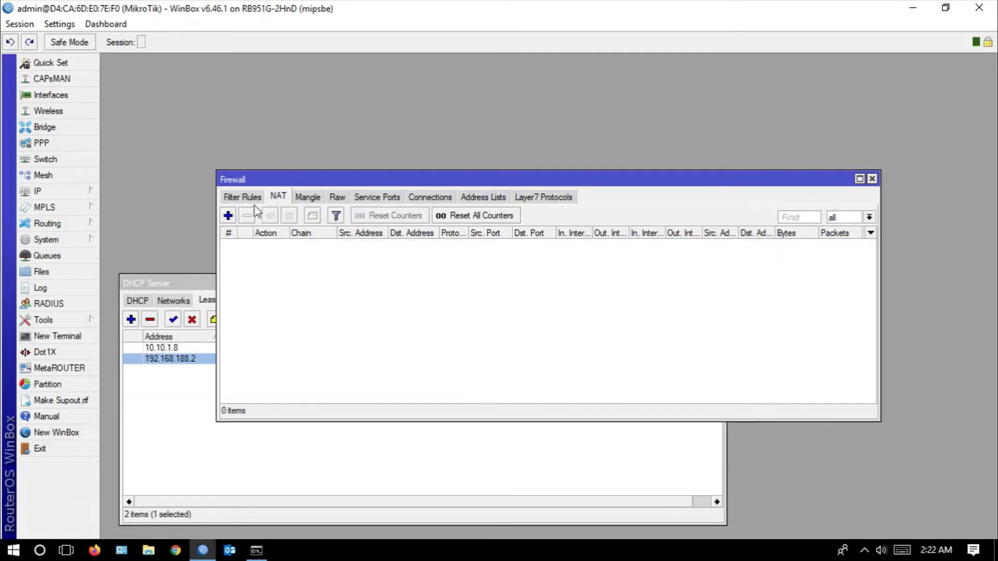
Switch to the Command Prompt and run a continuous ping to 8.8.8.8 with the -t option
click(257, 550)
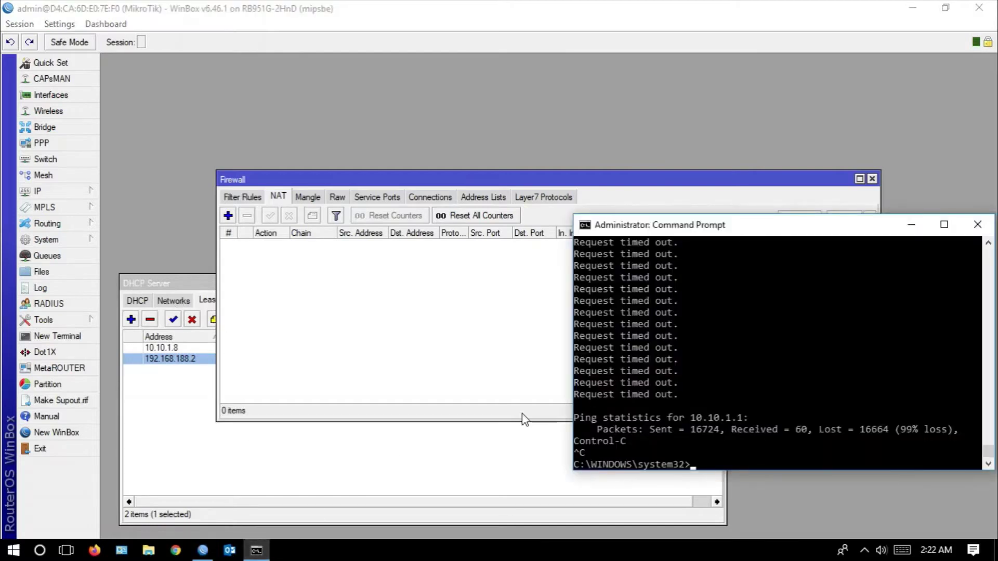
key(Up)
key(BackSpace)
key(BackSpace)
key(BackSpace)
key(BackSpace)
key(BackSpace)
key(BackSpace)
key(BackSpace)
key(BackSpace)
key(BackSpace)
key(BackSpace)
key(BackSpace)
key(BackSpace)
text(8.8.8.8 -T)
key(Return)
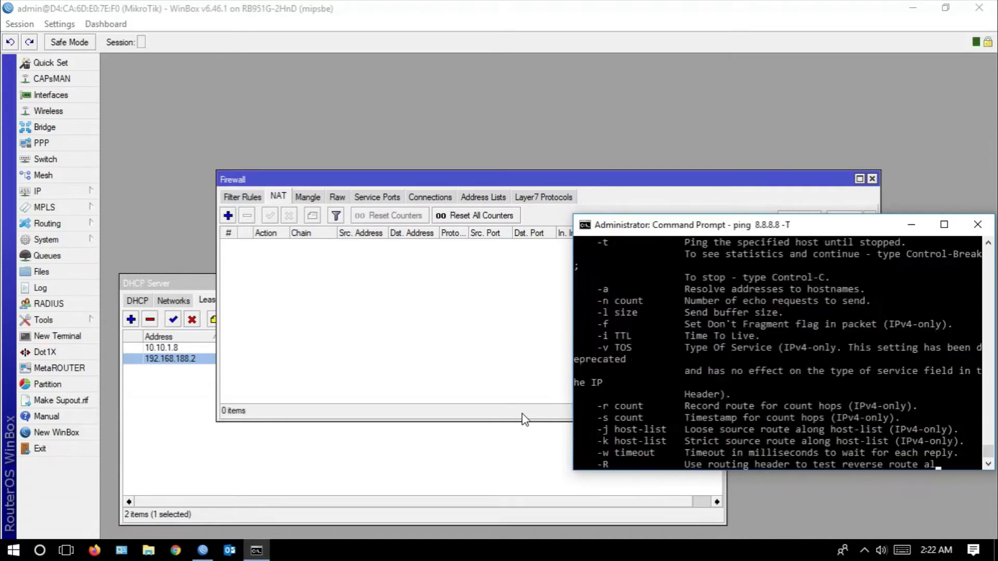
key(Up)
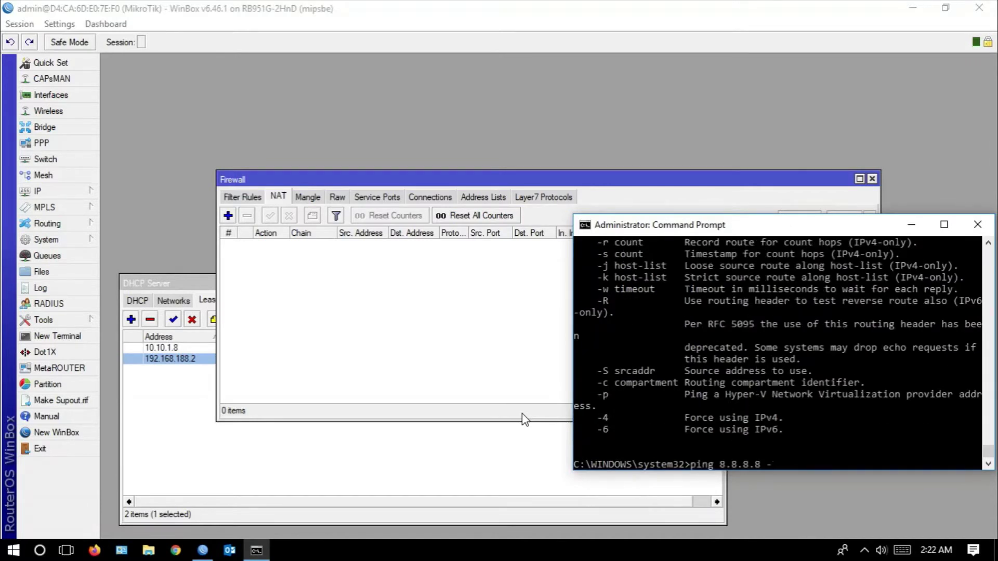
key(BackSpace)
text(t)
key(Return)
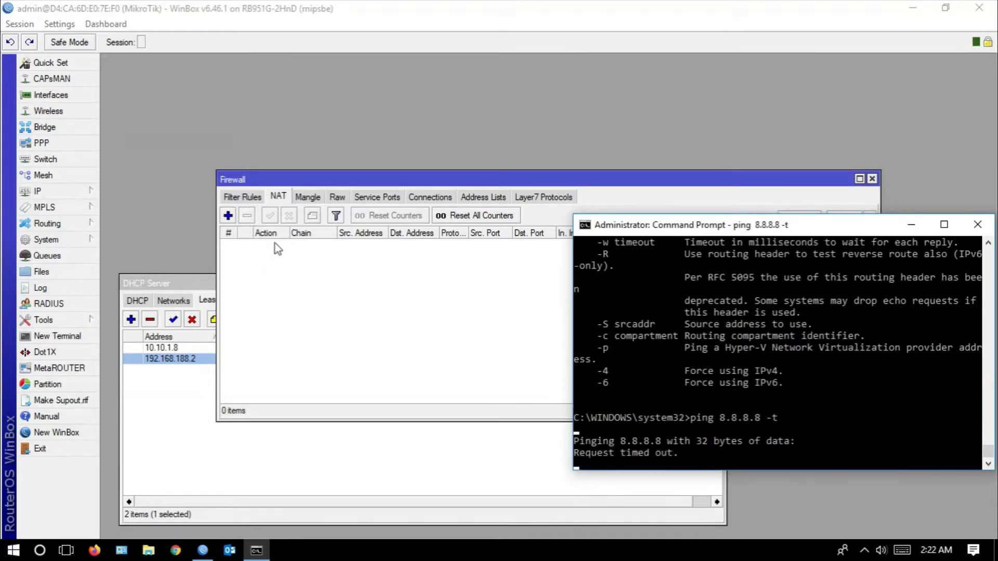
Back in WinBox, start a new srcnat NAT rule with source address 192.168.188.0/24 and out interface wlan1
drag(282, 179, 259, 154)
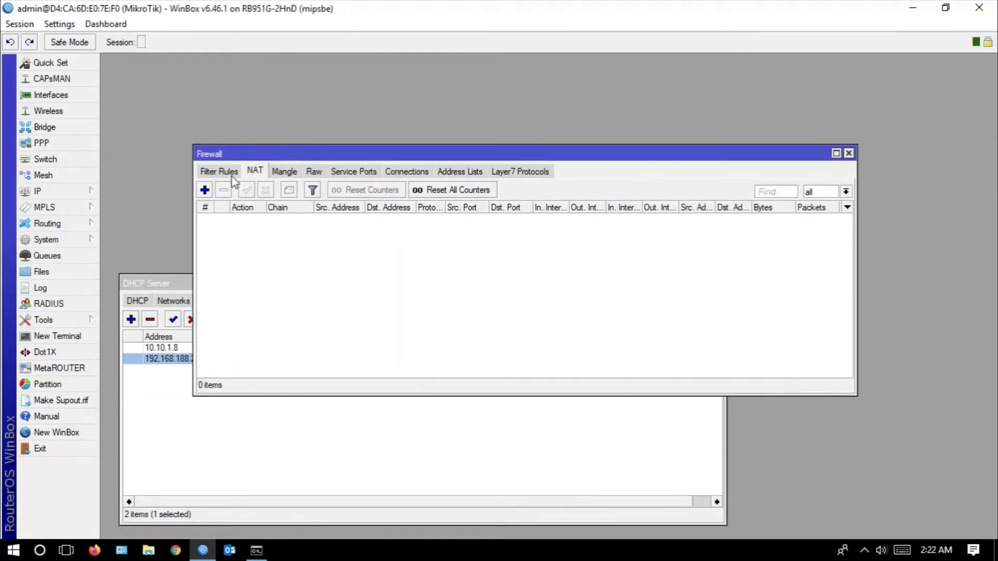
click(205, 190)
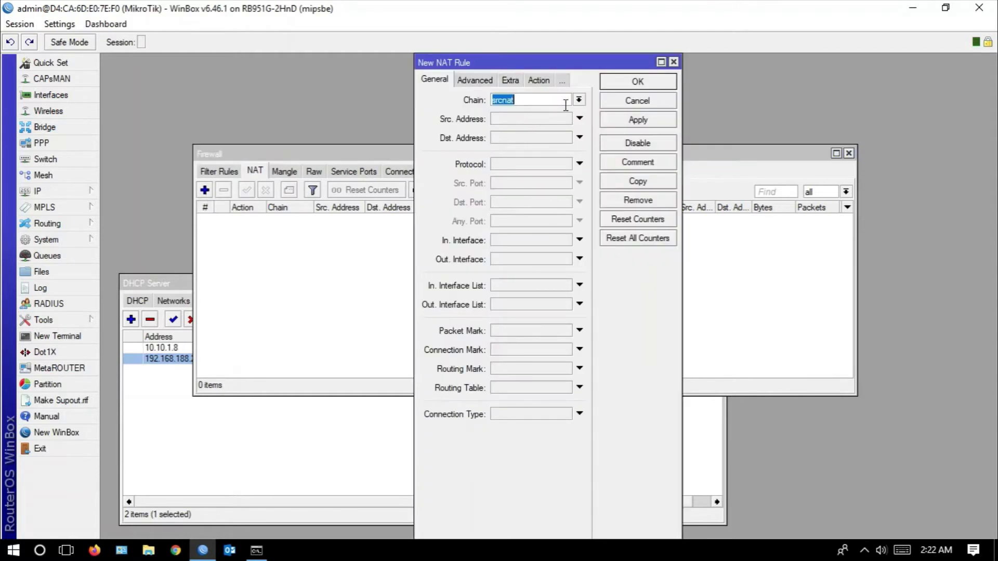
click(528, 123)
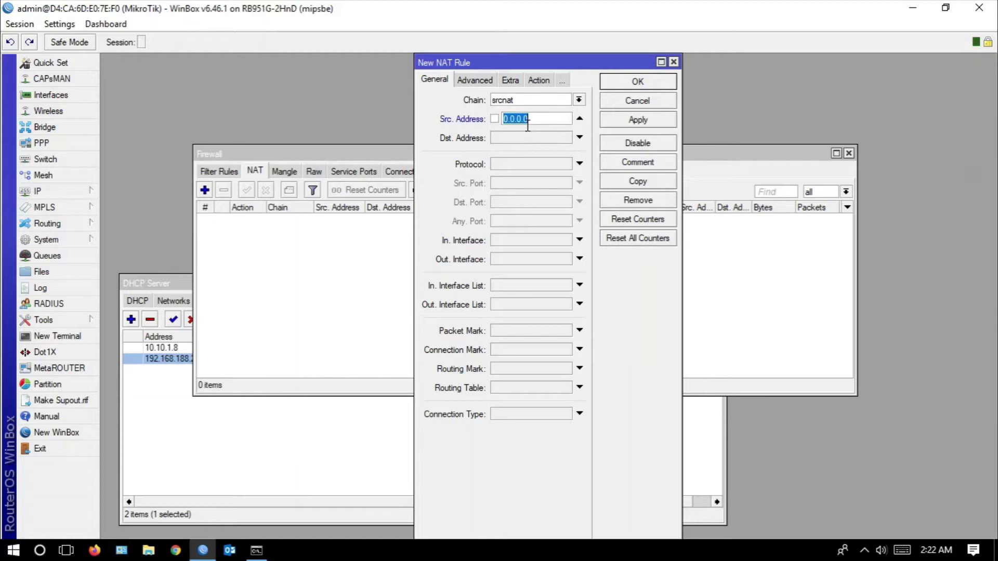
text(192.168.188.0/24)
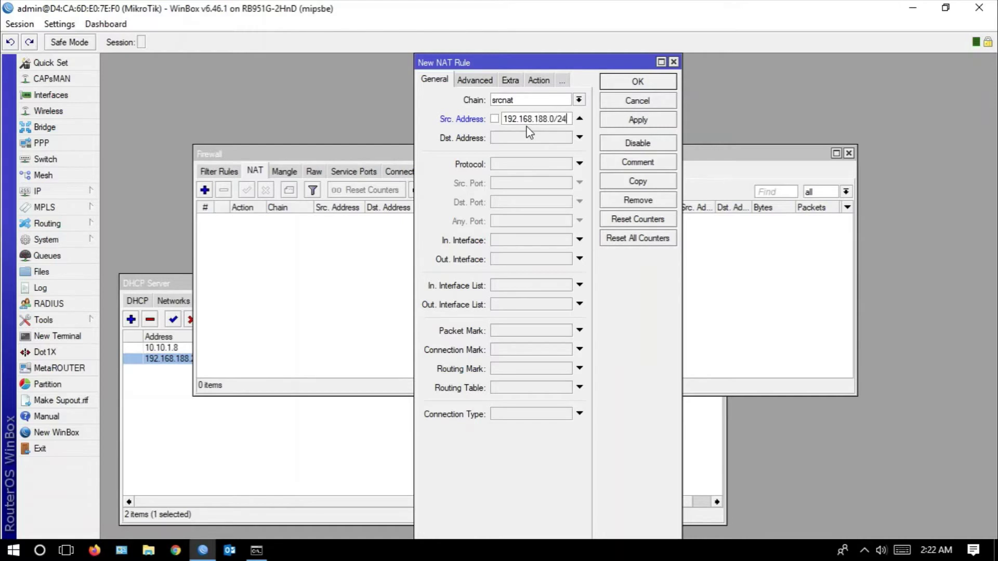
click(541, 264)
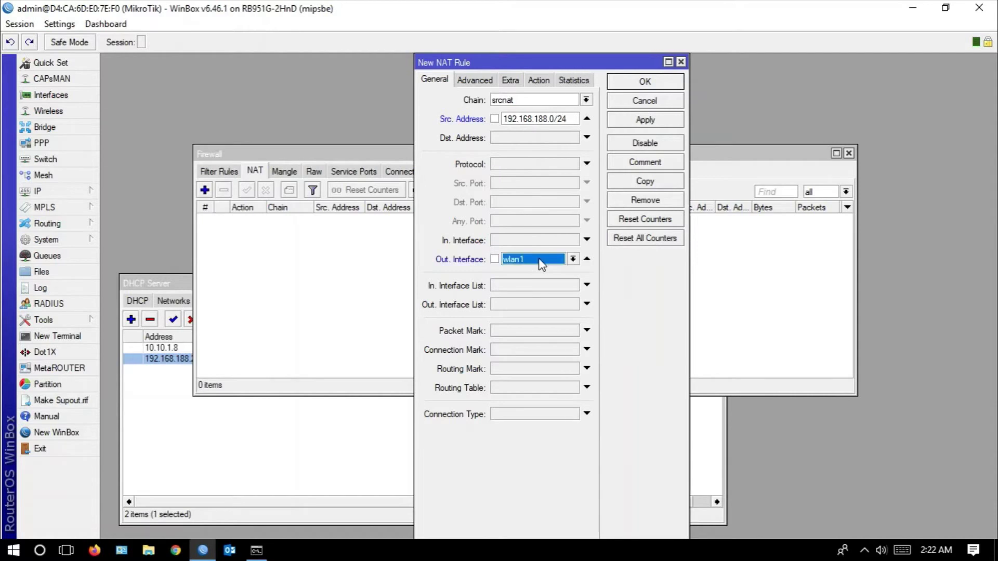
click(572, 259)
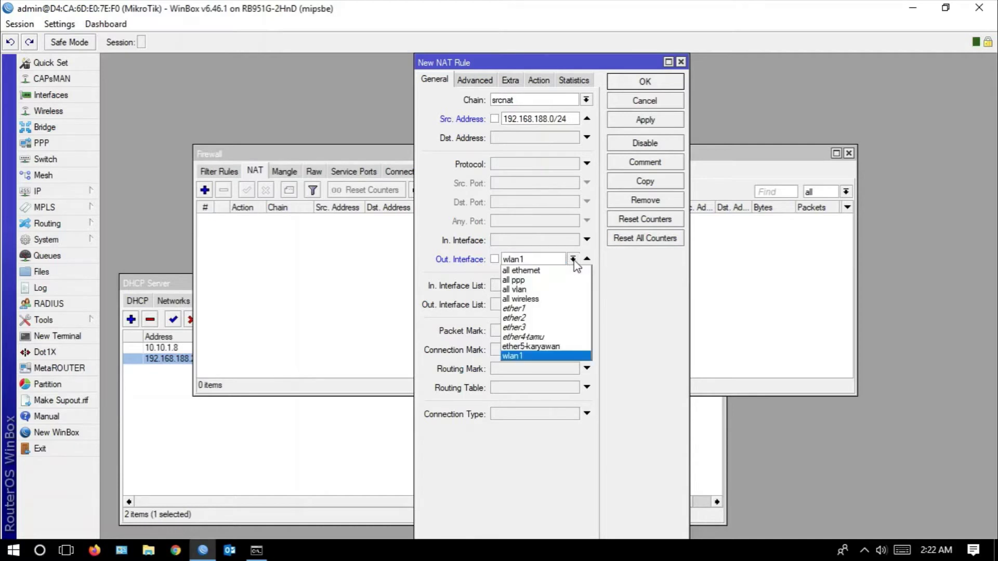
click(533, 354)
Set the new NAT rule's action to masquerade and save the rule
click(539, 80)
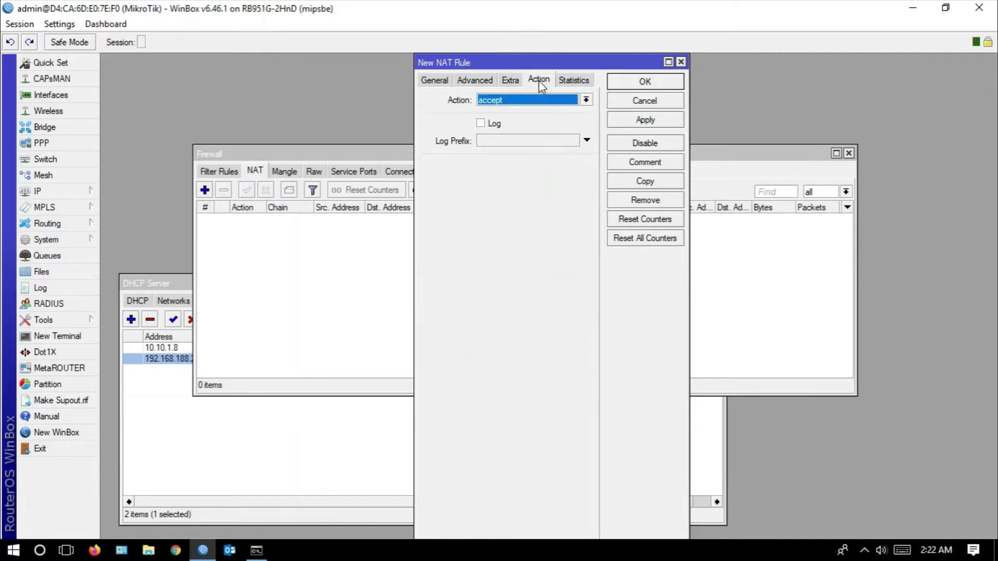
click(508, 100)
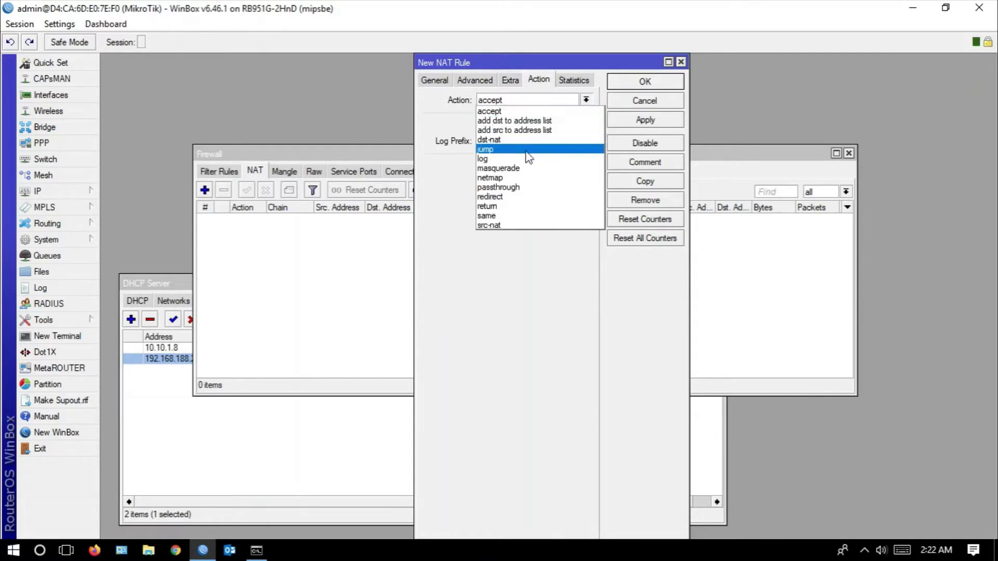
click(534, 169)
click(629, 121)
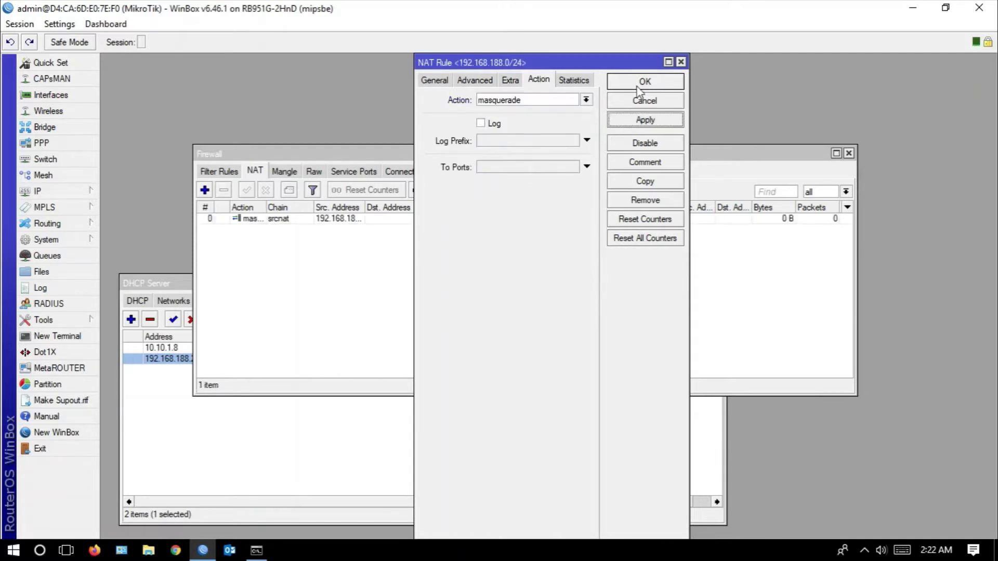
click(643, 82)
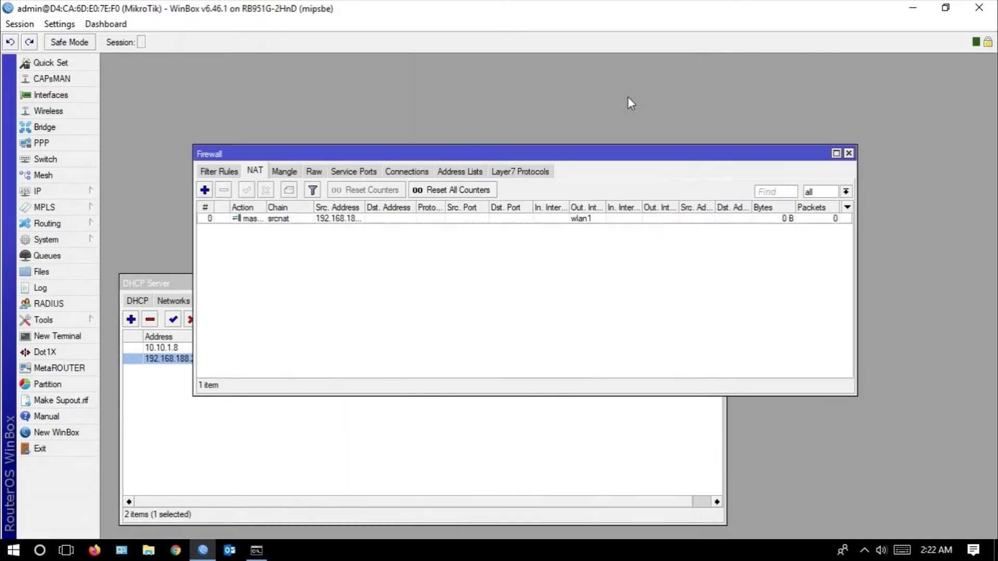
In the Command Prompt, stop the running ping and restart the continuous ping to 8.8.8.8
click(256, 551)
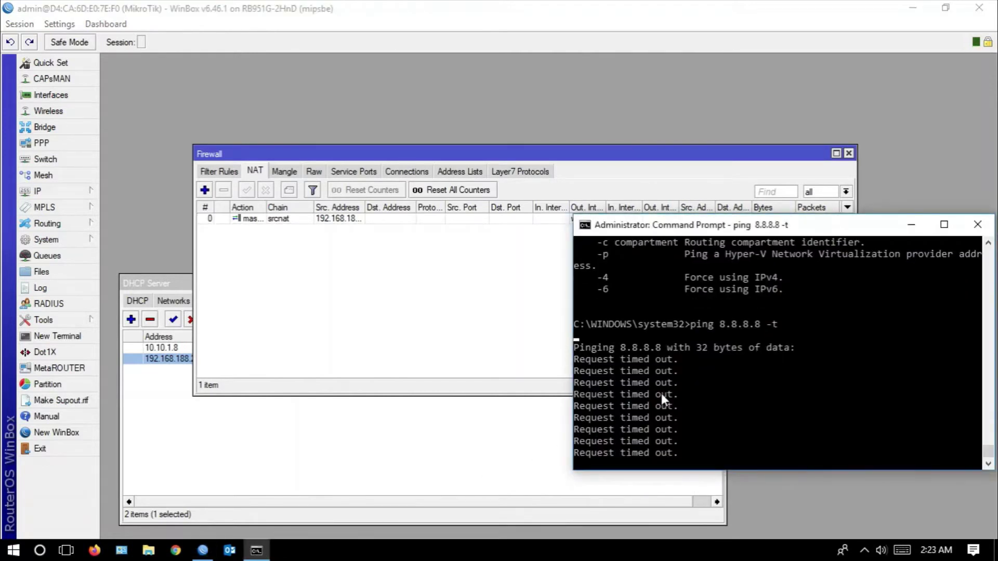
key(ctrl+c)
key(Up)
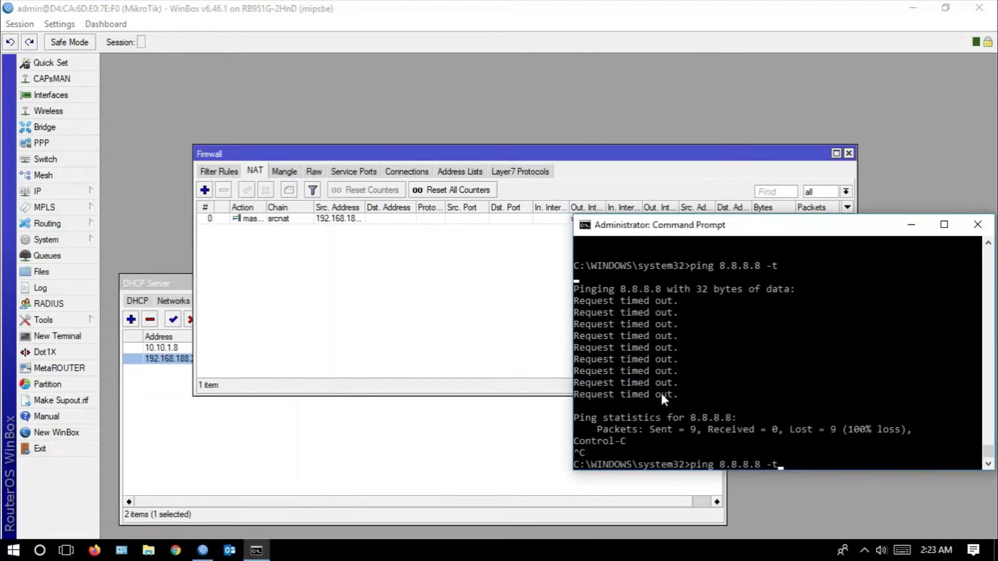
key(Return)
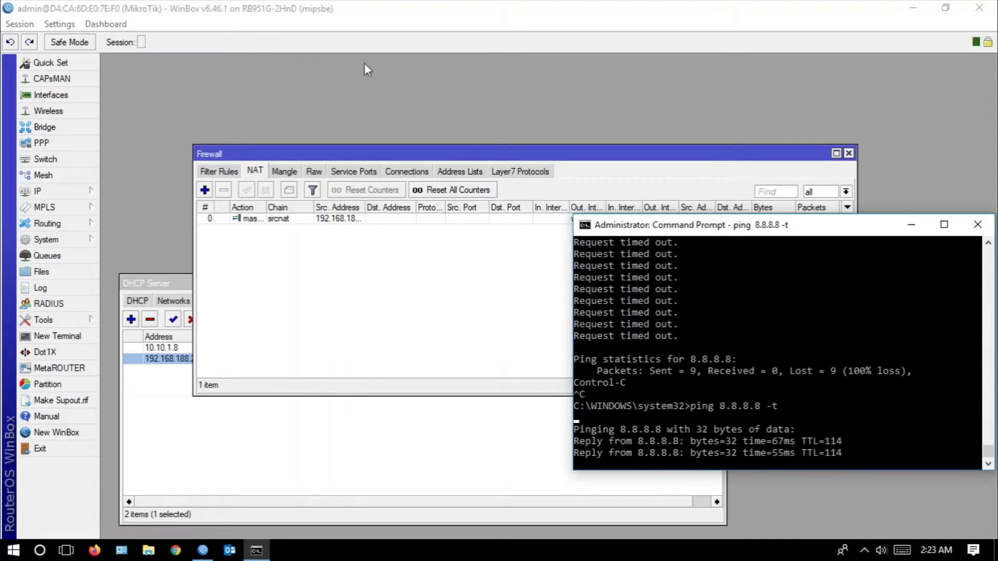
drag(687, 230, 658, 166)
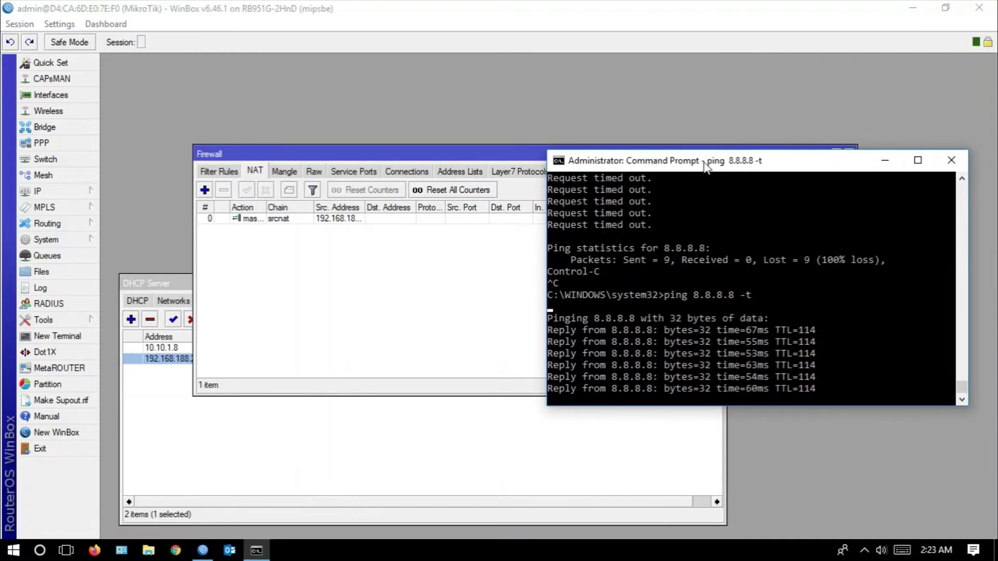
Stop the running ping, switch to Chrome on Desktop 3, and test browsing by loading the black hole article from the detikInet page
key(ctrl+c)
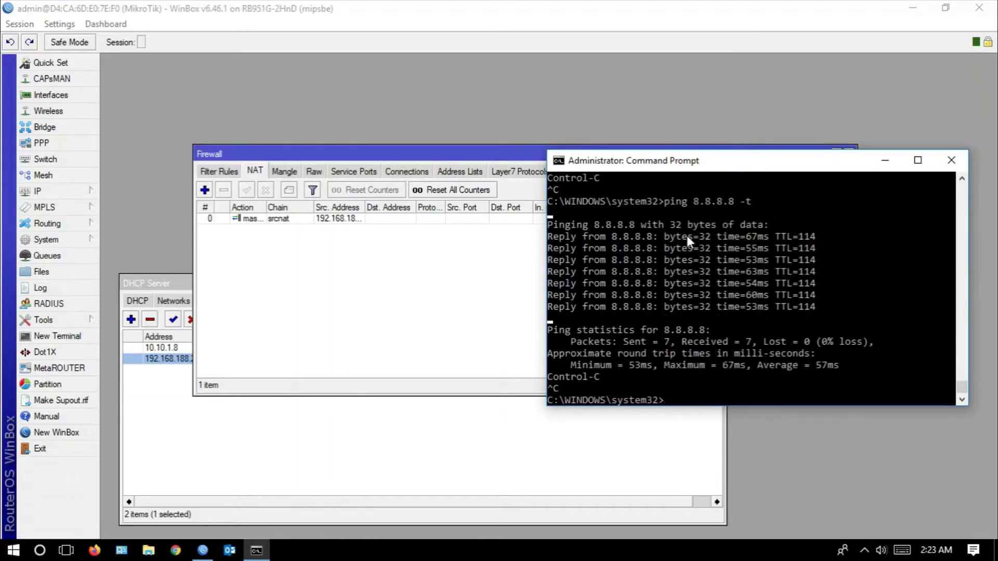
click(66, 551)
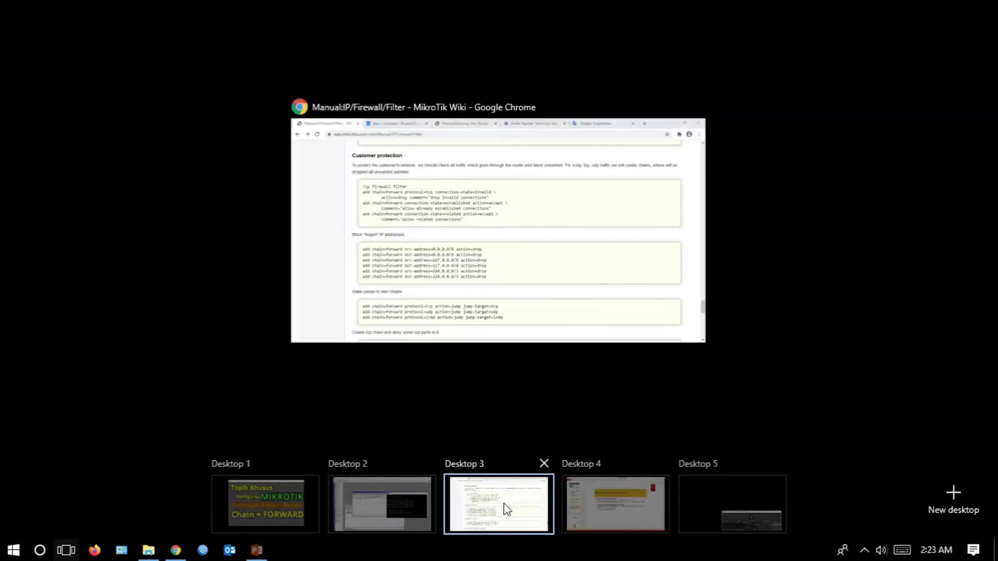
click(498, 514)
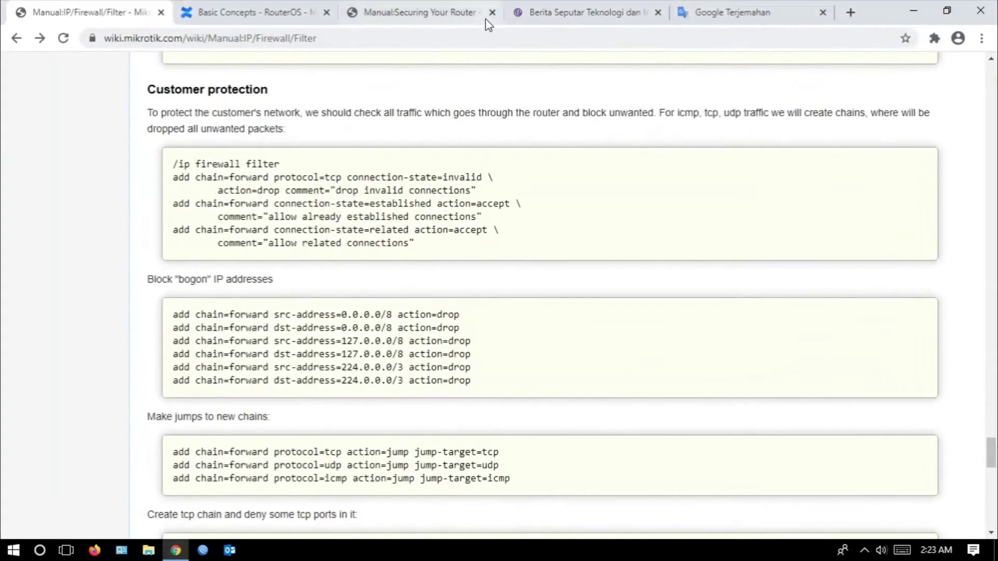
click(551, 12)
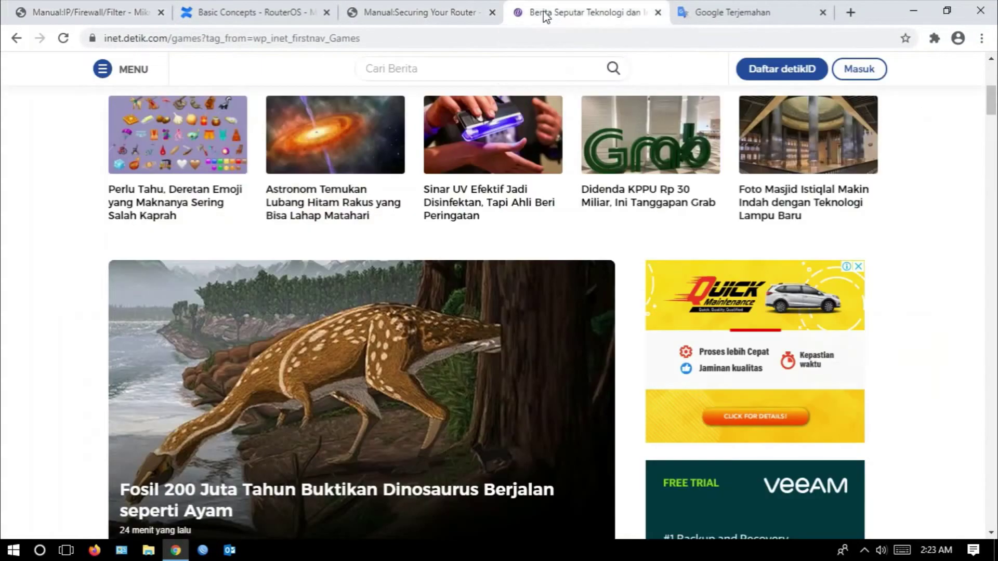
click(352, 216)
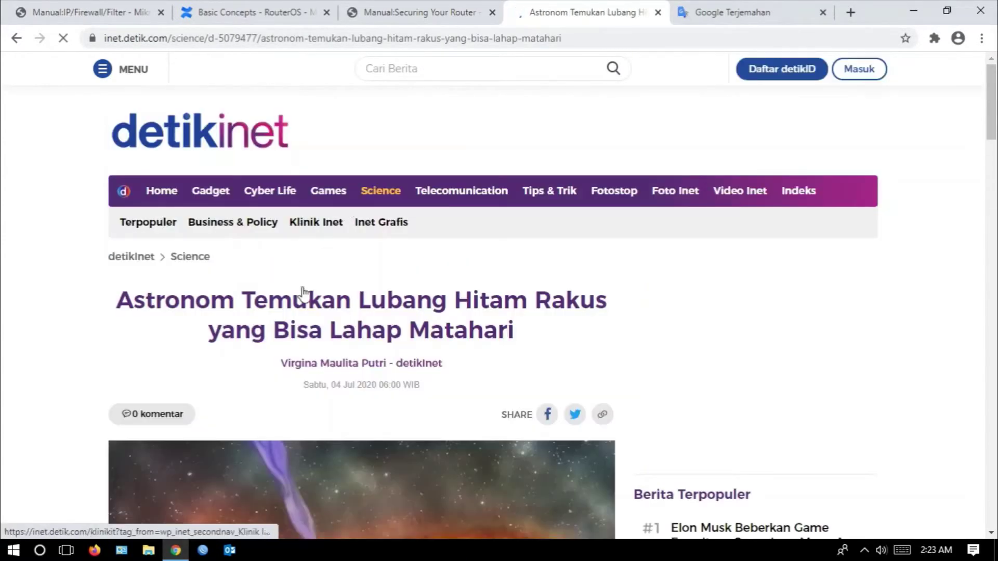
scroll(379, 325, down, 1)
scroll(379, 328, down, 1)
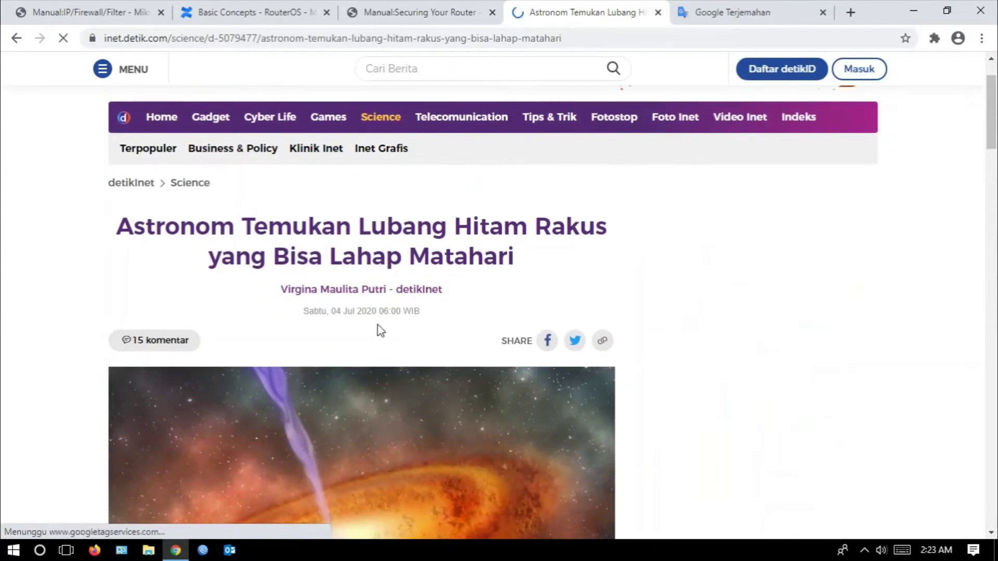
scroll(365, 312, down, 6)
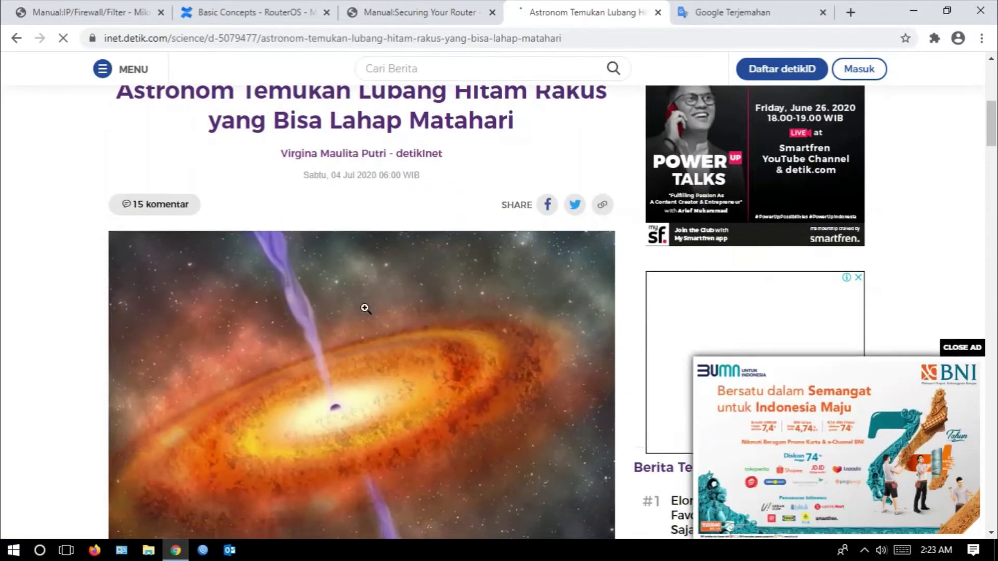
scroll(366, 309, down, 2)
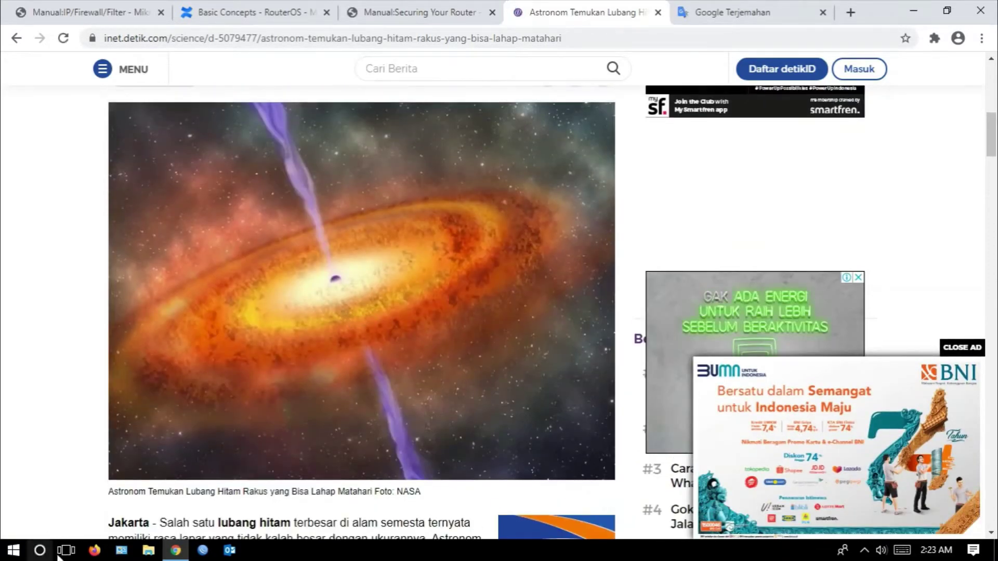
Return to WinBox on Desktop 2 and start a new firewall filter rule in the forward chain with source address 192.168.188.0/24
click(60, 554)
click(352, 506)
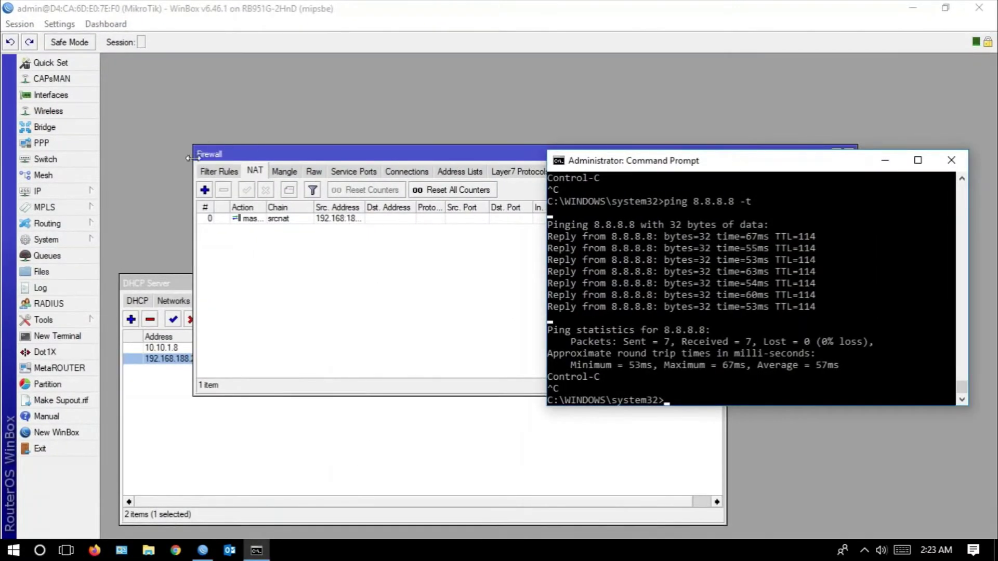
click(213, 174)
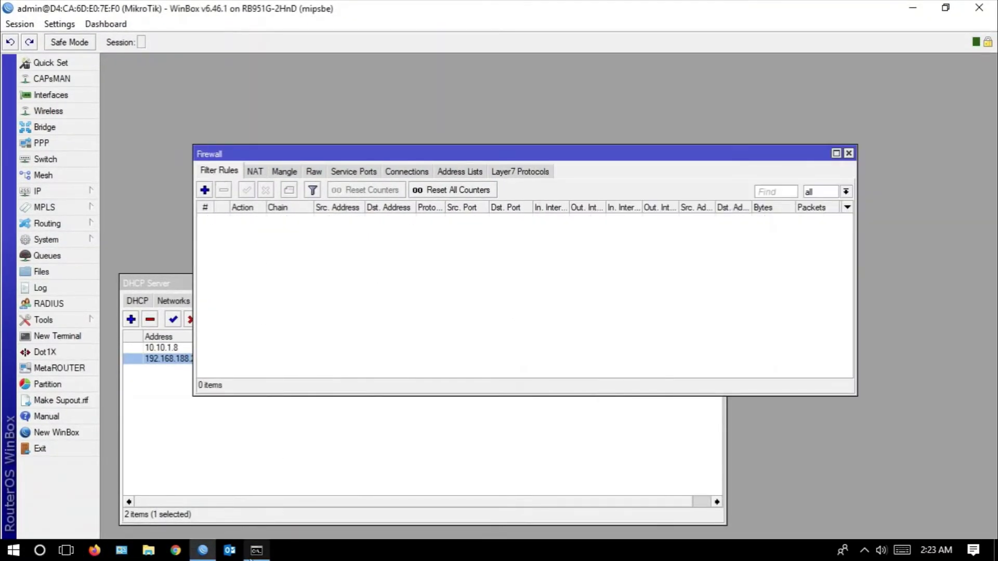
click(256, 552)
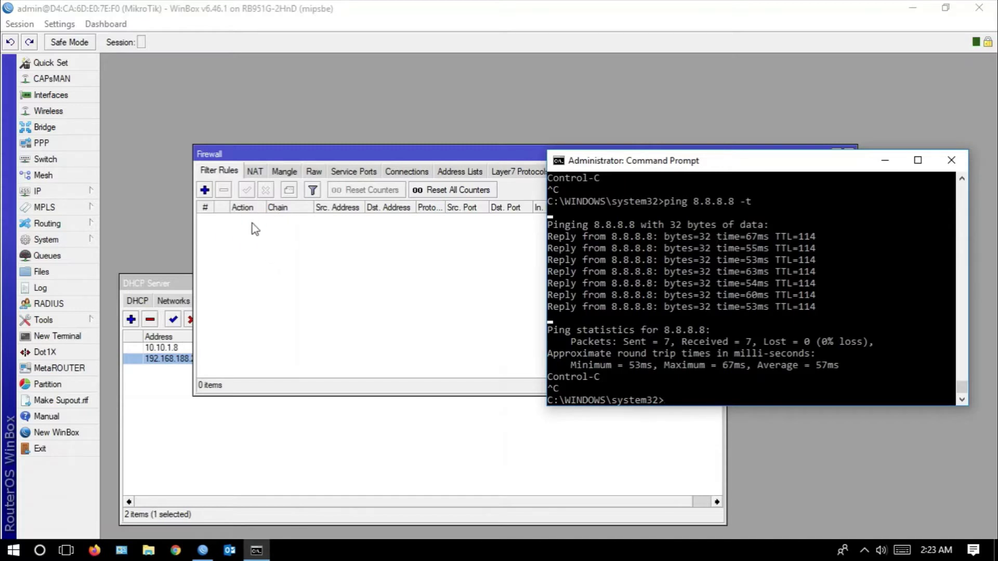
click(204, 191)
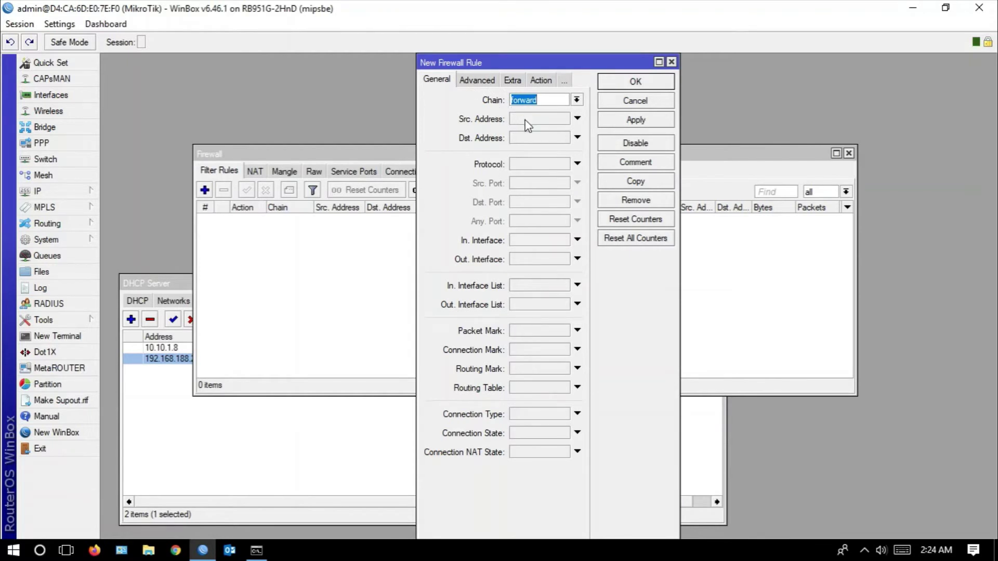
click(525, 120)
text(192.)
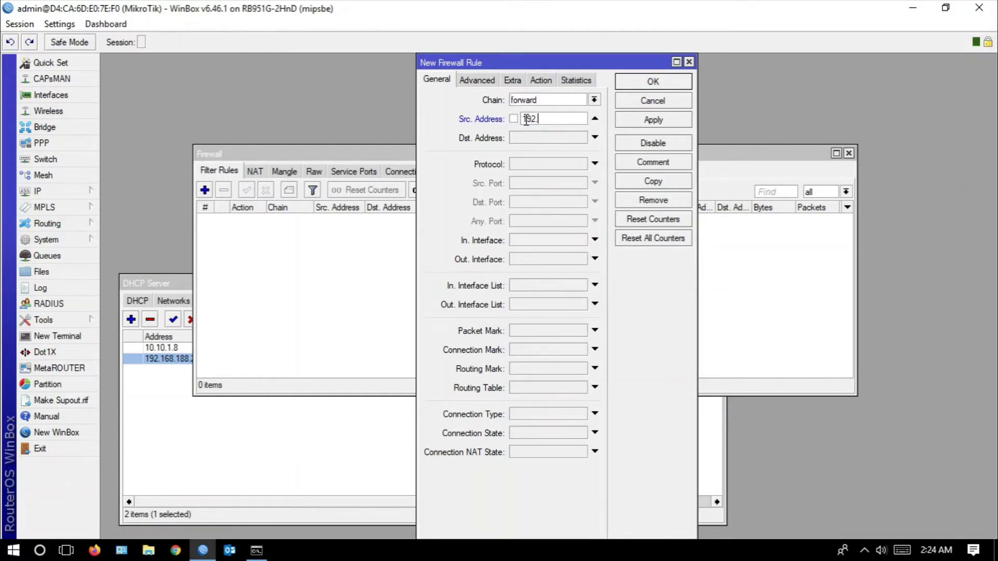
text(168.188.0/24)
Set the new filter rule's action to drop and save the rule
click(541, 81)
click(526, 105)
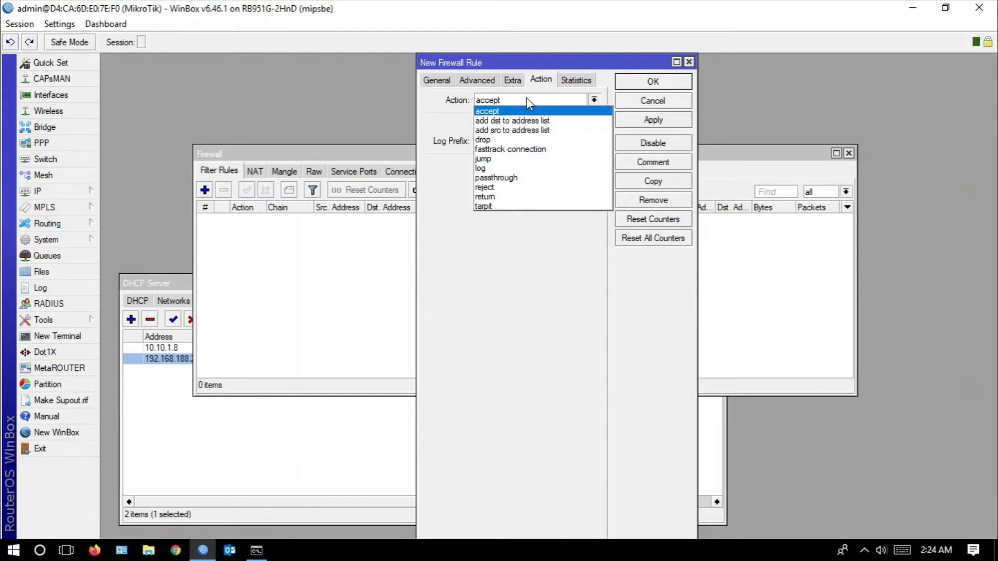
click(525, 138)
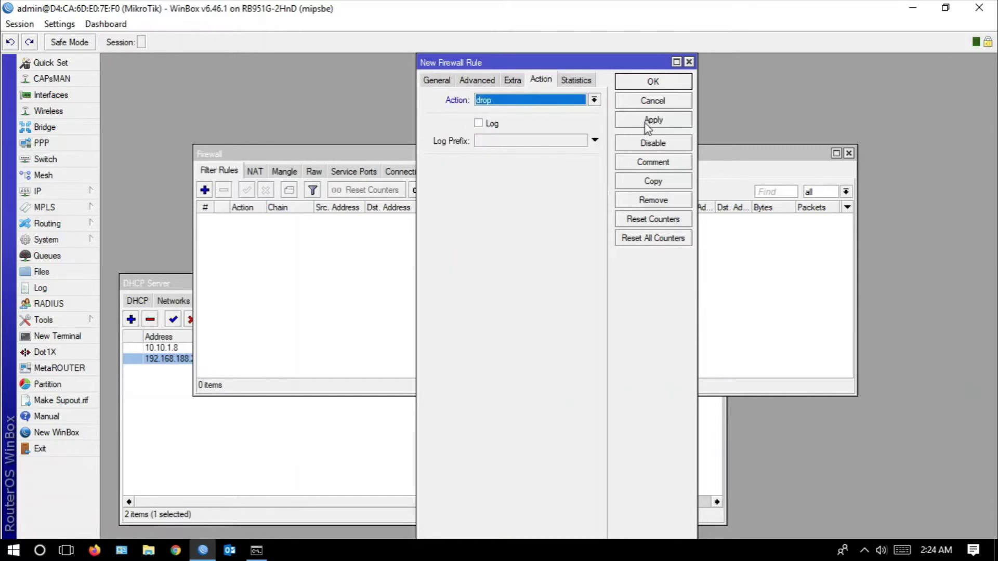
click(644, 123)
click(638, 82)
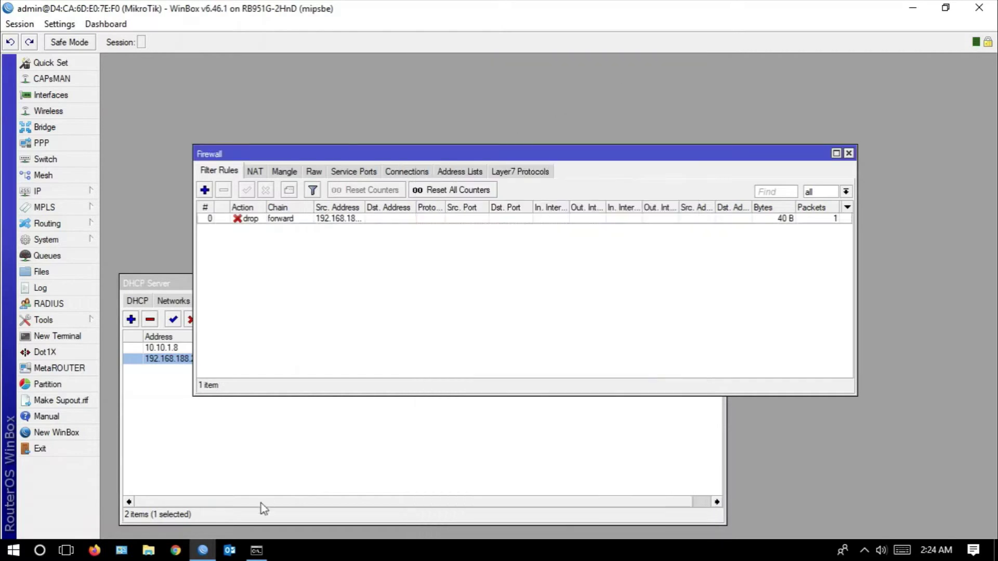
In the Command Prompt, rerun the continuous ping to 8.8.8.8 and move the window slightly upward
click(257, 550)
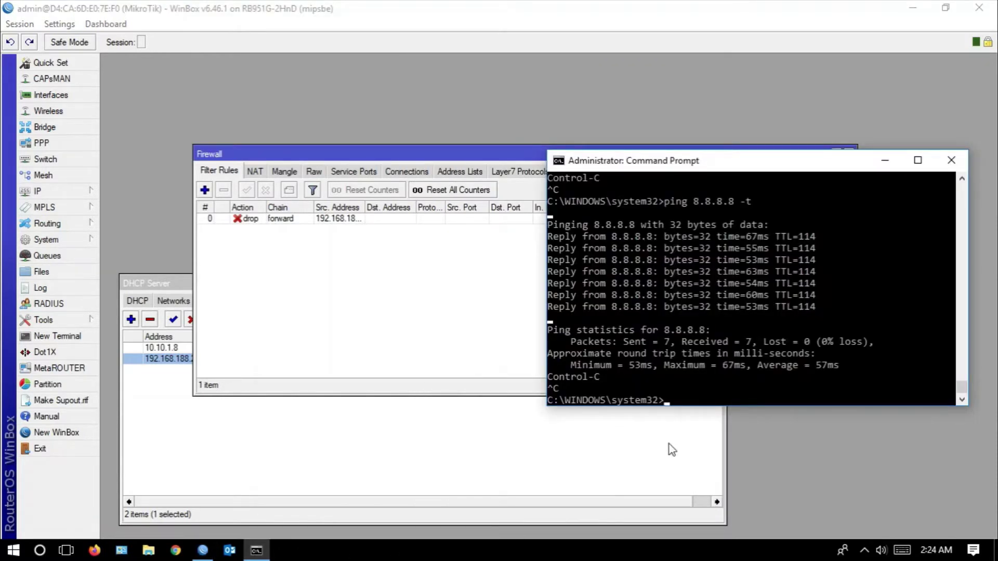
key(Up)
key(Return)
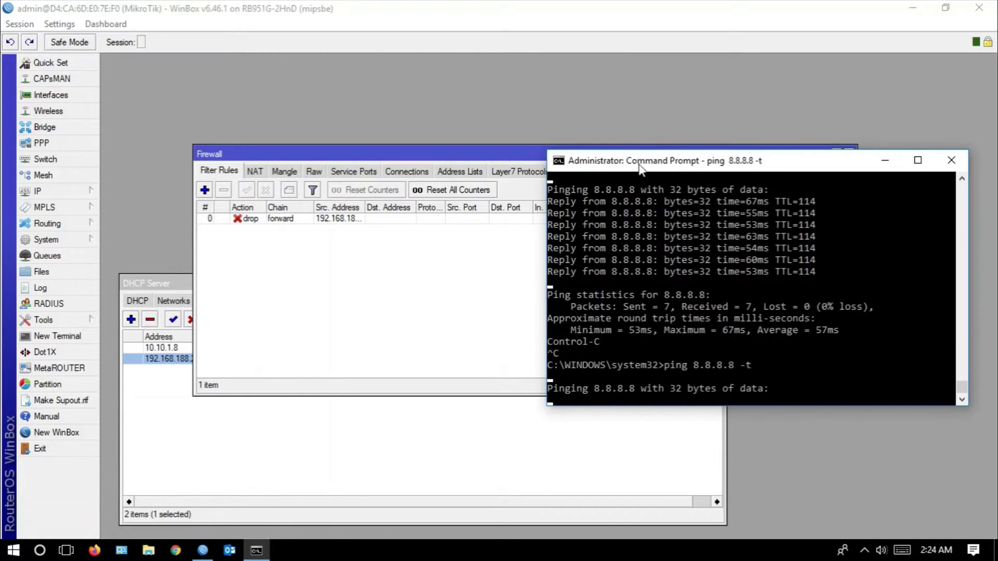
drag(640, 167, 635, 141)
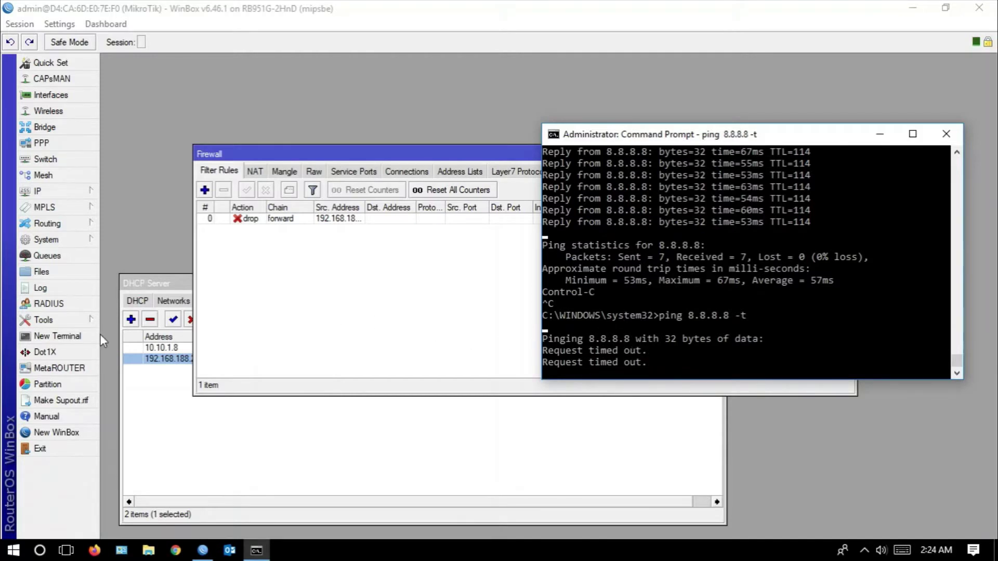
Open a new router terminal in WinBox and try to run ping 8.8.8.8 -t
click(83, 338)
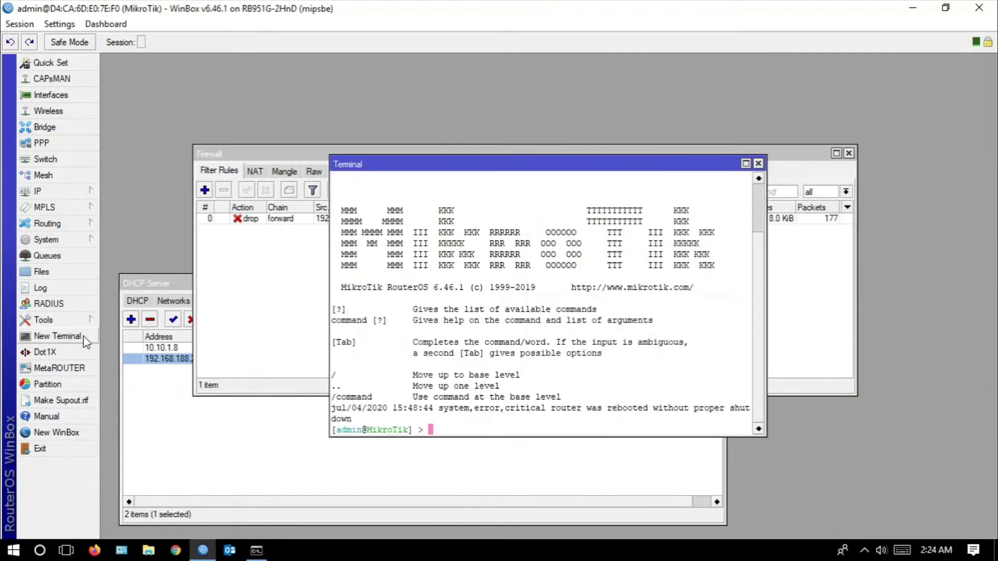
text(ping 8.8.8.8 -t)
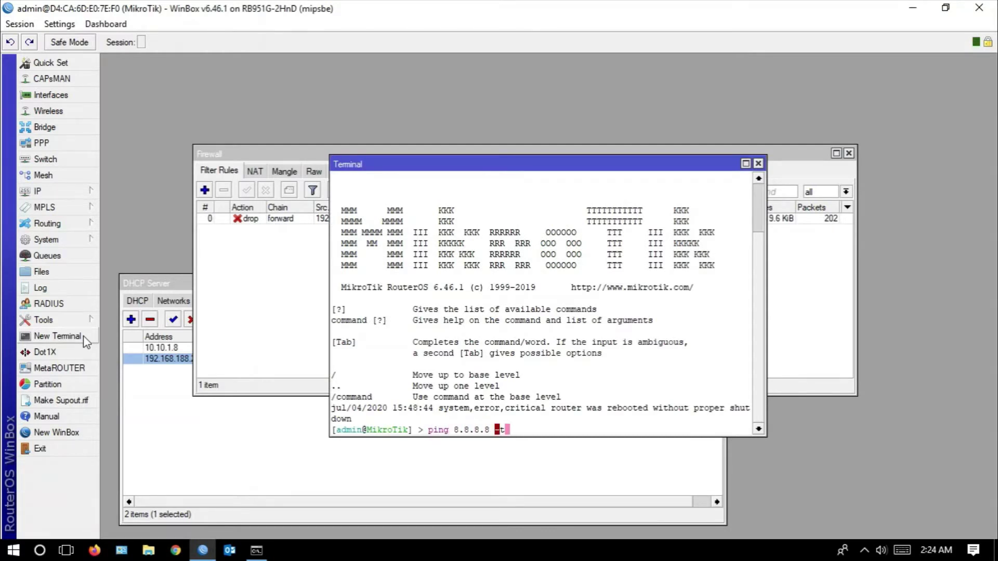
key(Return)
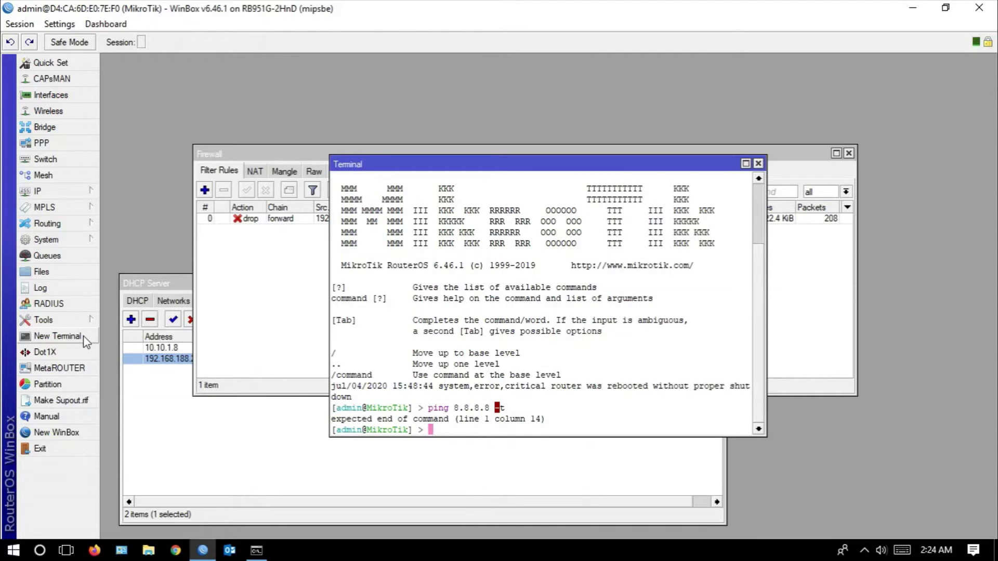
Ping 8.8.8.8 from the router terminal without the -t option, and close the terminal
key(Up)
key(BackSpace)
key(BackSpace)
key(Return)
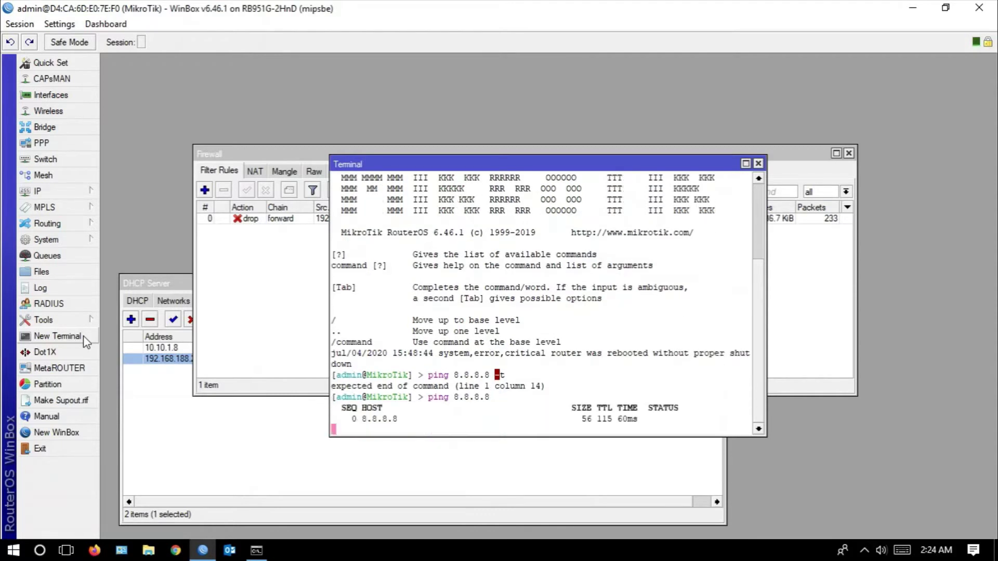
click(255, 556)
click(448, 167)
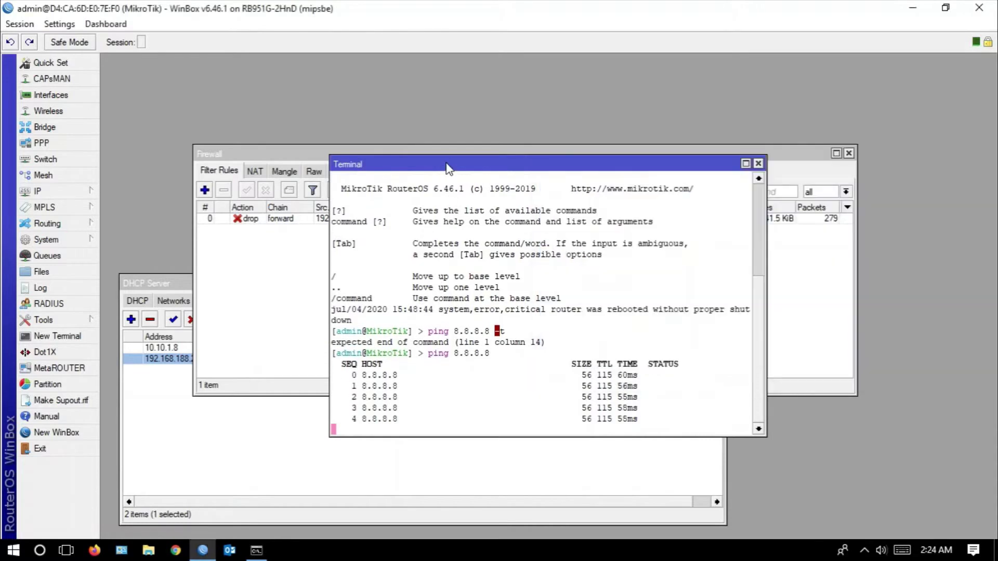
click(758, 163)
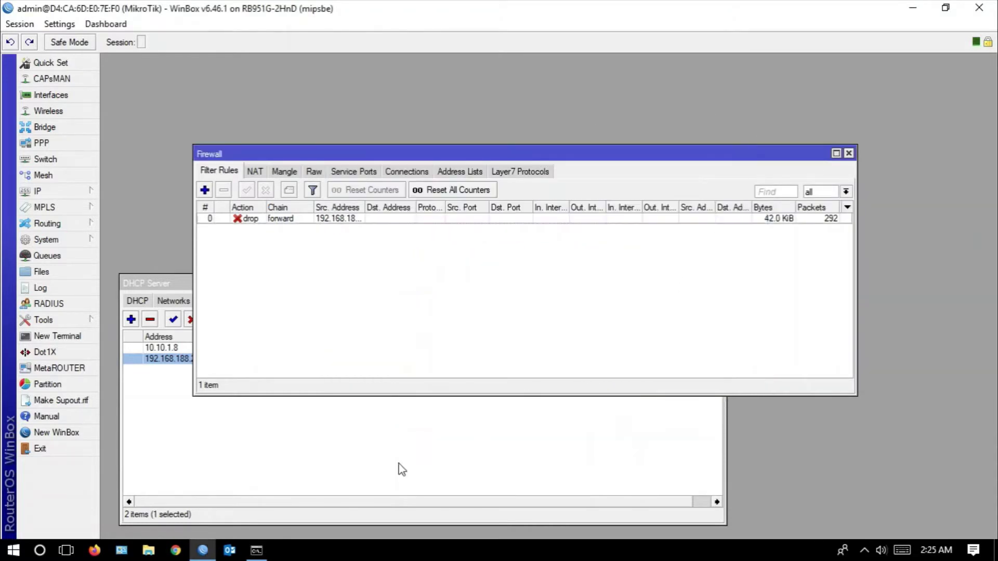
Return to the Command Prompt and stop the running ping to 8.8.8.8
click(256, 551)
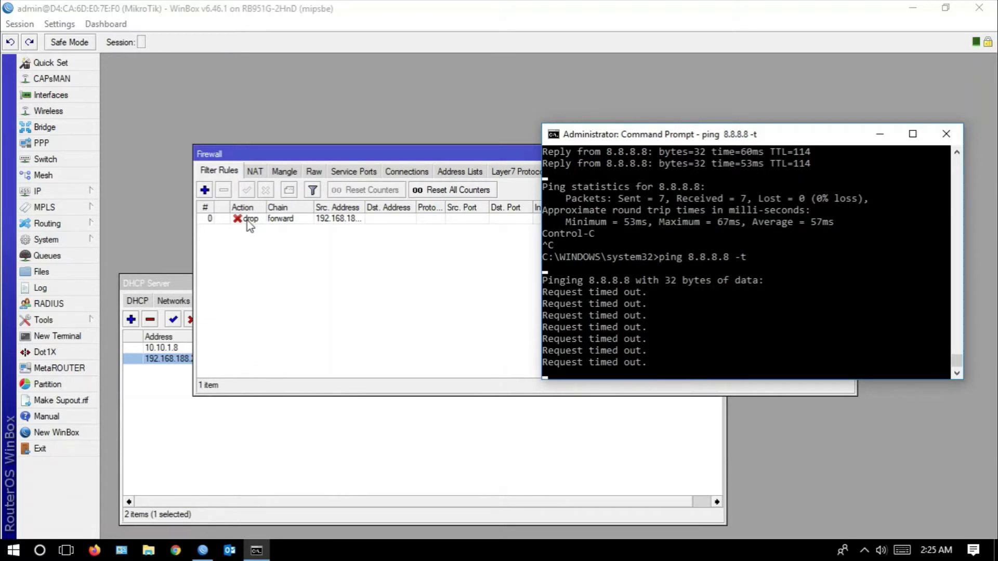
click(677, 346)
key(Escape)
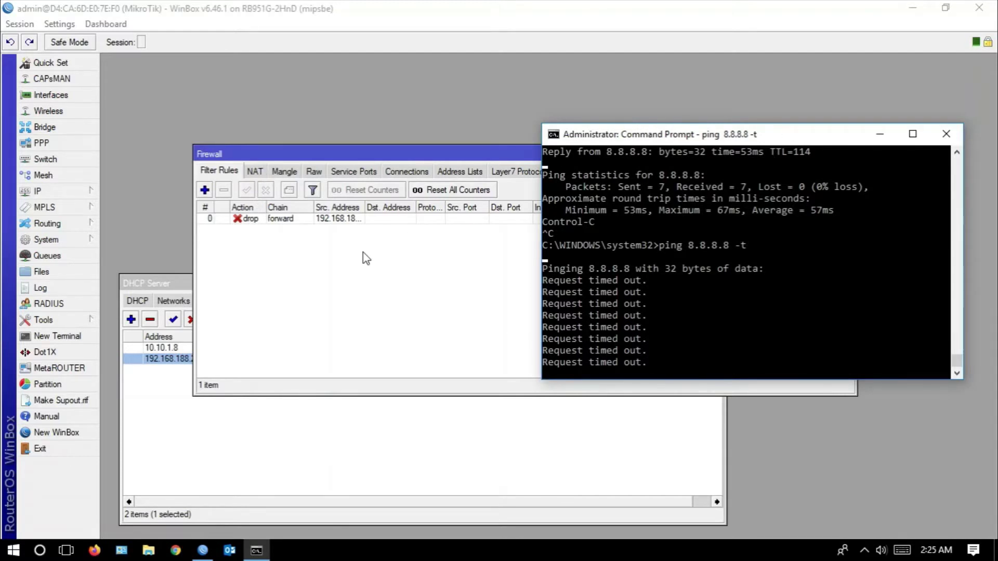
click(748, 350)
key(Escape)
key(ctrl+c)
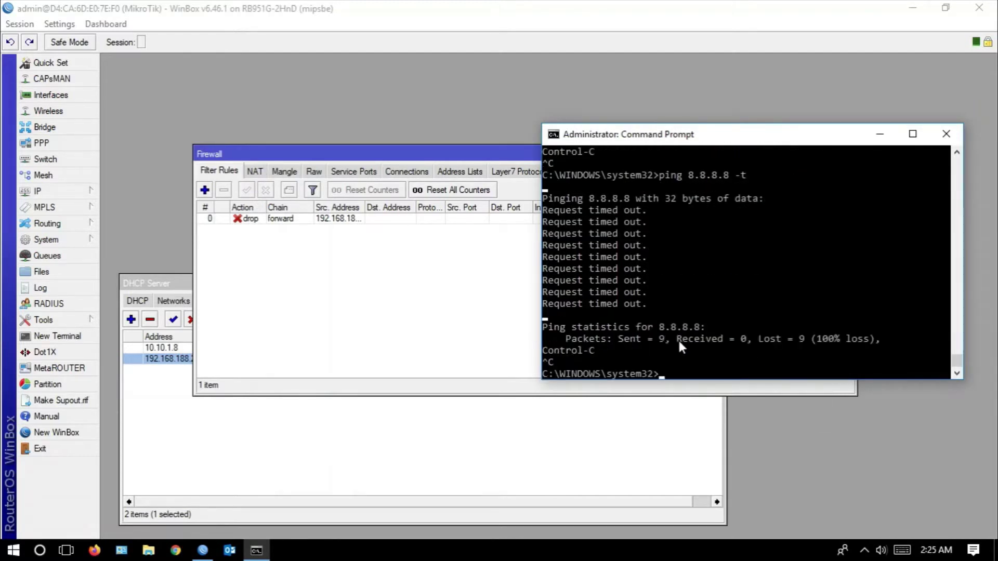
Compare the NAT masquerade rule with the forward filter rule, widening the Src. Address column in both lists, and return to the Command Prompt
click(255, 171)
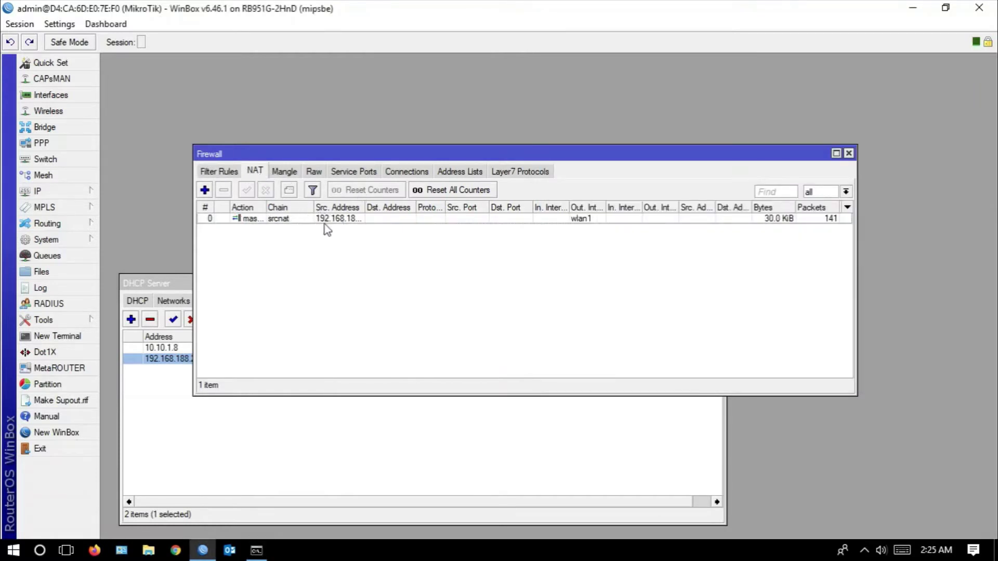
double_click(365, 207)
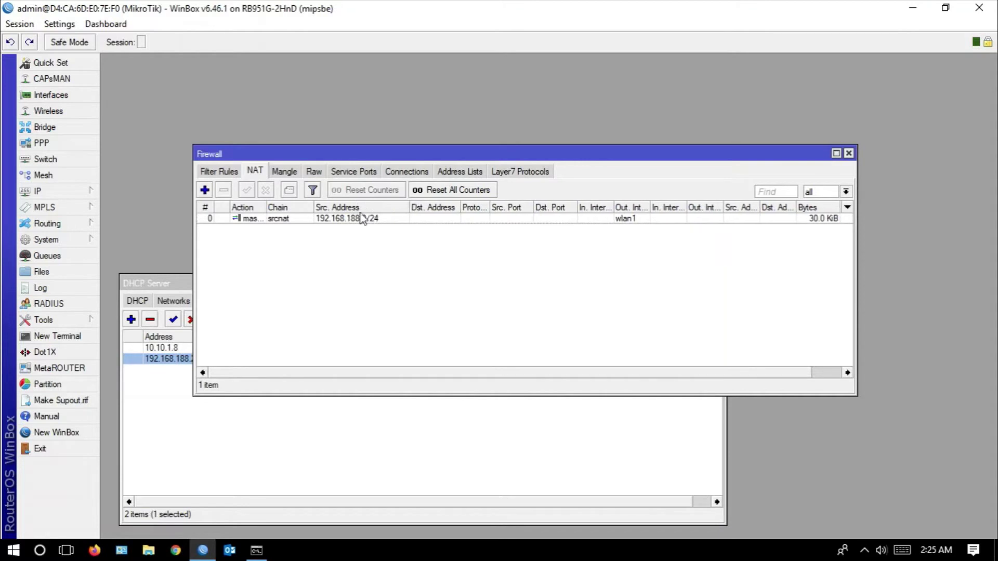
click(219, 172)
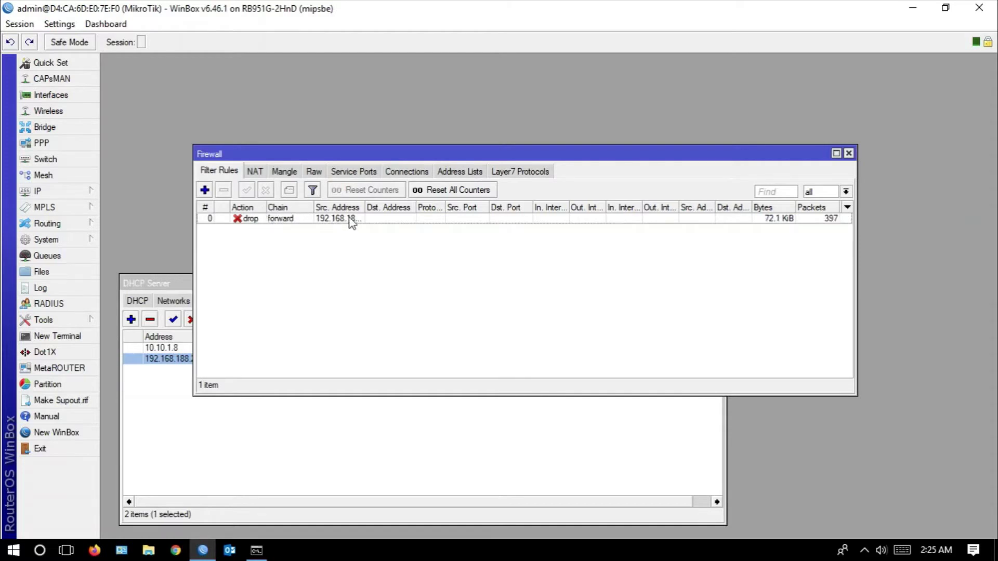
drag(366, 203, 386, 212)
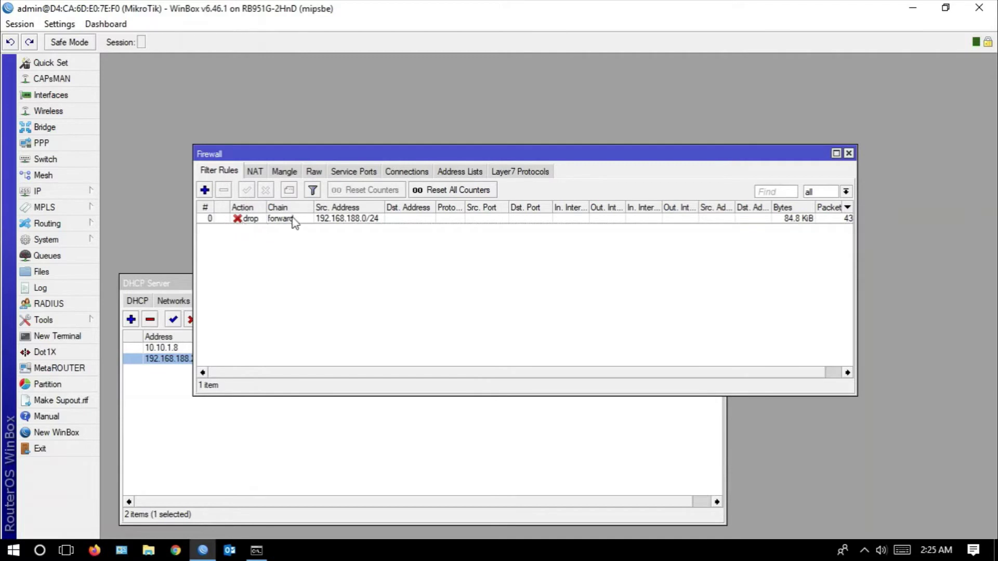
click(256, 174)
click(237, 173)
click(258, 173)
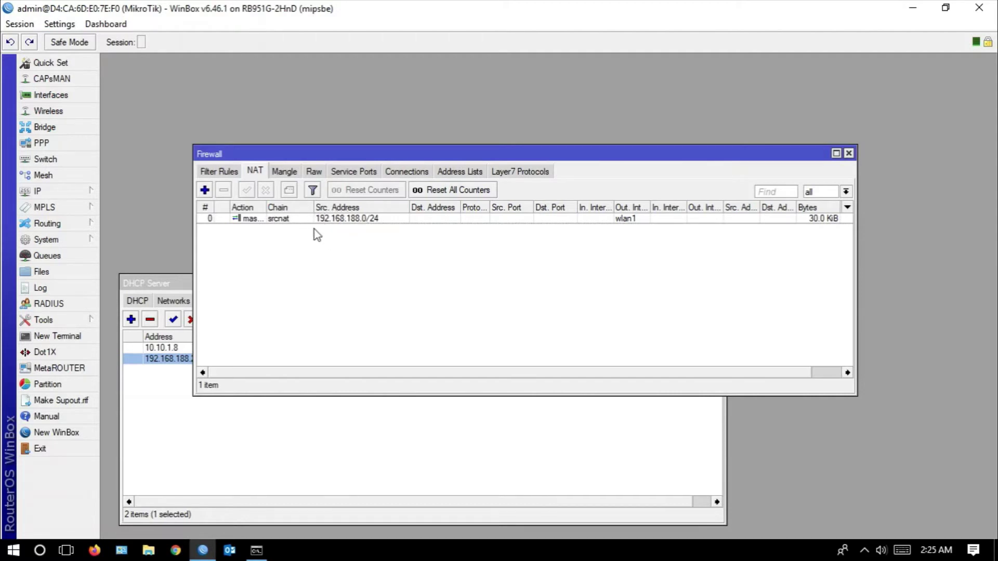
click(214, 169)
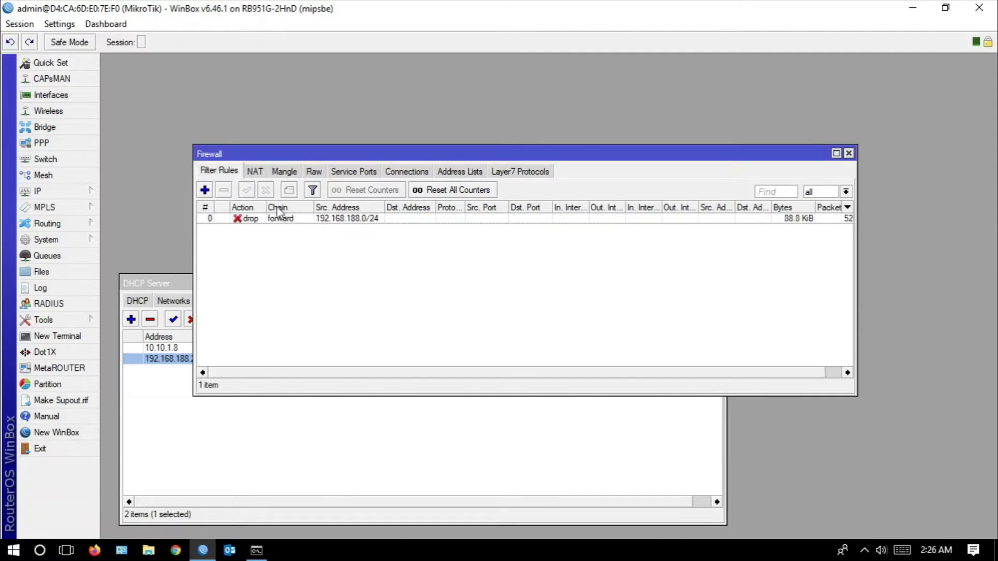
click(263, 552)
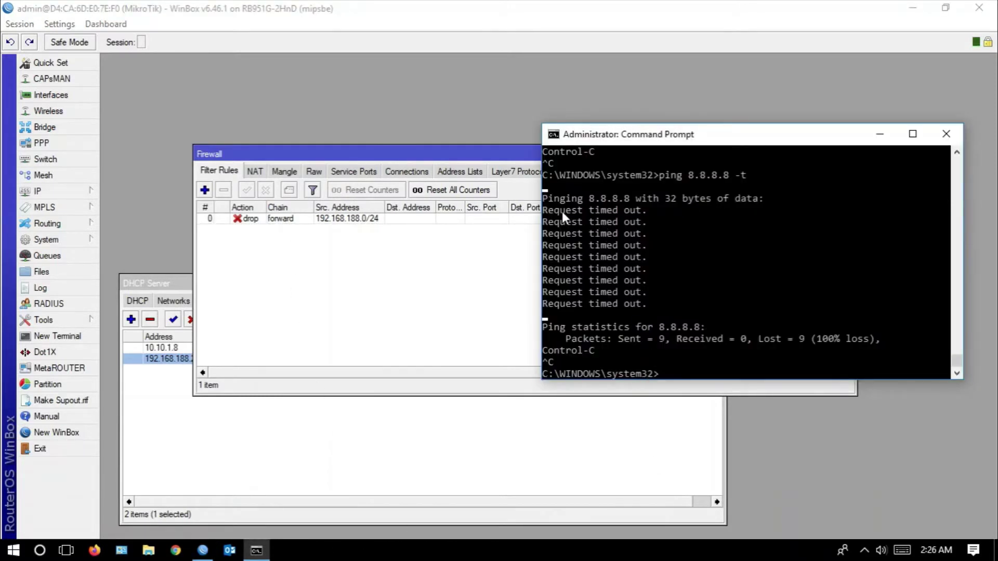
Change the forward filter rule's action to reject with icmp network unreachable and save it
click(251, 223)
double_click(251, 223)
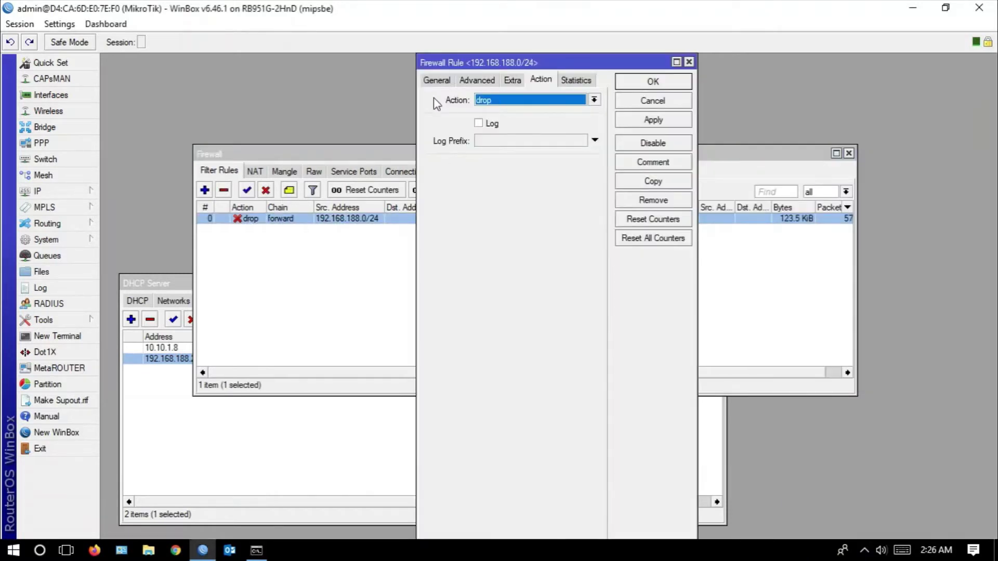
click(507, 101)
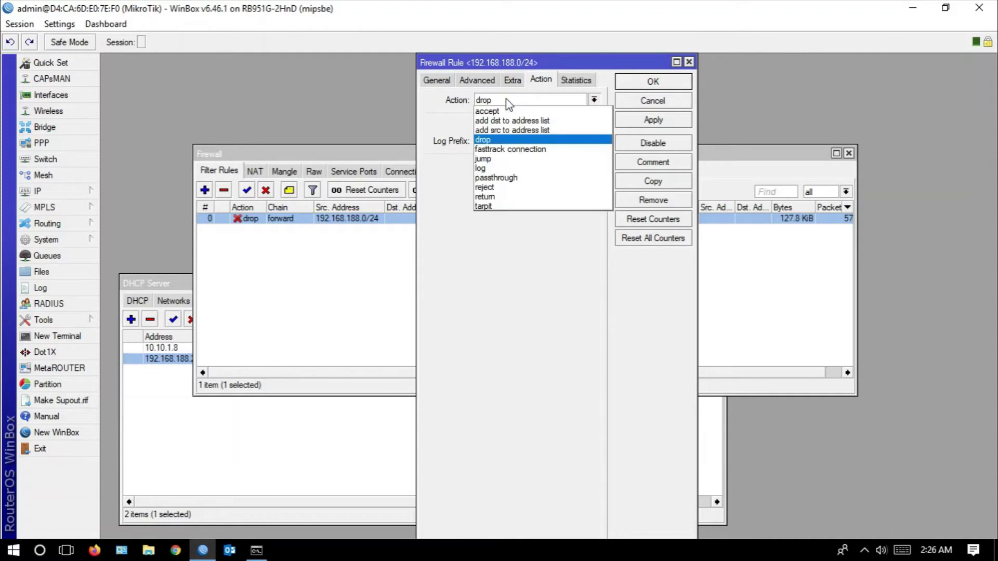
click(519, 188)
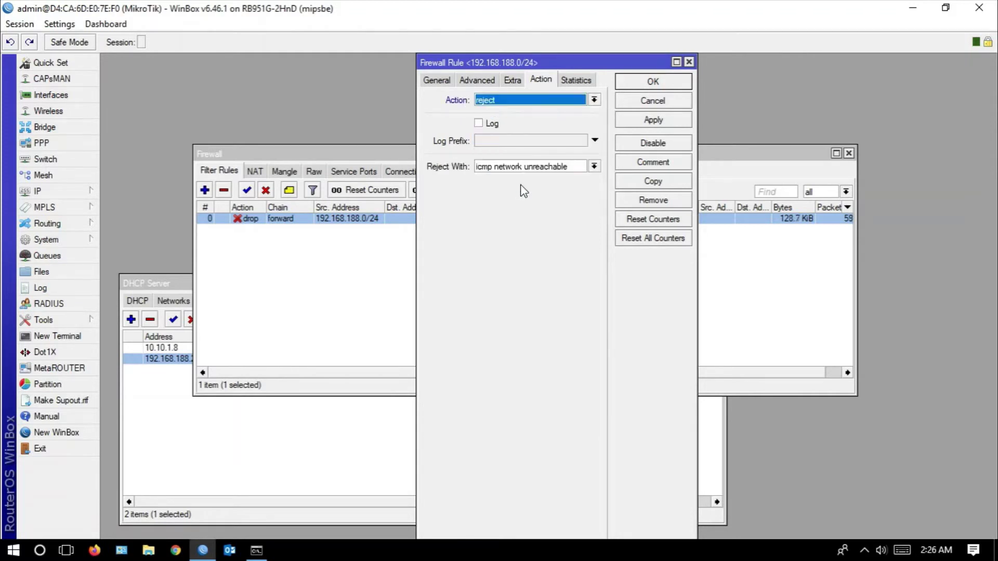
click(654, 120)
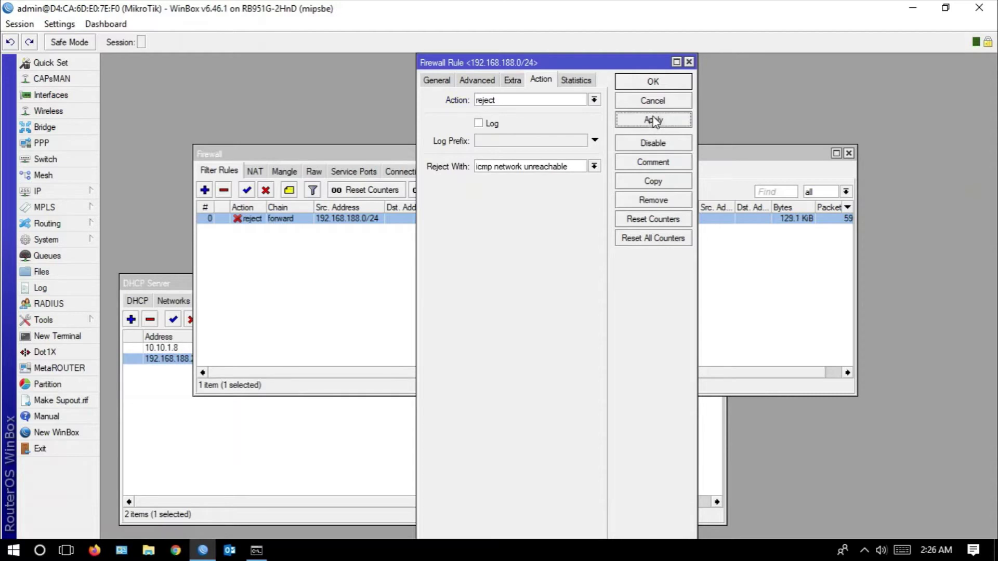
click(654, 82)
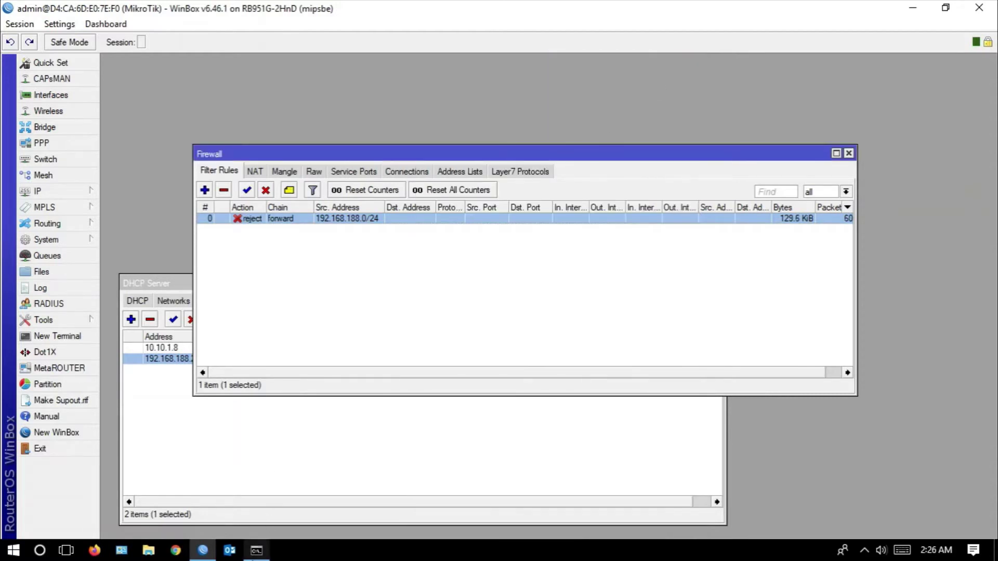
Run ping 8.8.8.8 -t again in the Command Prompt to test the reject rule, and stop it after several replies
click(262, 555)
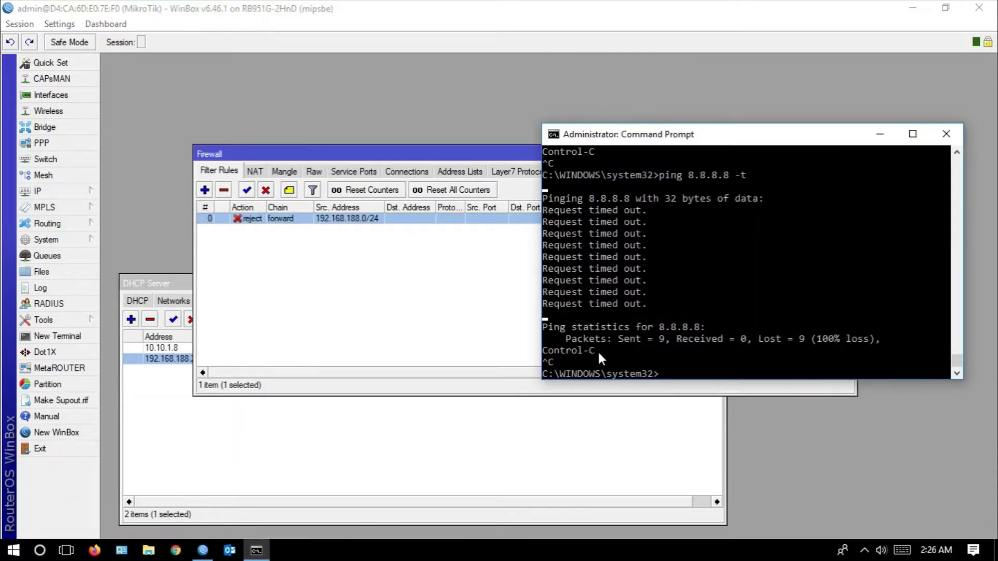
key(Up)
key(Return)
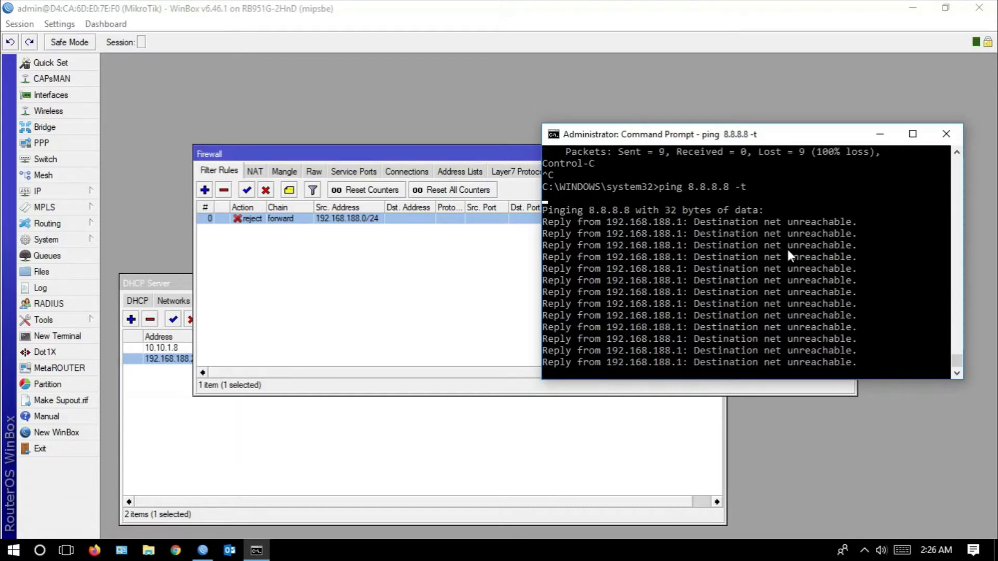
key(ctrl+c)
Compare the ping output produced under the drop rule with the output under the reject rule, highlighting the differing messages
scroll(708, 297, up, 2)
scroll(709, 299, up, 3)
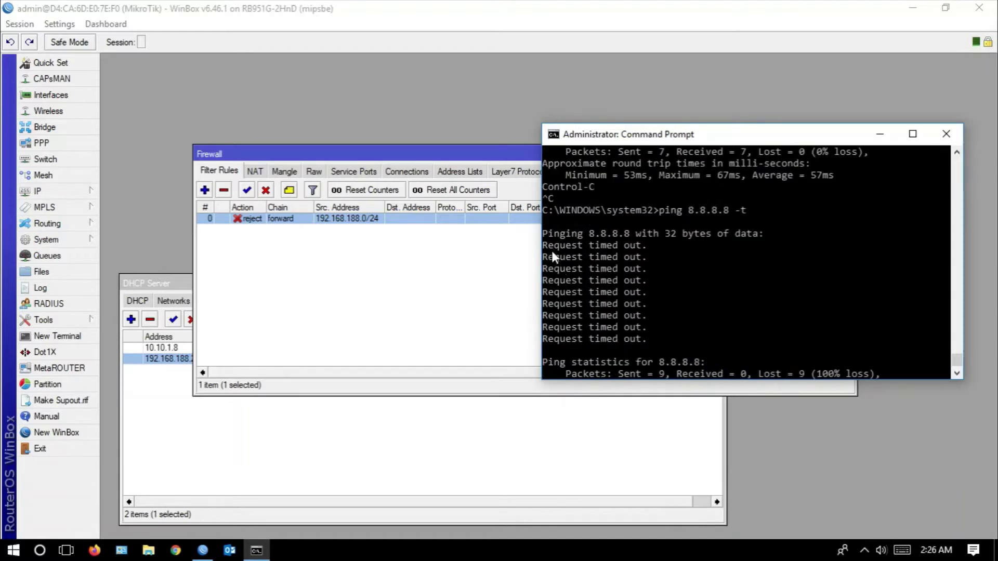
drag(550, 247, 642, 245)
scroll(651, 268, down, 2)
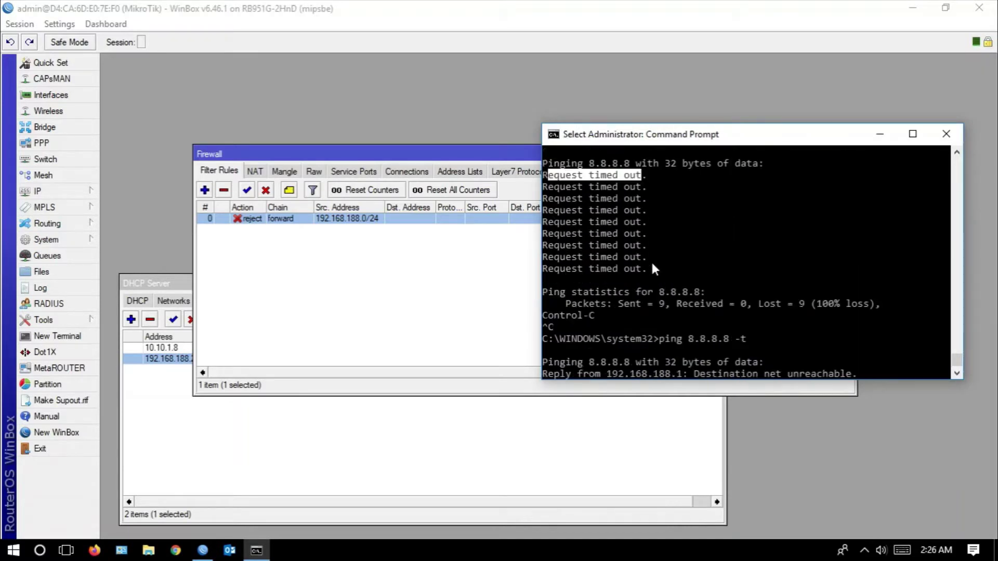
scroll(652, 269, down, 3)
drag(695, 264, 851, 281)
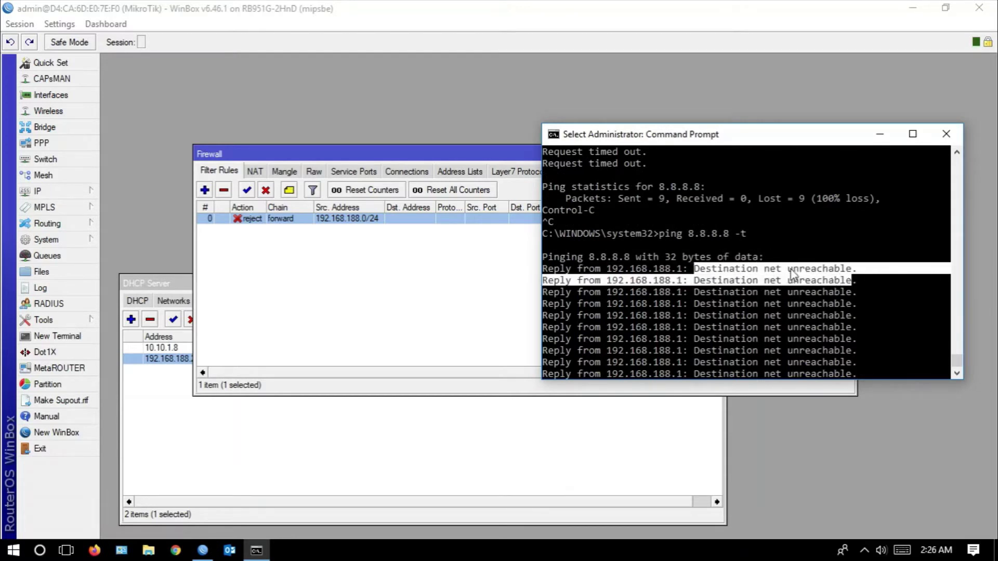
Set the action of the 192.168.188.0/24 forward rule back to drop in WinBox and save it
double_click(252, 223)
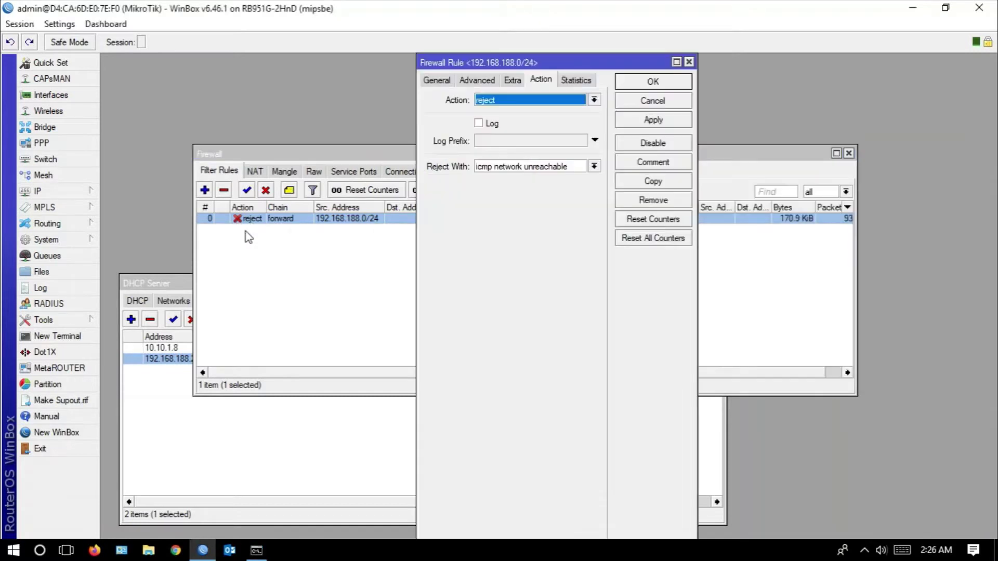
click(541, 105)
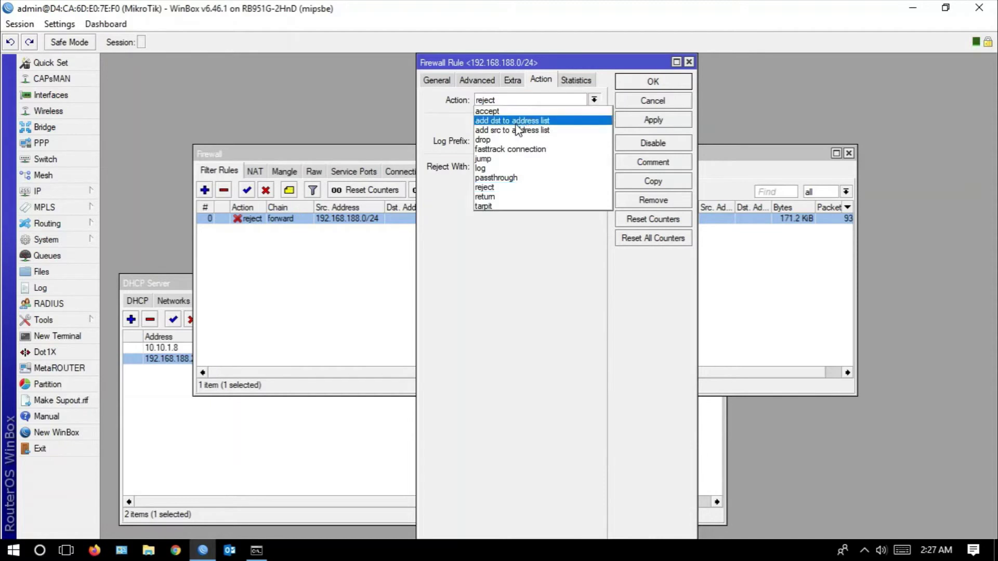
click(509, 141)
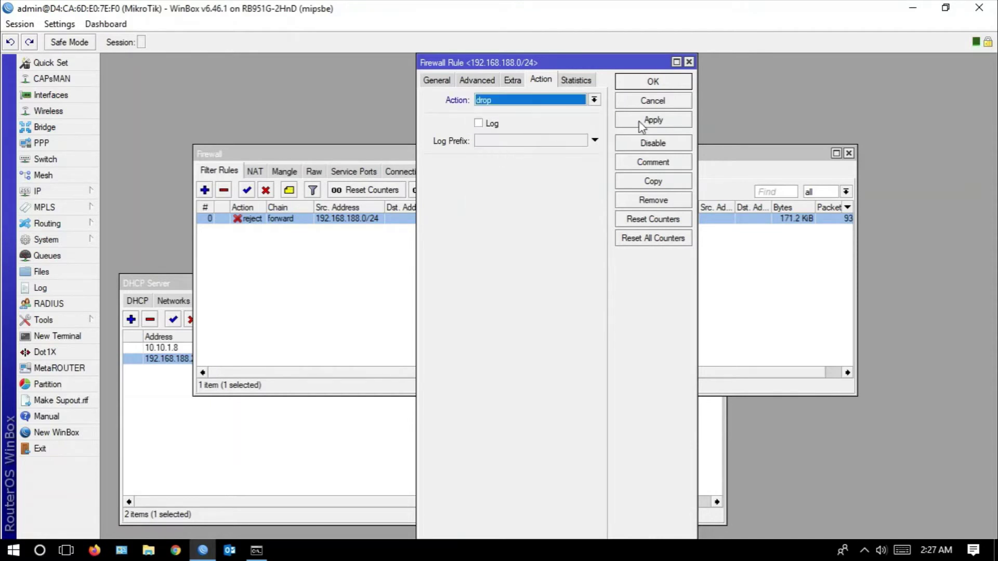
click(638, 120)
click(642, 85)
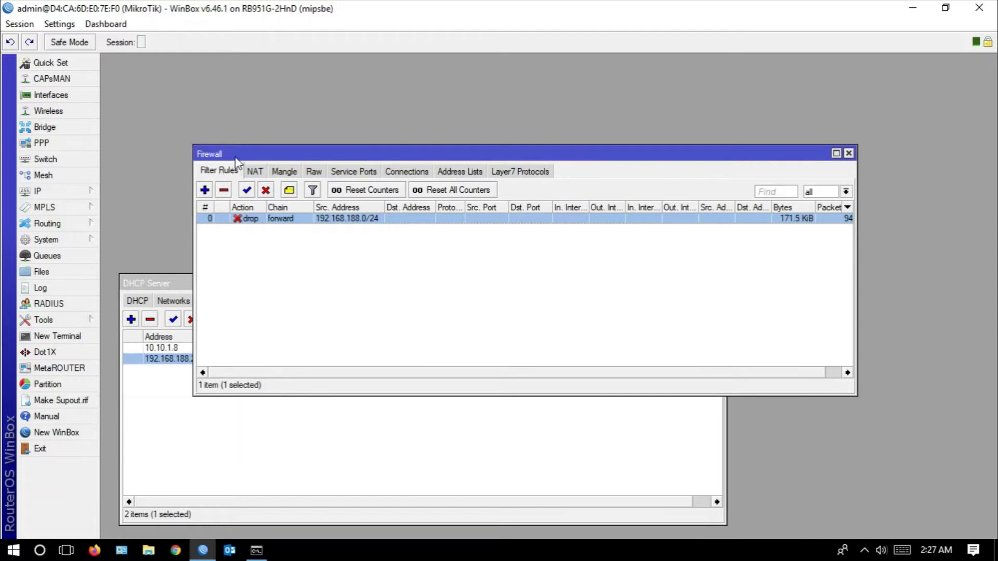
Add a forward-chain filter rule that accepts traffic from source address 192.168.188.2
drag(235, 154, 338, 136)
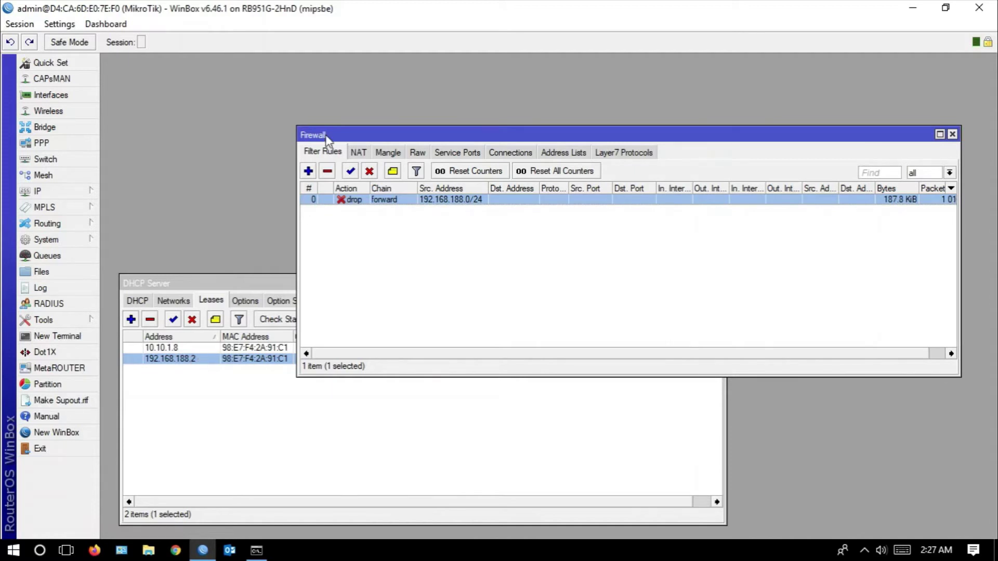
click(308, 171)
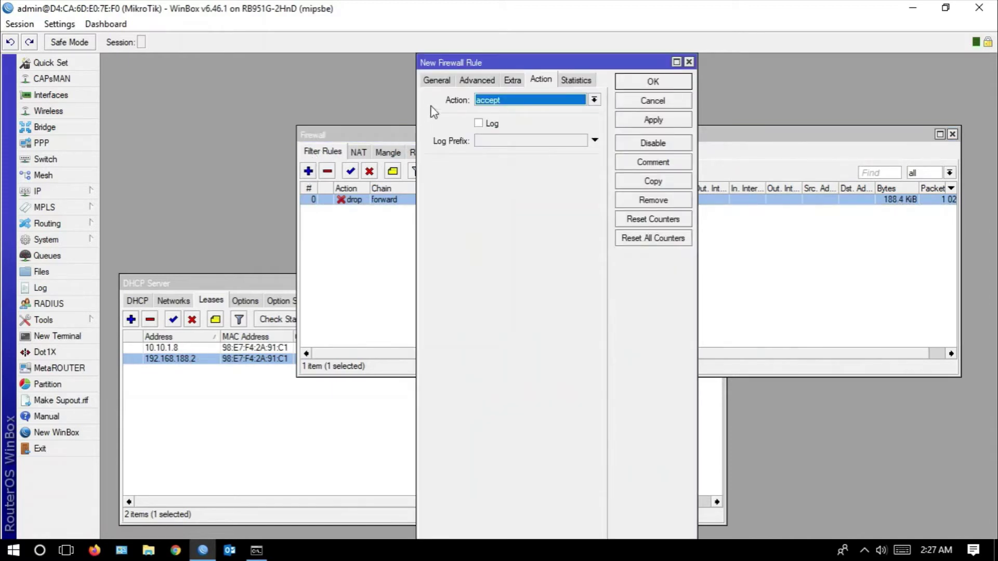
click(442, 81)
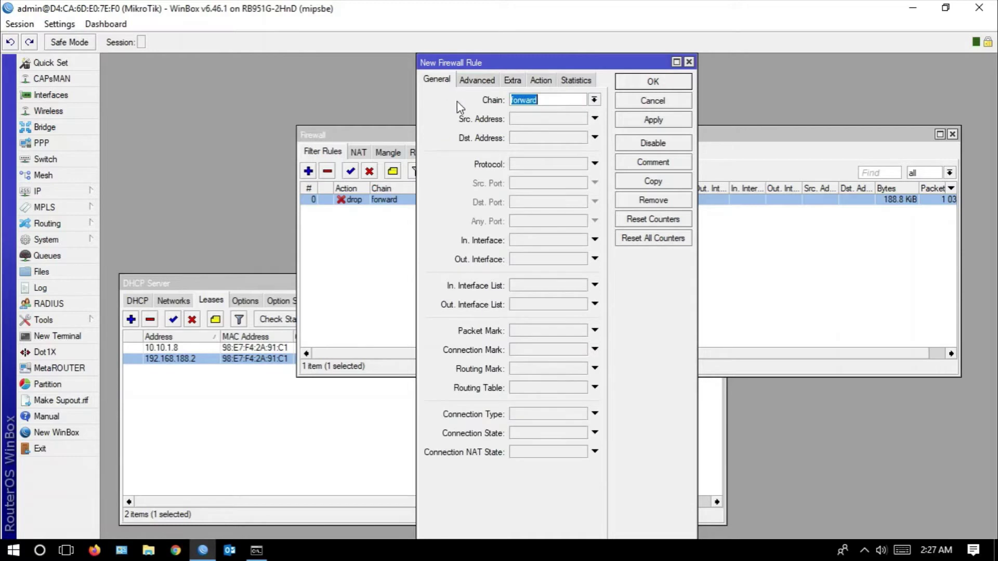
click(524, 120)
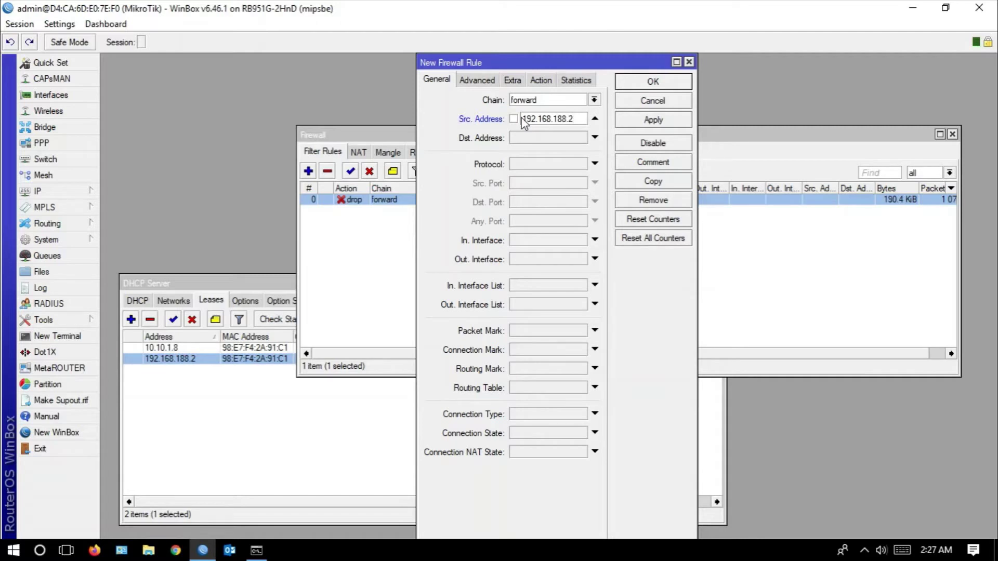
click(540, 81)
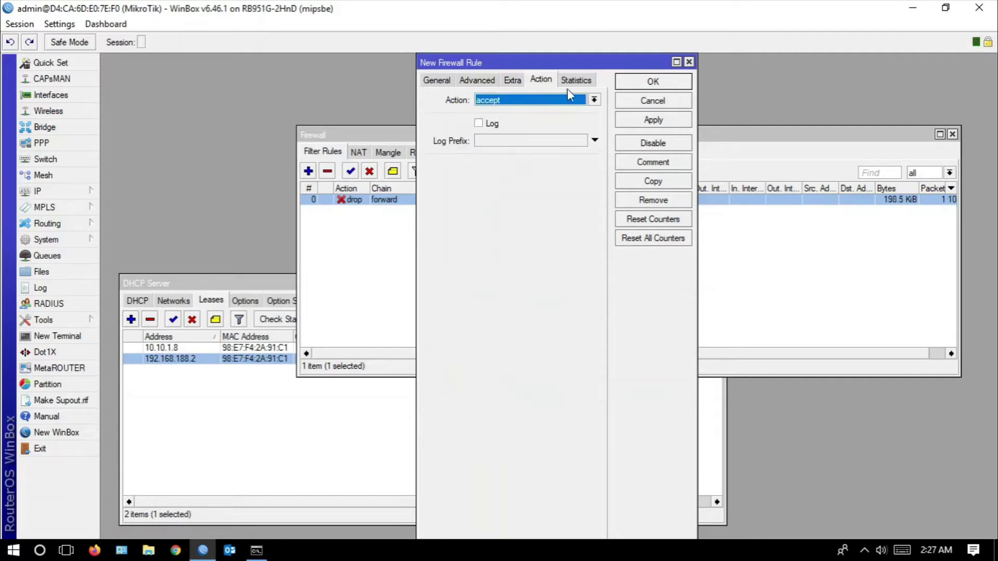
click(652, 119)
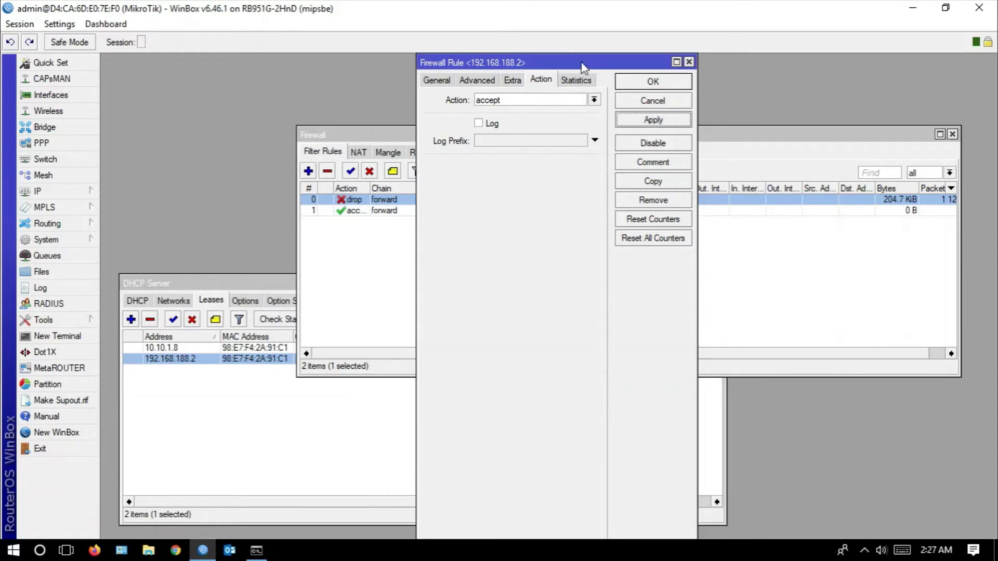
drag(583, 66, 688, 71)
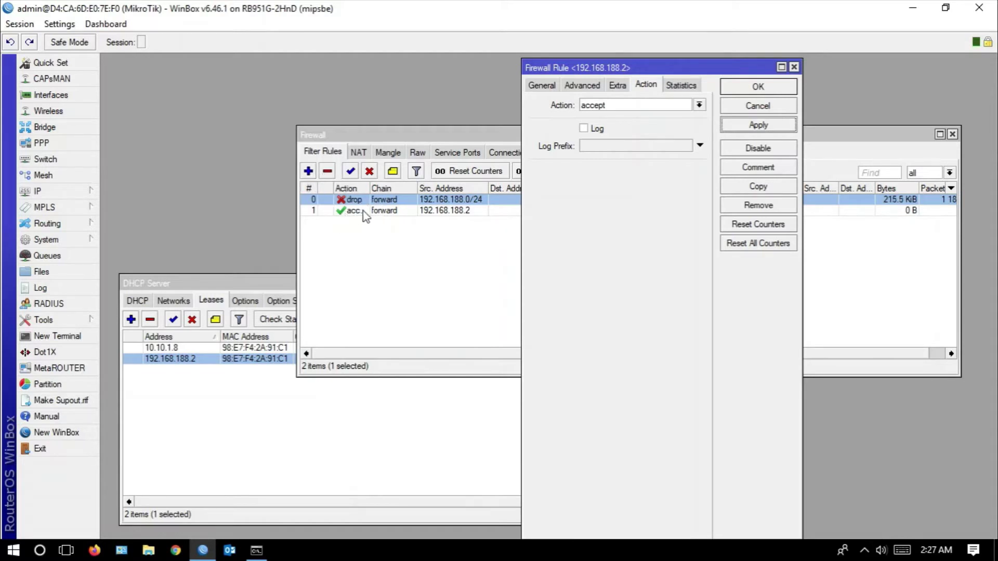
click(757, 88)
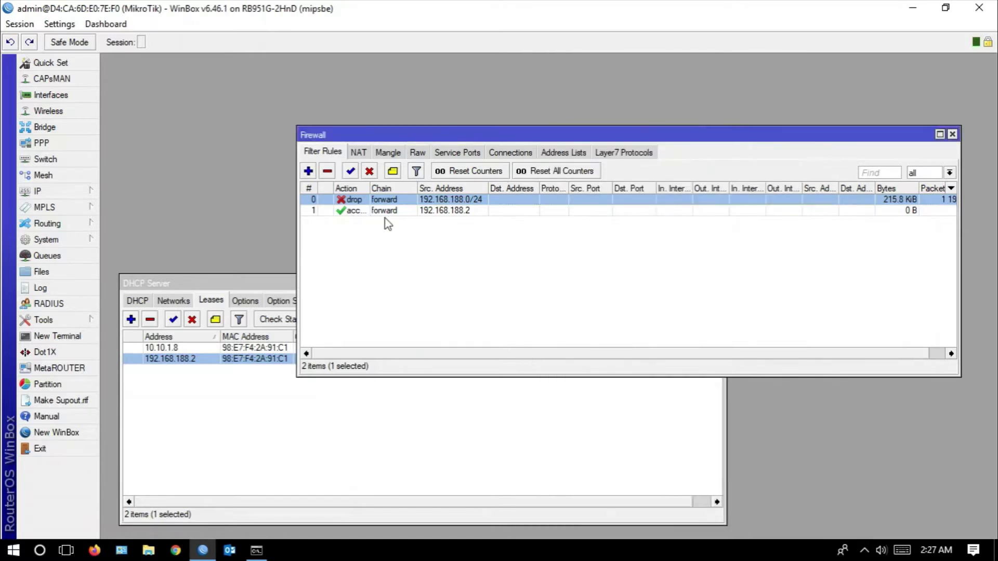
Switch to the Command Prompt, clear the text selection, and rerun ping 8.8.8.8 -t with the accept rule below the drop rule
click(256, 551)
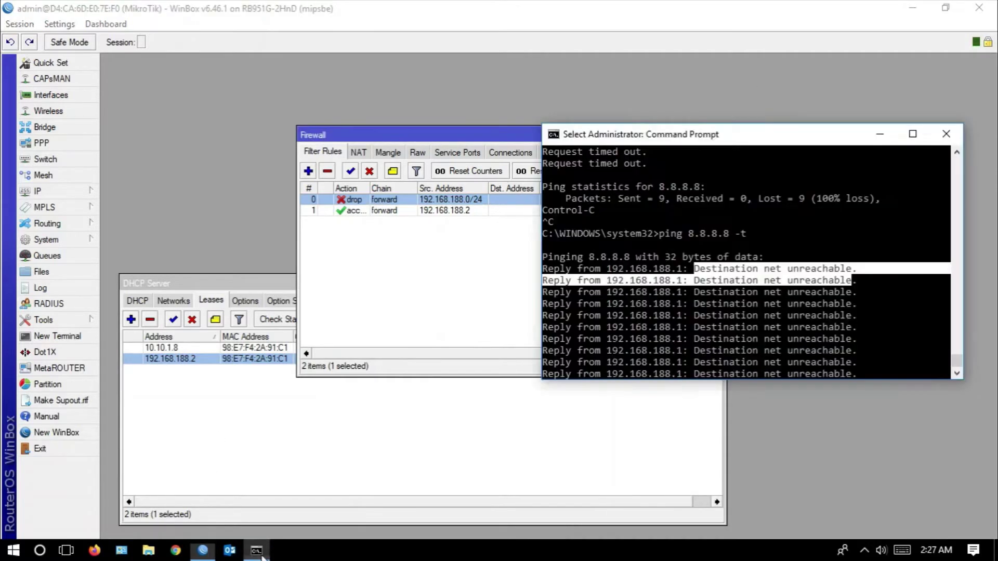
key(Escape)
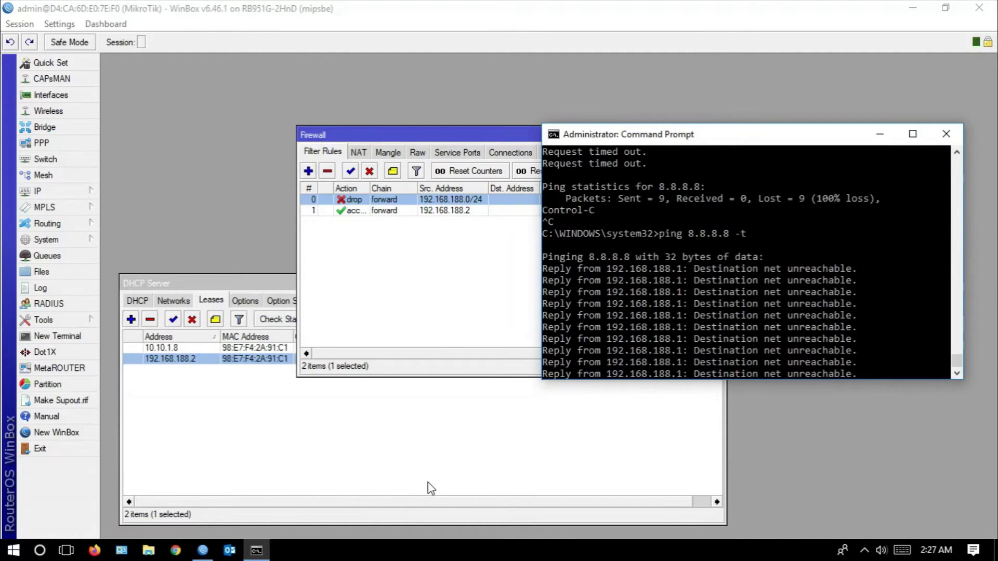
key(ctrl+c)
key(Up)
key(Return)
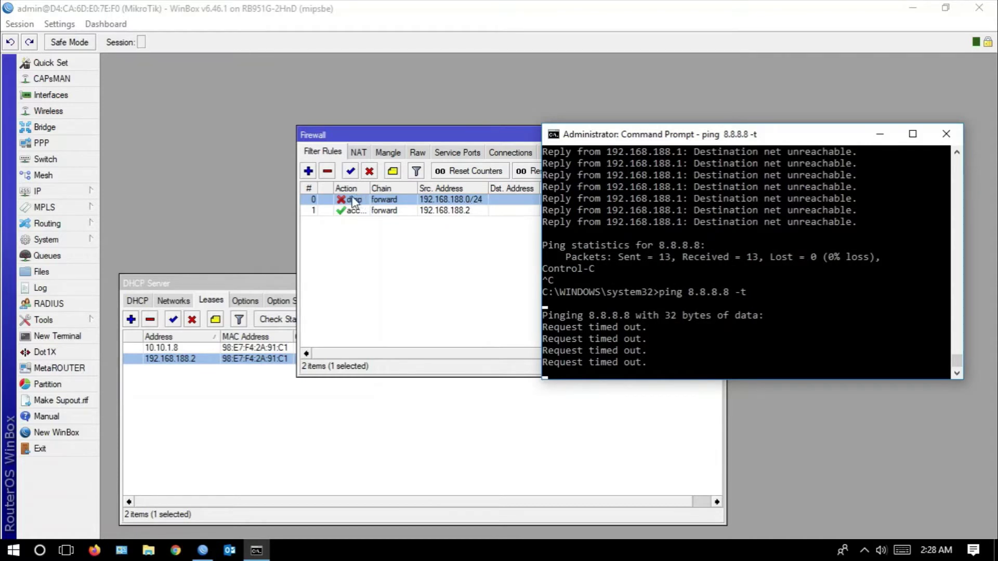
Move the accept rule for 192.168.188.2 above the drop rule, and check and stop the running ping in the Command Prompt
click(468, 212)
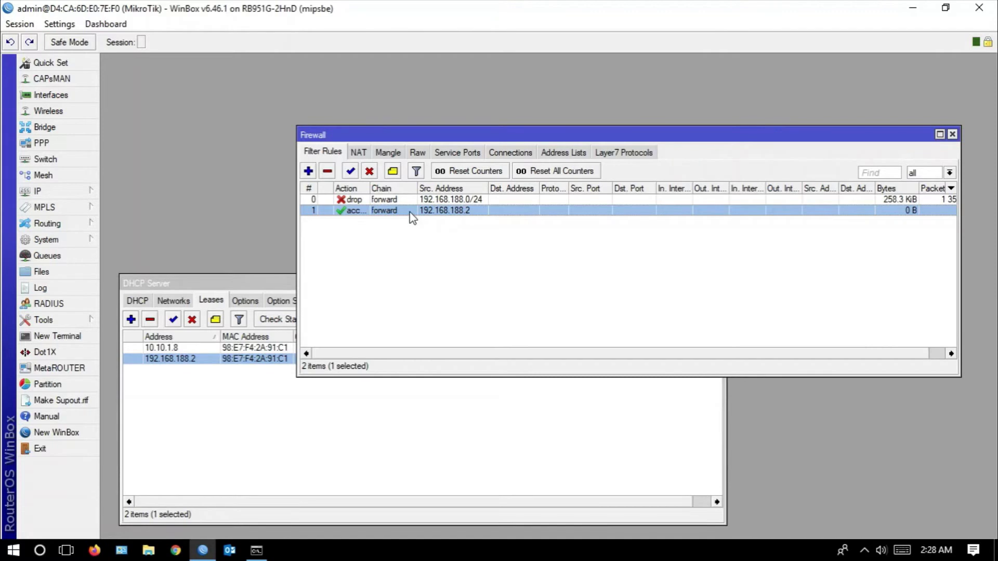
drag(412, 217, 410, 199)
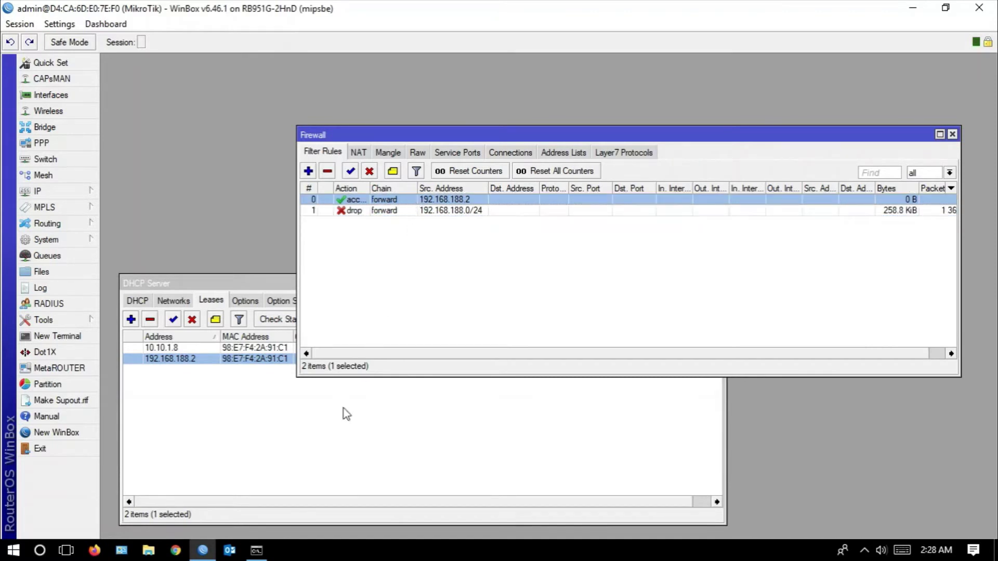
click(256, 550)
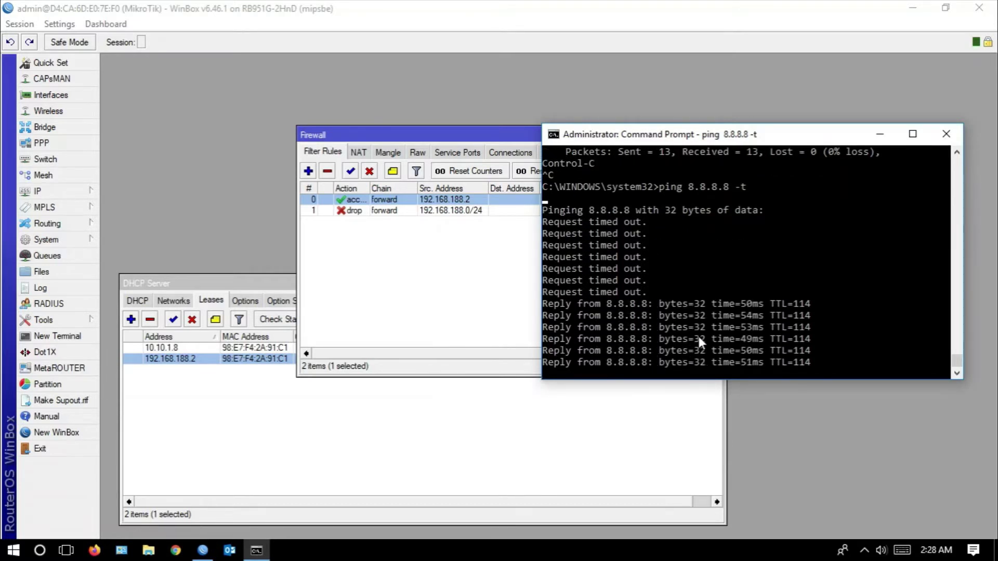
key(ctrl+c)
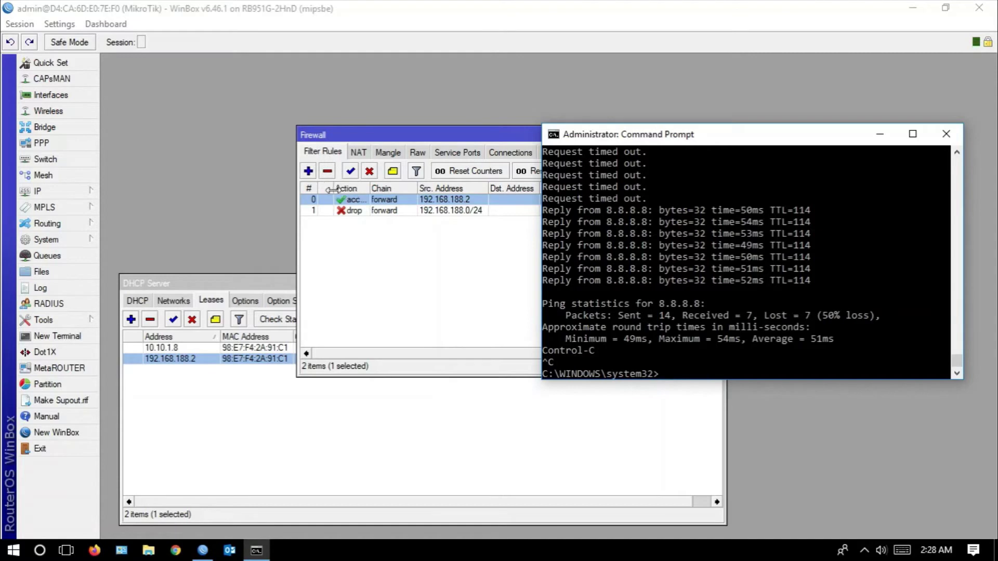
Switch to the PowerPoint desktop, present the input and forward chain diagram on slide 5, and exit the slide show
click(70, 551)
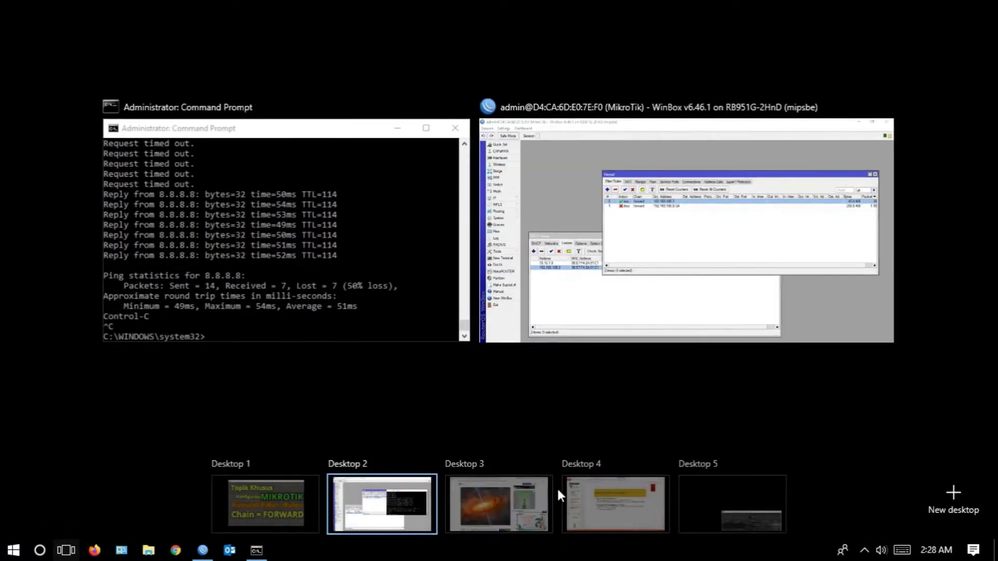
click(577, 506)
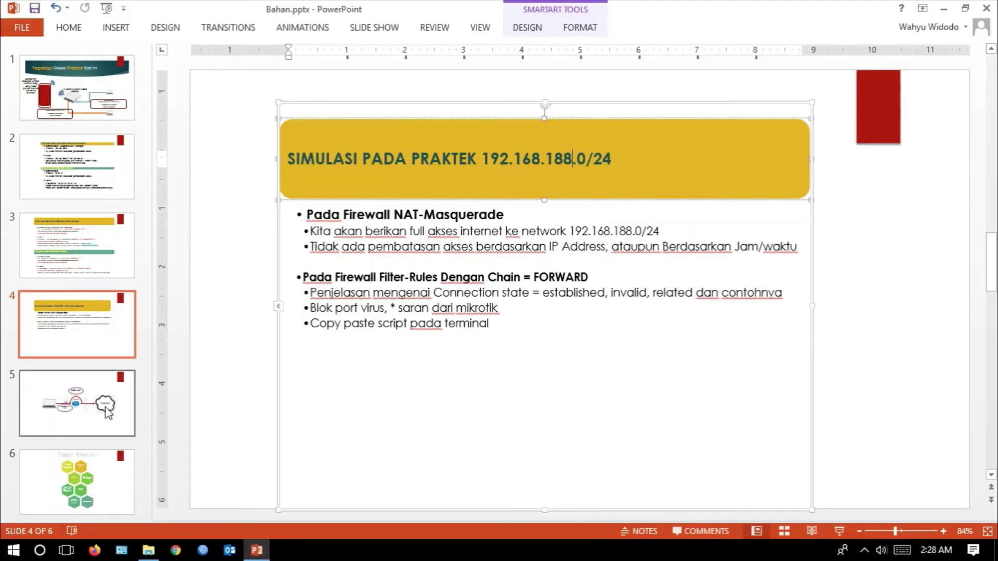
click(78, 402)
click(840, 532)
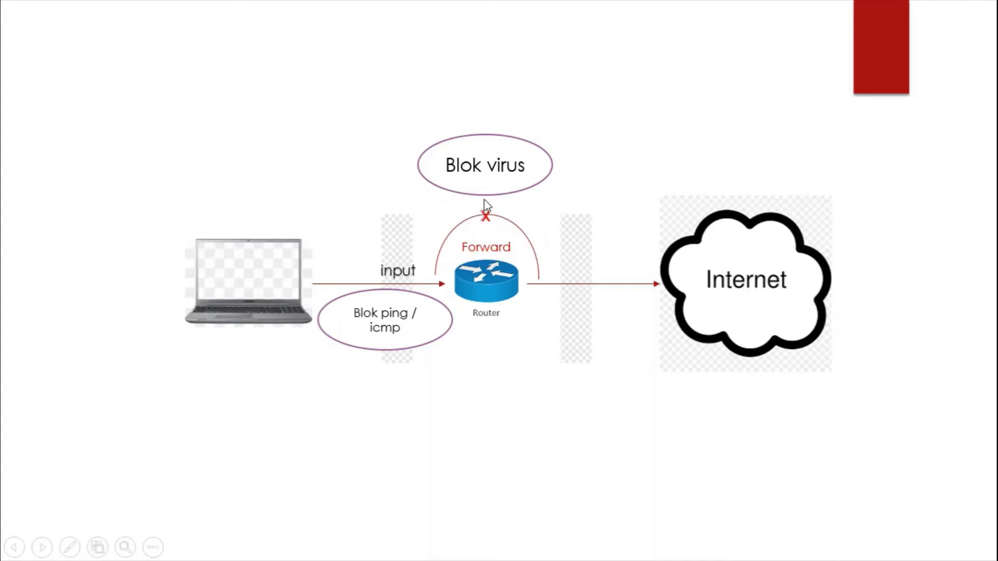
key(Escape)
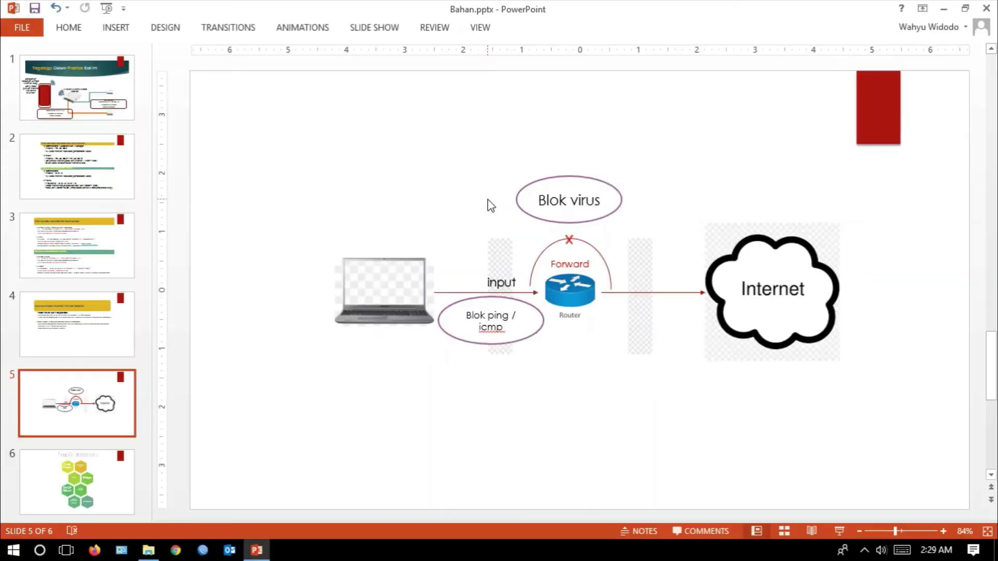
Return to the WinBox desktop and move the Command Prompt window down so it no longer covers the firewall filter rules
click(66, 550)
click(358, 502)
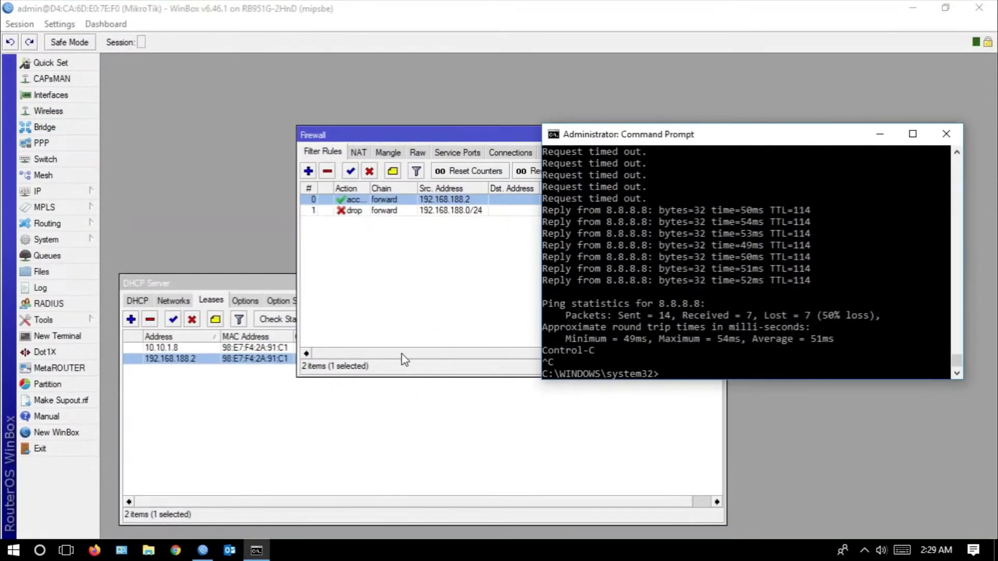
drag(664, 139, 683, 252)
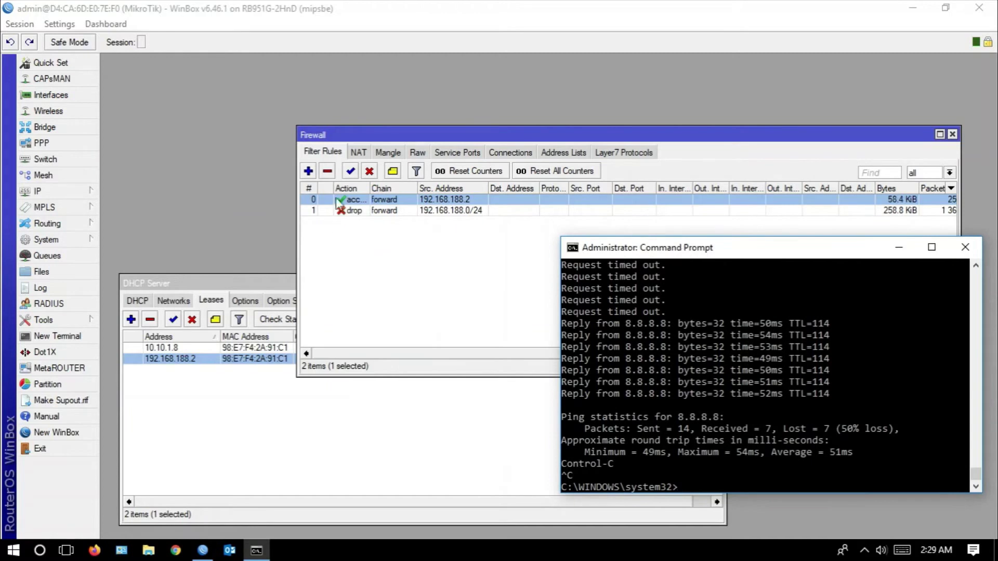
Start a new filter rule in the forward chain with action drop and source address 192.168.188.2
click(308, 171)
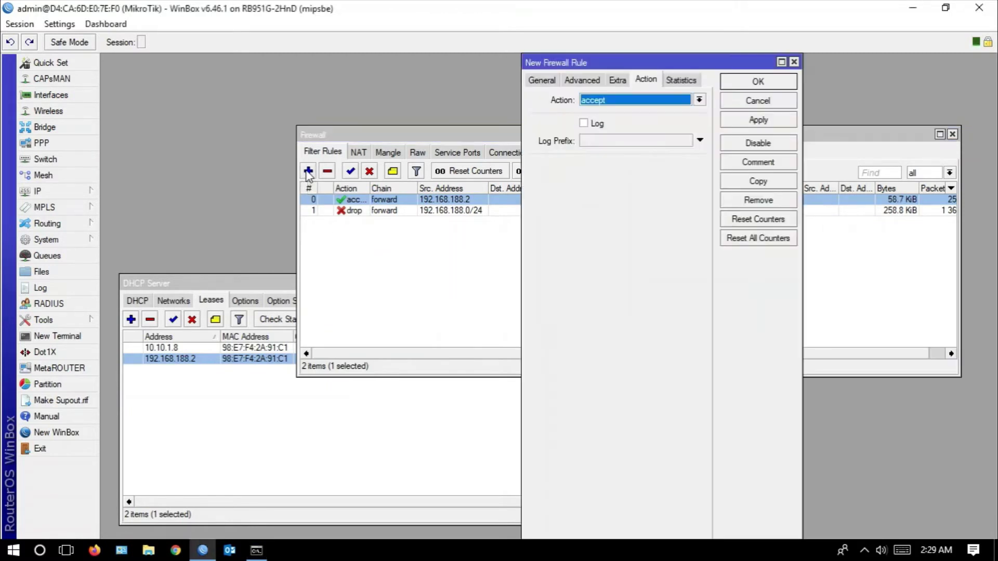
click(612, 103)
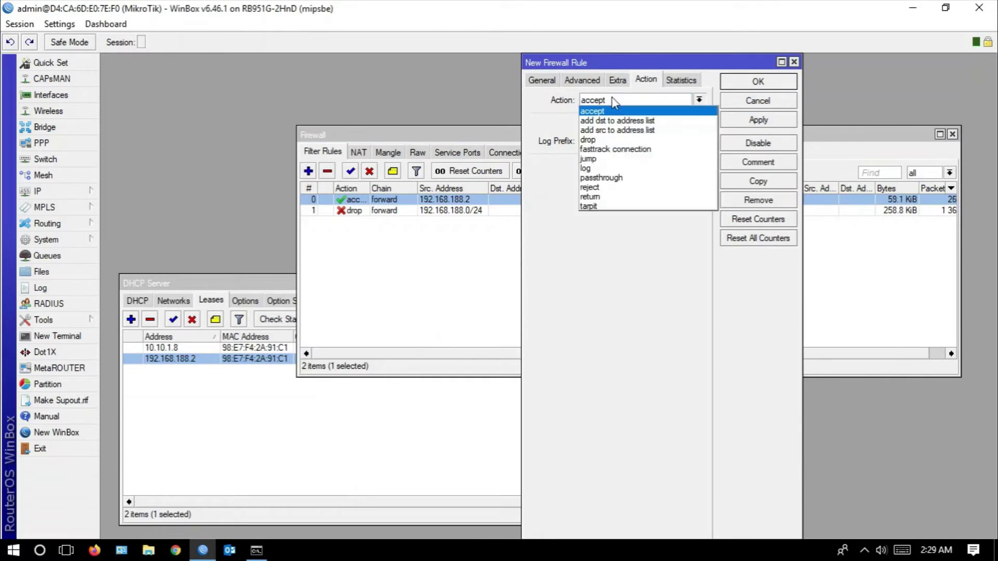
click(608, 139)
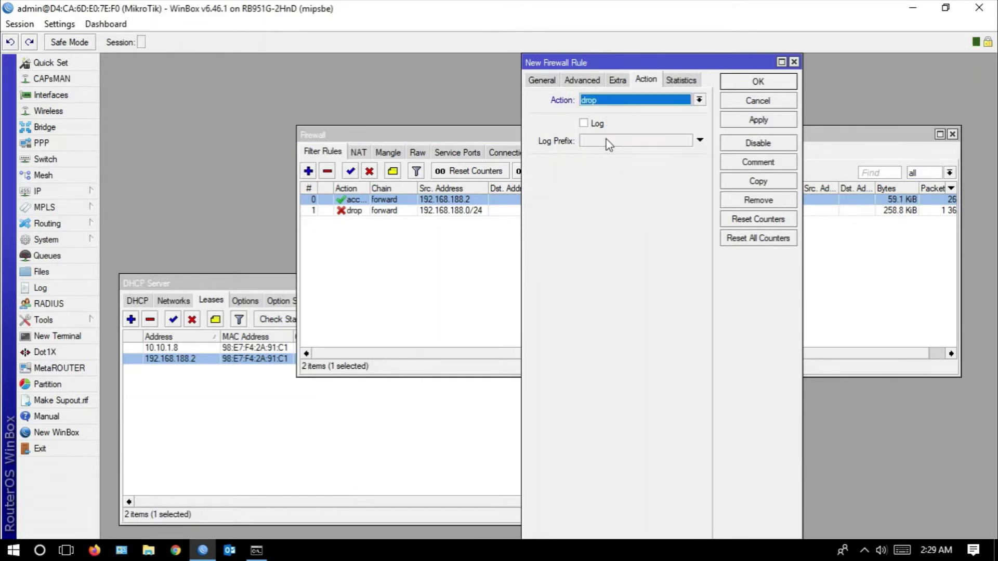
click(542, 81)
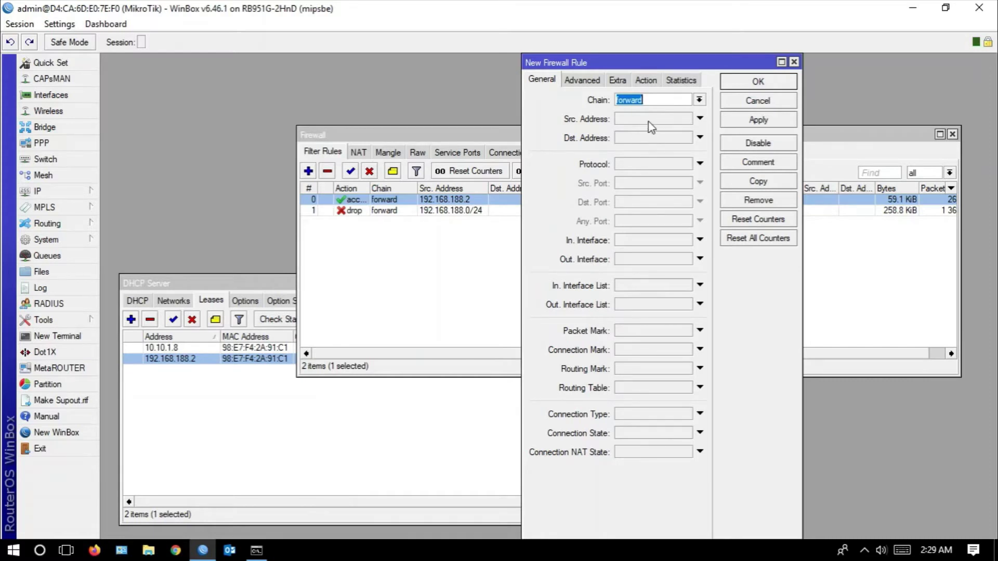
click(684, 124)
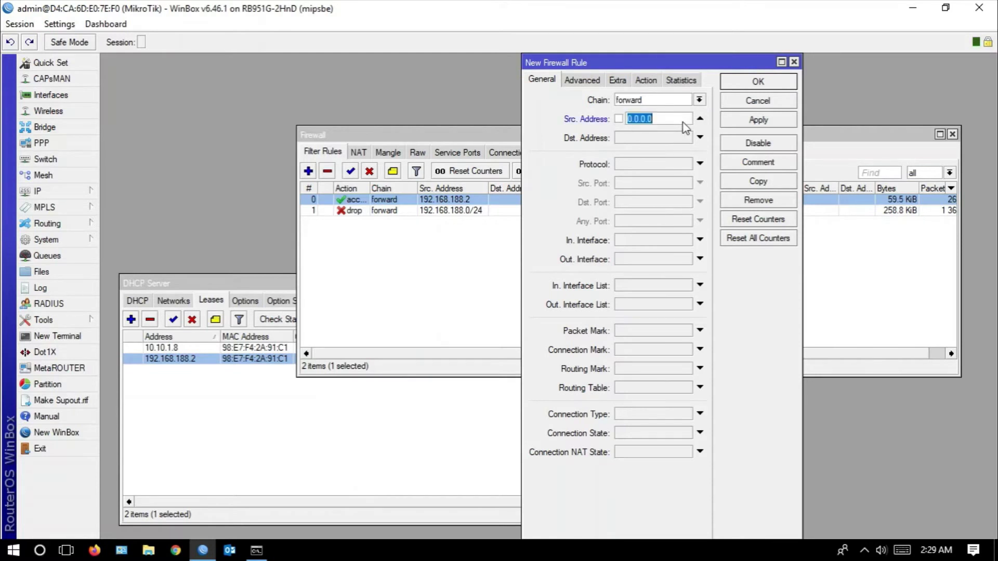
text(192.168.188.2)
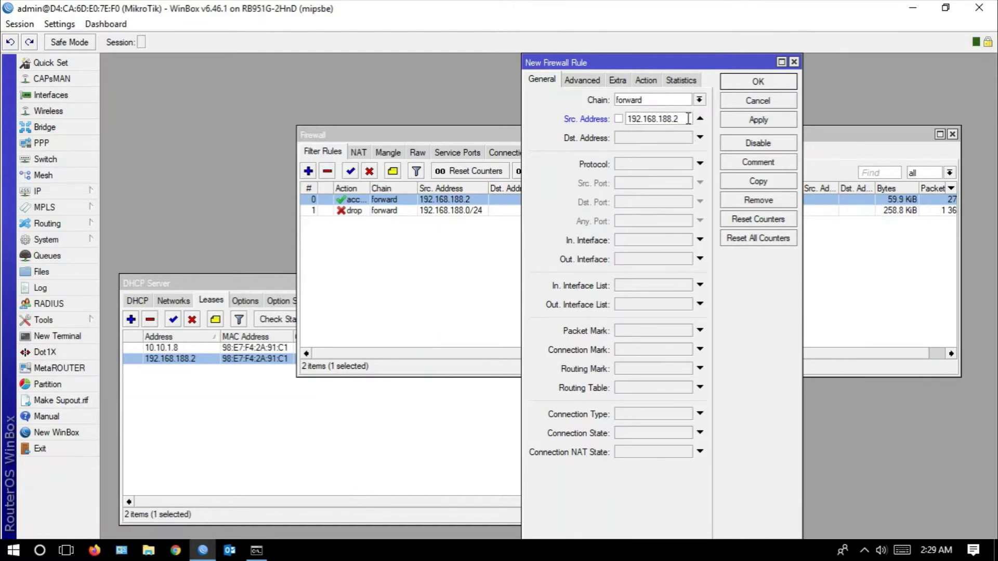
click(687, 118)
Restrict the new drop rule to protocol 6 (tcp) and destination ports 135-139, and save it
click(646, 164)
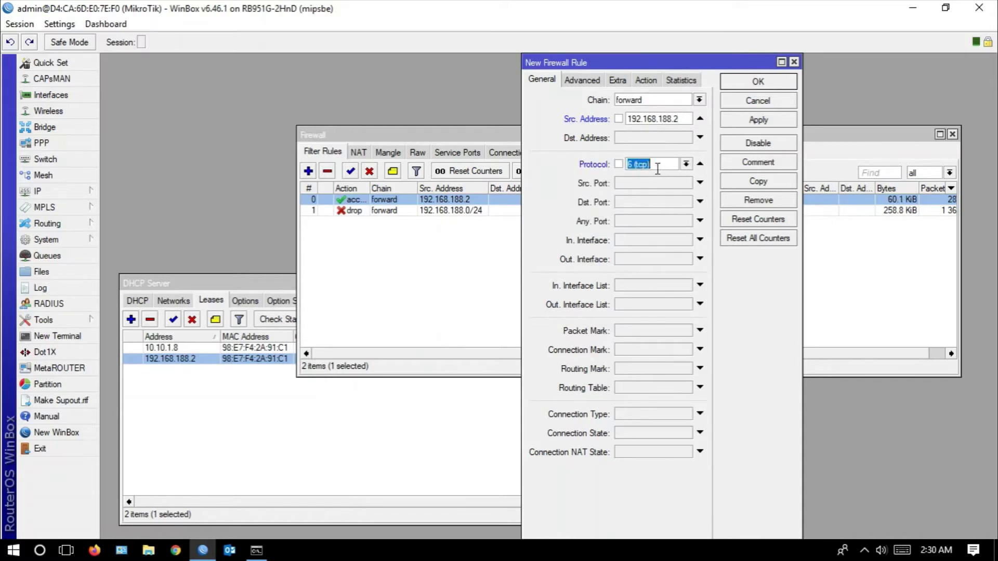
click(649, 202)
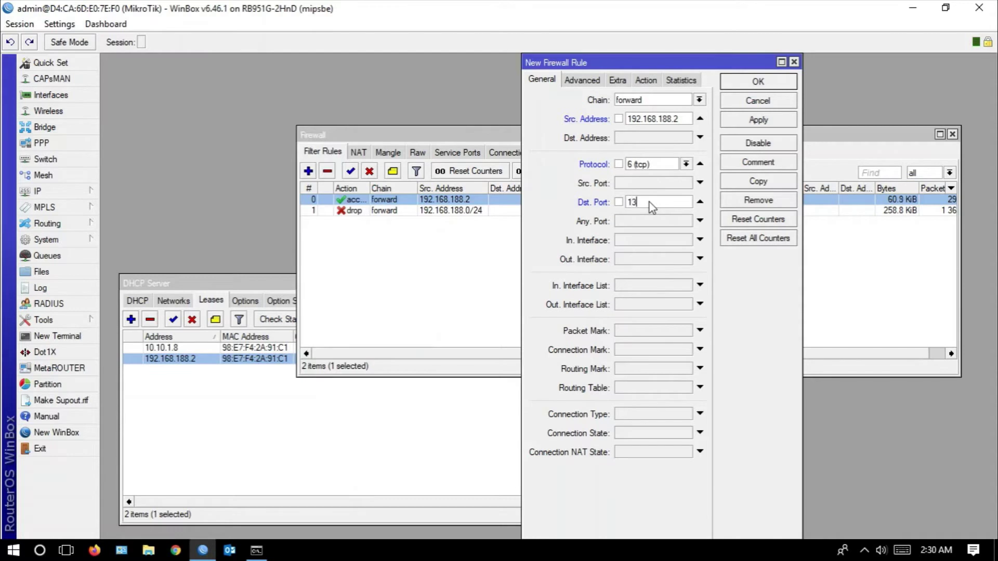
text(135-139)
click(759, 122)
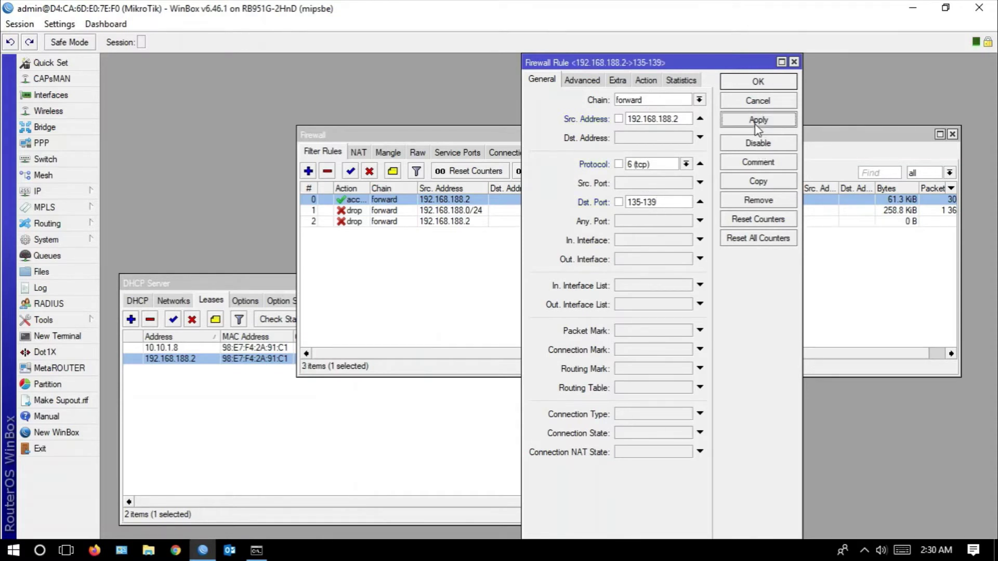
click(752, 84)
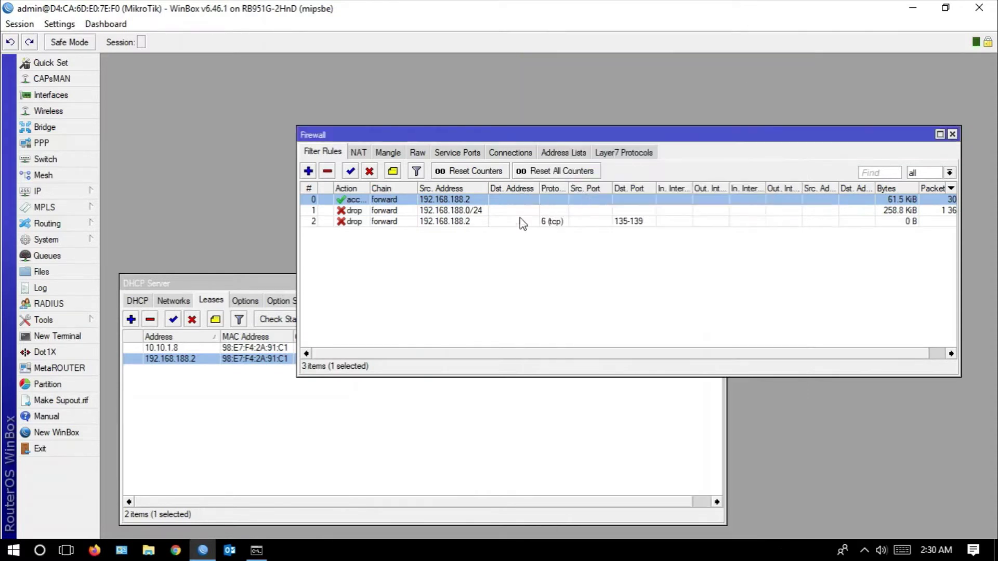
Move the TCP 135-139 drop rule to the first position in the filter list and widen the Protocol column
click(412, 223)
drag(412, 224, 411, 198)
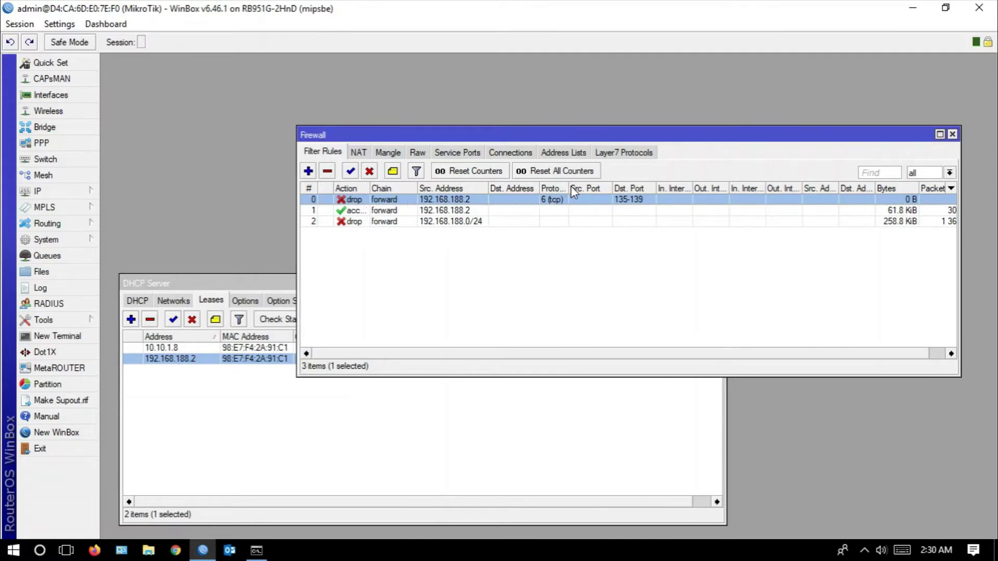
drag(569, 188, 580, 186)
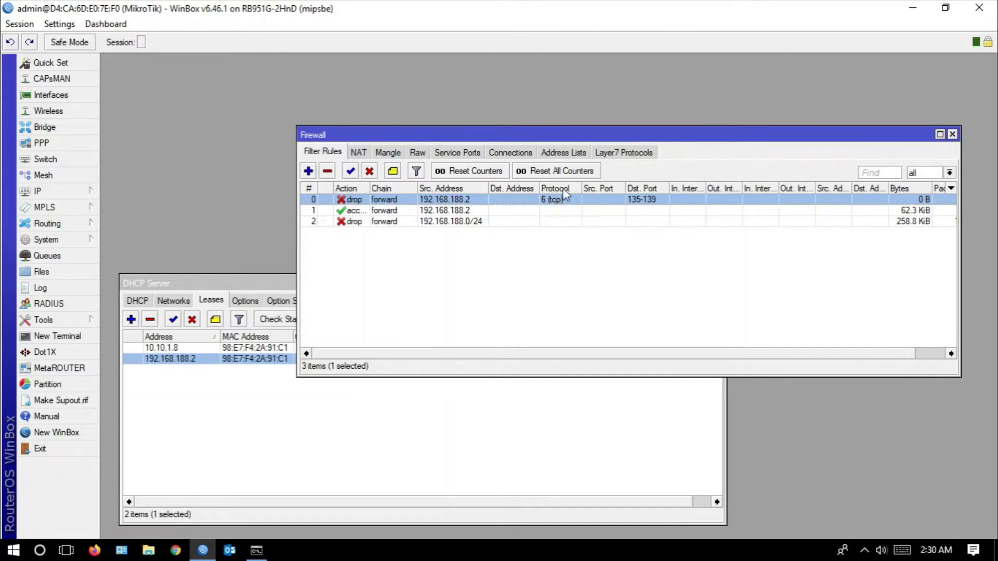
Copy the TCP 135-139 drop rule, set the copy's protocol to udp, save it, and widen the Action column of the rule list
double_click(357, 204)
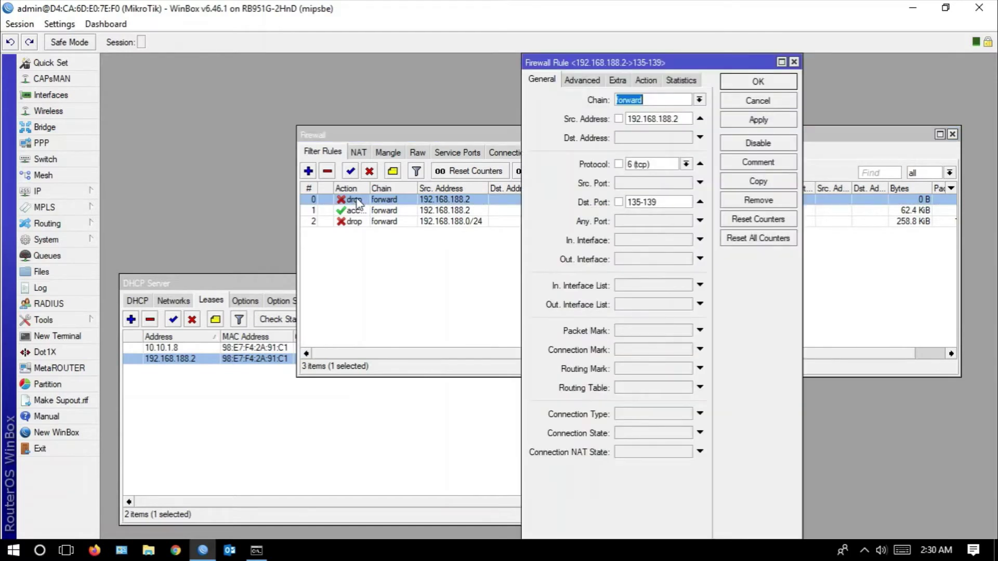
click(737, 182)
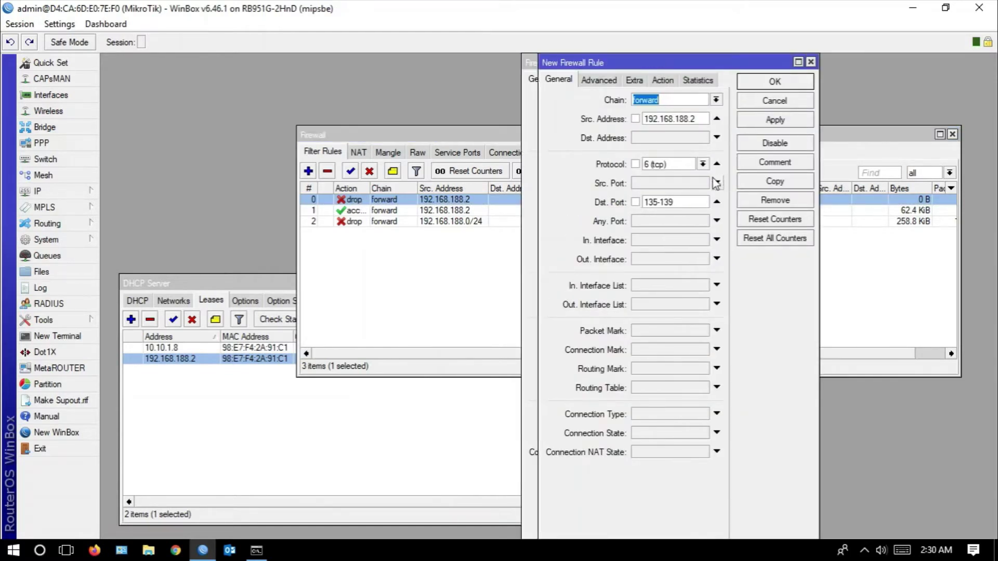
click(703, 164)
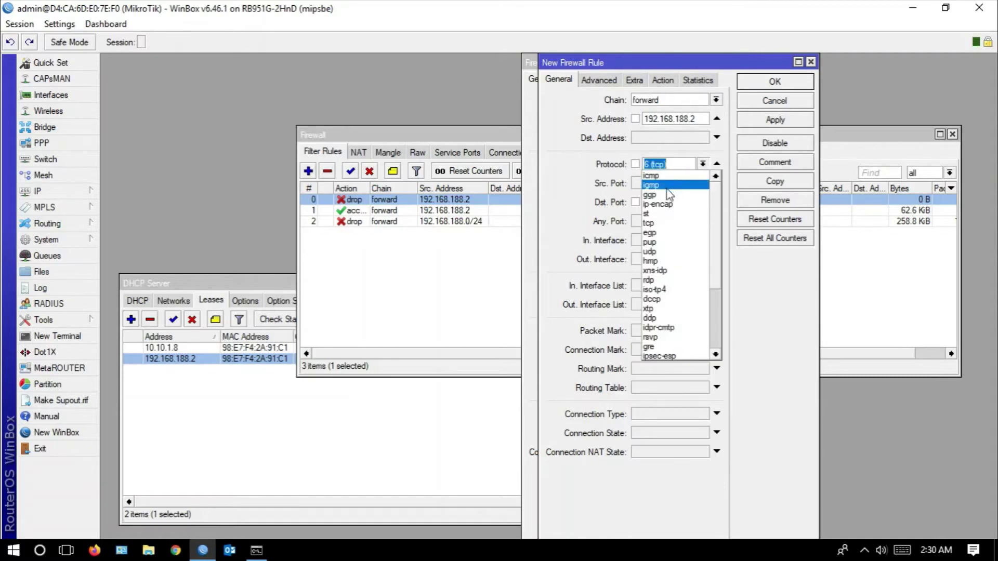
click(659, 252)
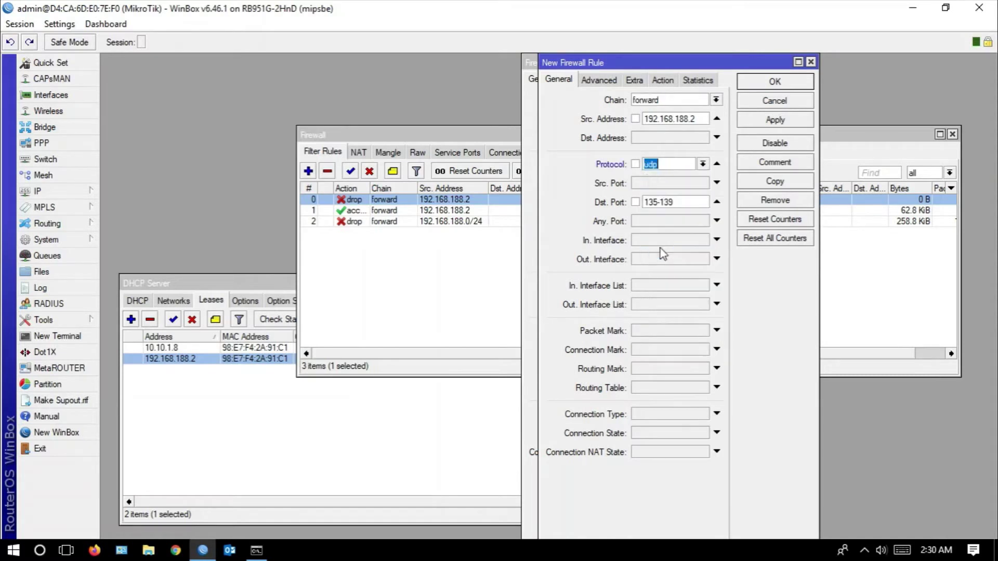
click(757, 121)
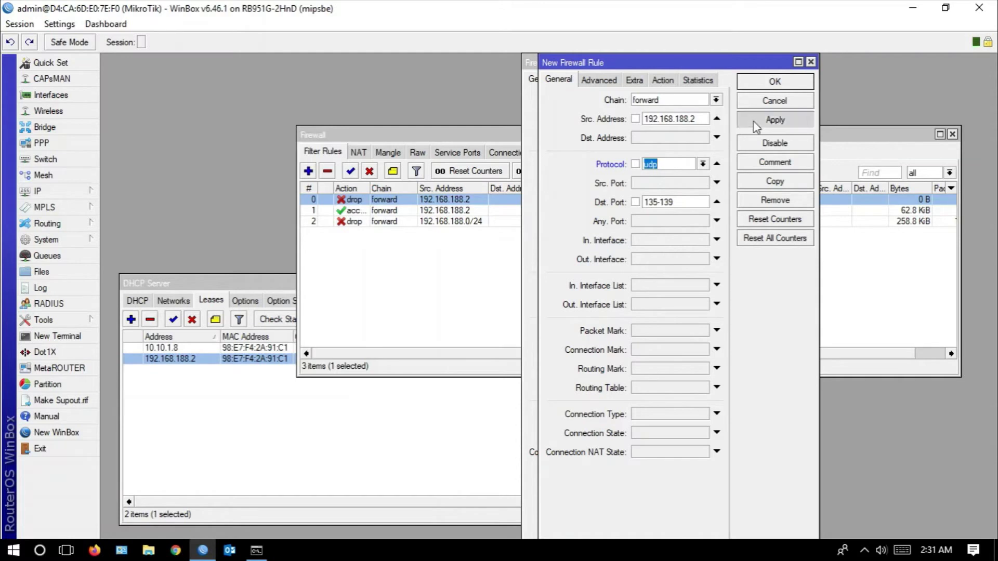
click(758, 82)
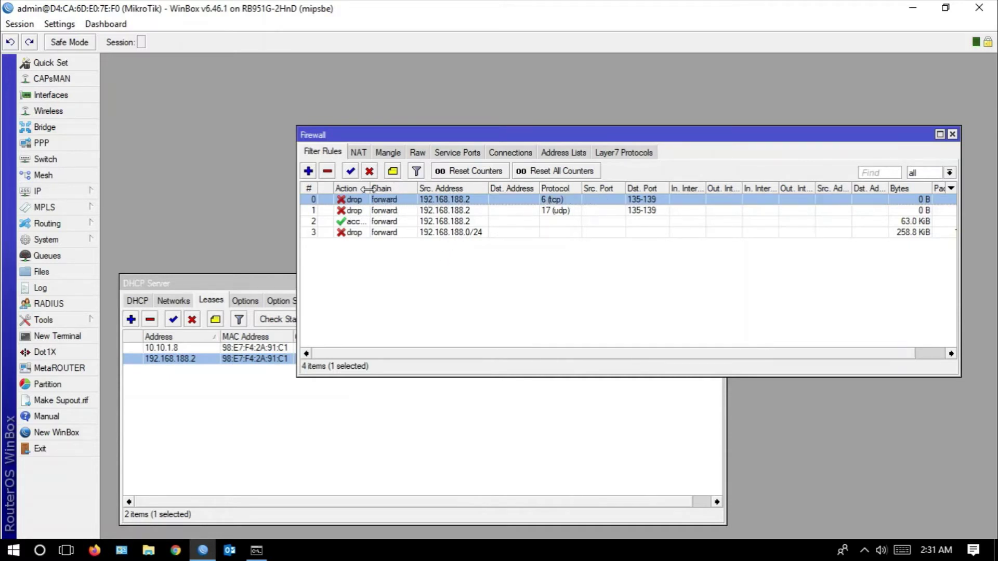
drag(369, 188, 428, 192)
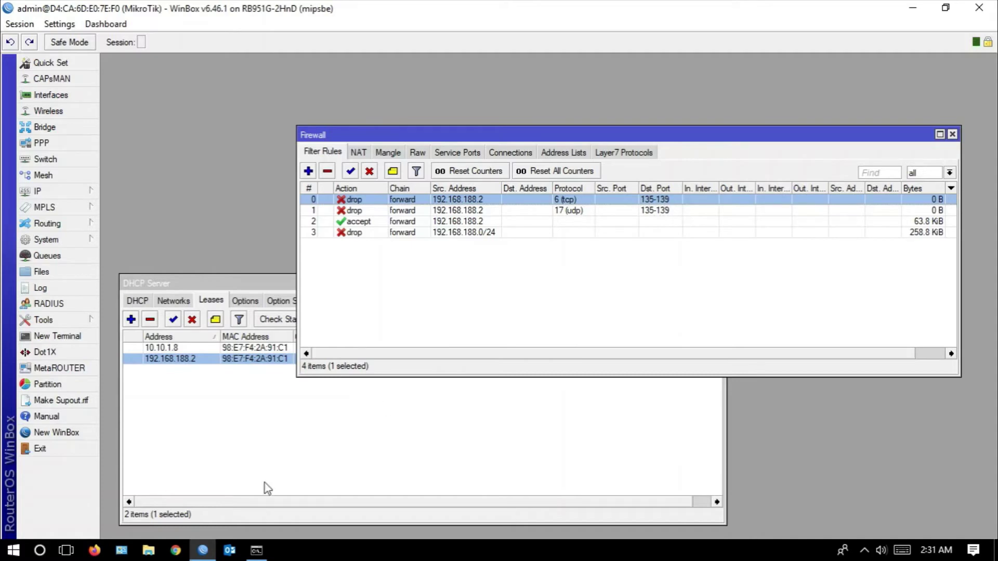
Switch to the Chrome desktop and copy the introductory paragraph under Customer protection on the MikroTik wiki Firewall/Filter page
click(68, 551)
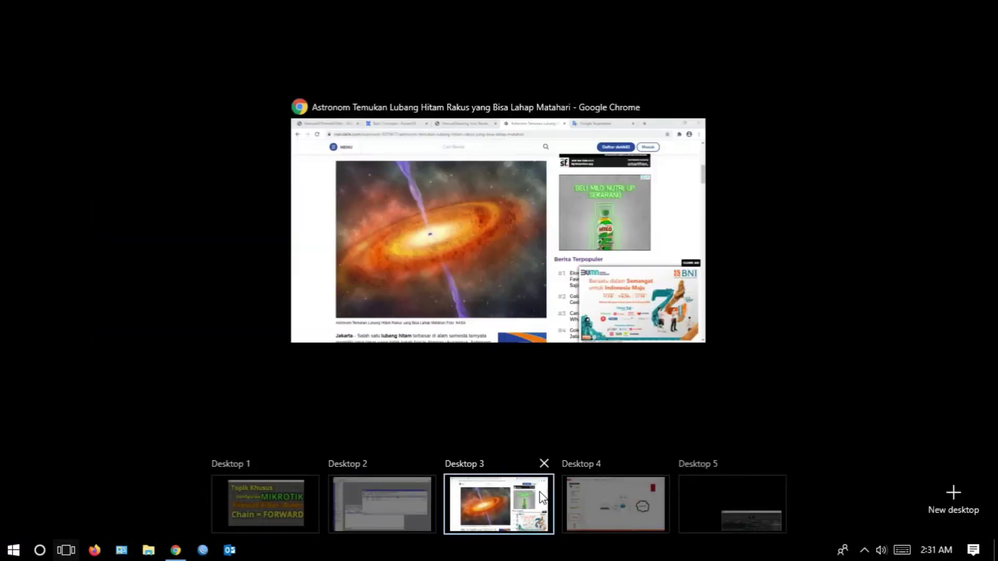
click(540, 492)
click(112, 21)
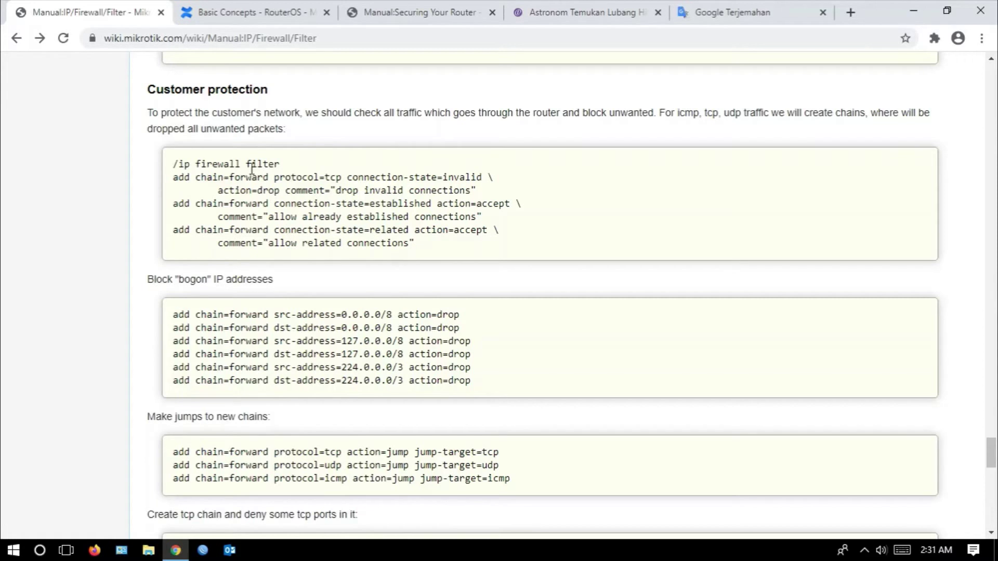
scroll(252, 169, up, 1)
drag(150, 160, 256, 170)
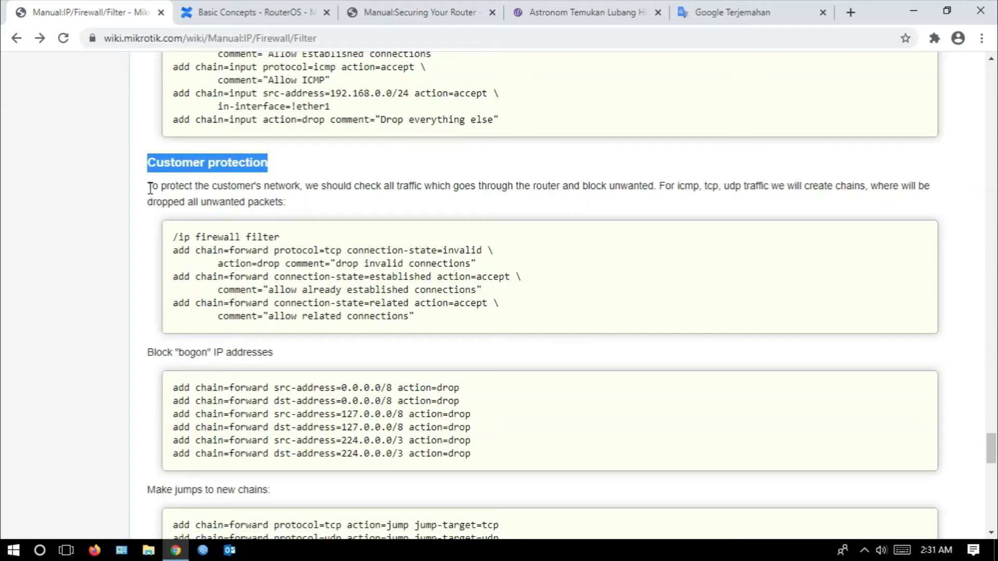
drag(150, 187, 285, 202)
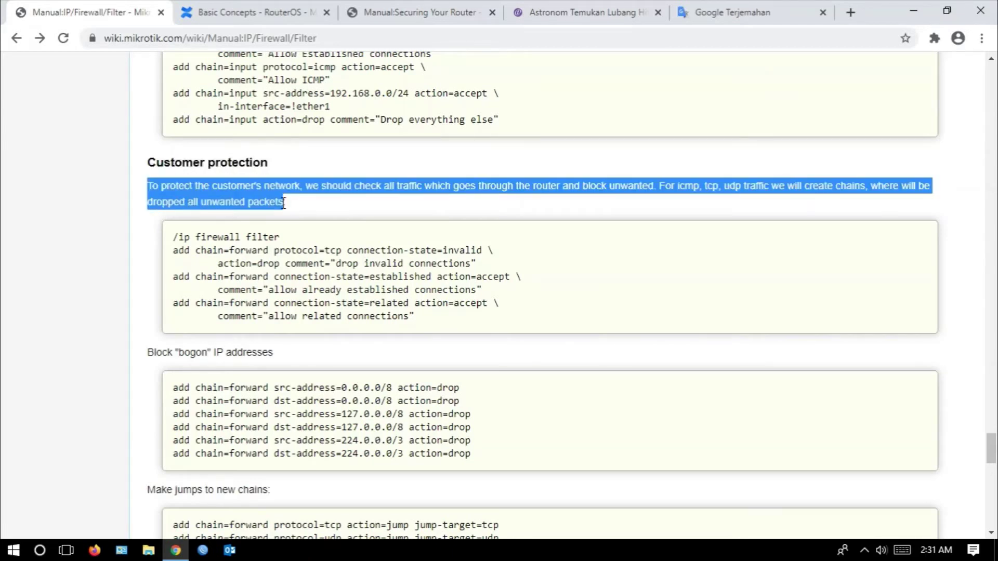
right_click(276, 202)
click(283, 213)
Replace the source text in Google Translate with the copied Customer protection paragraph to translate it from English to Indonesian
click(716, 14)
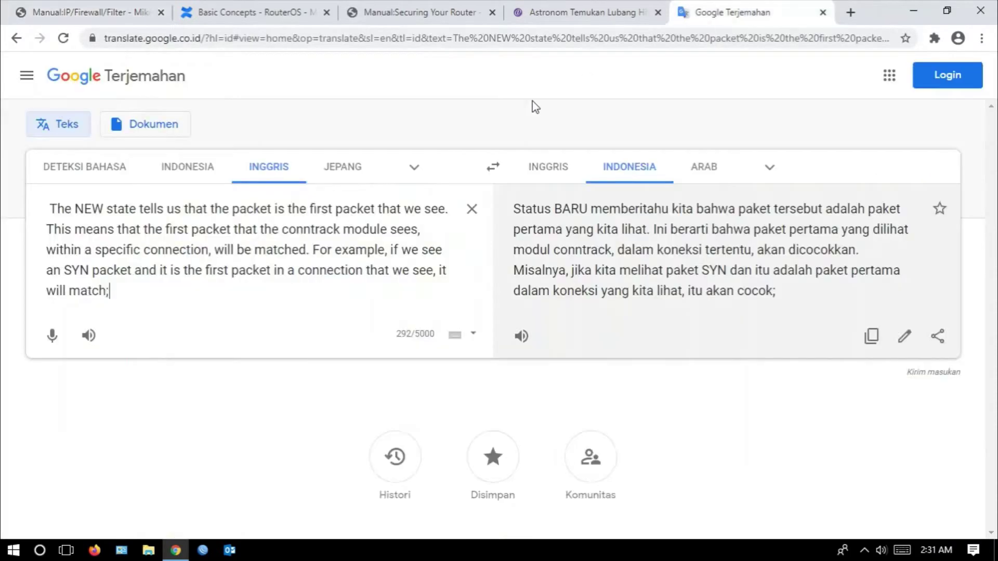
click(472, 210)
key(ctrl+v)
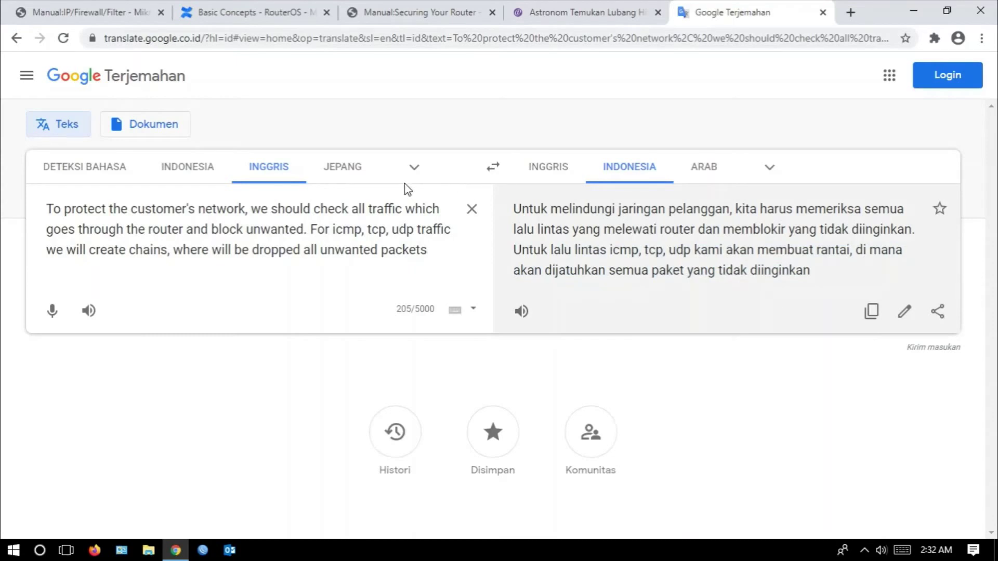
Return to the MikroTik wiki page and highlight connection-state=invalid in the first Customer protection rule
click(107, 13)
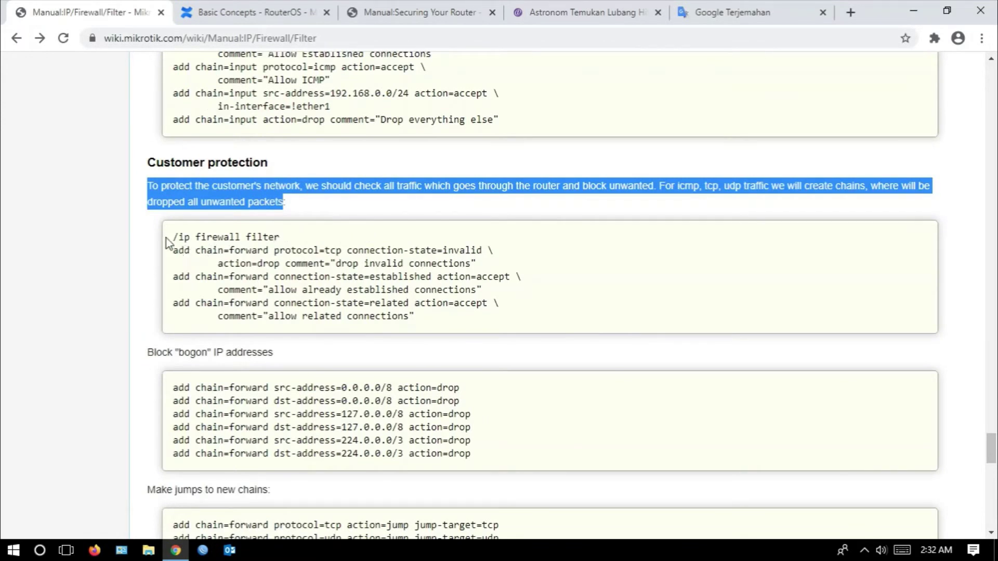
drag(178, 253, 479, 251)
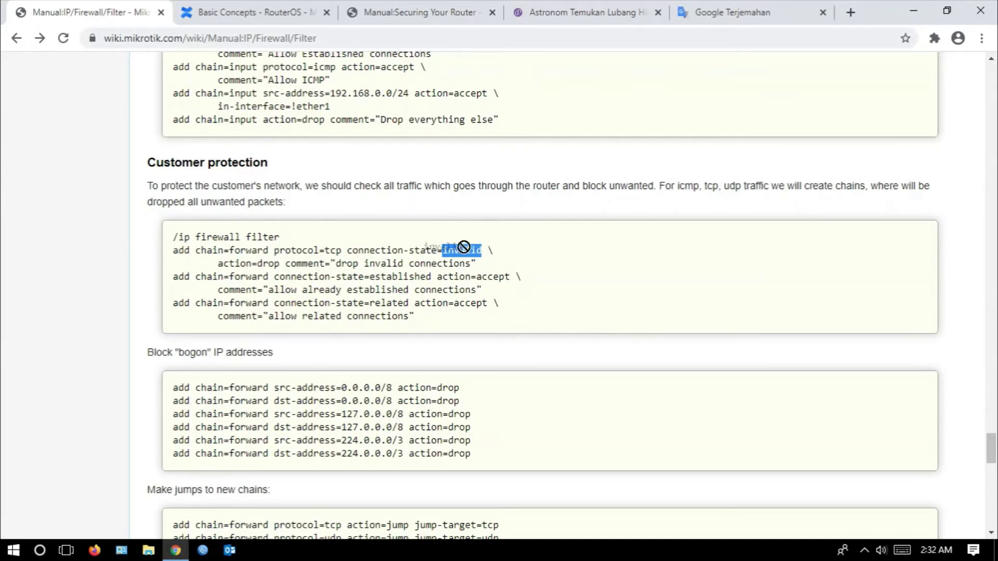
click(486, 251)
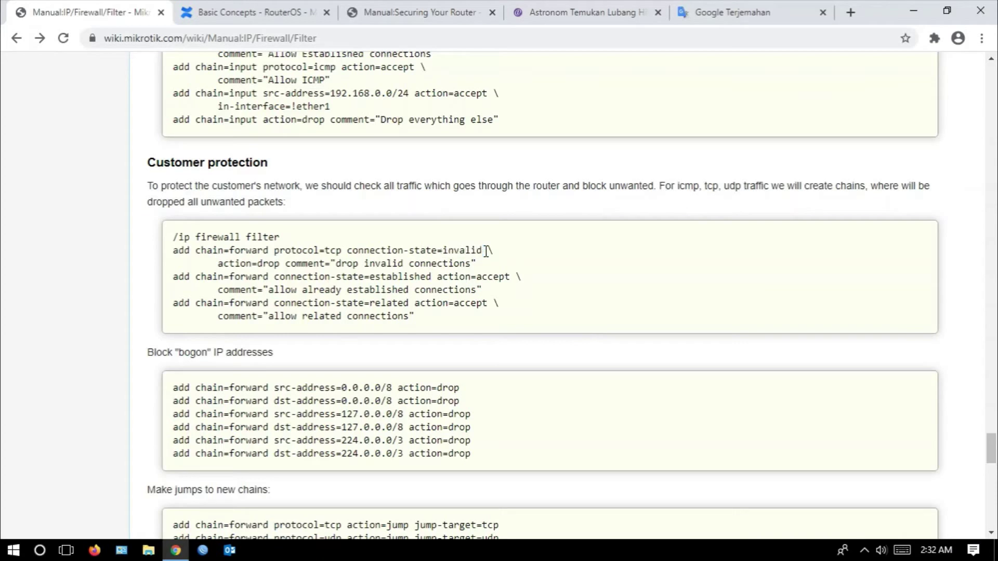
drag(486, 250, 451, 247)
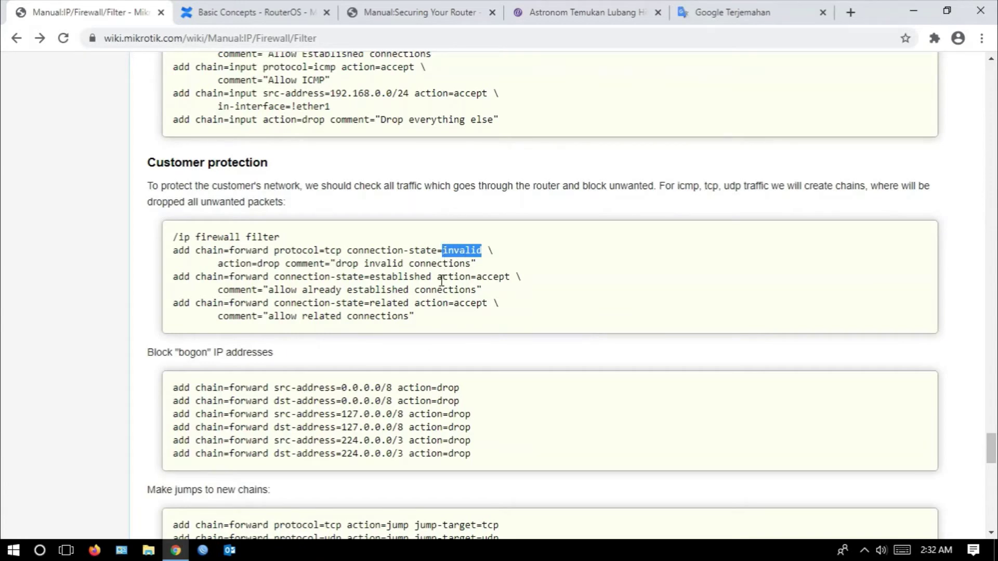
Switch to the PowerPoint desktop to examine the input and forward chain diagram on slide 5
click(66, 550)
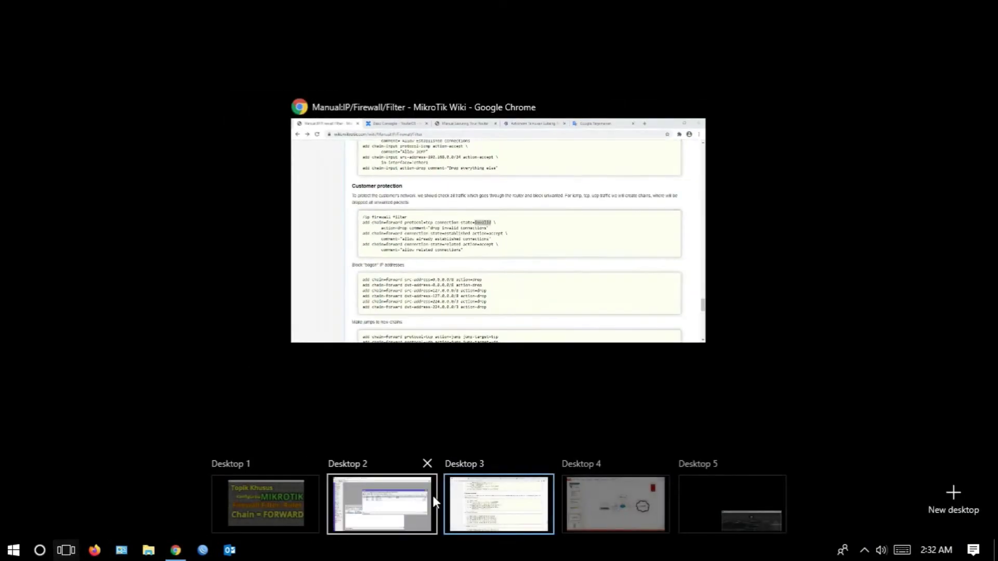
click(600, 513)
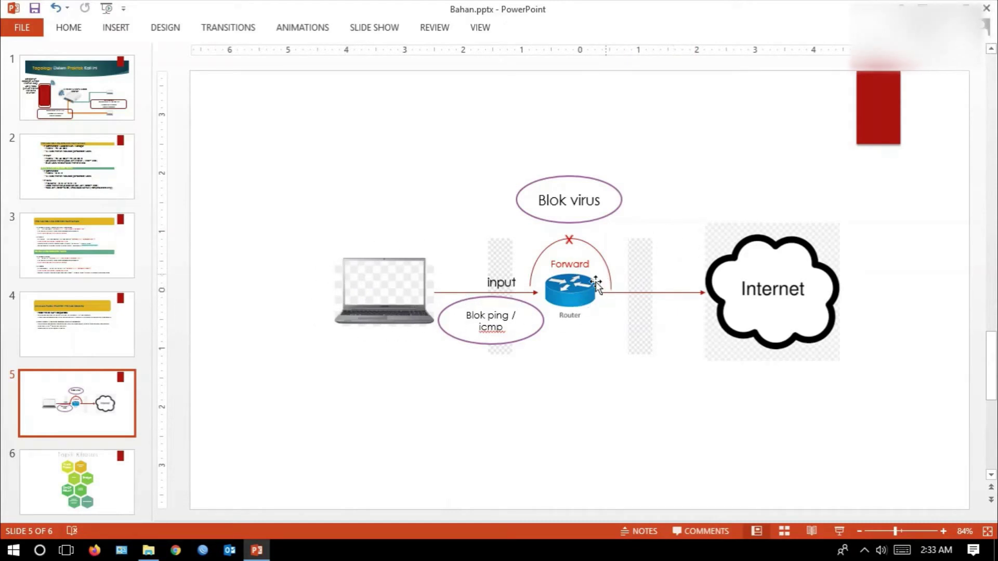
Switch back to the MikroTik wiki page in Chrome and highlight the accept action and established state in the second Customer protection rule
click(63, 552)
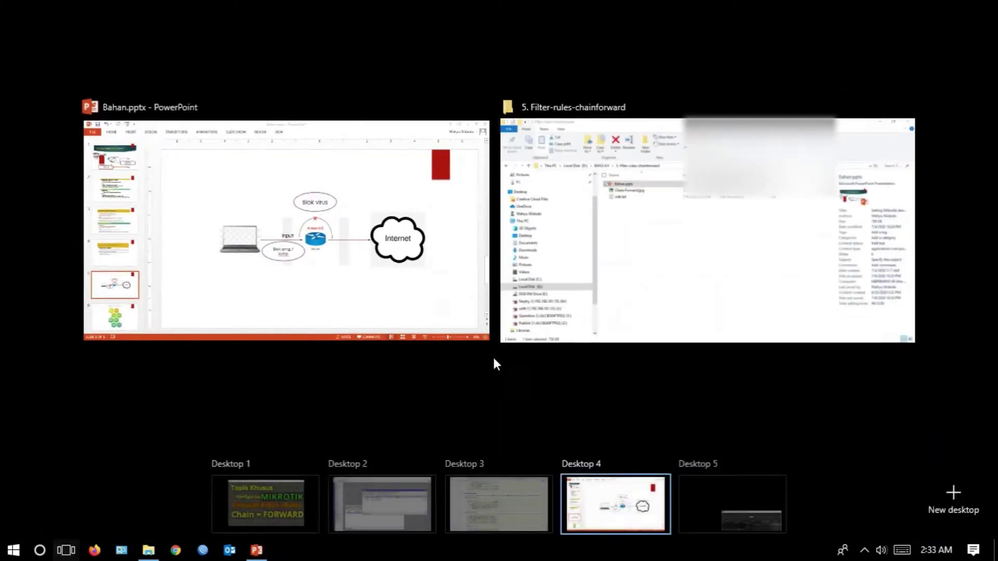
click(474, 501)
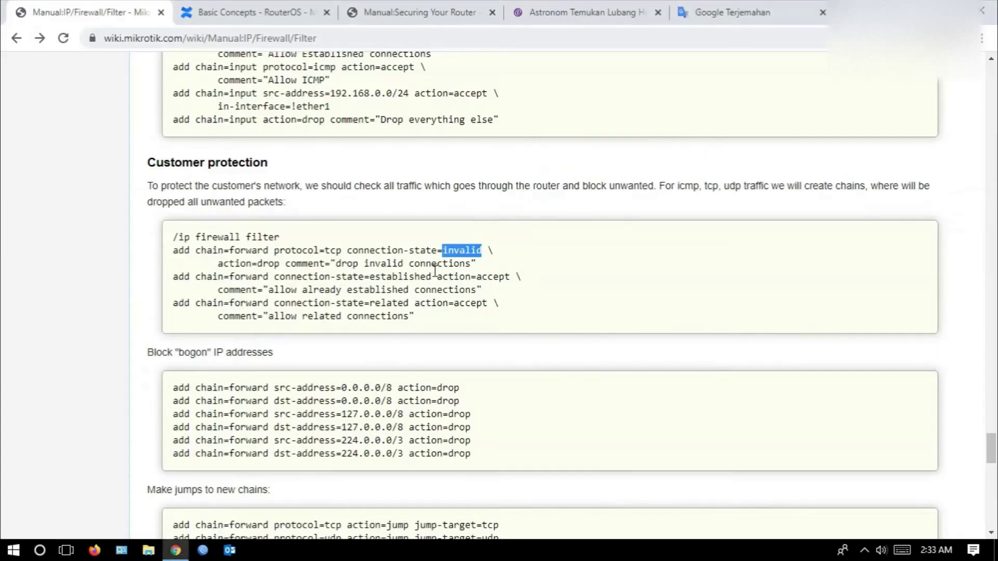
drag(442, 275, 502, 280)
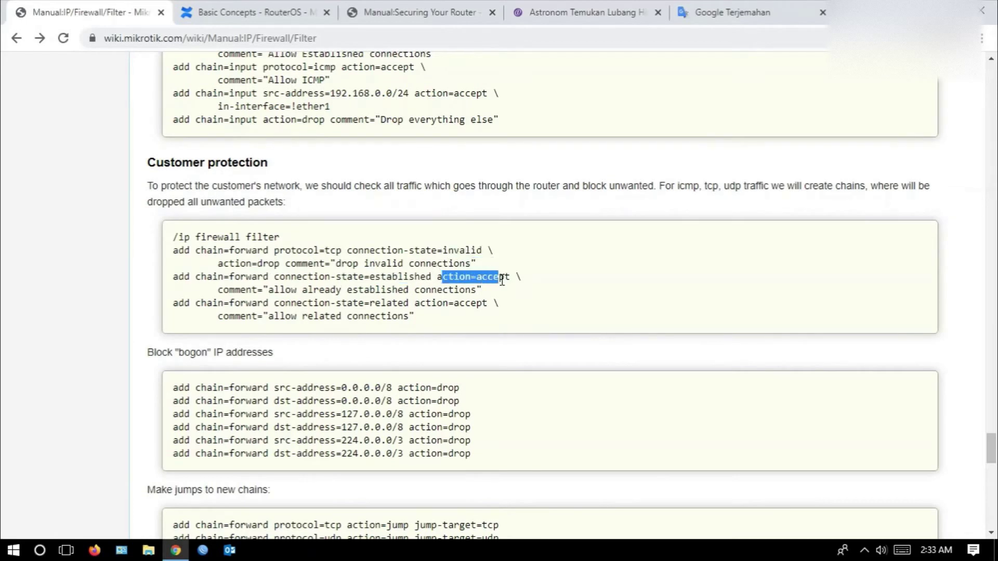
drag(280, 278, 426, 275)
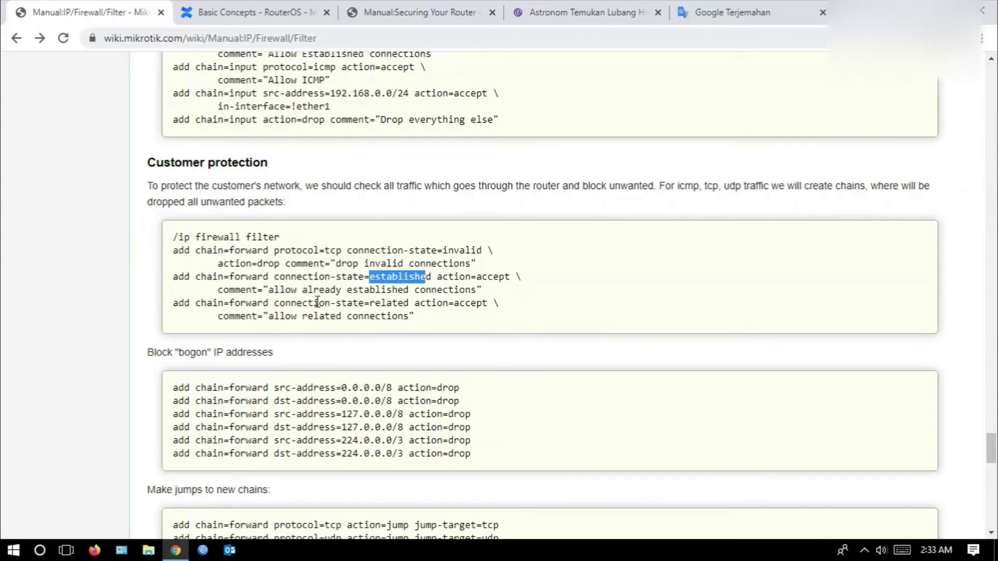
Highlight connection-state=related in the third Customer protection rule, and switch to the PowerPoint desktop showing the input and forward diagram
drag(274, 303, 399, 304)
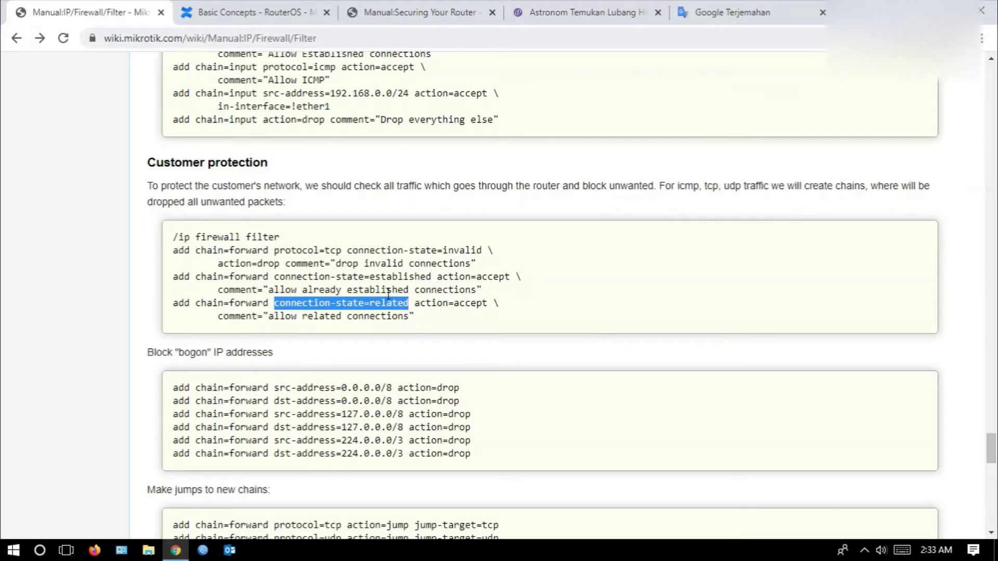
click(66, 550)
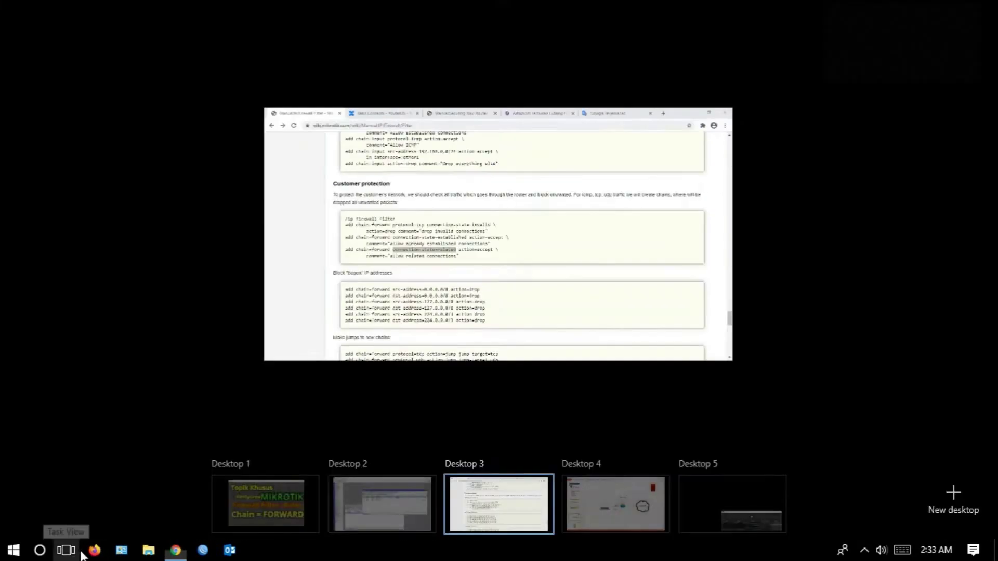
click(569, 497)
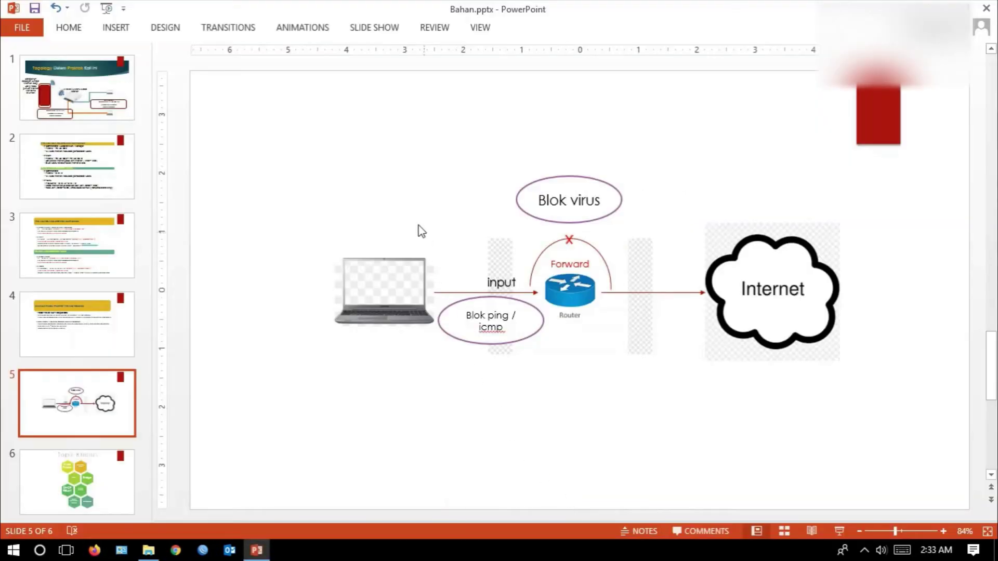
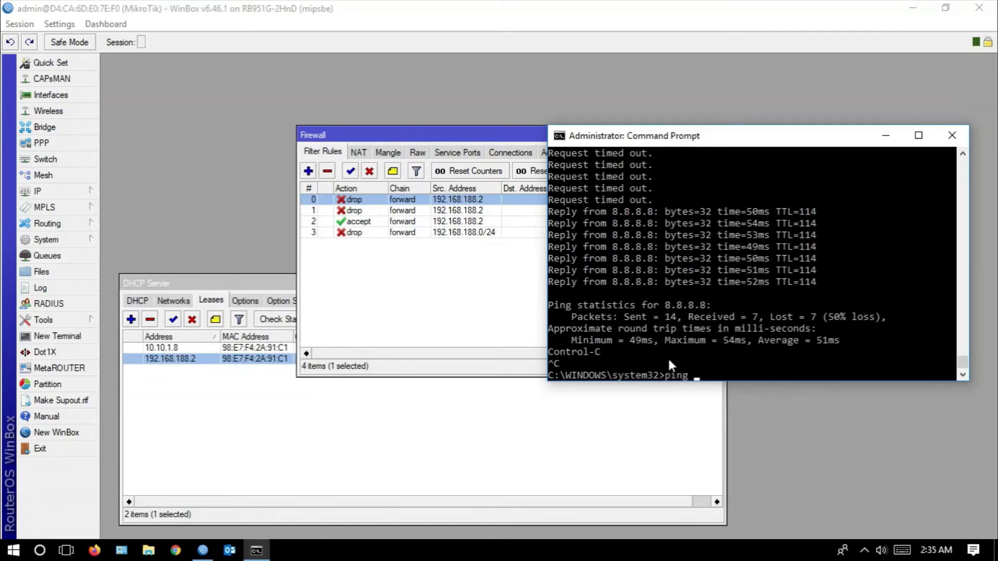
Run a continuous ping to 192.168.188.1 in Command Prompt and stop it after a few replies
text(192.168.188.1 -t)
key(Return)
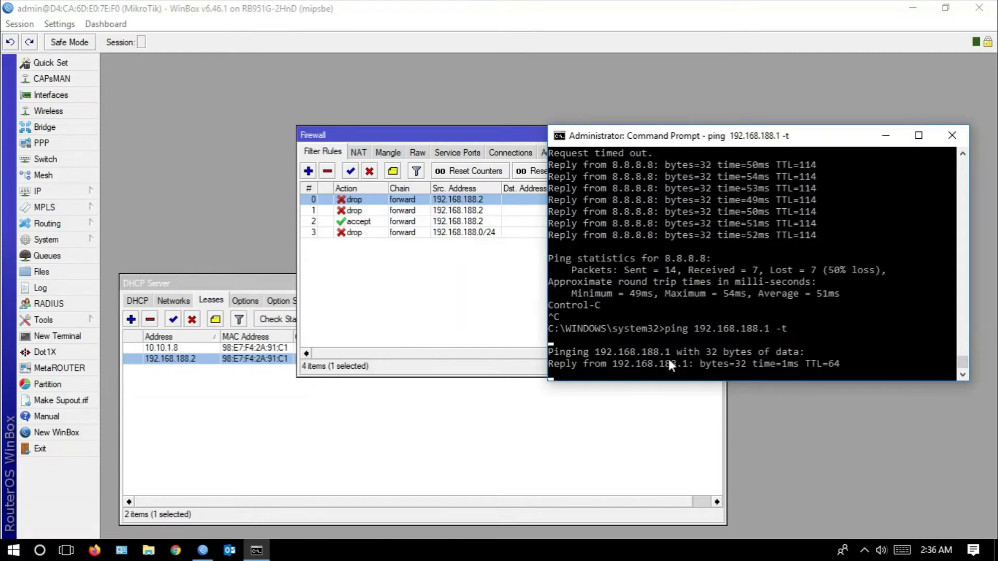
key(ctrl+c)
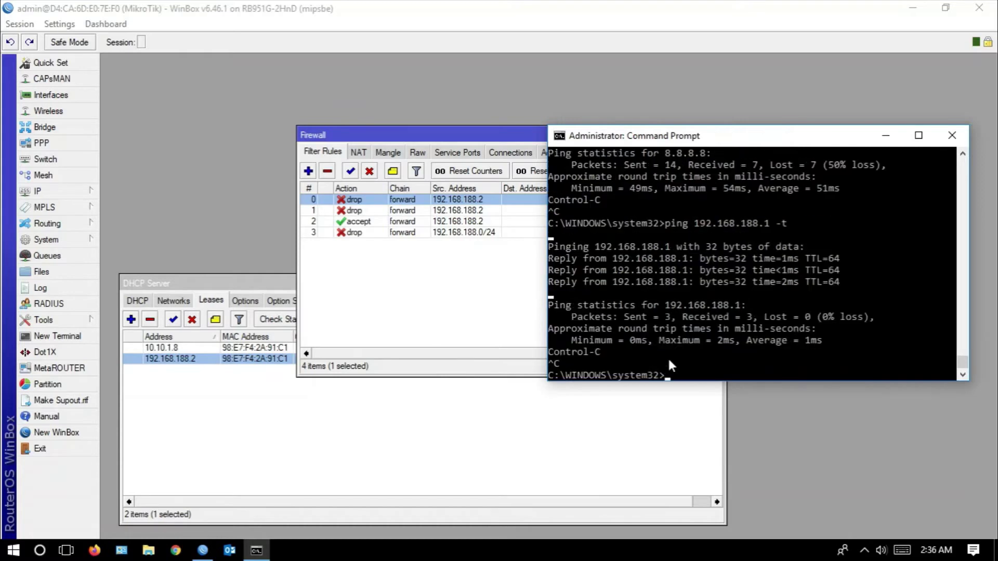
Open a new router terminal in WinBox and ping the client at 192.168.188.2
click(57, 336)
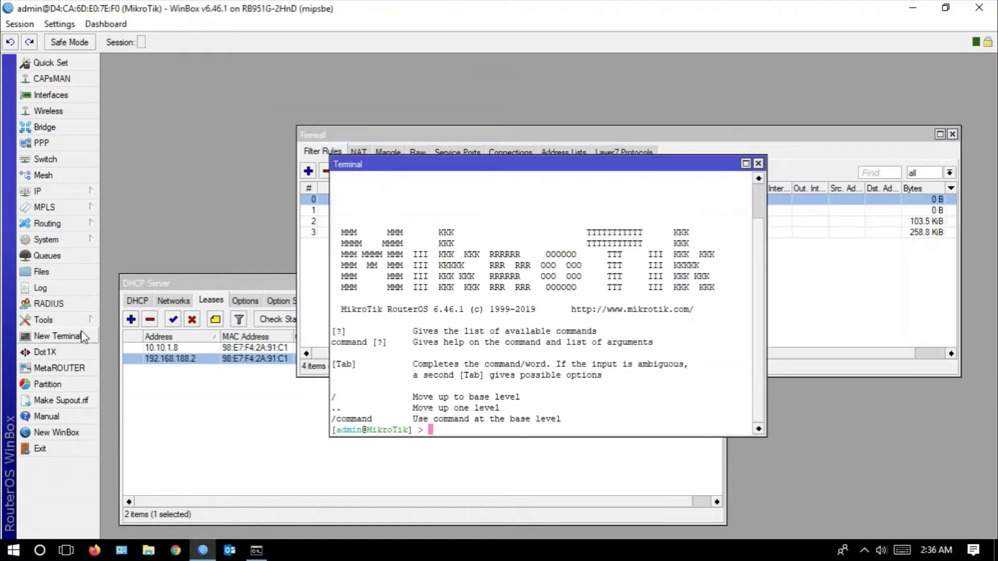
text(ping 8.8.8.8)
key(BackSpace)
key(BackSpace)
key(BackSpace)
key(BackSpace)
key(BackSpace)
key(BackSpace)
key(BackSpace)
key(BackSpace)
text(192.168.188.)
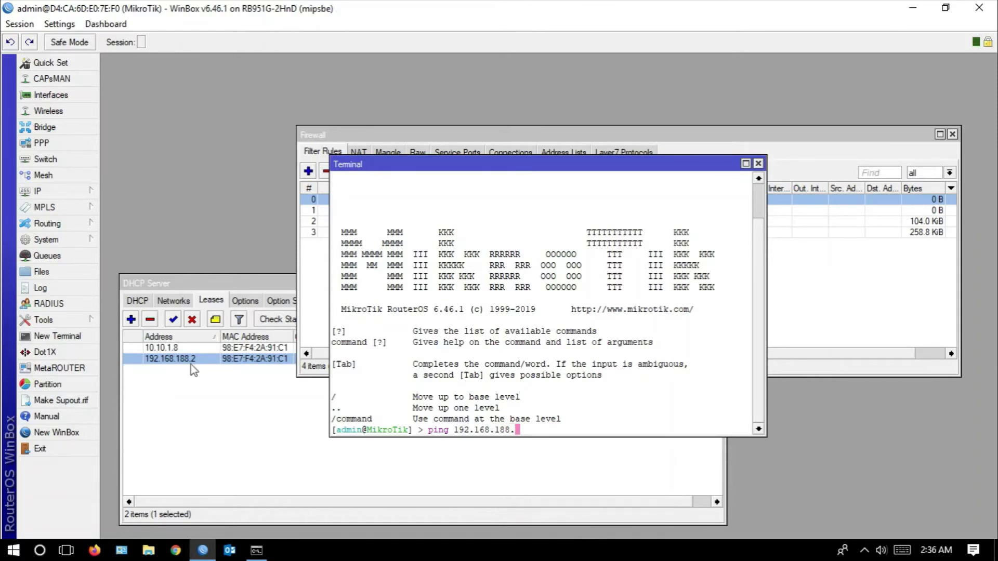
text(2)
key(Return)
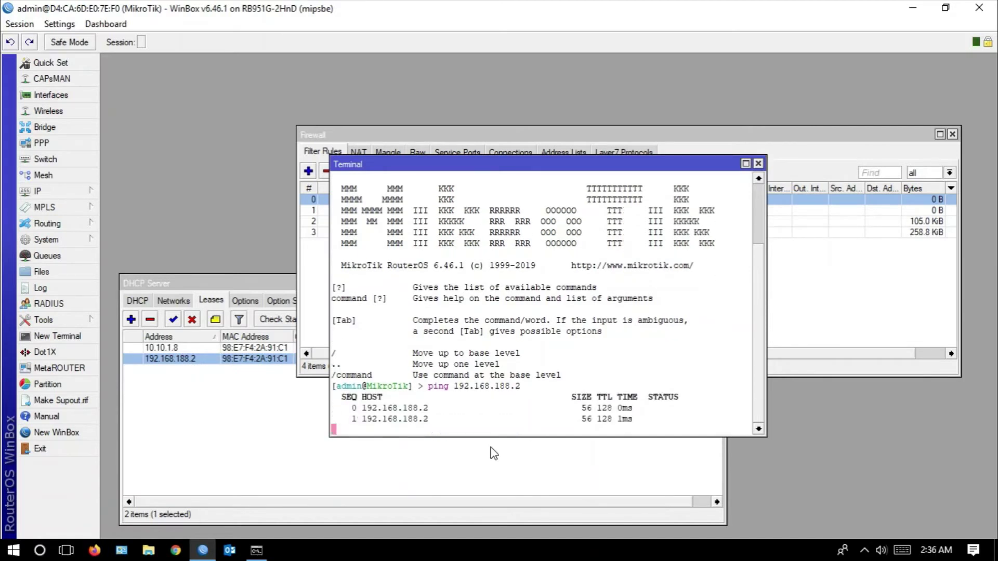
Rerun the continuous ping to 192.168.188.1 in Command Prompt alongside the router's ping, and stop both pings
click(258, 552)
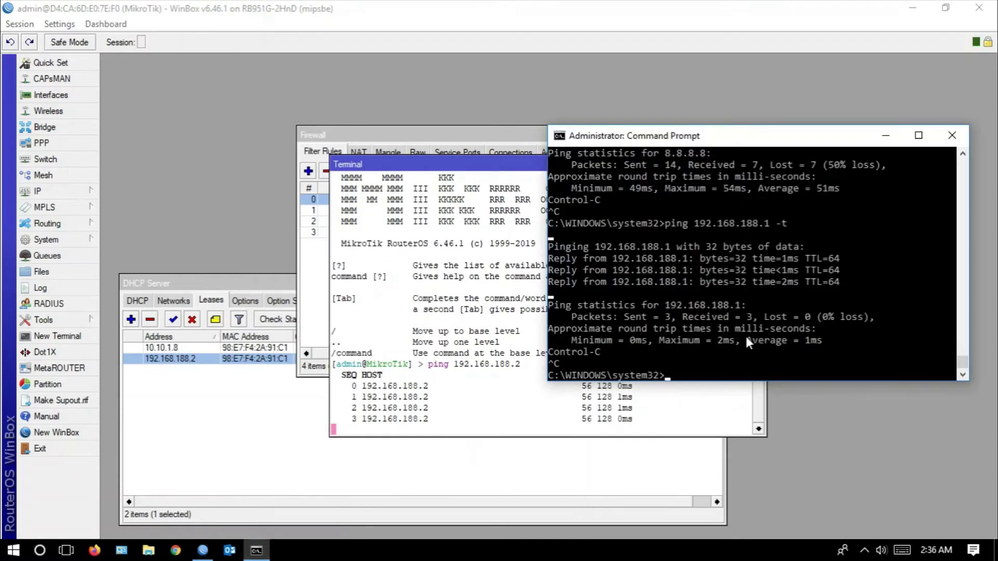
key(Up)
key(Return)
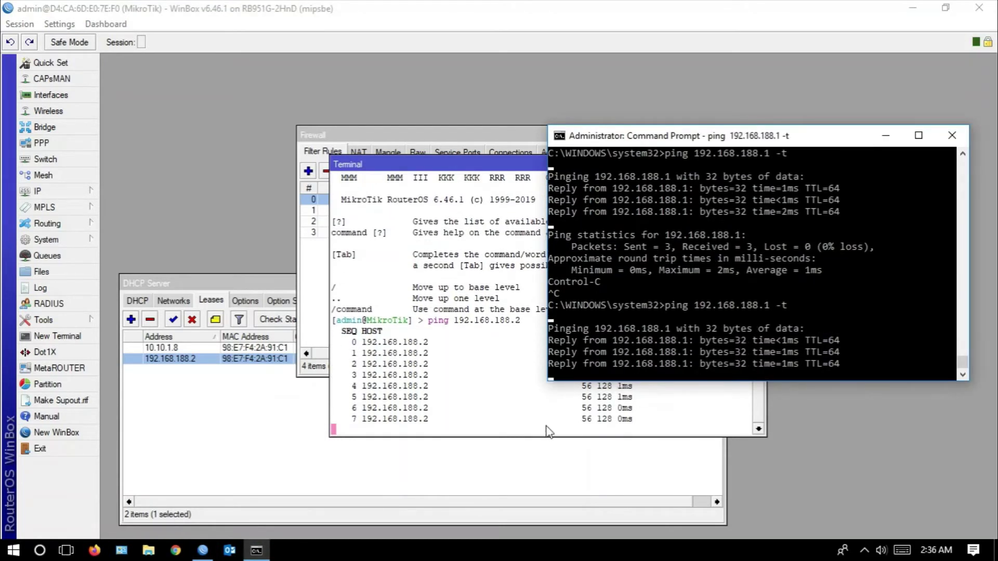
click(559, 447)
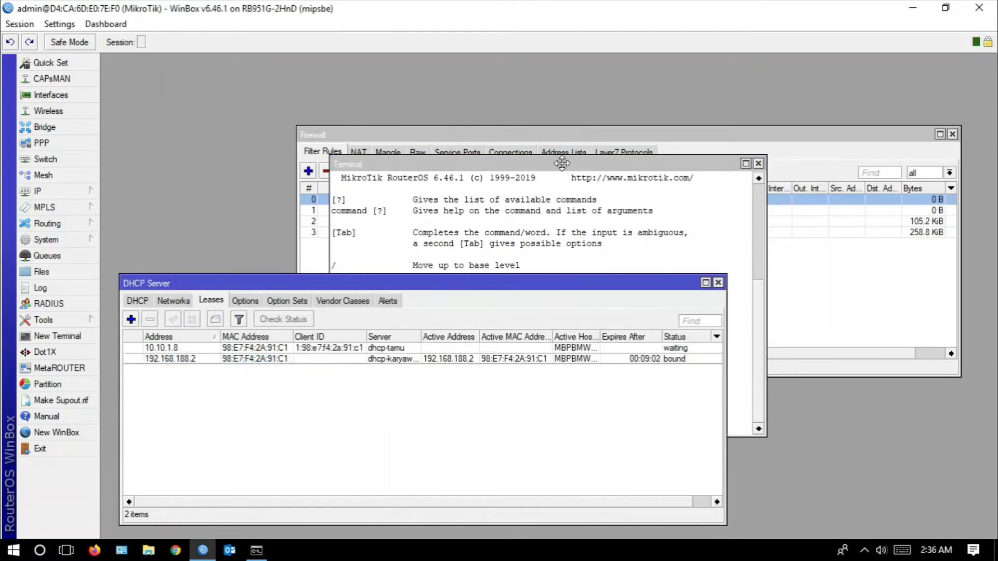
click(567, 168)
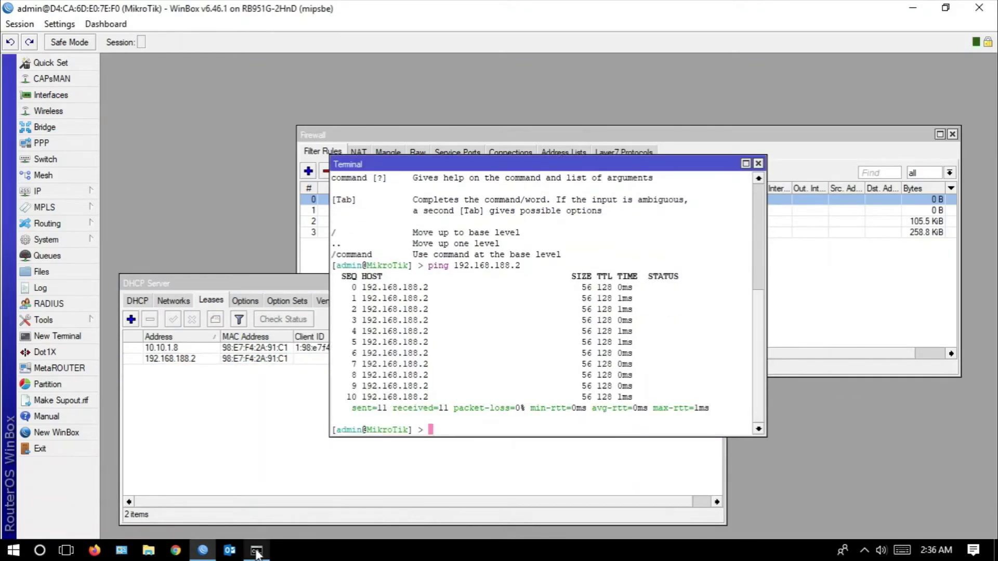
click(256, 552)
click(786, 340)
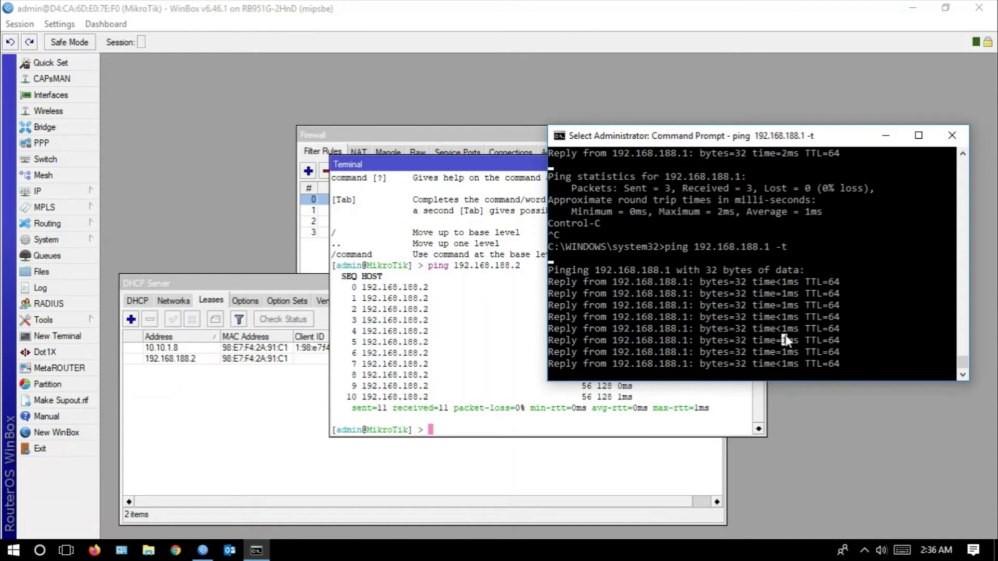
key(Escape)
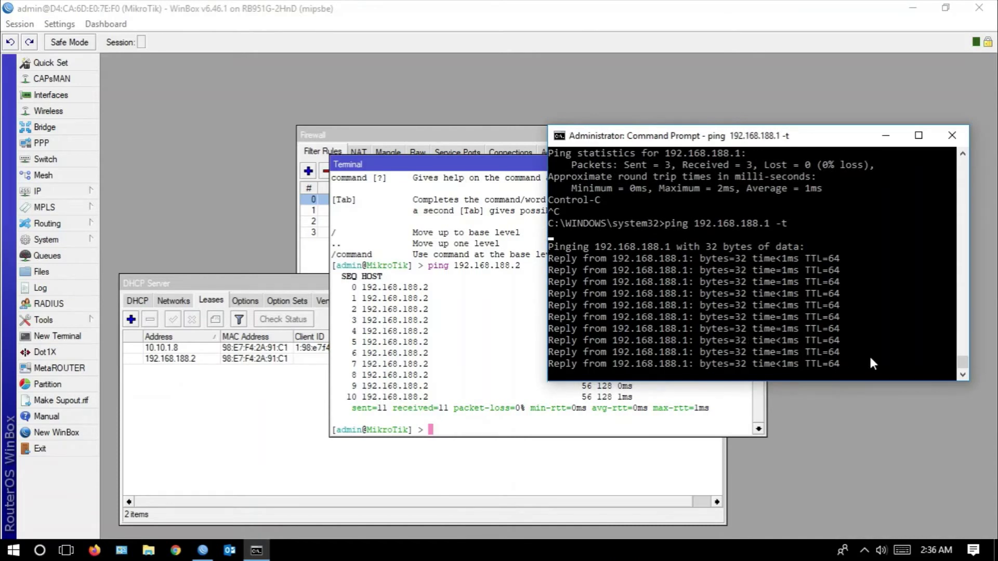
key(ctrl+c)
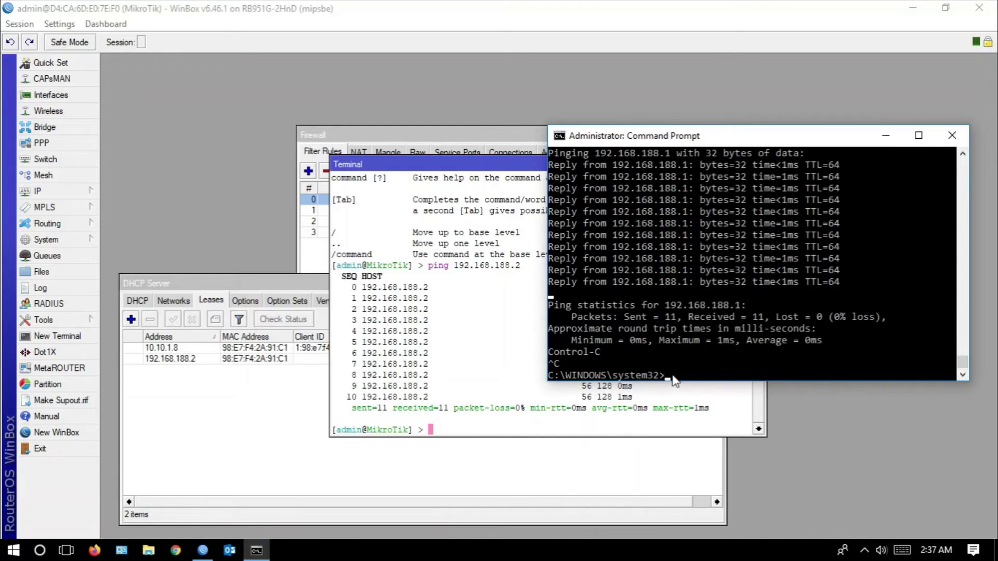
Move the Terminal window clear of the firewall list and start a new filter rule with chain input and protocol icmp
drag(416, 163, 275, 241)
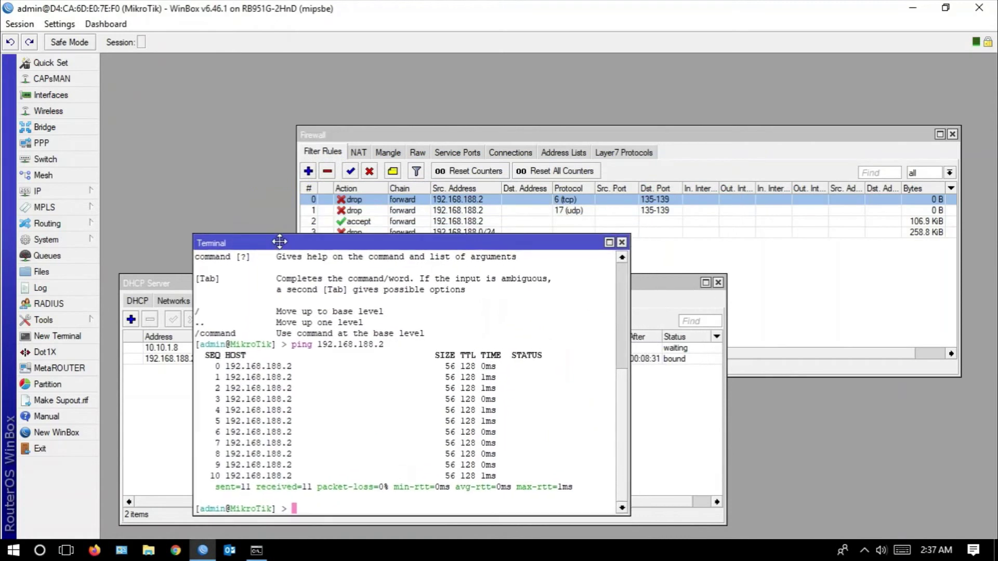
click(308, 171)
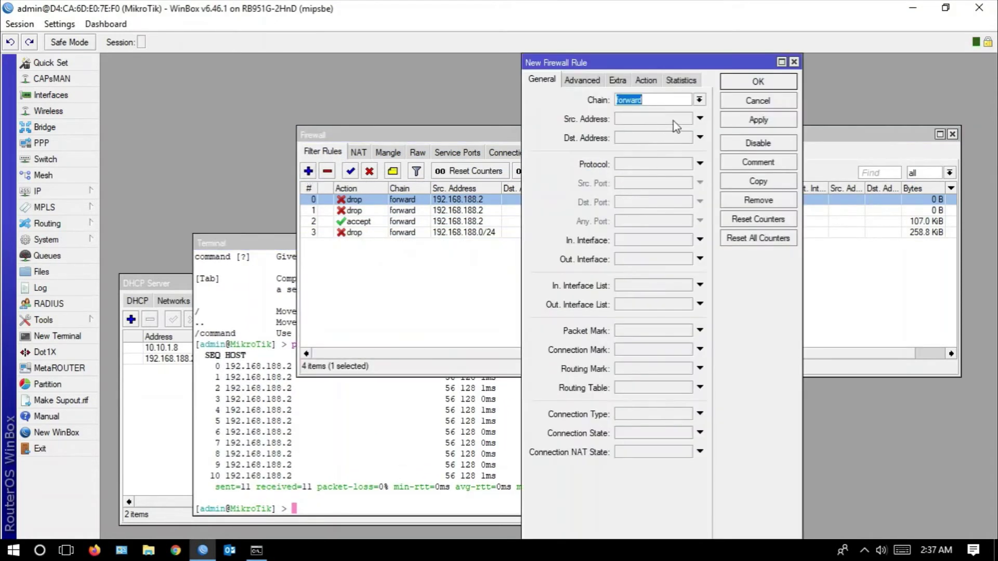
click(699, 99)
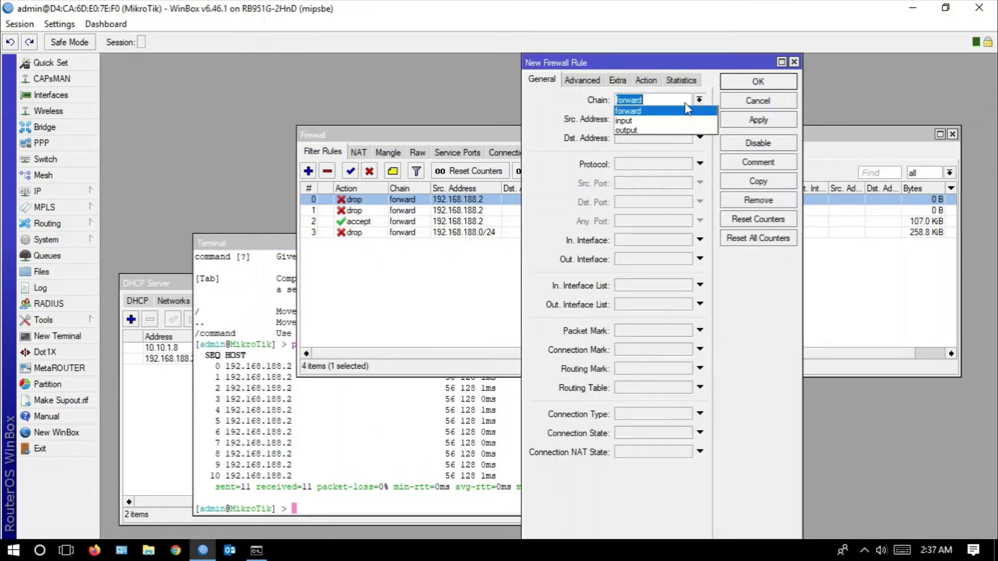
click(658, 121)
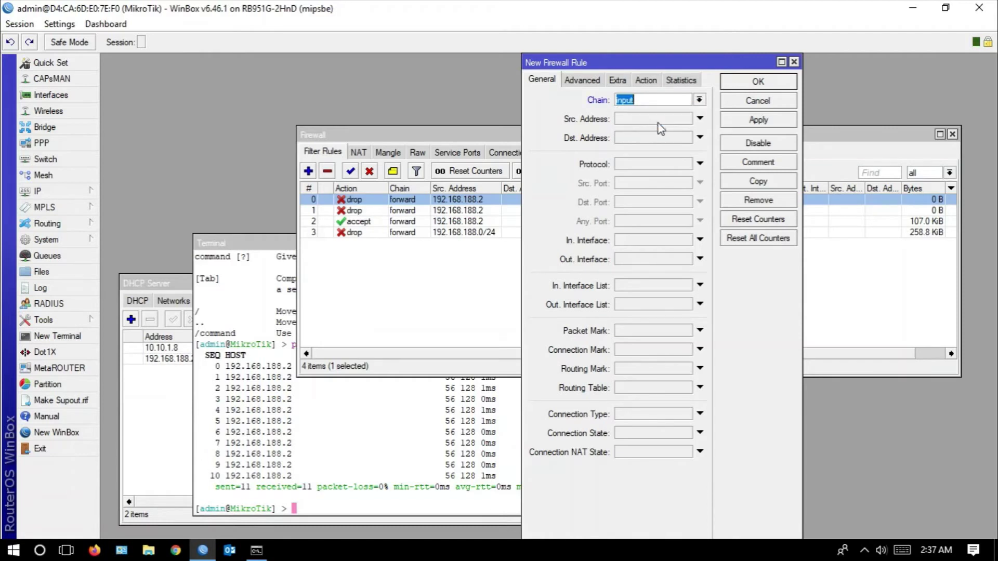
click(699, 164)
click(686, 164)
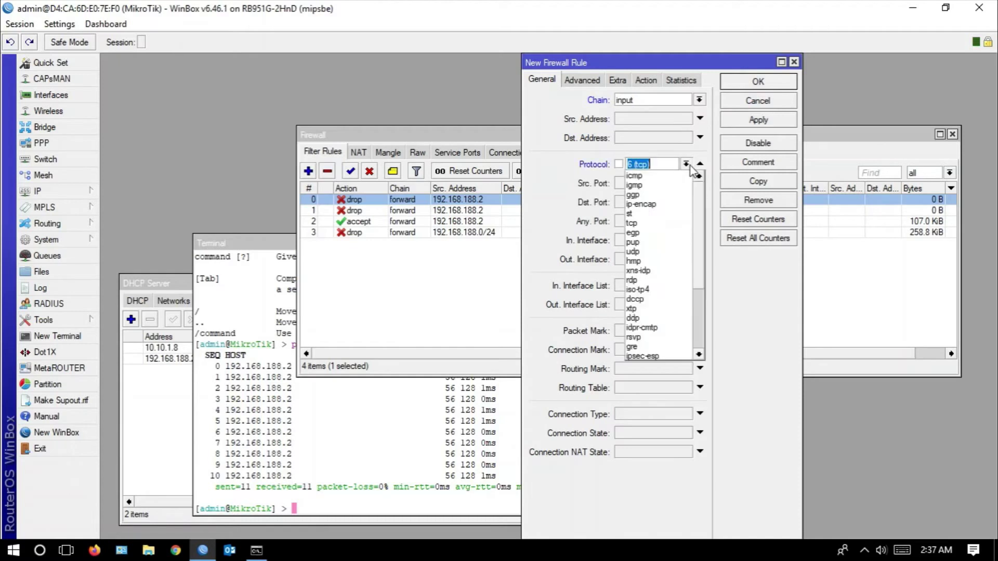
click(678, 176)
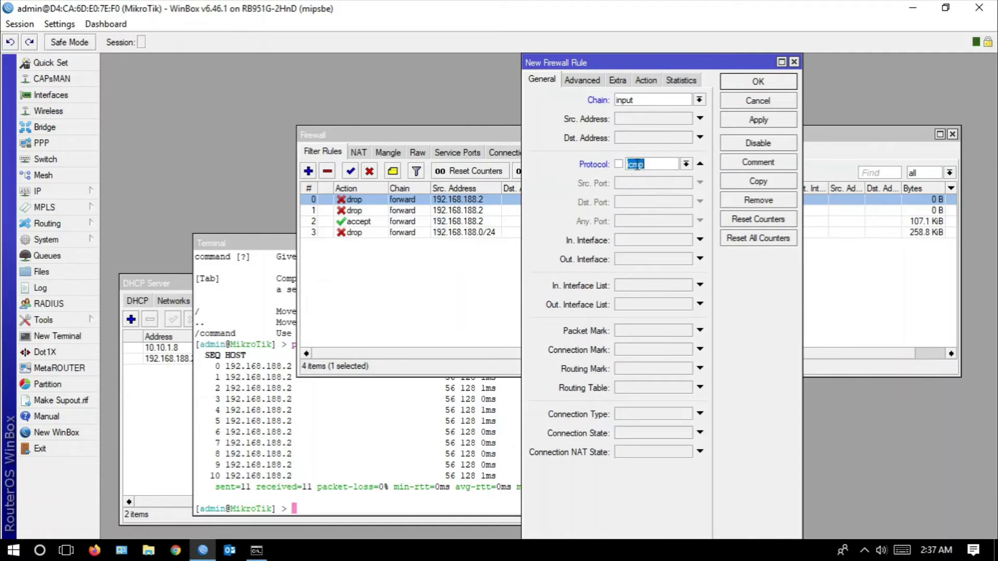
Set the new ICMP rule's action to drop, save it, and move it to the top of the filter rules
click(653, 82)
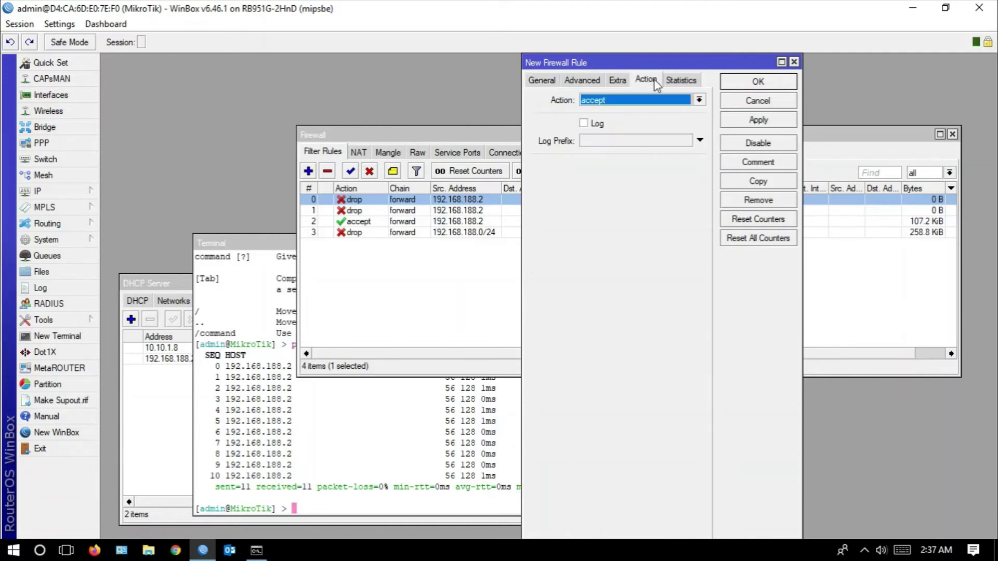
click(624, 98)
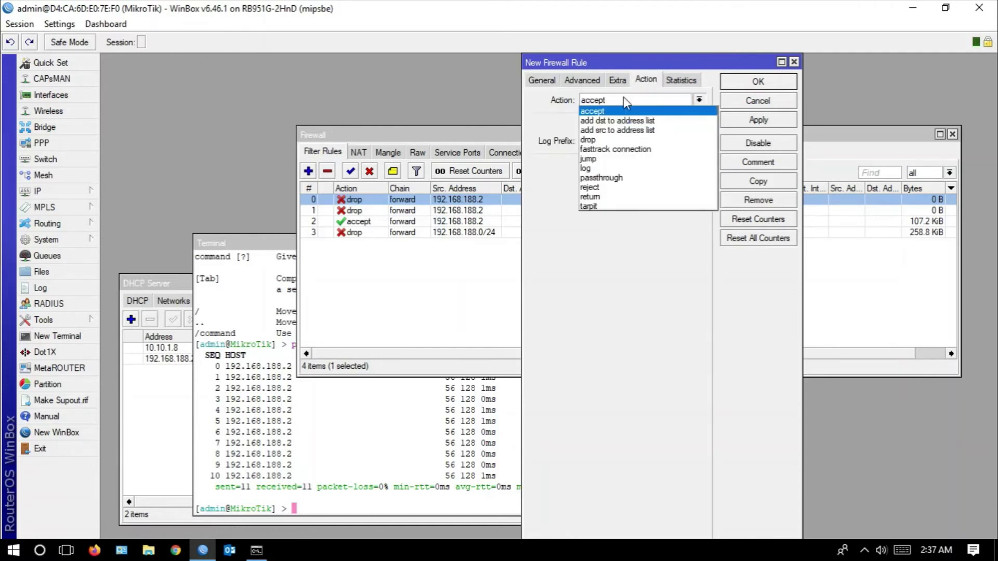
click(617, 140)
click(742, 124)
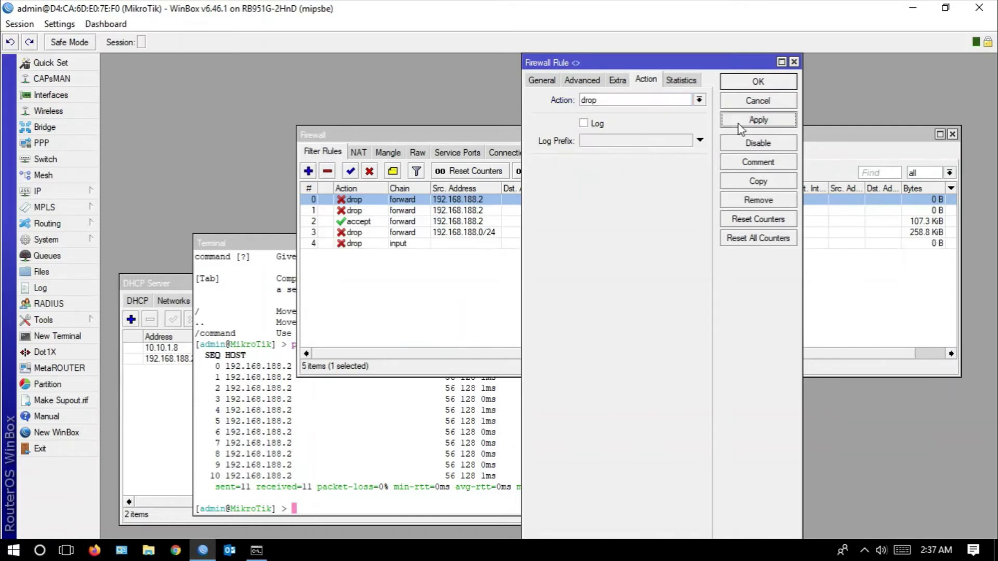
click(755, 84)
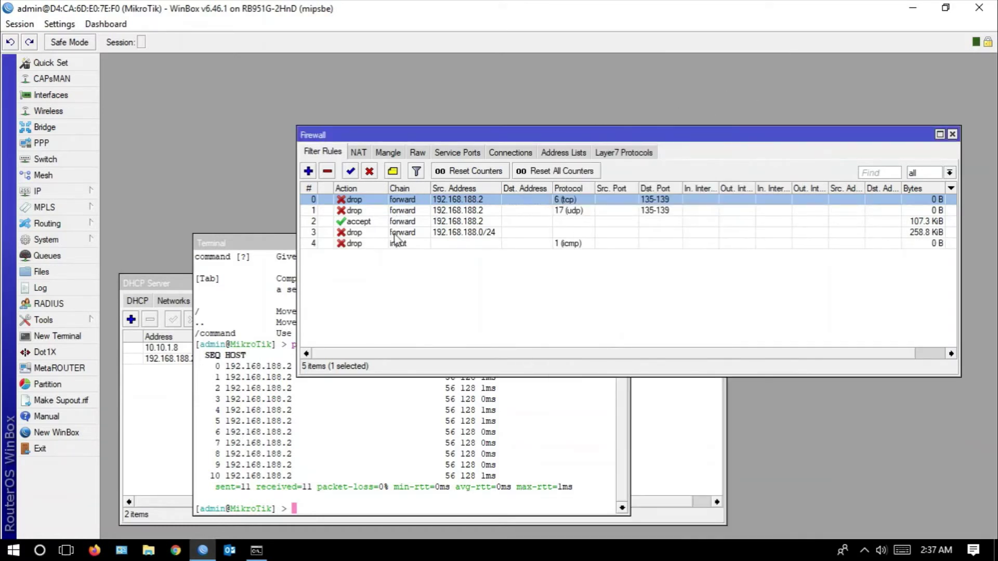
drag(379, 241, 385, 197)
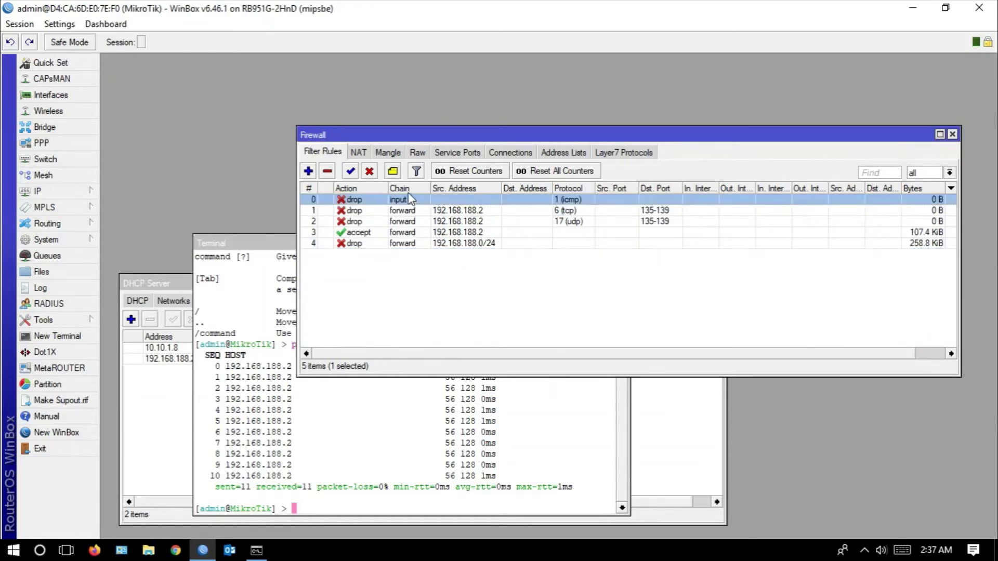
Switch to Command Prompt and rerun the continuous ping to 192.168.188.1 to test the ICMP input rule
click(256, 550)
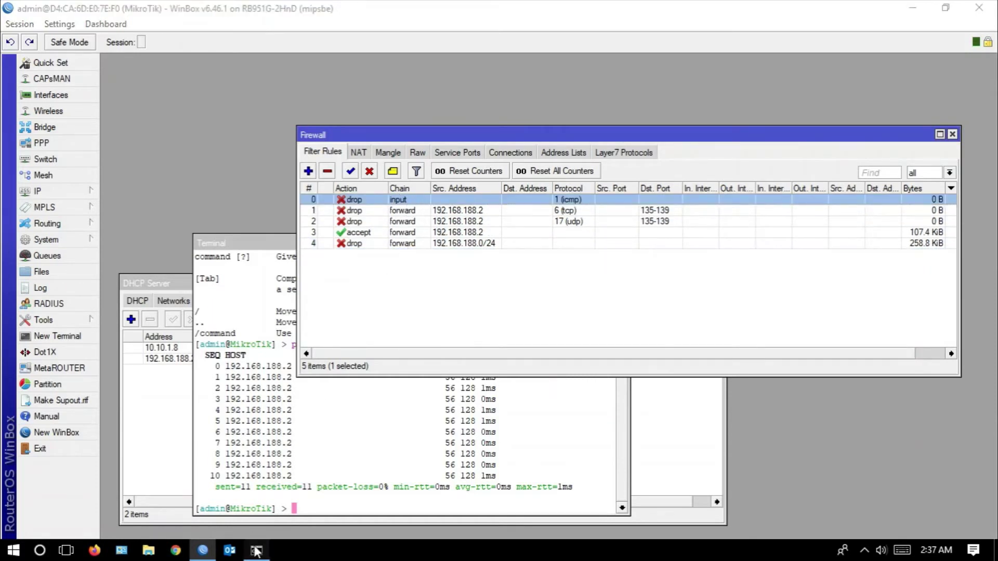
key(Up)
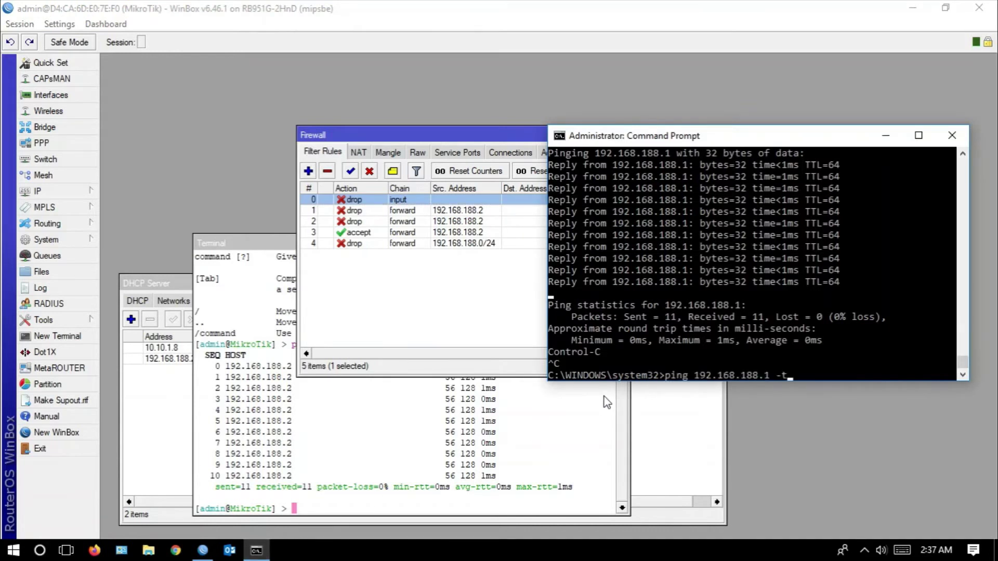
key(Return)
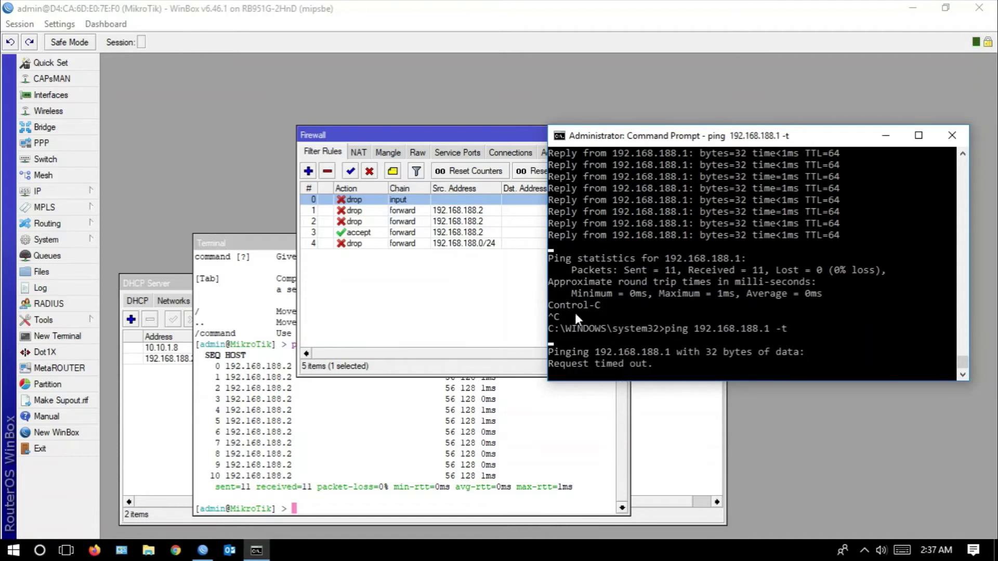
Repeat the ping to 192.168.188.2 from the router terminal, move the Terminal window aside, and stop the ping
click(447, 512)
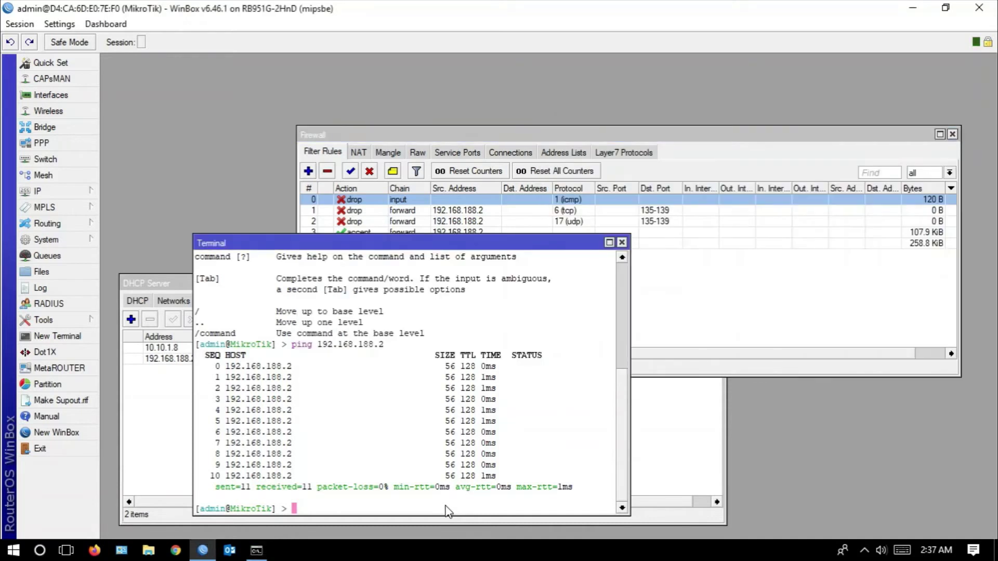
key(Up)
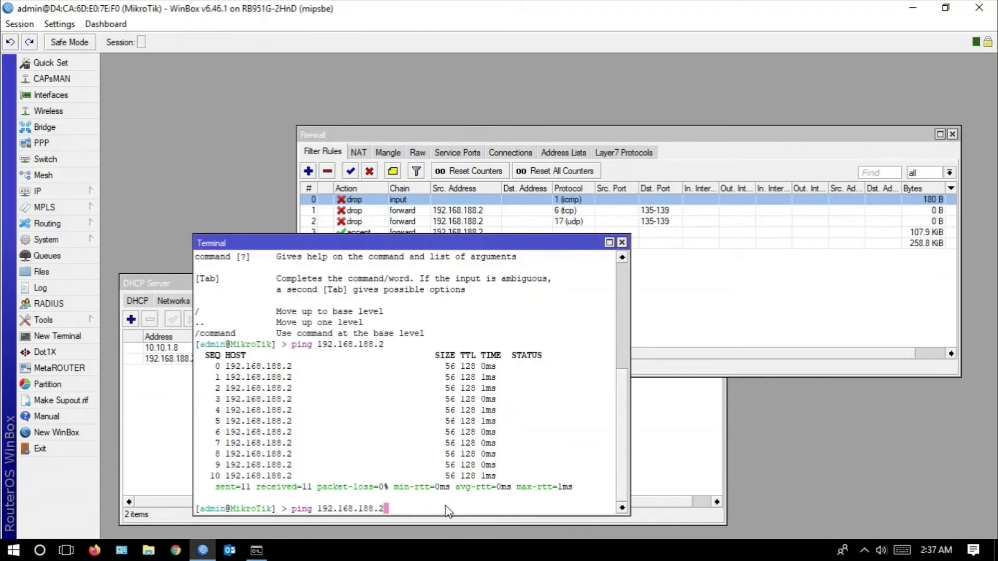
key(Return)
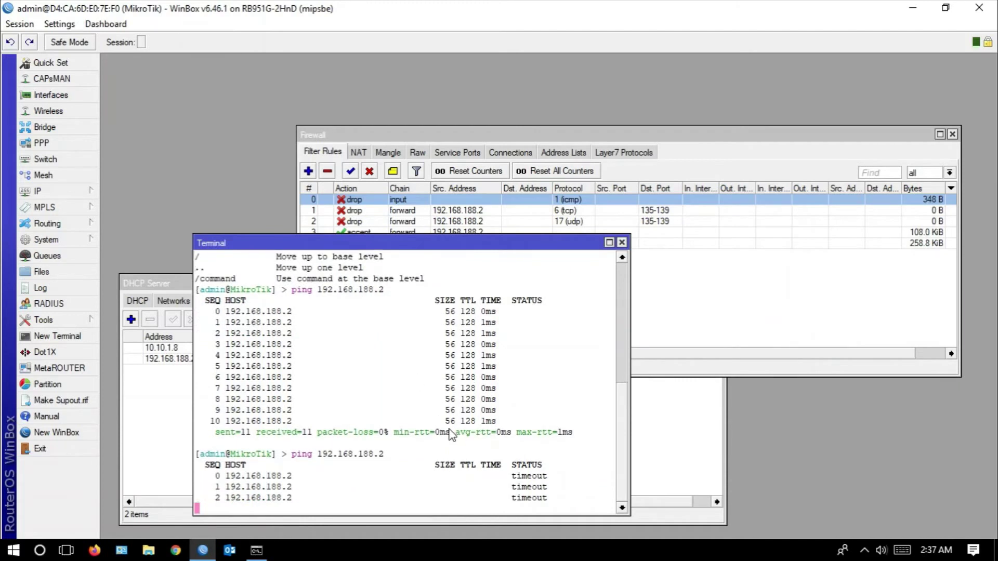
drag(406, 240, 349, 212)
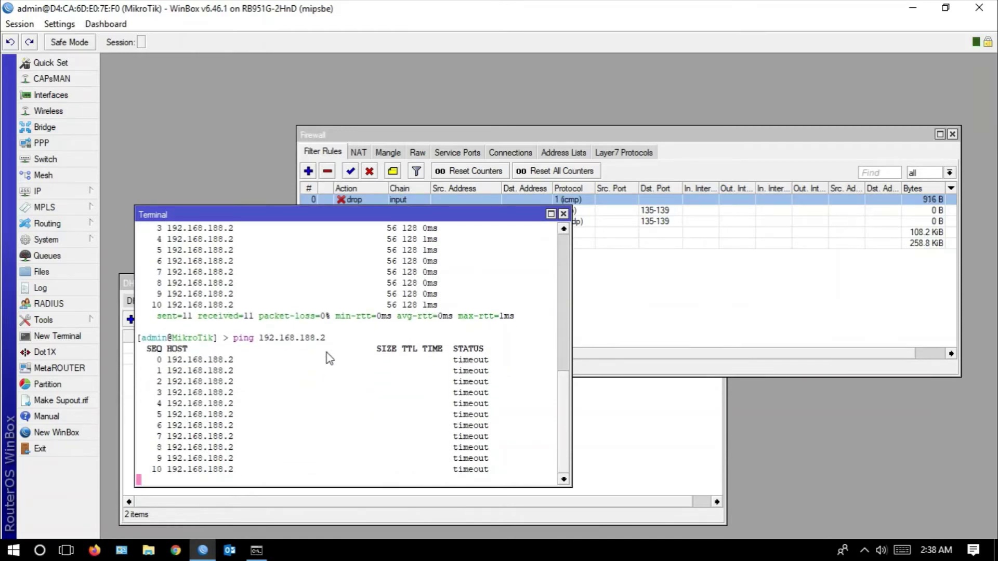
key(ctrl+c)
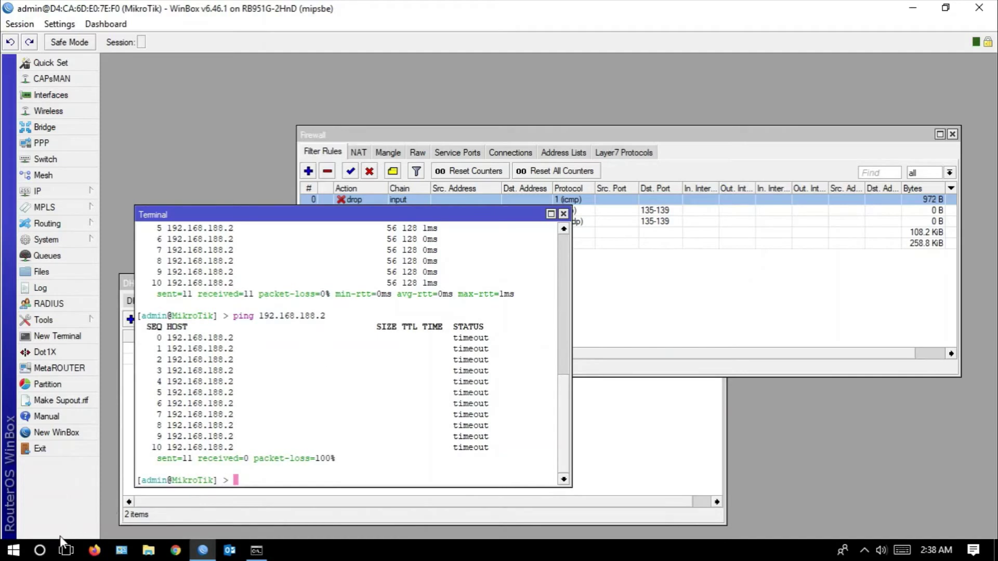
Switch to the Chrome desktop and browse the detikInet telecommunication page to test web access with the ICMP input rule active
click(67, 552)
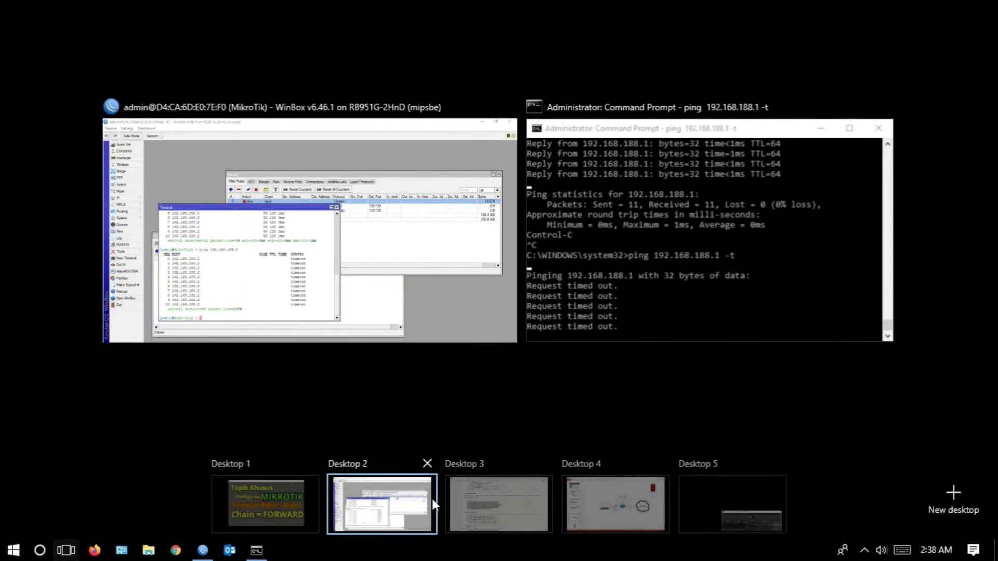
click(531, 502)
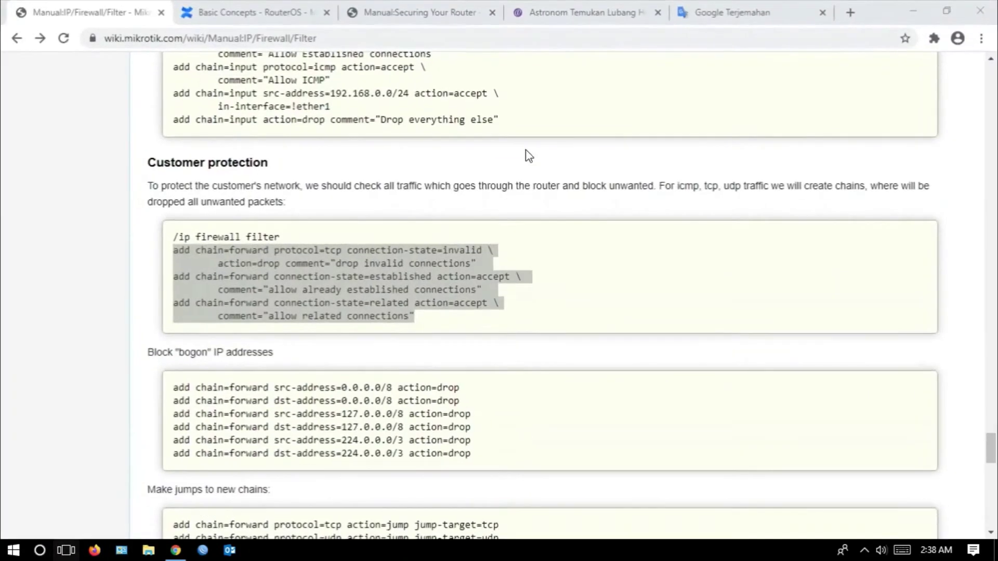
click(571, 12)
scroll(619, 184, up, 10)
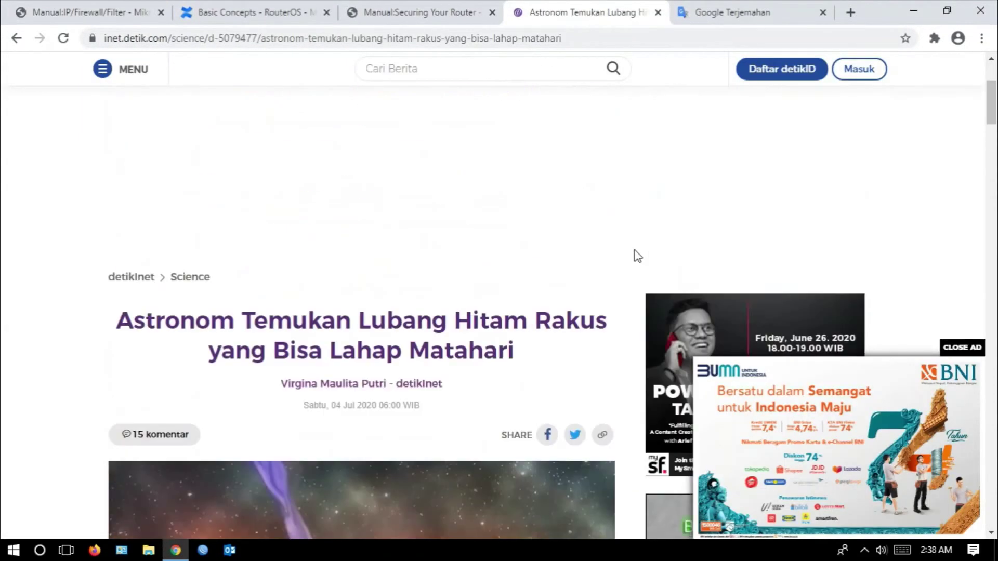
click(438, 191)
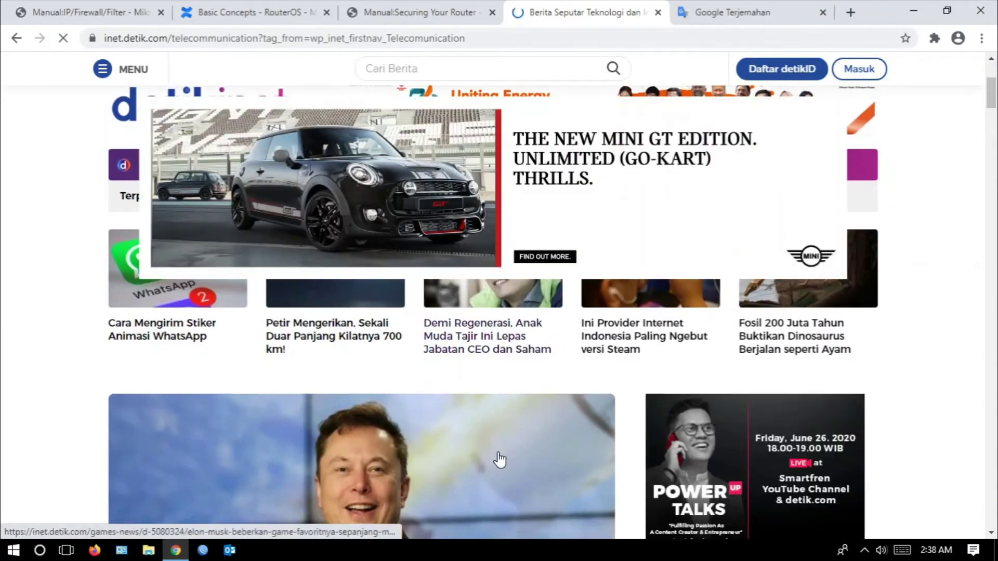
scroll(497, 449, down, 4)
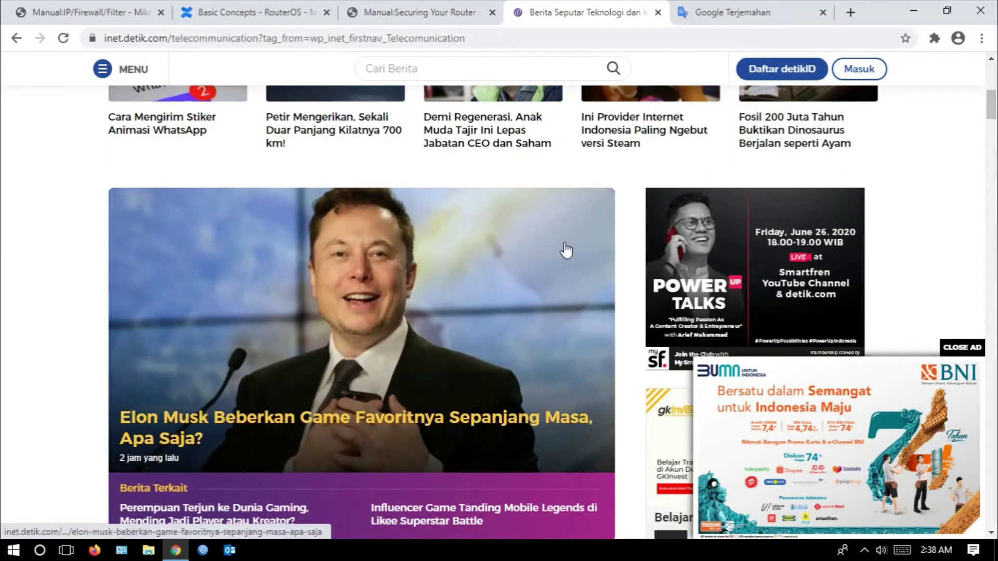
scroll(566, 250, down, 1)
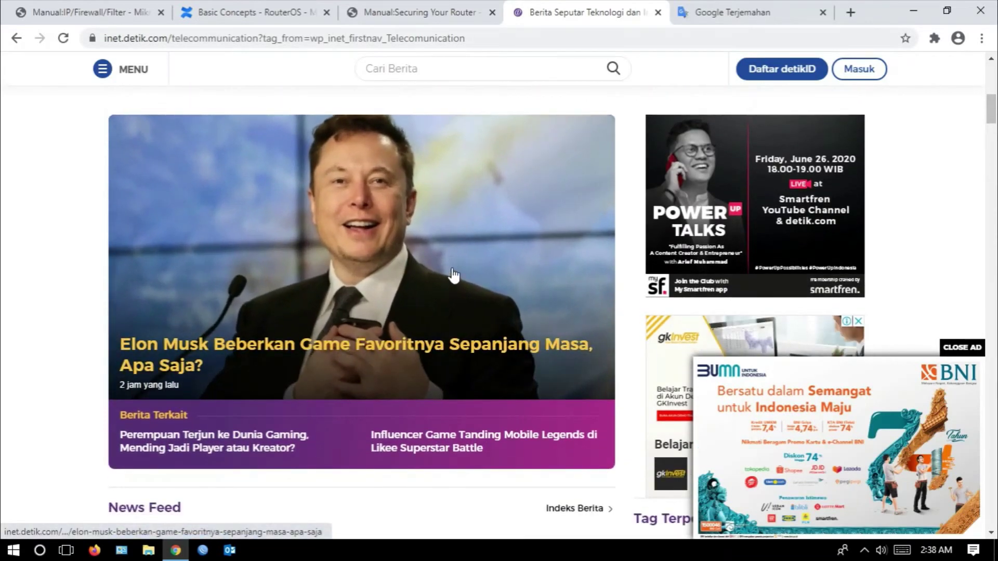
Return to the WinBox desktop, stop the running ping in Command Prompt, and restart the continuous ping to 192.168.188.1
click(66, 551)
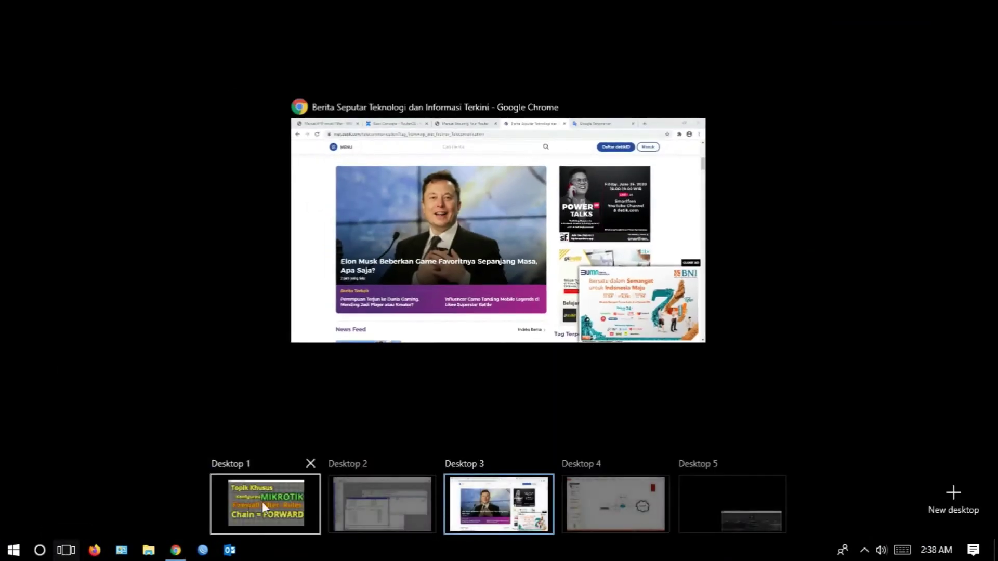
click(372, 504)
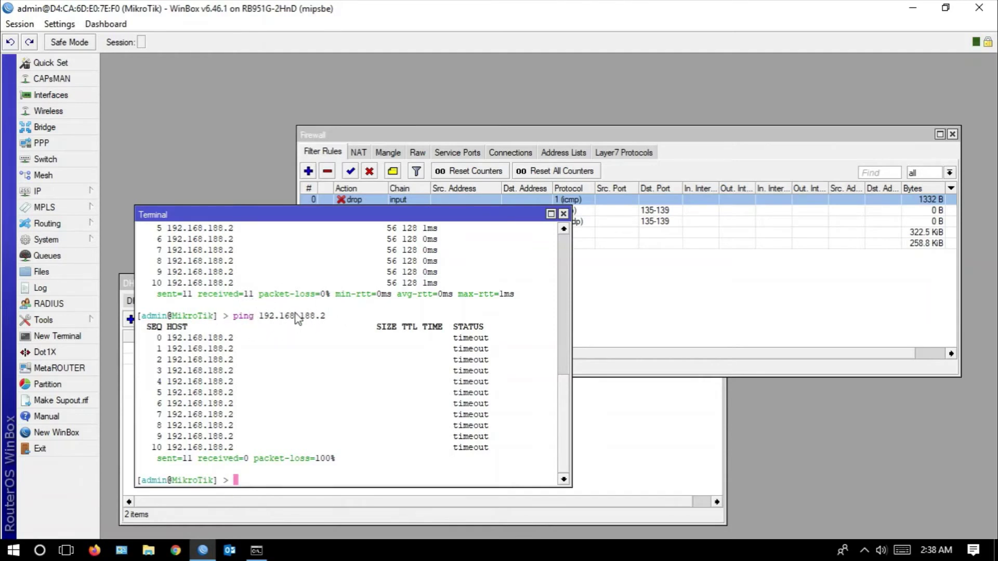
click(257, 550)
key(ctrl+c)
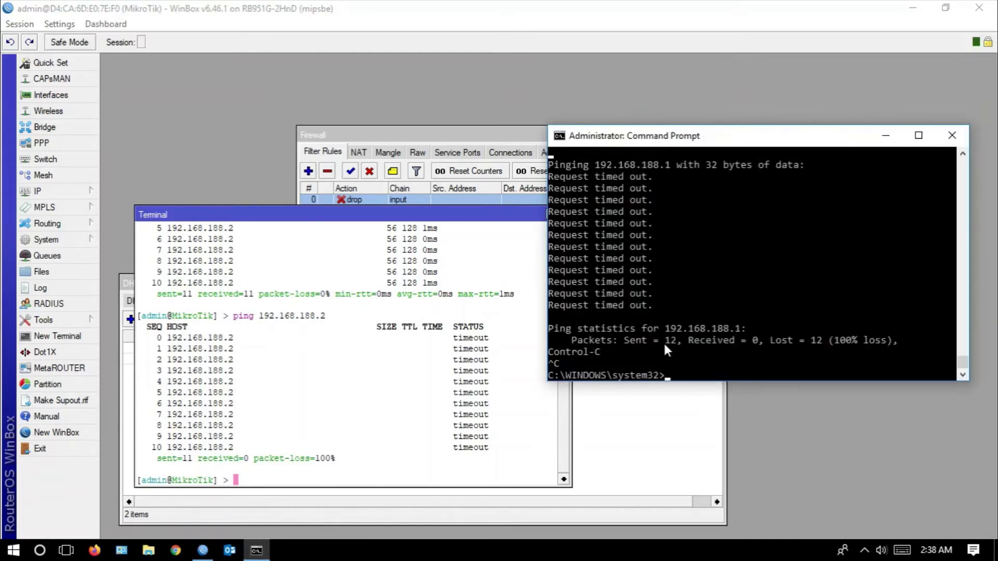
key(Up)
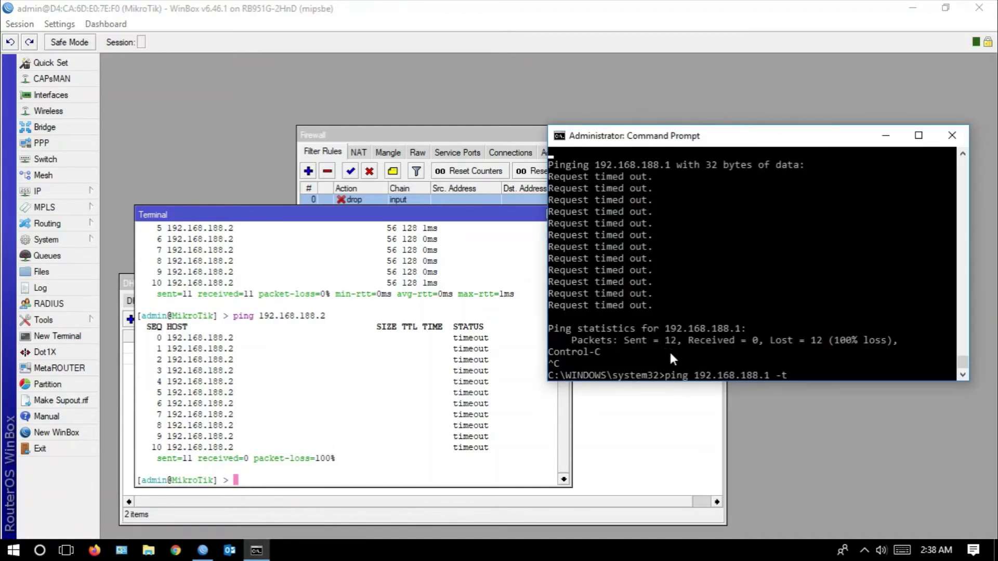
key(Return)
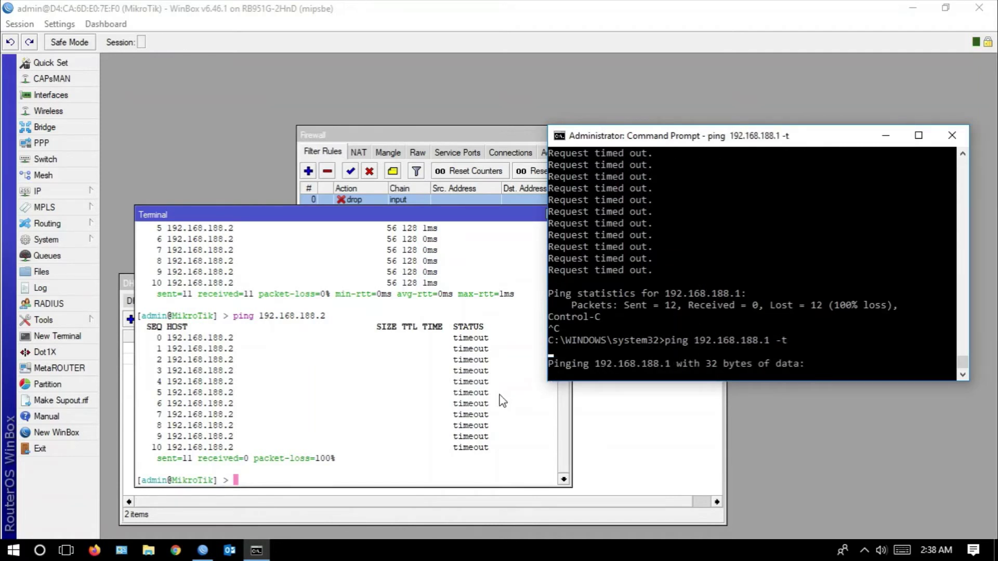
Ping 192.168.188.2 from the router terminal again and stop it after a few attempts
click(397, 483)
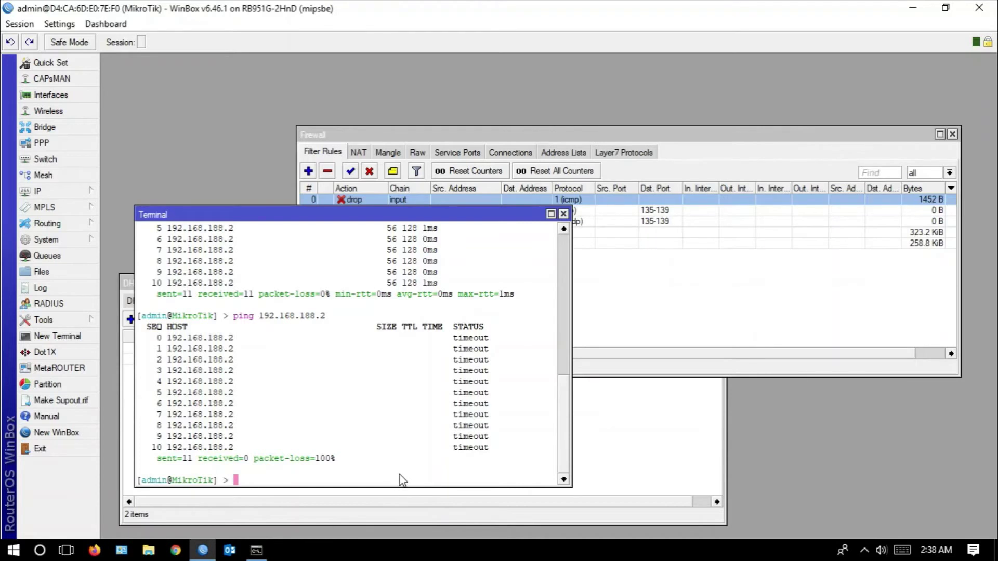
key(Up)
key(Return)
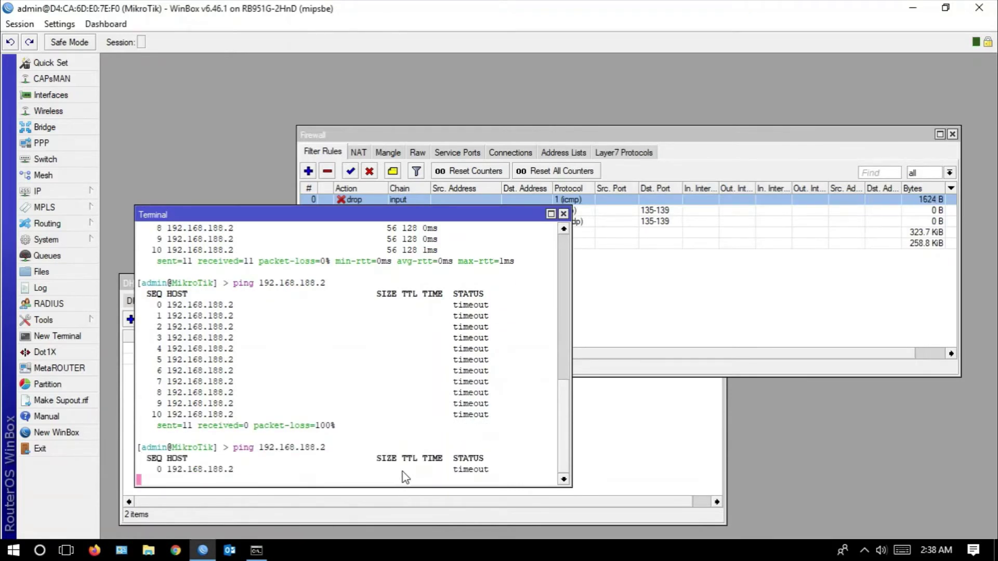
key(ctrl+c)
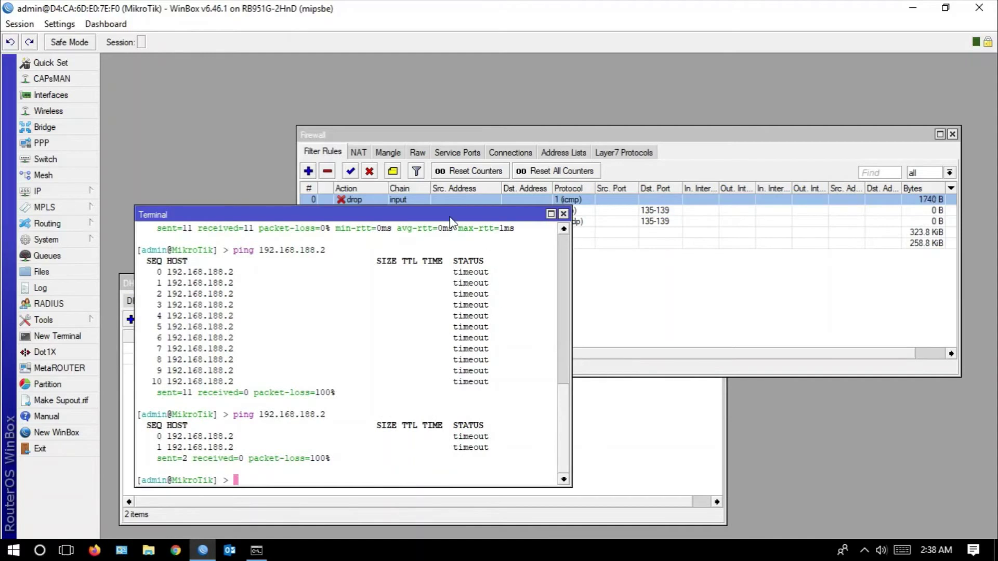
Recall the ping 192.168.188.2 command in the router terminal without running it, and move the Terminal window clear of the firewall rule controls
drag(394, 216, 437, 237)
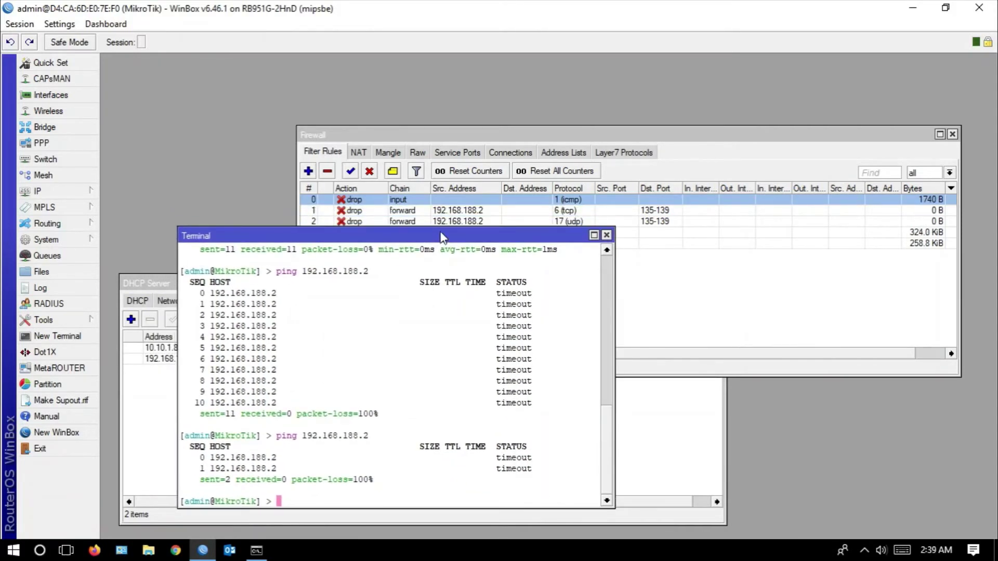
drag(427, 238, 388, 201)
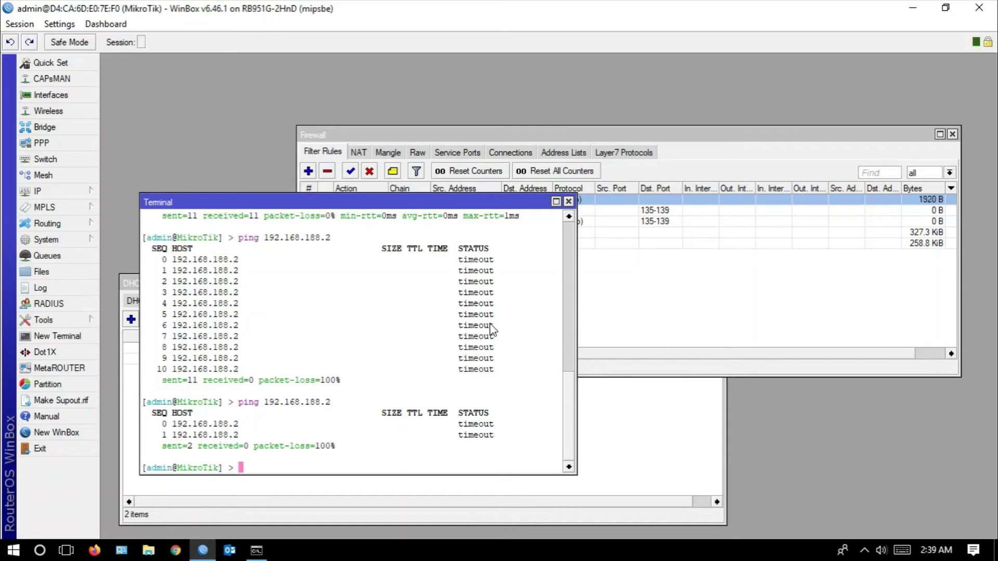
drag(411, 213, 375, 211)
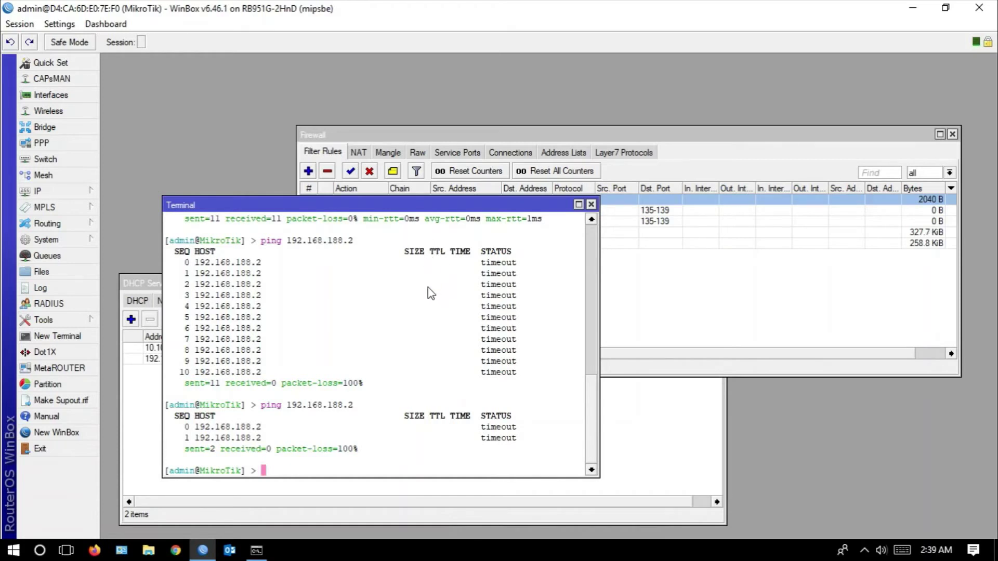
drag(382, 209, 367, 145)
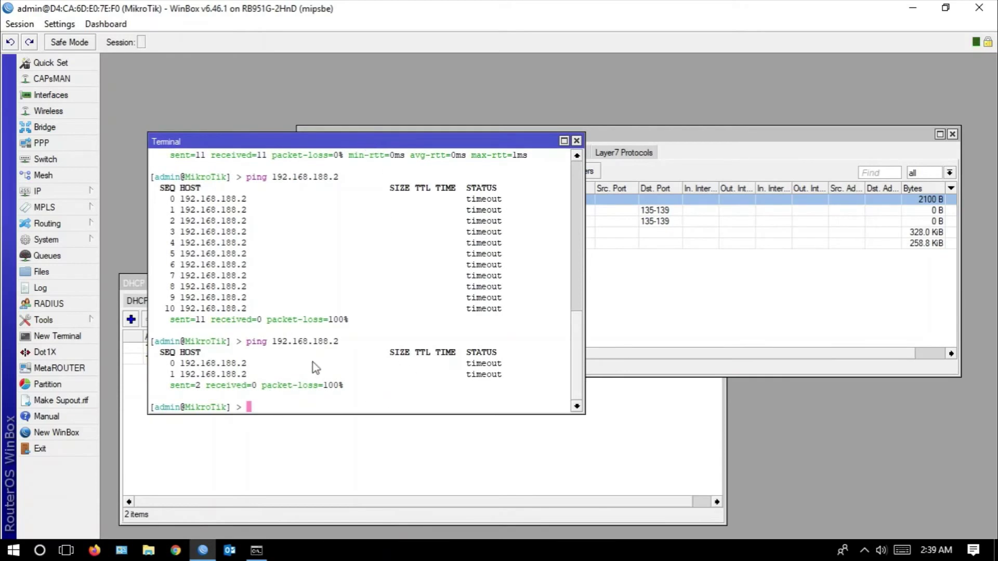
key(Up)
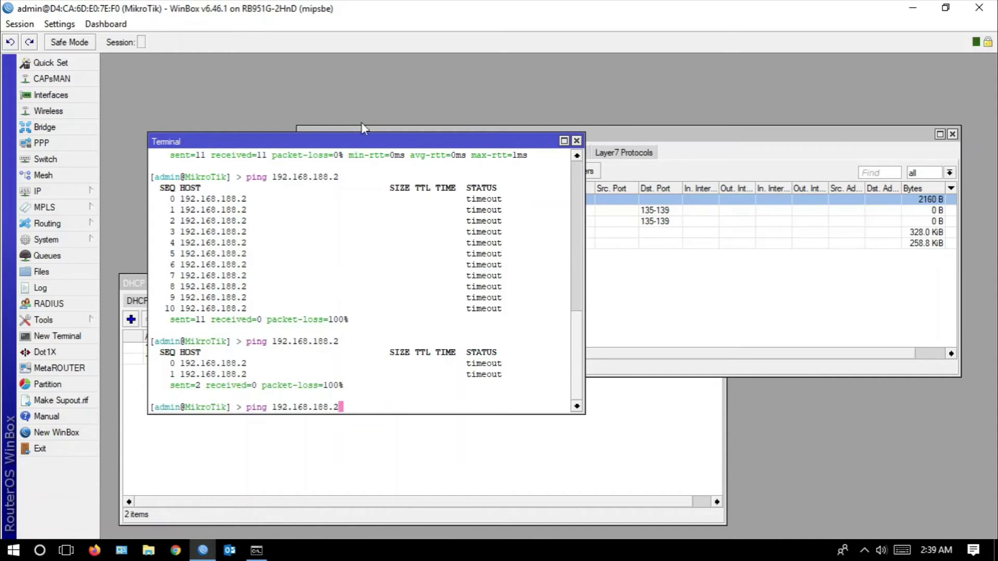
drag(360, 130, 370, 170)
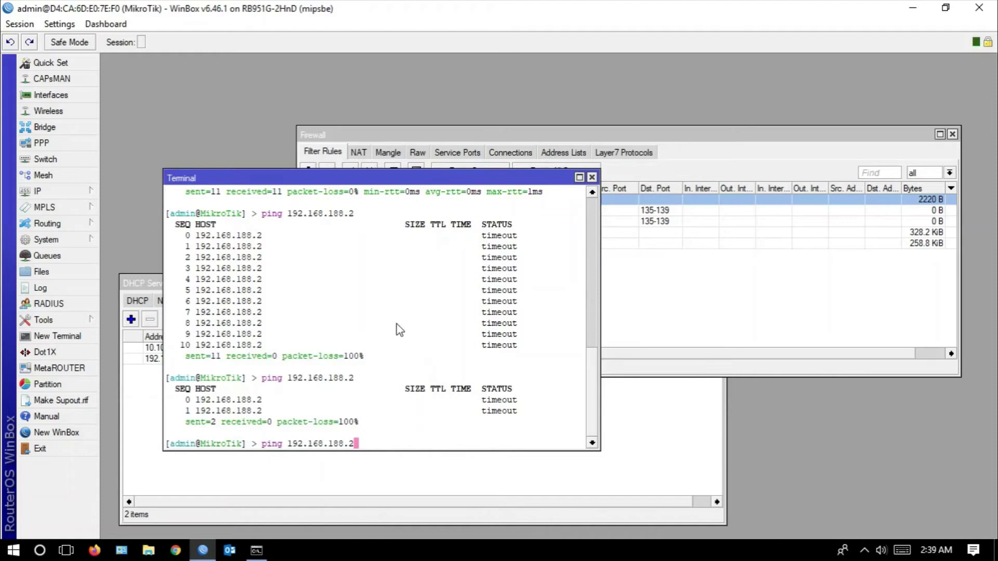
drag(391, 182, 371, 235)
Start a new filter rule with chain input and connection state established, keeping the action accept
click(308, 171)
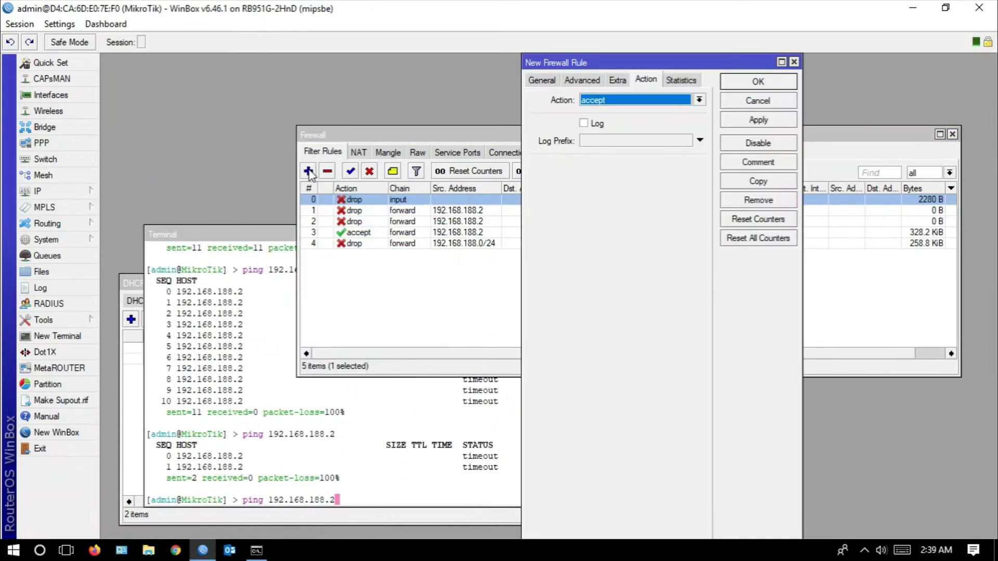
click(545, 81)
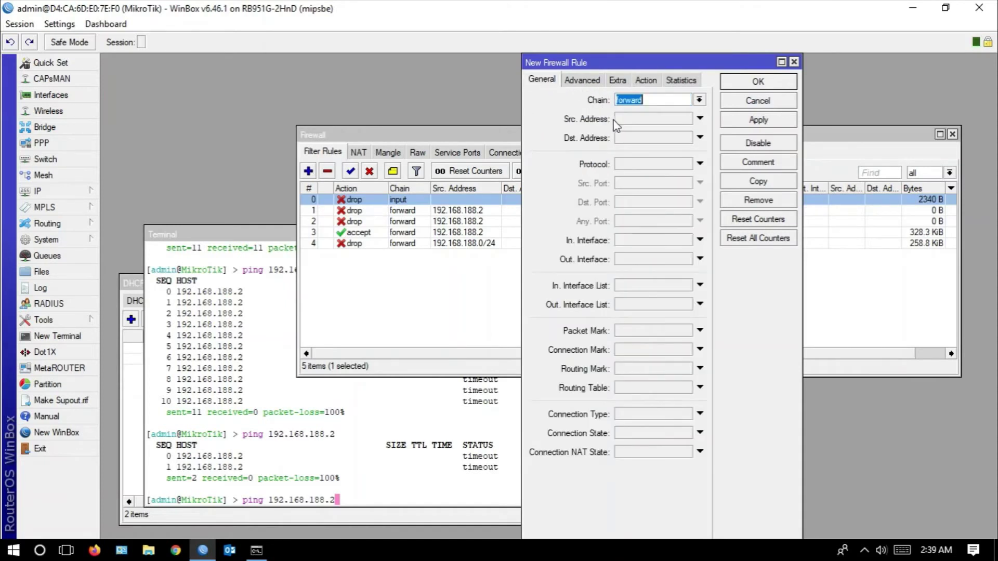
click(702, 99)
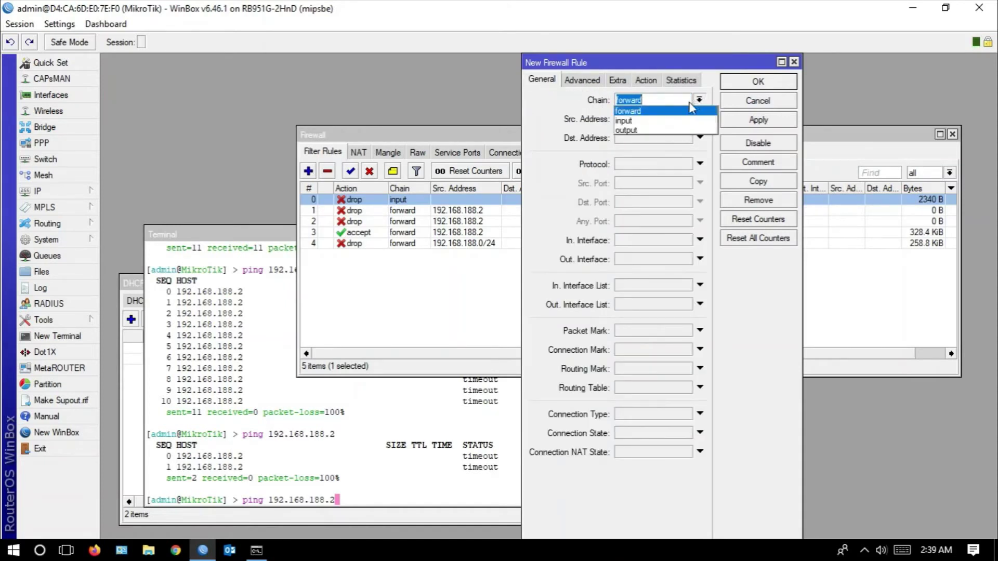
click(668, 122)
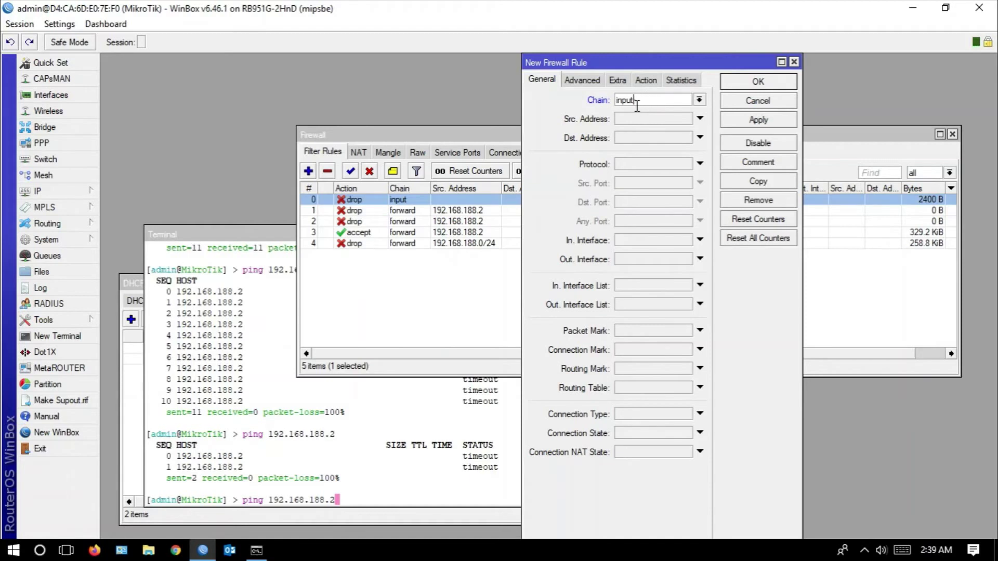
click(645, 433)
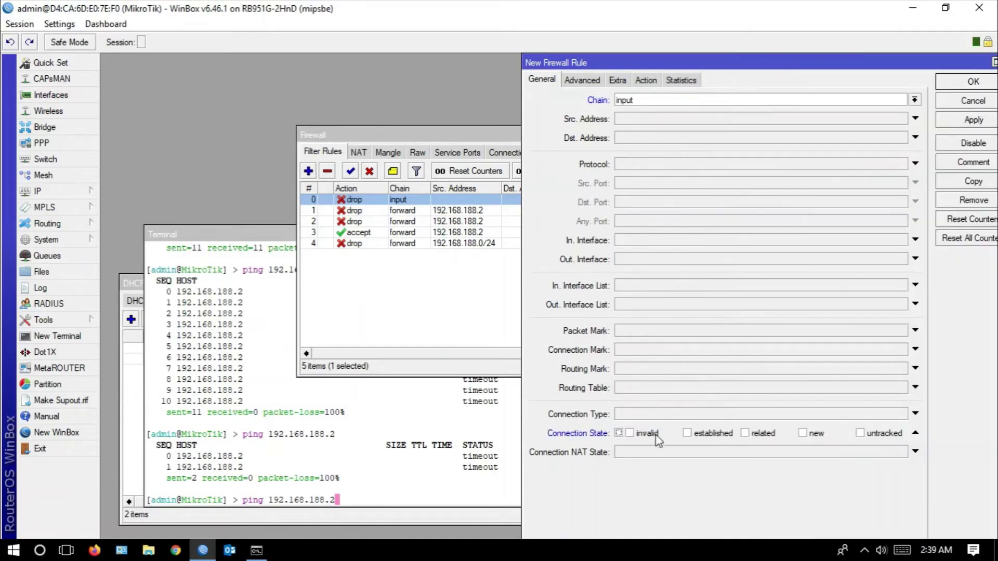
click(692, 434)
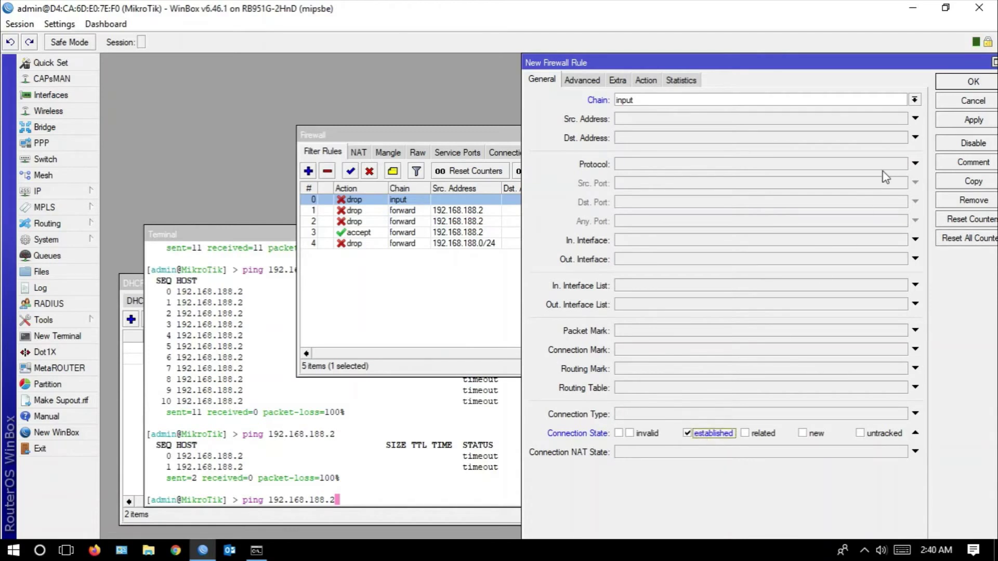
Save the established-connections accept rule and move it to the top of the filter rules, above the ICMP drop rule
click(953, 125)
click(948, 85)
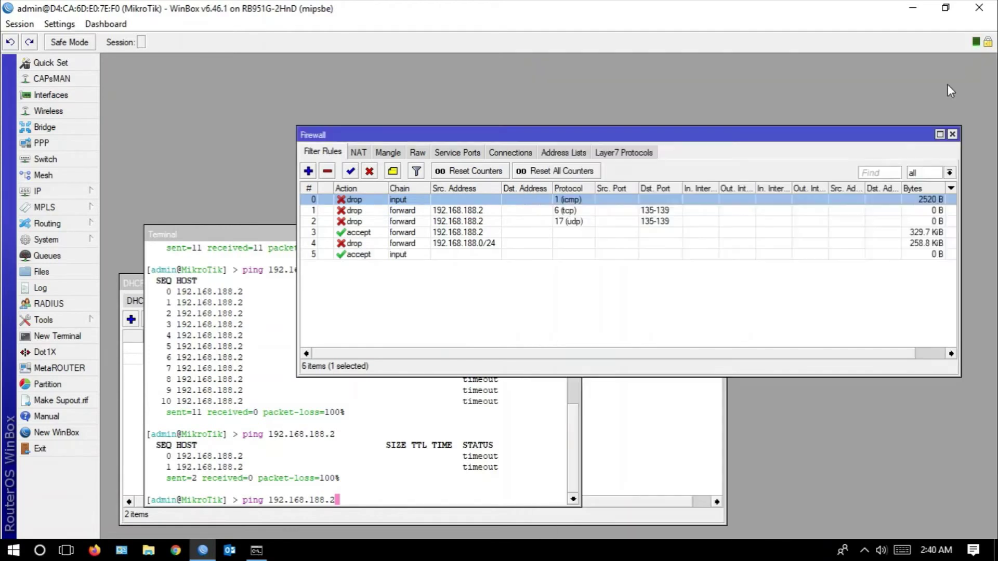
click(430, 255)
drag(428, 256, 409, 201)
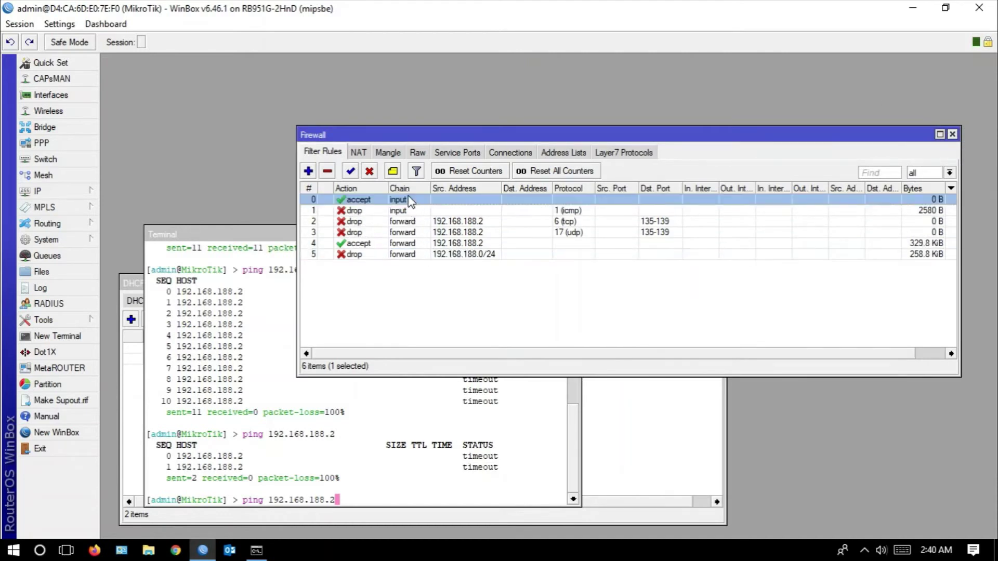
Stop the ping in Command Prompt and rerun ping 192.168.188.1 -t to test the new rule order
click(406, 495)
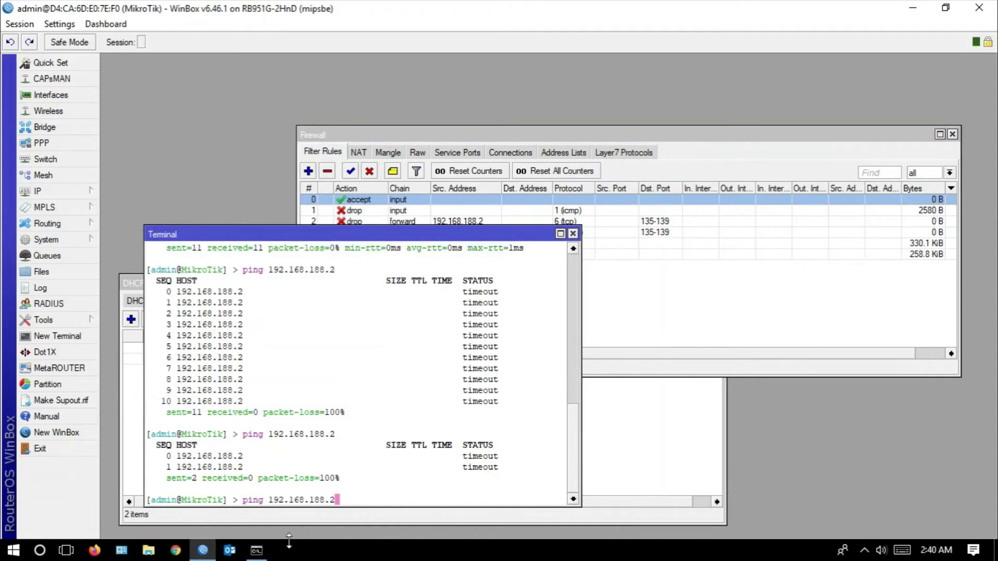
click(256, 550)
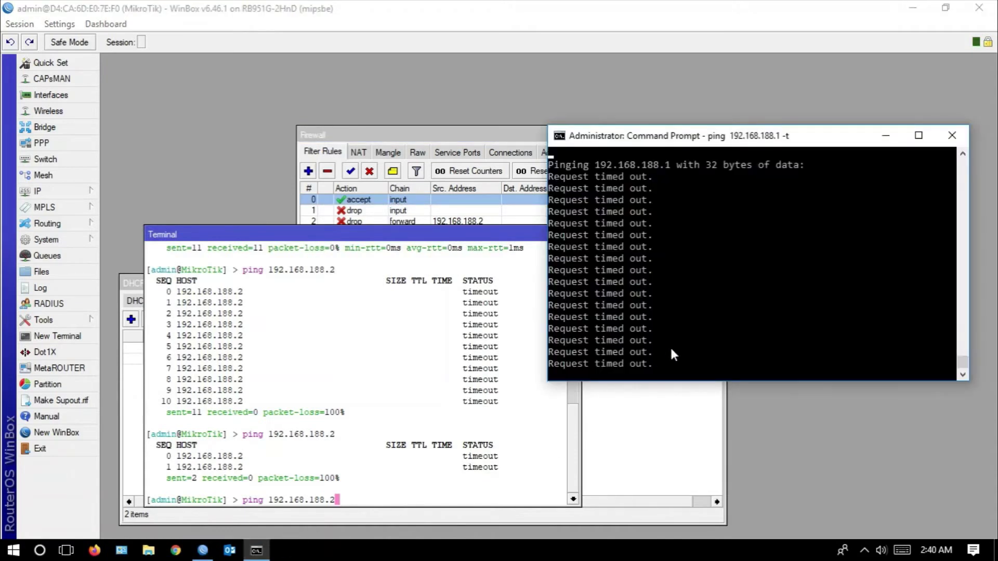
key(ctrl+c)
key(Up)
key(Return)
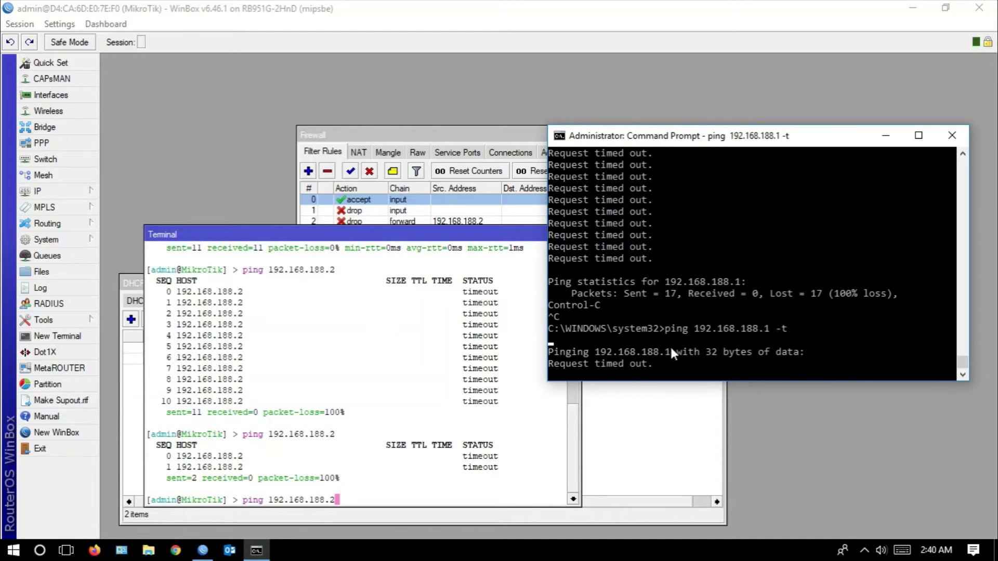
Run the recalled ping to 192.168.188.2 from the router terminal and examine its replies against the earlier attempts
click(405, 500)
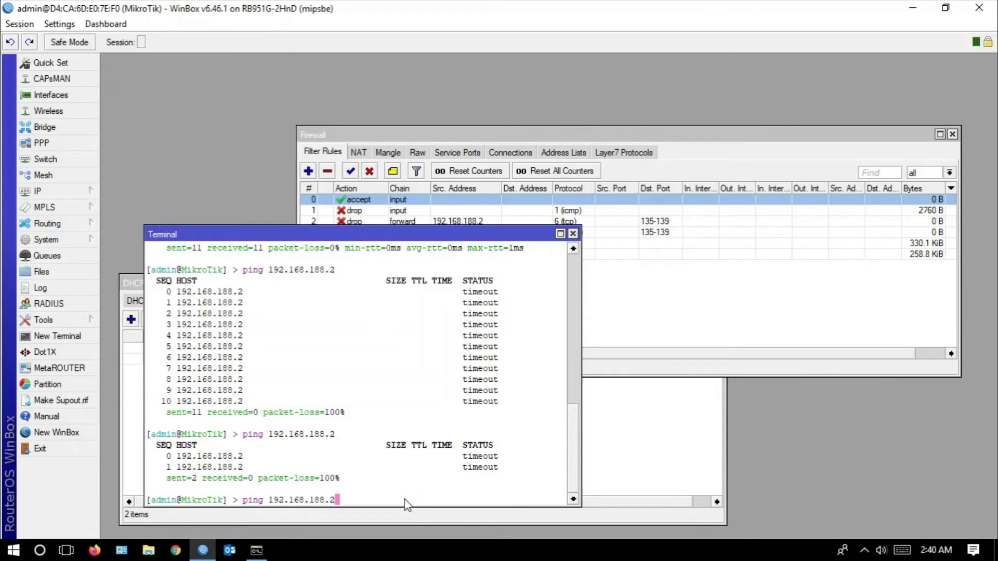
key(Return)
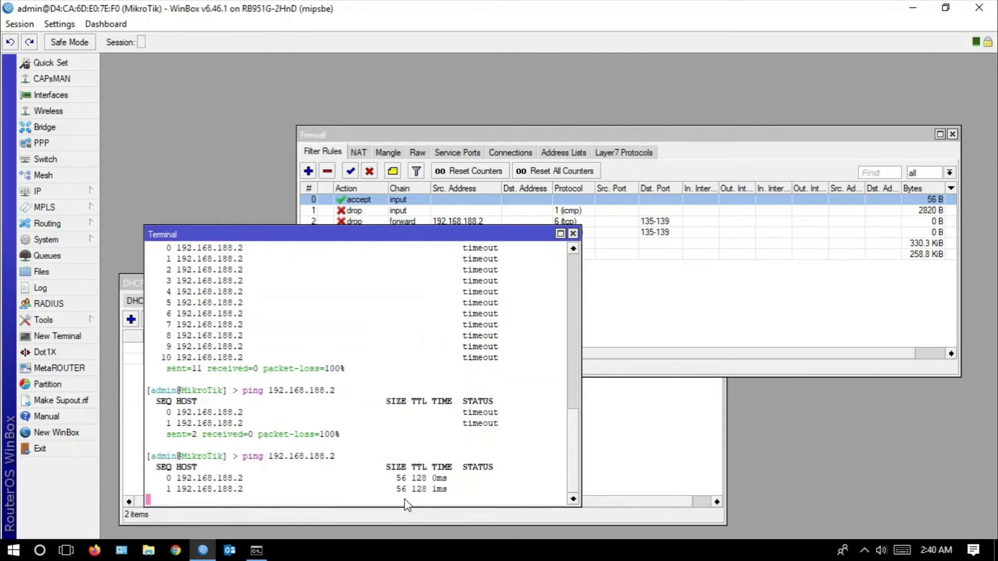
drag(458, 270, 489, 308)
drag(399, 455, 439, 478)
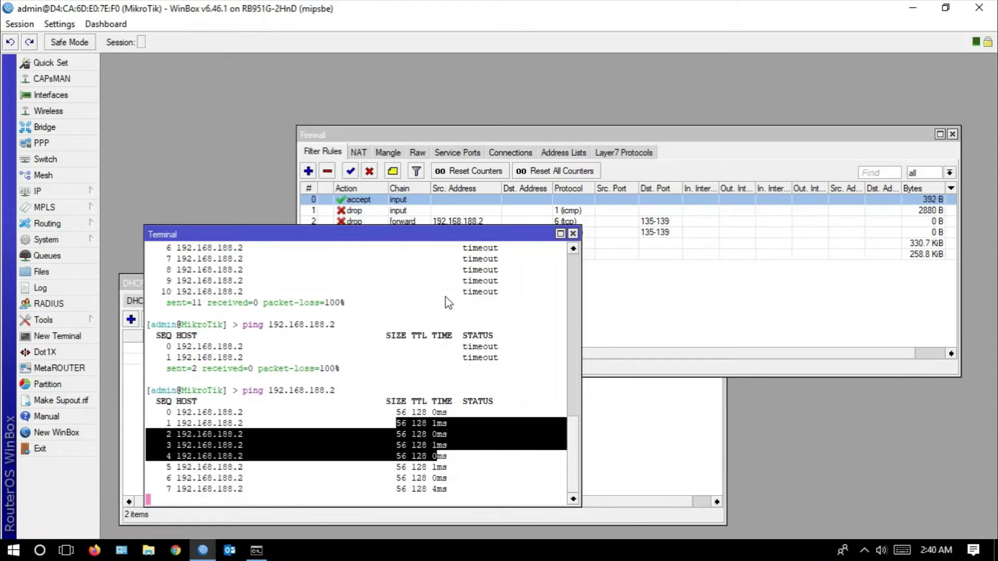
click(450, 303)
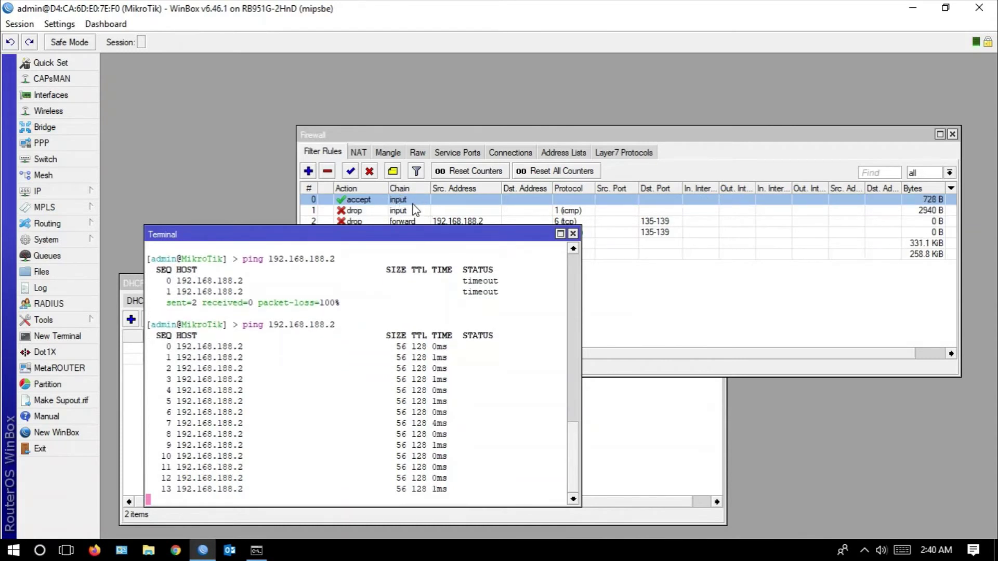
Move the router terminal clear of the top filter rules and stop its running ping to 192.168.188.2
drag(423, 233, 423, 213)
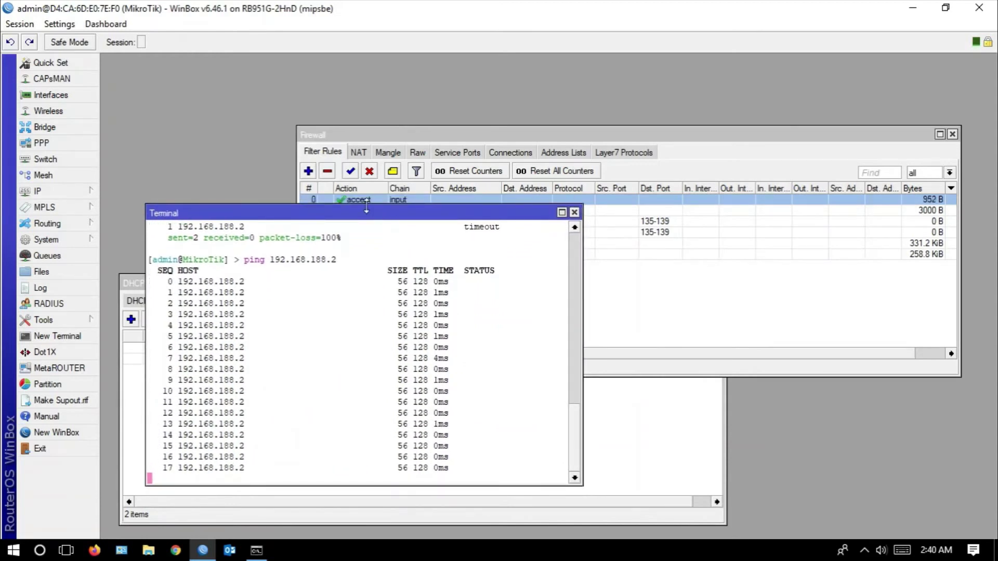
drag(360, 213, 334, 191)
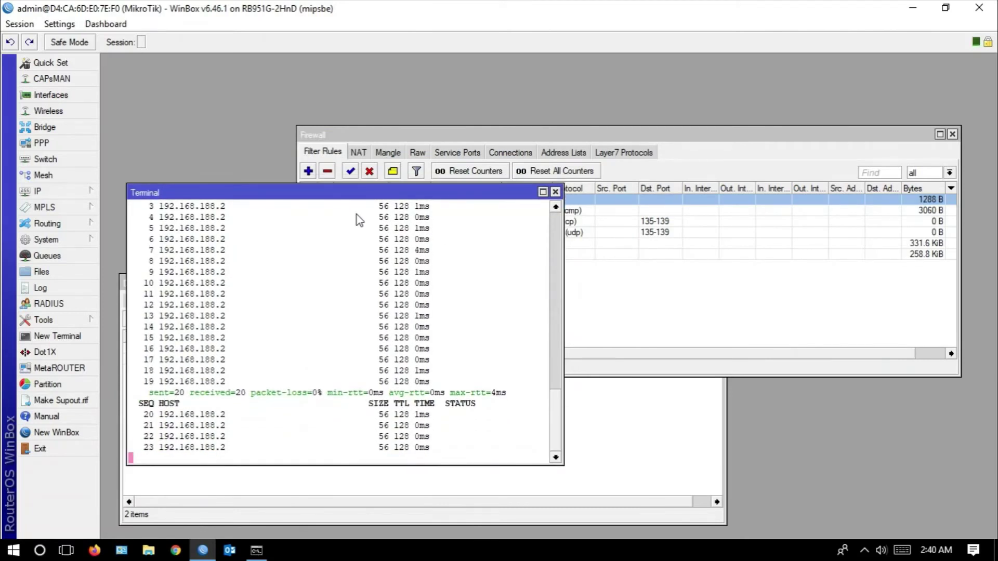
key(ctrl+c)
drag(338, 194, 320, 224)
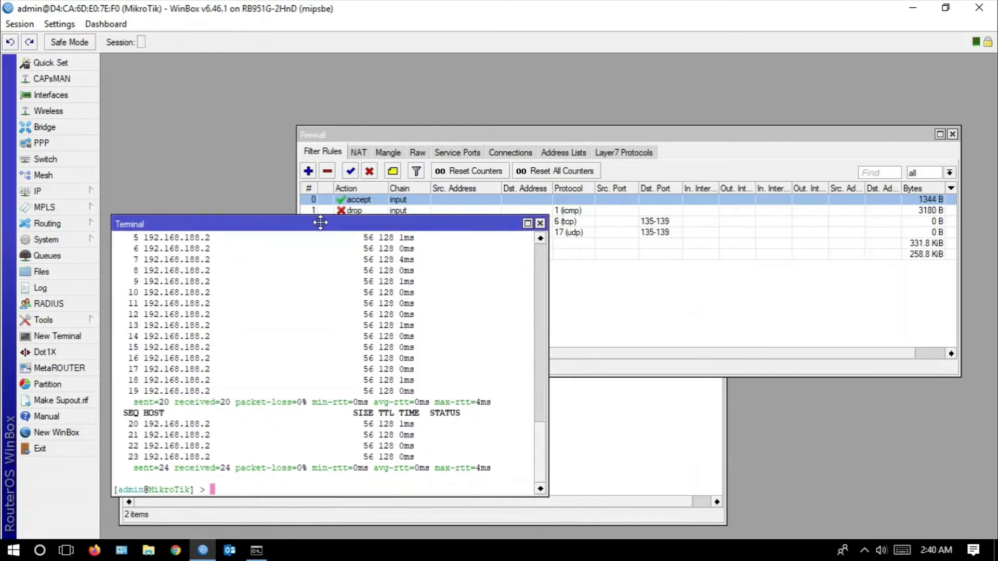
Switch to Chrome and examine the Customer protection rules for invalid and established connections on the MikroTik Firewall/Filter manual page
click(66, 550)
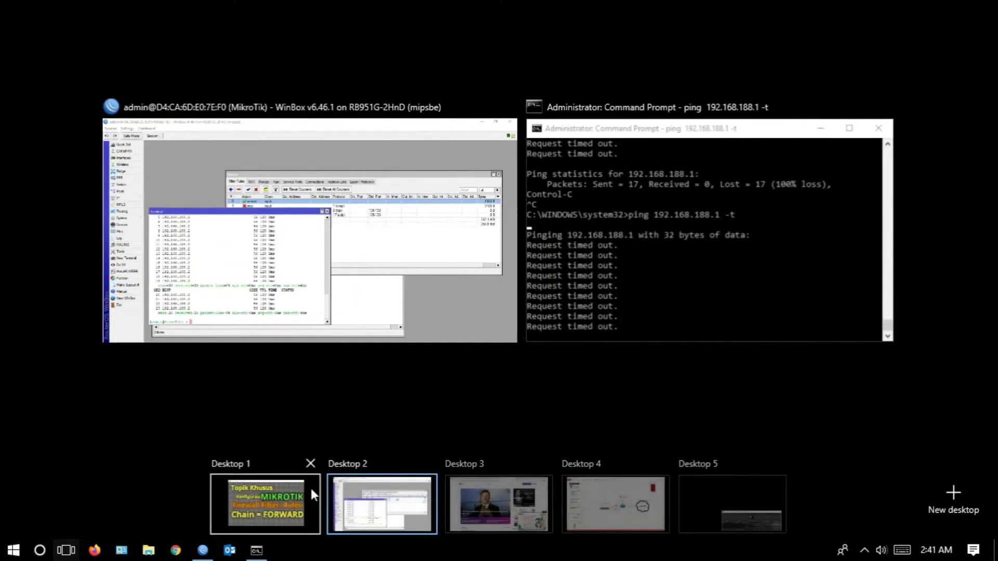
click(477, 494)
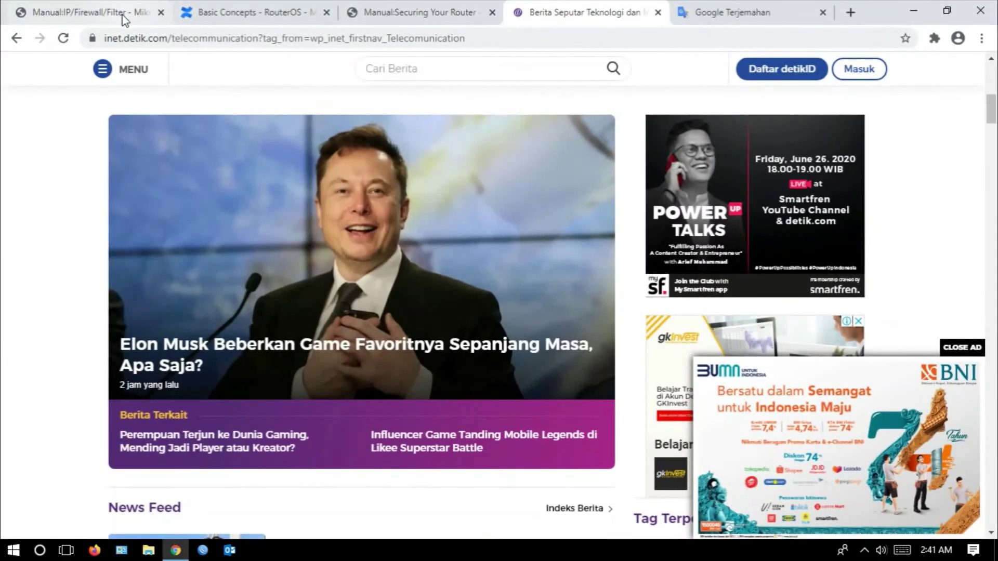
click(122, 15)
click(425, 315)
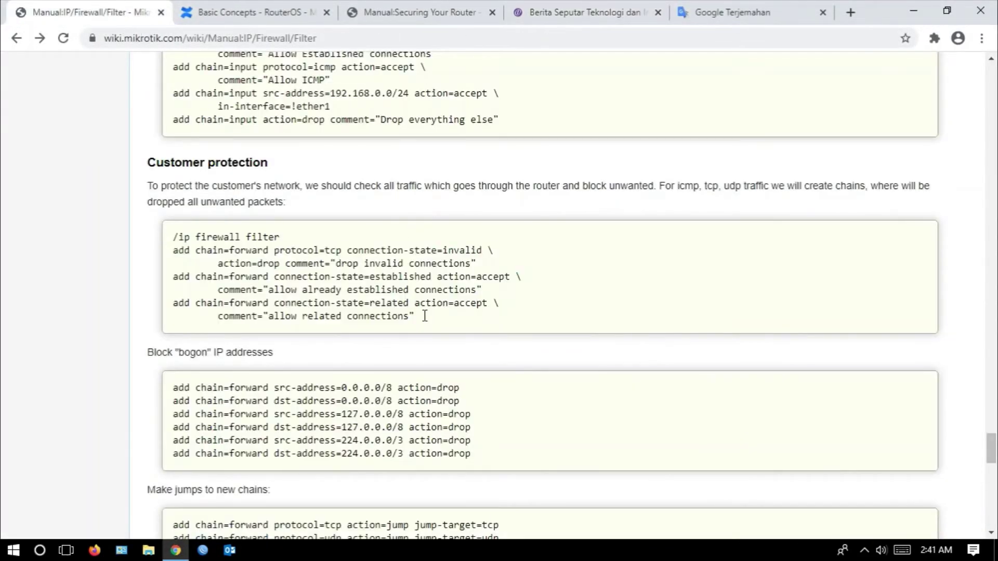
drag(319, 281, 429, 276)
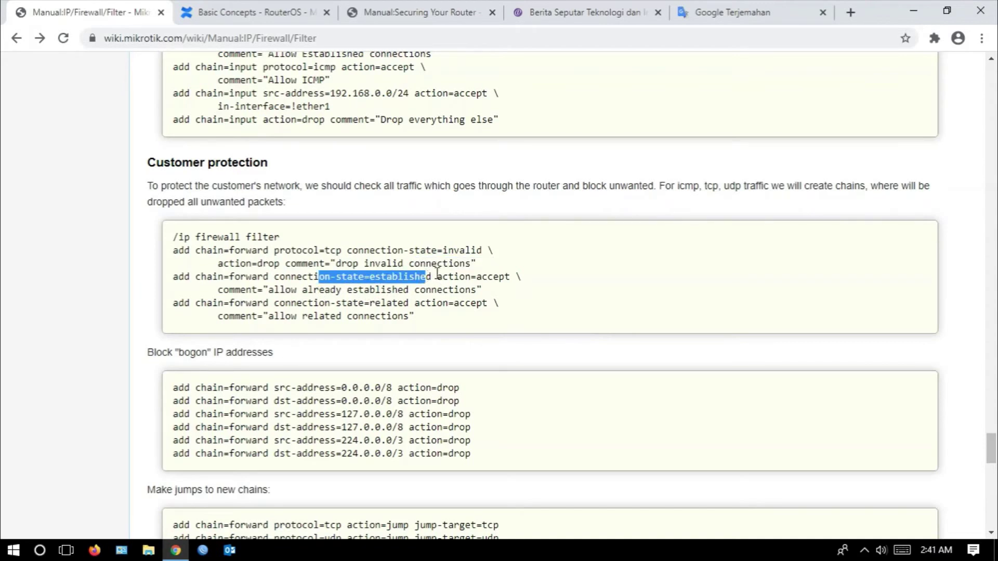
drag(353, 253, 473, 264)
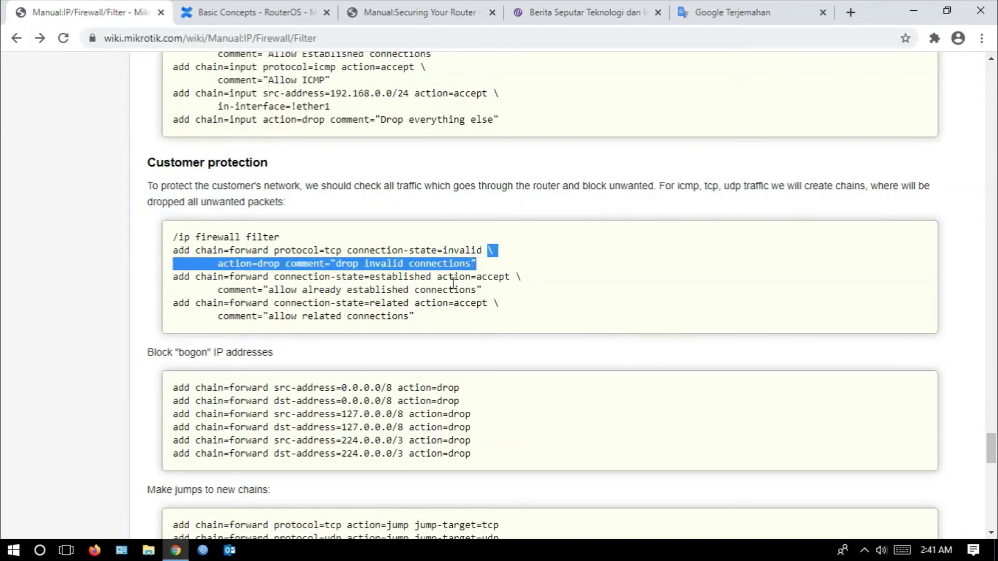
click(384, 261)
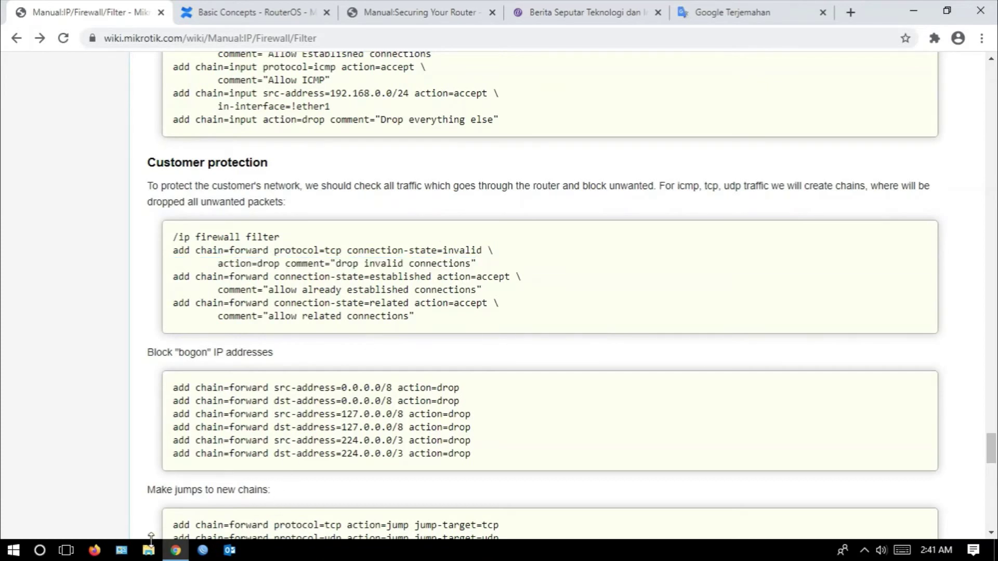
Switch back to WinBox, close the terminal, and add the Connection State column to the filter rules list
click(66, 550)
click(367, 501)
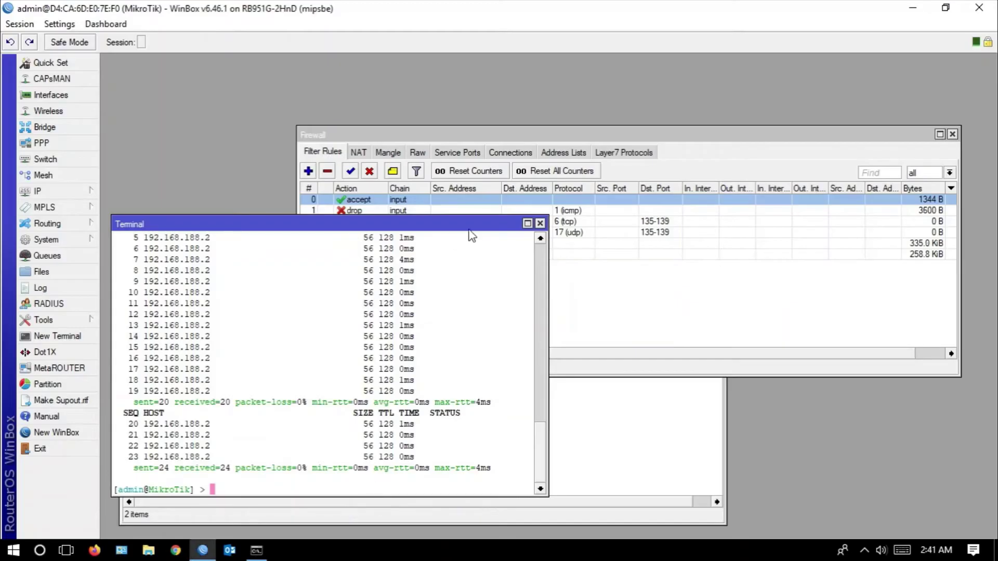
click(540, 224)
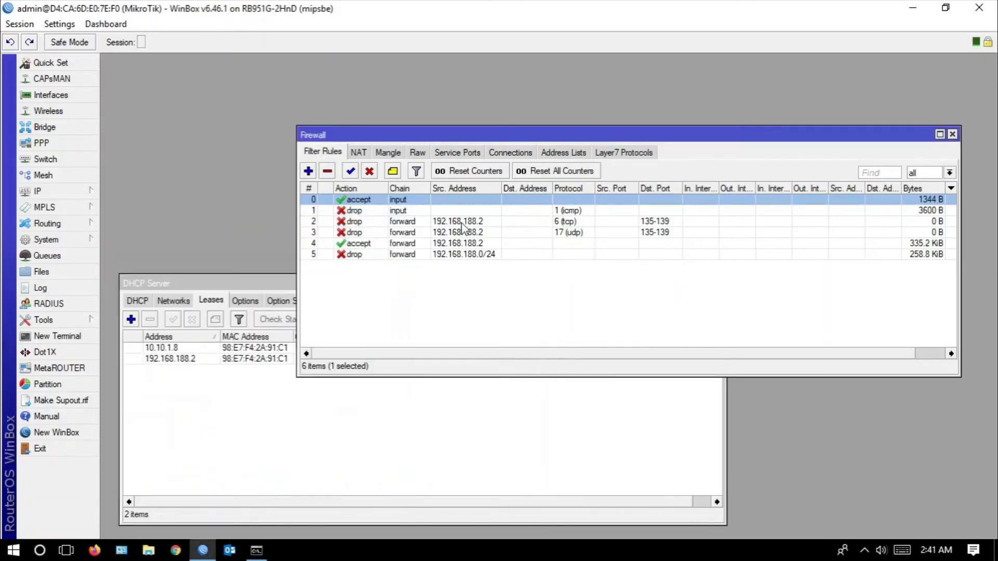
click(952, 188)
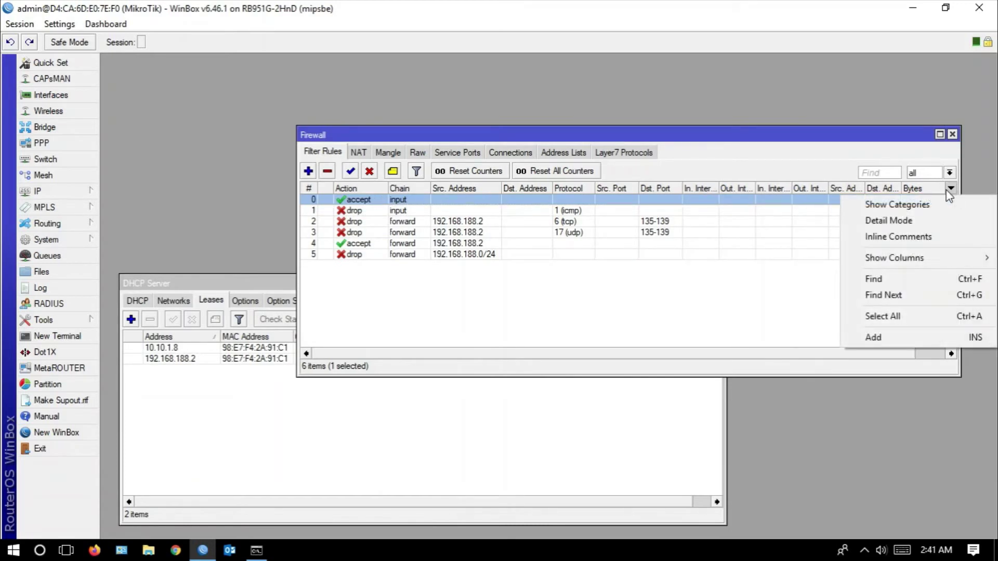
mouse_move(902, 257)
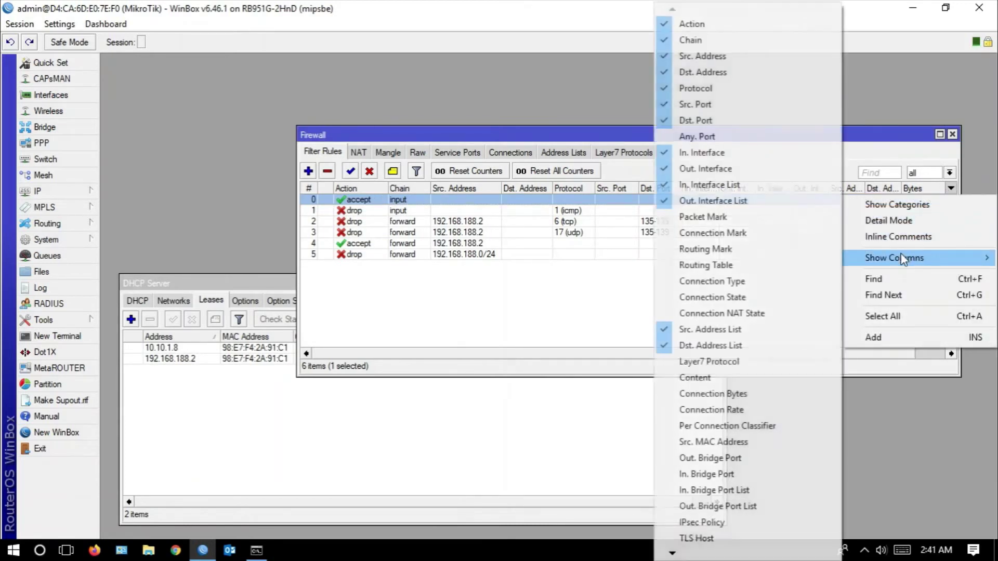
click(691, 299)
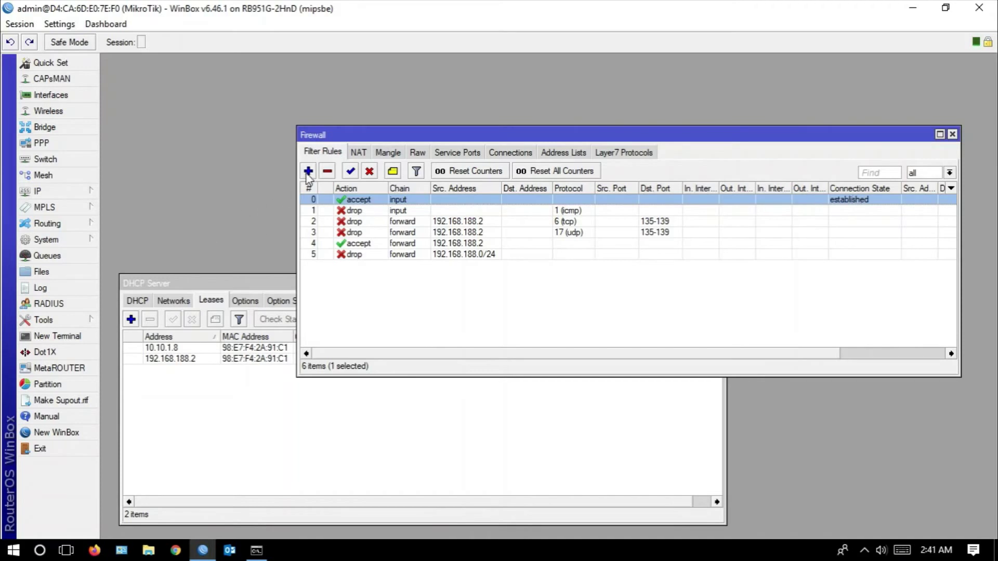
Copy the established-connections accept rule into a new input rule with only connection state invalid and action drop, and save it
double_click(373, 207)
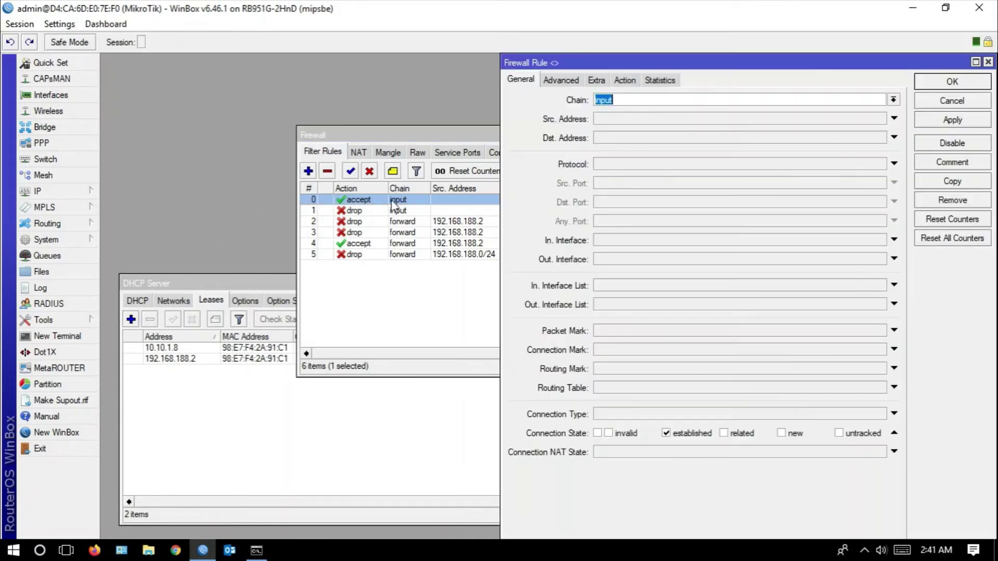
click(942, 186)
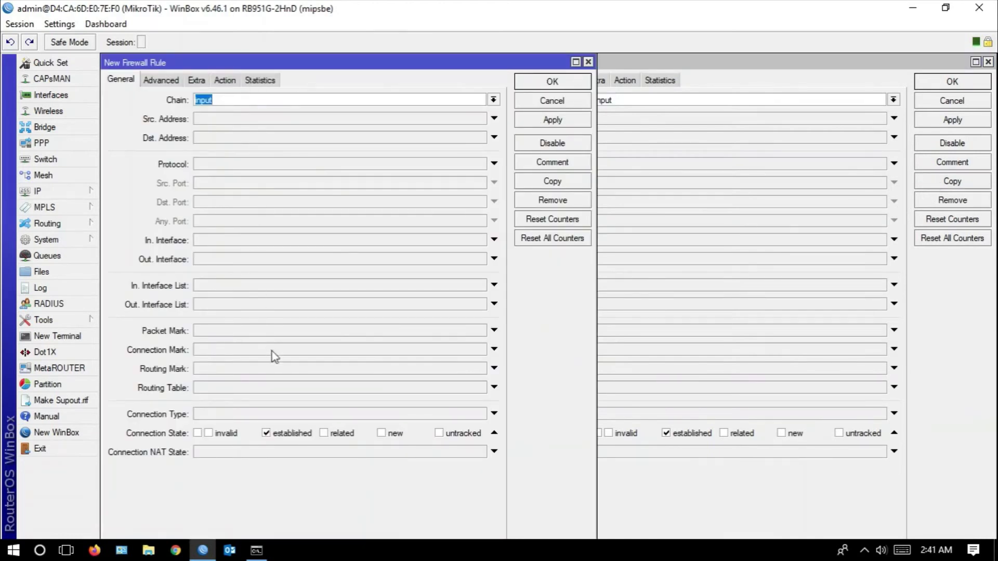
click(271, 435)
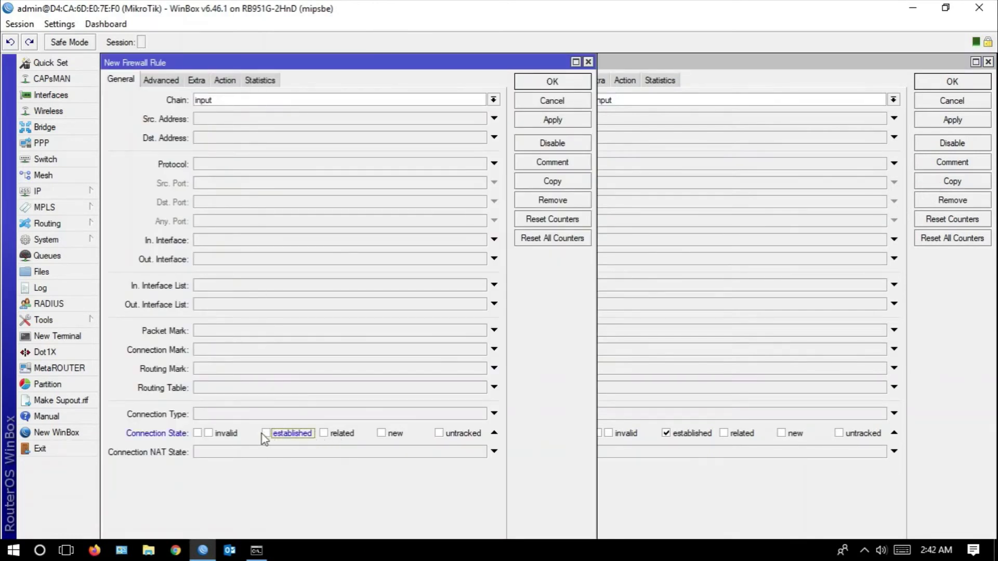
click(213, 433)
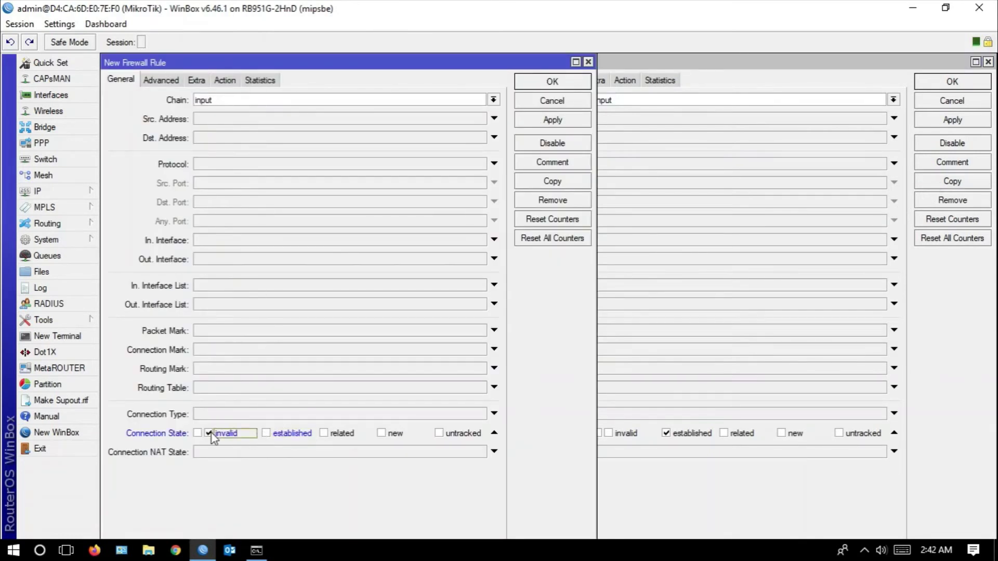
click(223, 80)
click(223, 100)
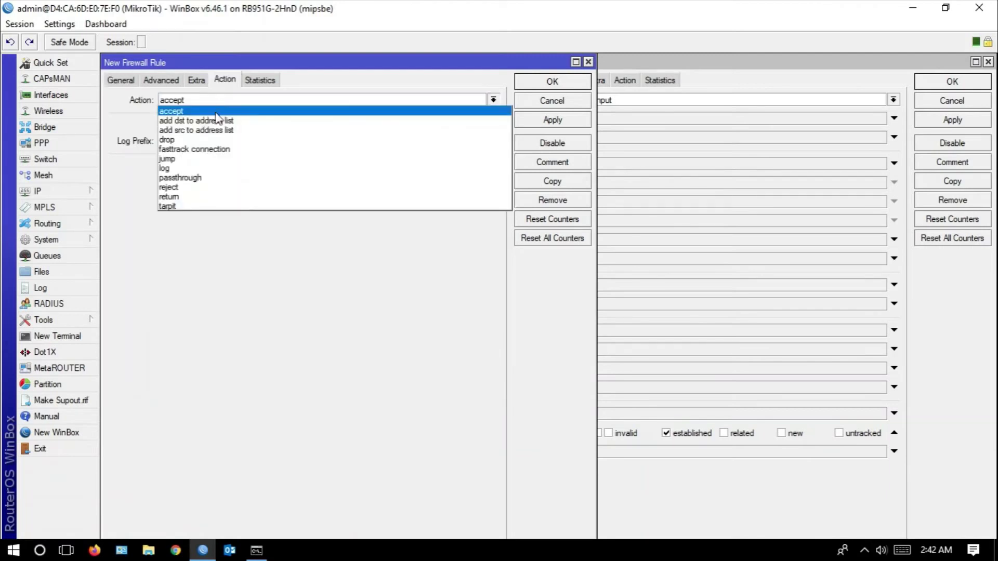
click(211, 143)
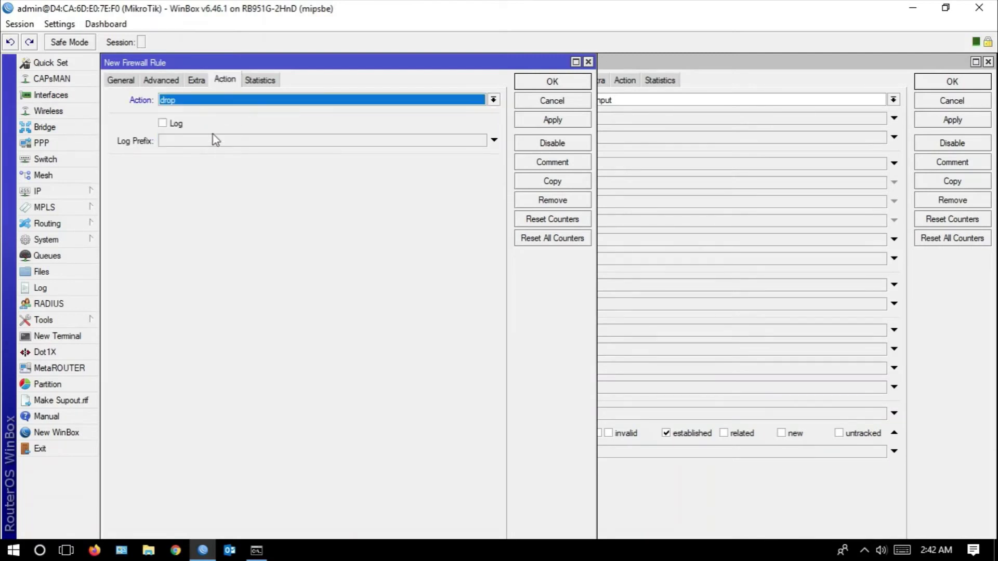
click(554, 120)
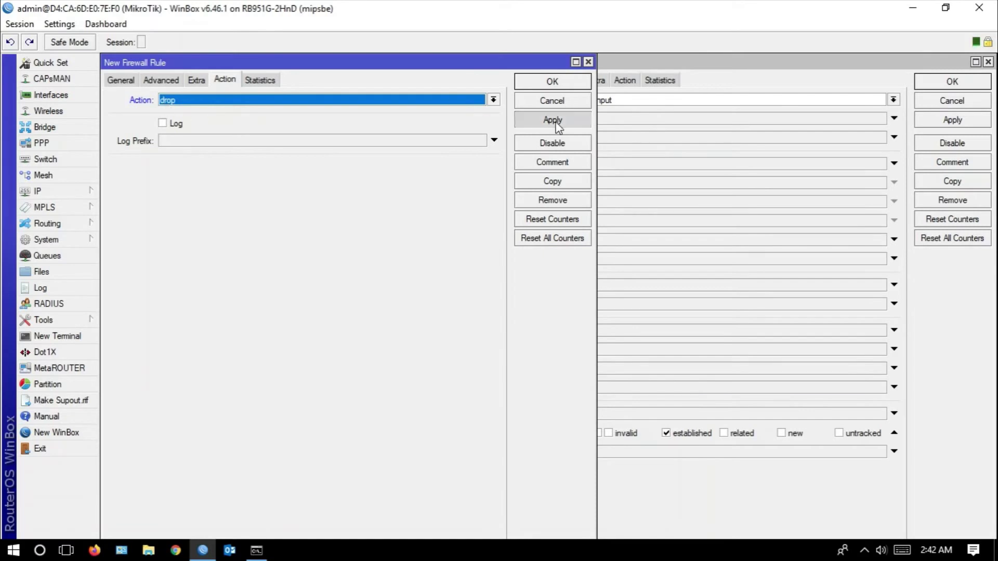
click(535, 86)
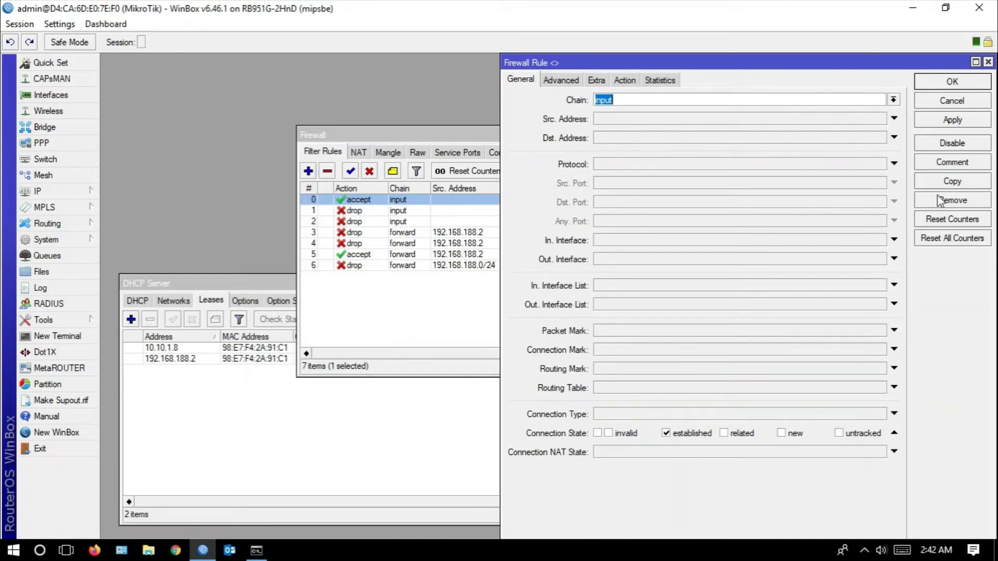
Switch to Chrome and examine the manual's forward rule that accepts related connections
click(66, 550)
click(520, 497)
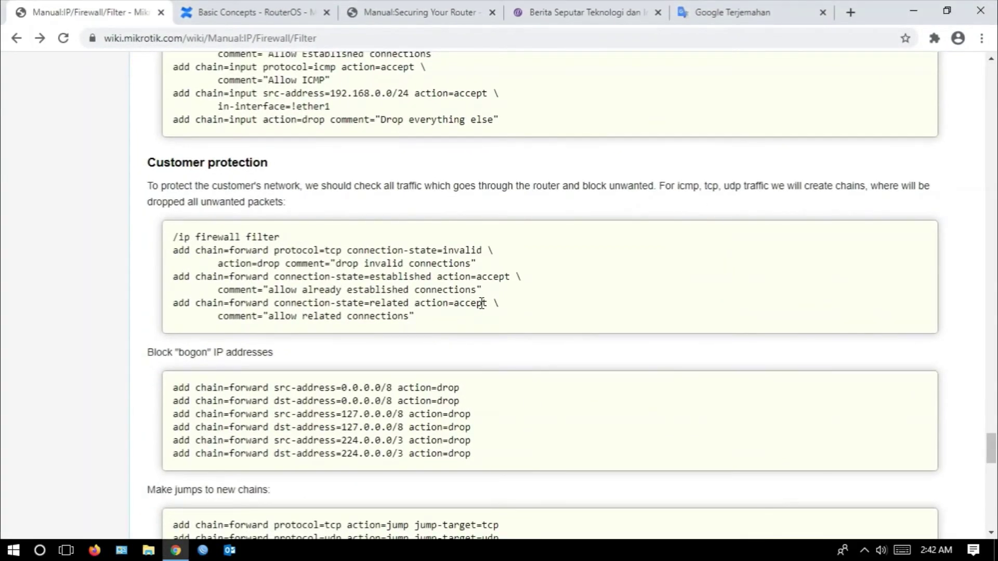
drag(360, 307, 410, 308)
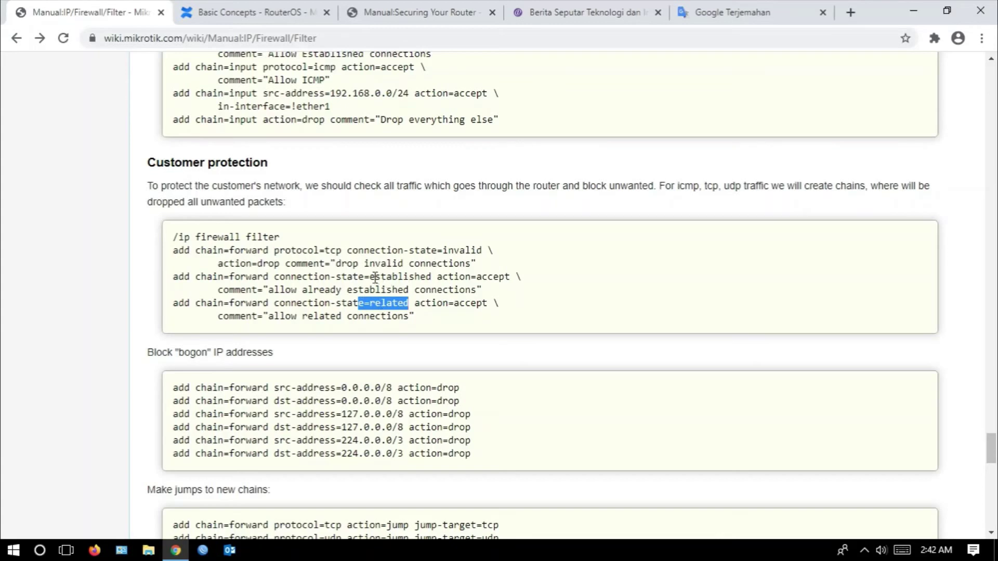
drag(374, 276, 183, 305)
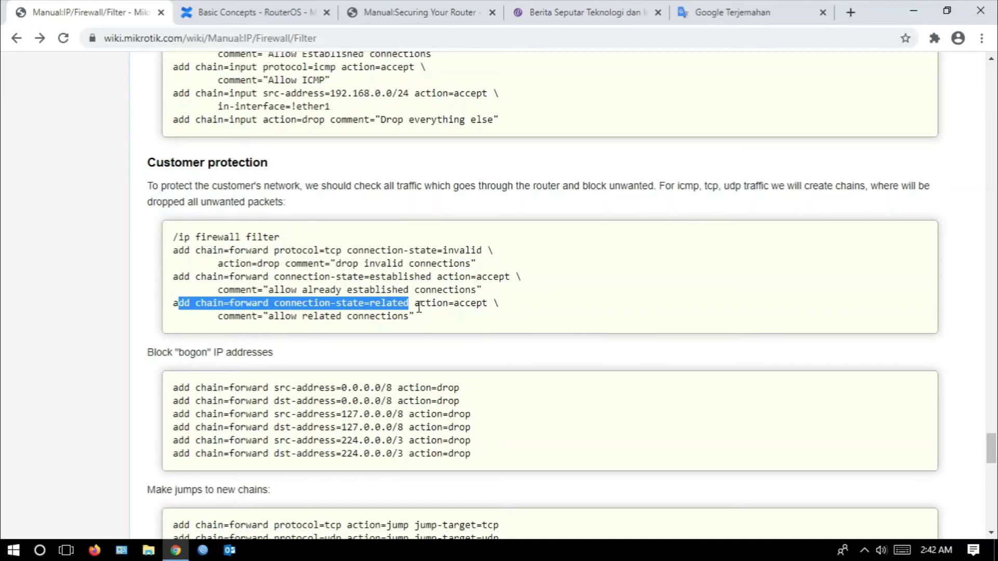
drag(419, 307, 485, 319)
In WinBox, add the related state to the established-connections accept rule, save it, and move the invalid-connections drop rule above it
click(66, 550)
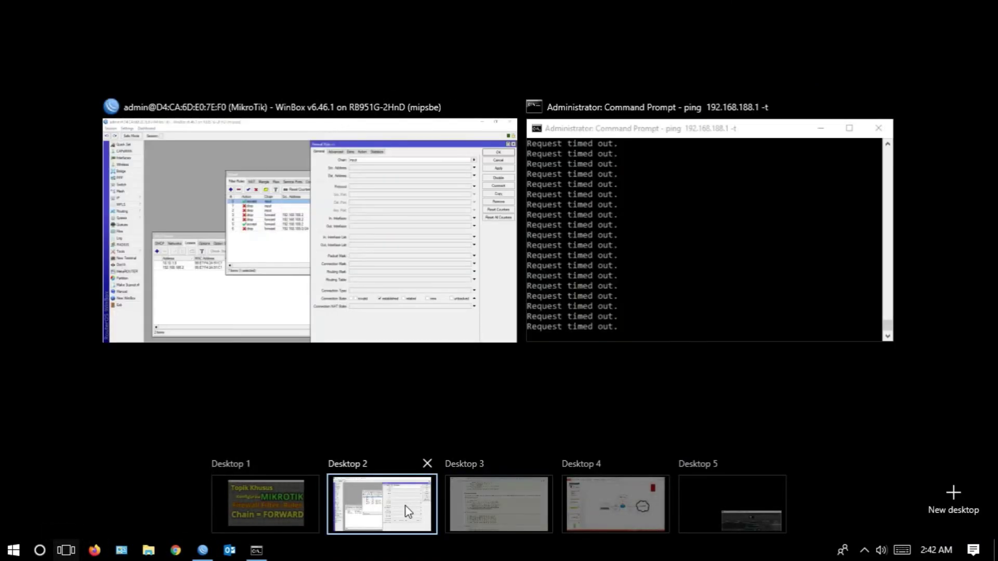
click(408, 512)
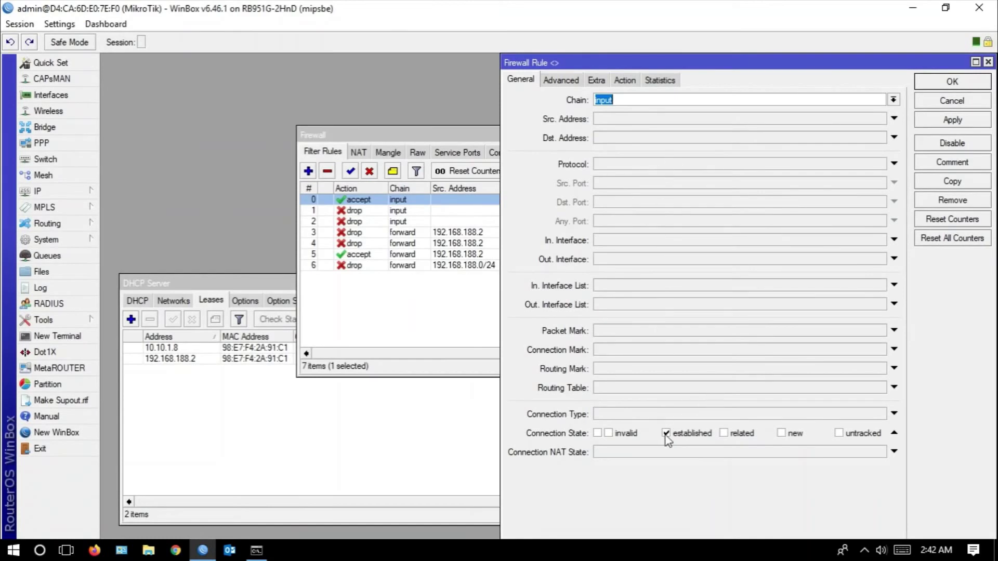
click(724, 433)
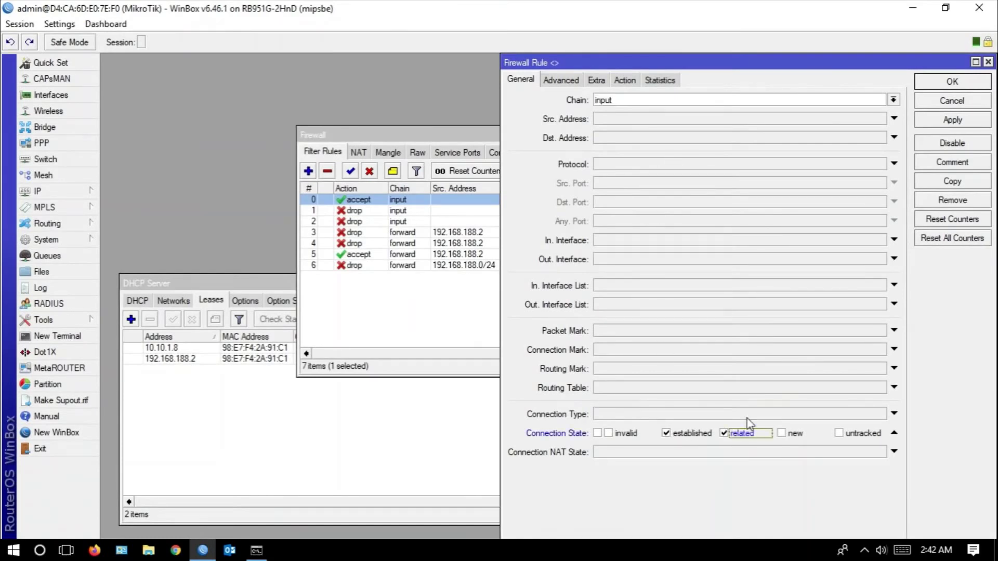
click(931, 126)
click(933, 85)
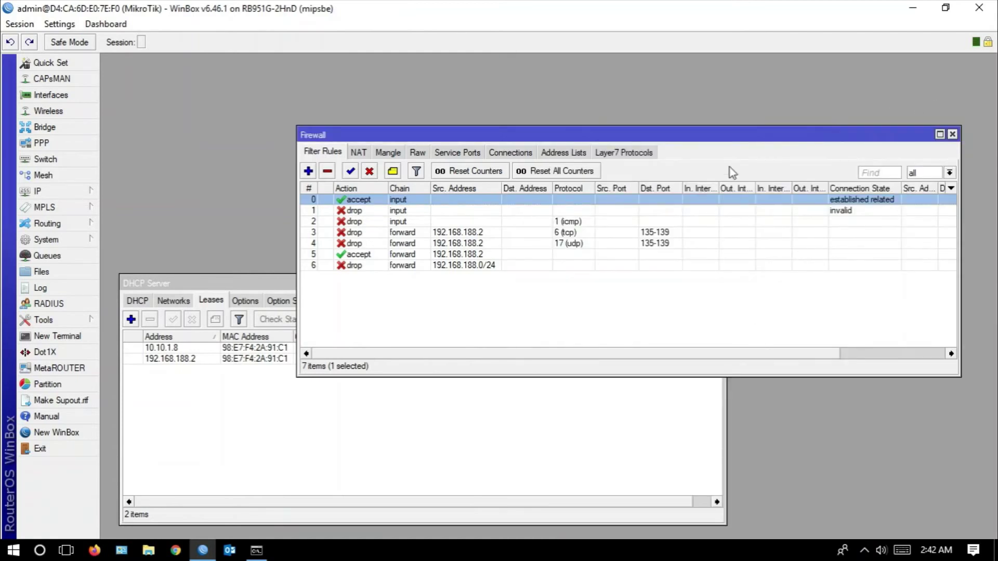
click(574, 211)
drag(569, 211, 575, 200)
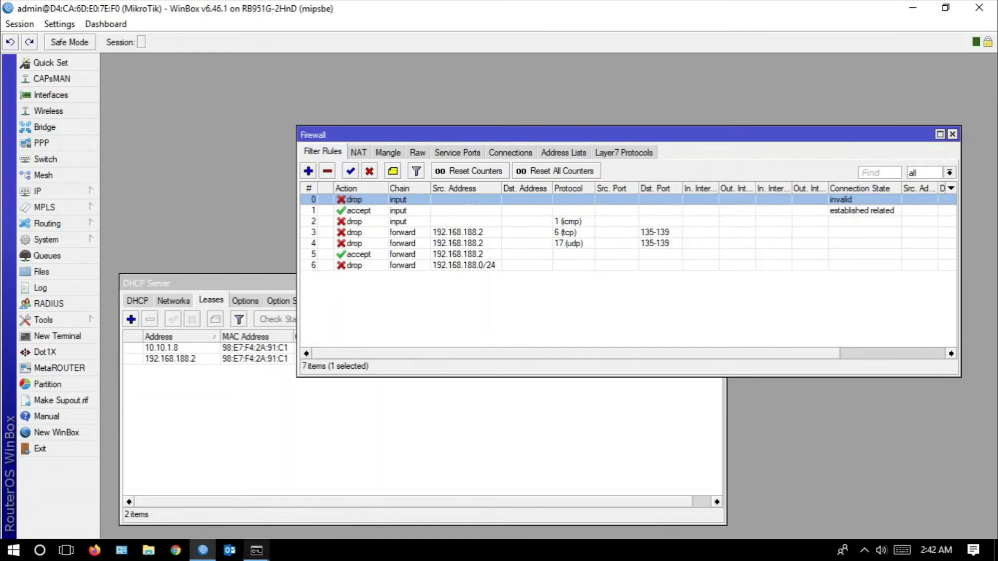
Stop the running ping in Command Prompt and rerun ping 192.168.188.1 -t against the updated rules
click(256, 551)
key(ctrl+c)
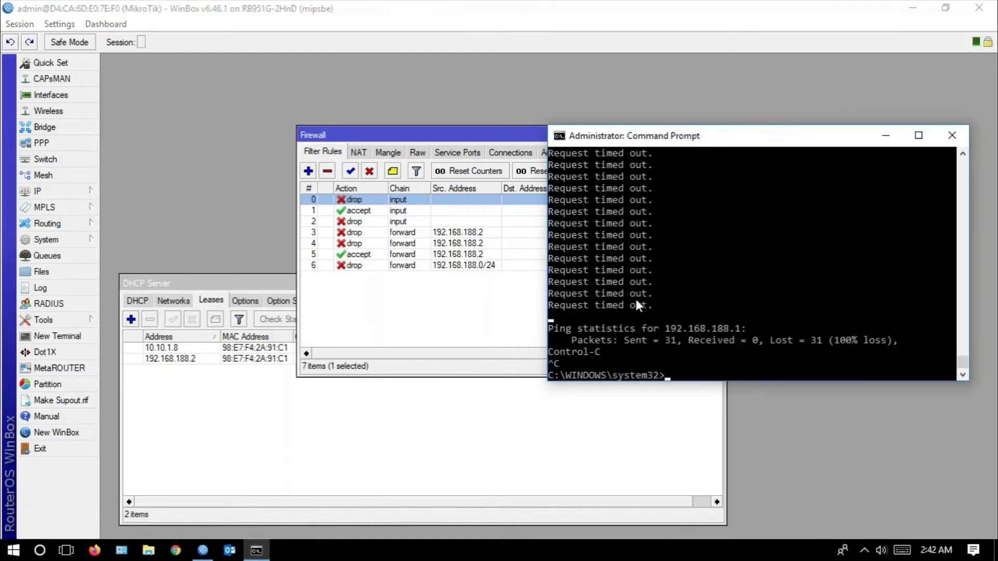
key(Up)
key(Return)
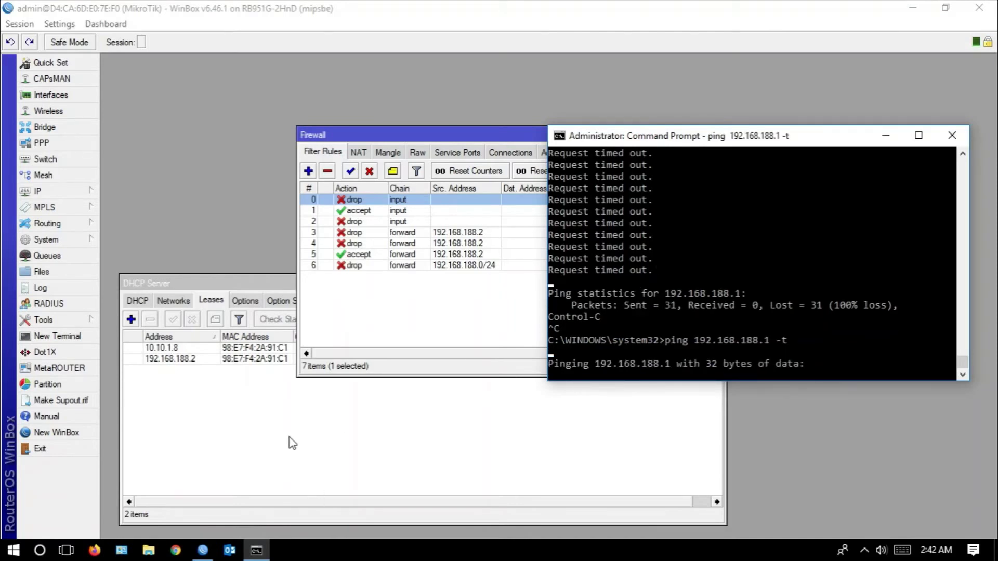
Open a new router terminal in WinBox and run ping 192.168.188.2
click(74, 338)
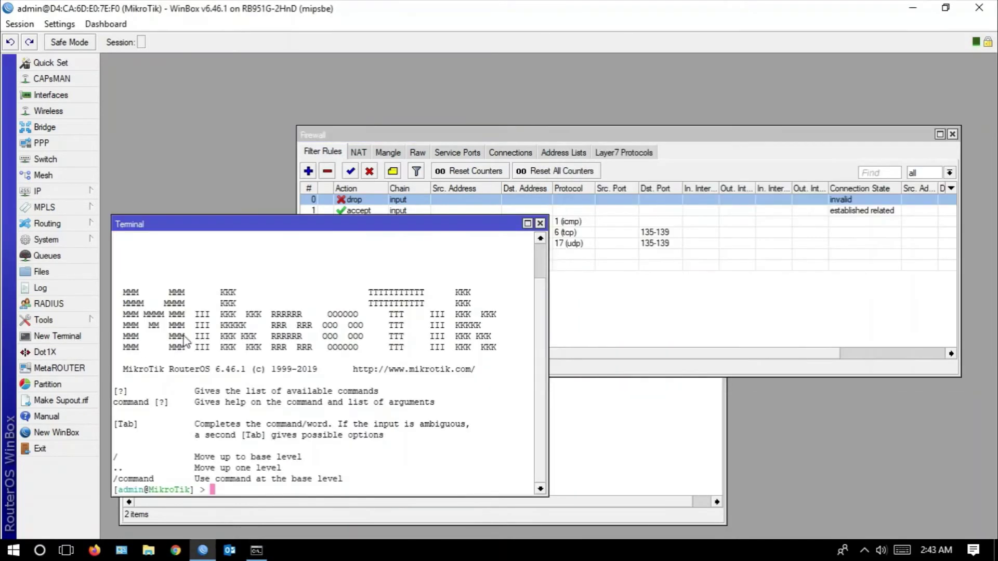
key(ctrl+v)
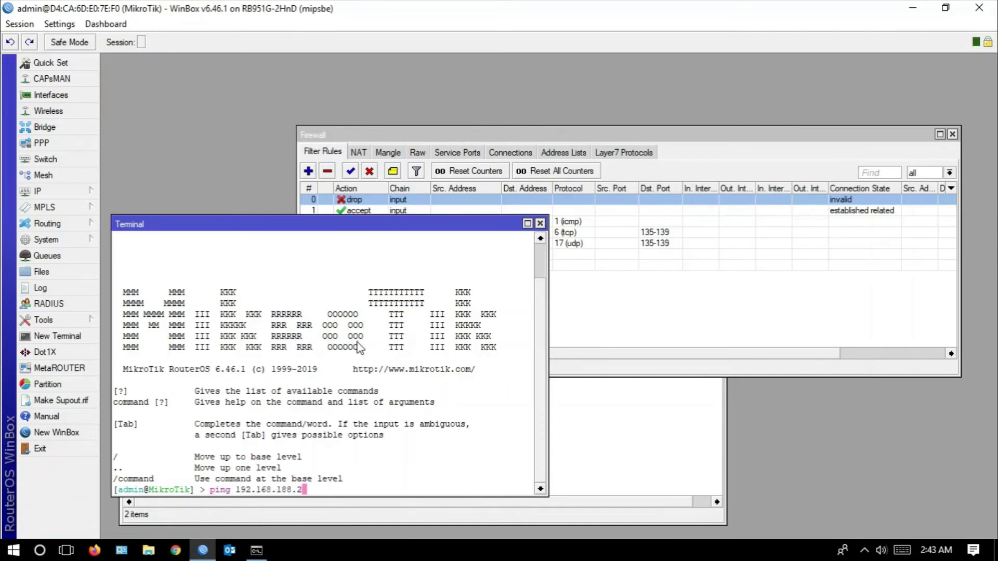
key(Return)
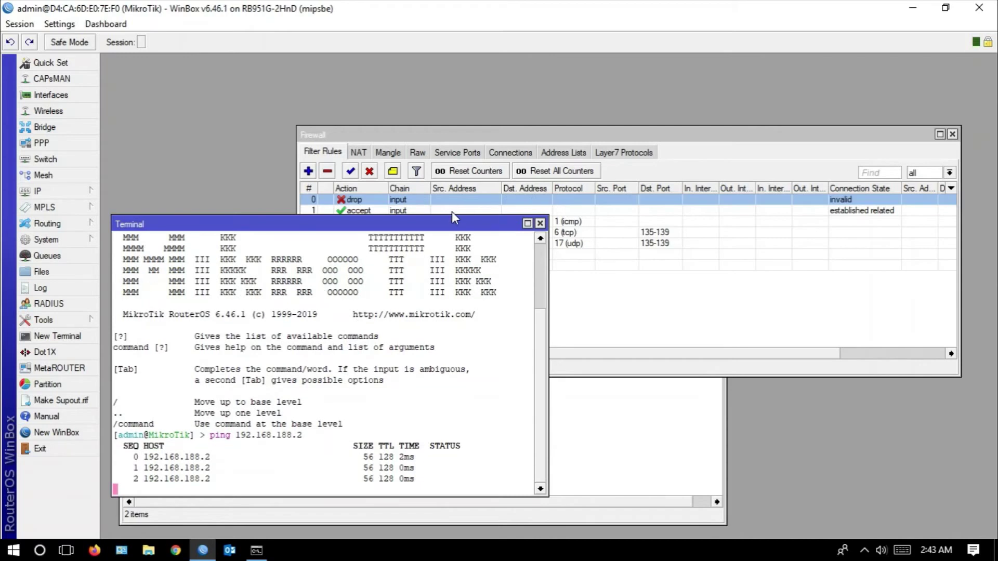
Compare the running ping to 192.168.188.1 in Command Prompt with the router terminal's ping to 192.168.188.2
click(256, 549)
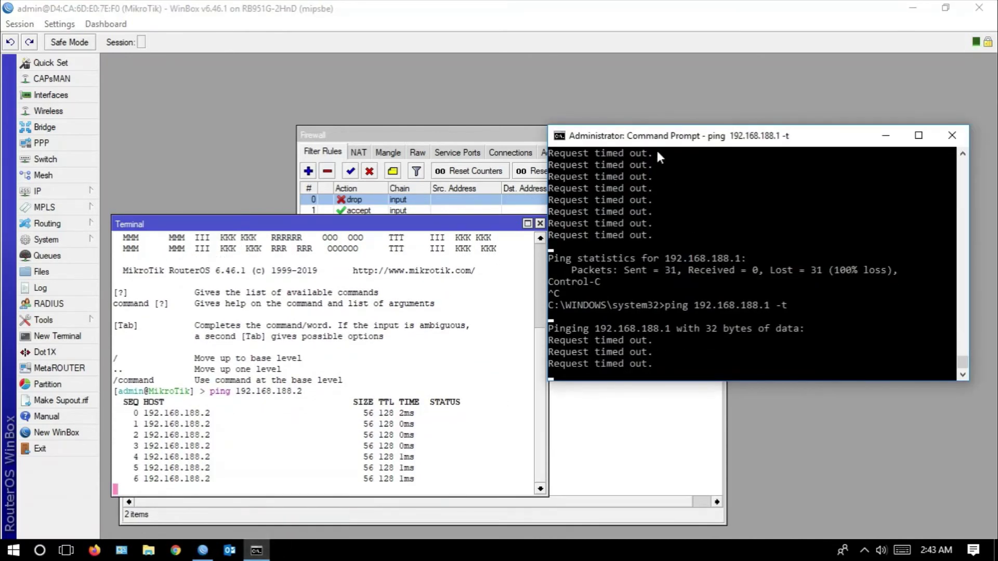
drag(662, 139, 624, 129)
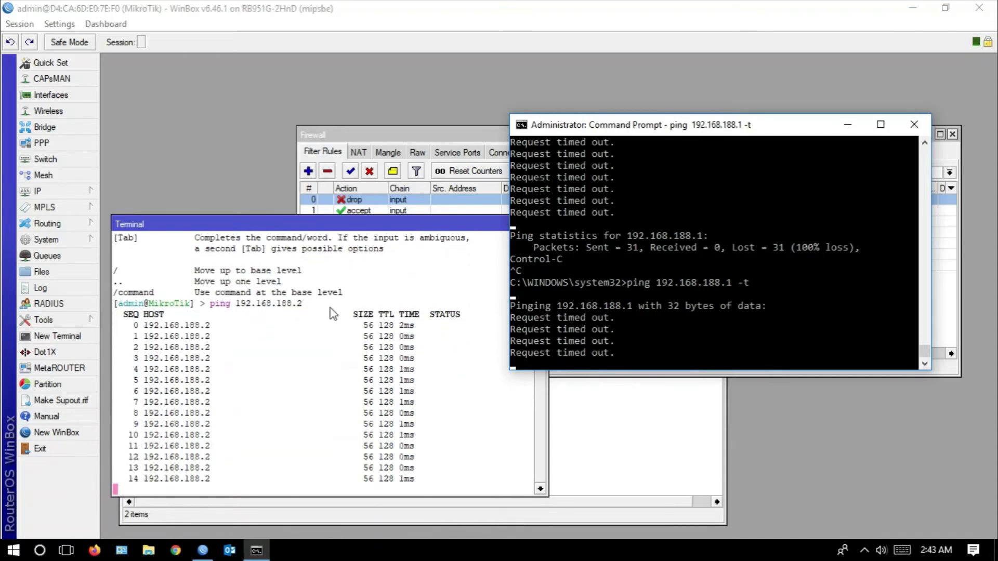
click(299, 292)
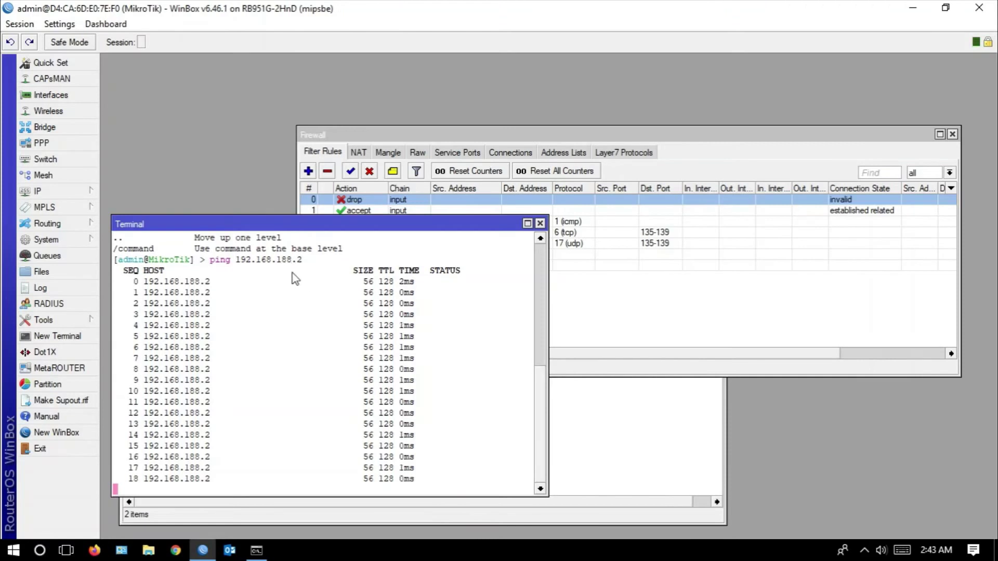
click(256, 551)
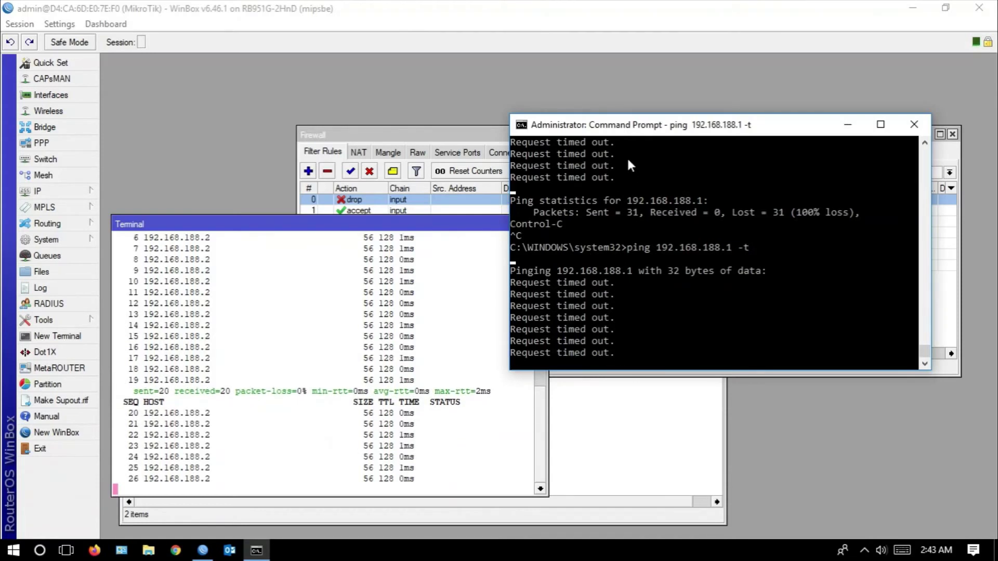
drag(637, 137, 588, 225)
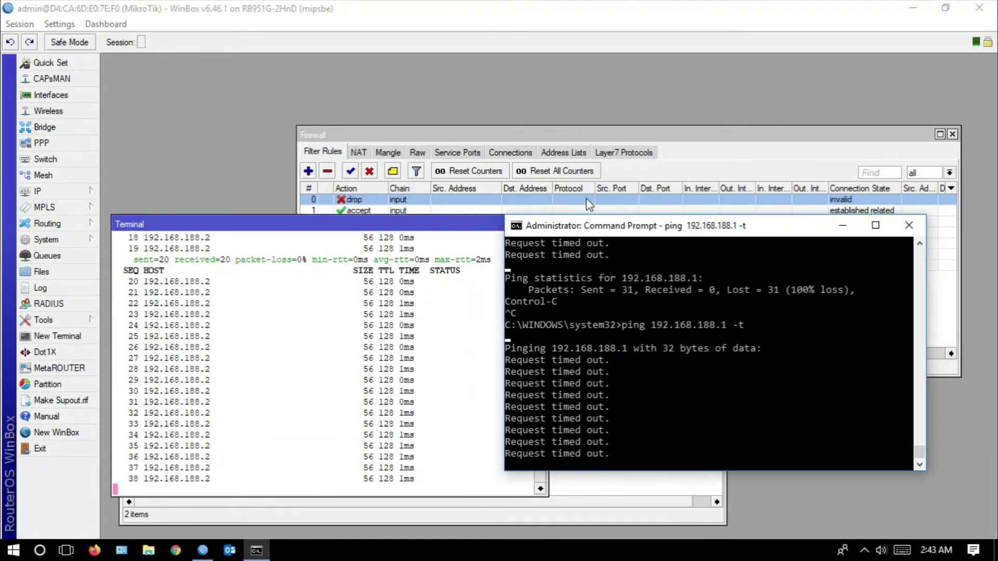
In WinBox, change the chain of the invalid-connections drop rule to forward and save it
click(408, 204)
double_click(408, 203)
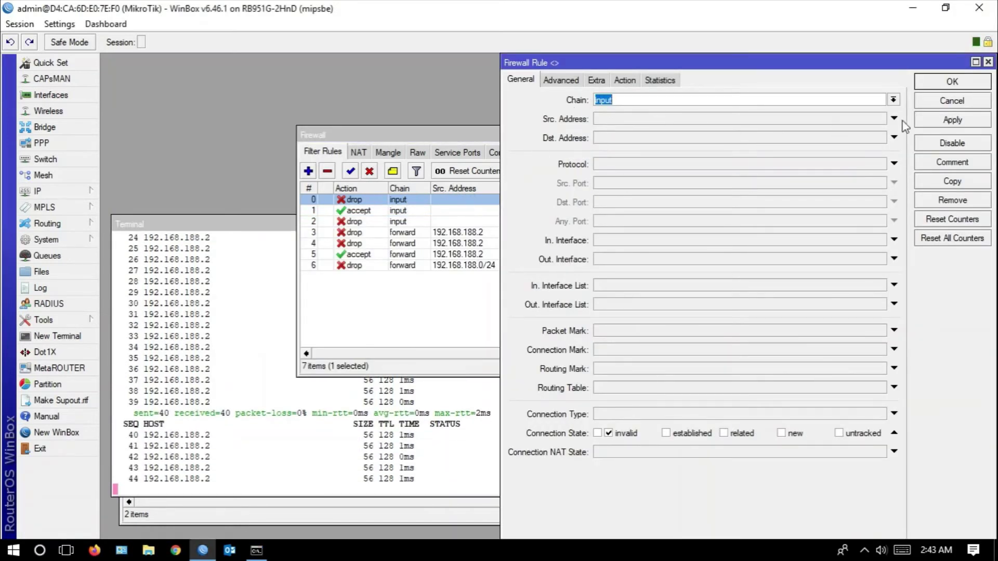
click(894, 100)
click(795, 98)
click(893, 100)
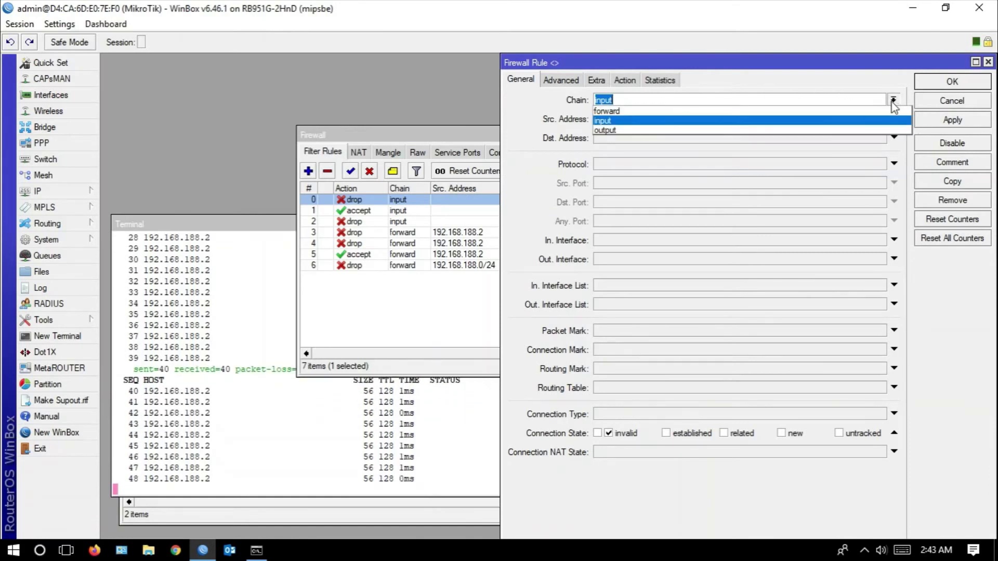
click(868, 110)
click(932, 121)
click(931, 84)
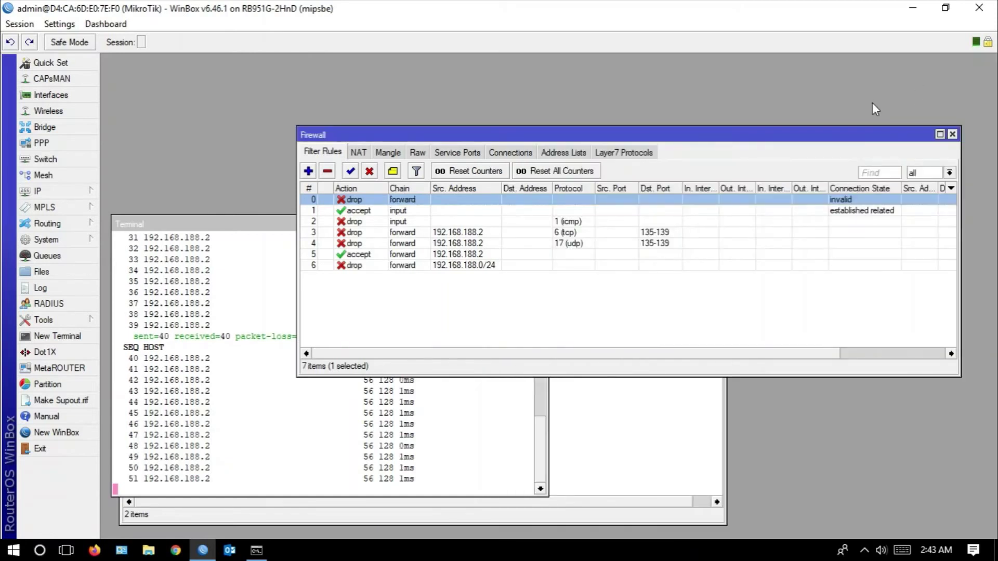
Disable the ICMP drop rule and set the established and related accept rule's chain to forward, saving the change
click(410, 223)
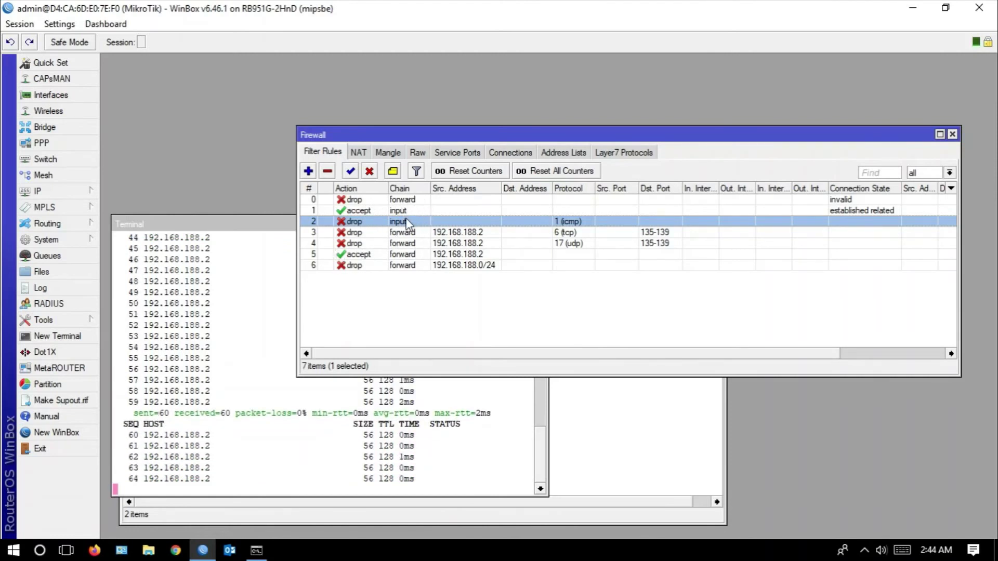
click(369, 172)
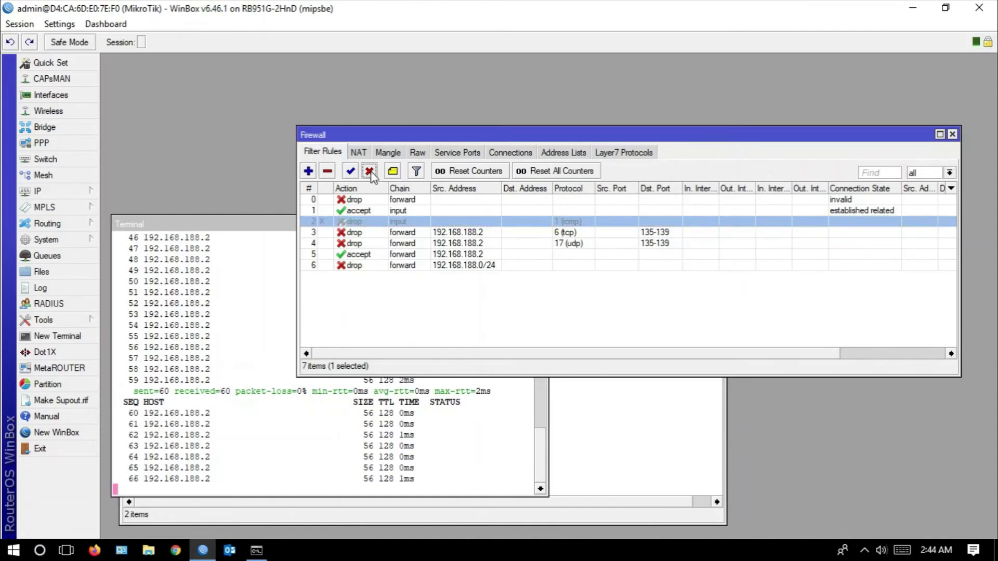
double_click(403, 211)
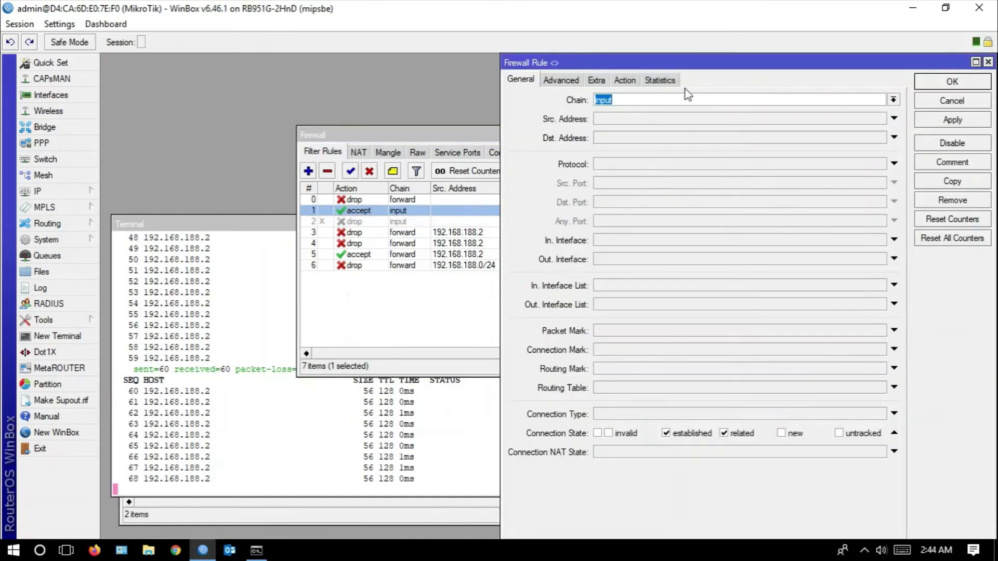
click(893, 99)
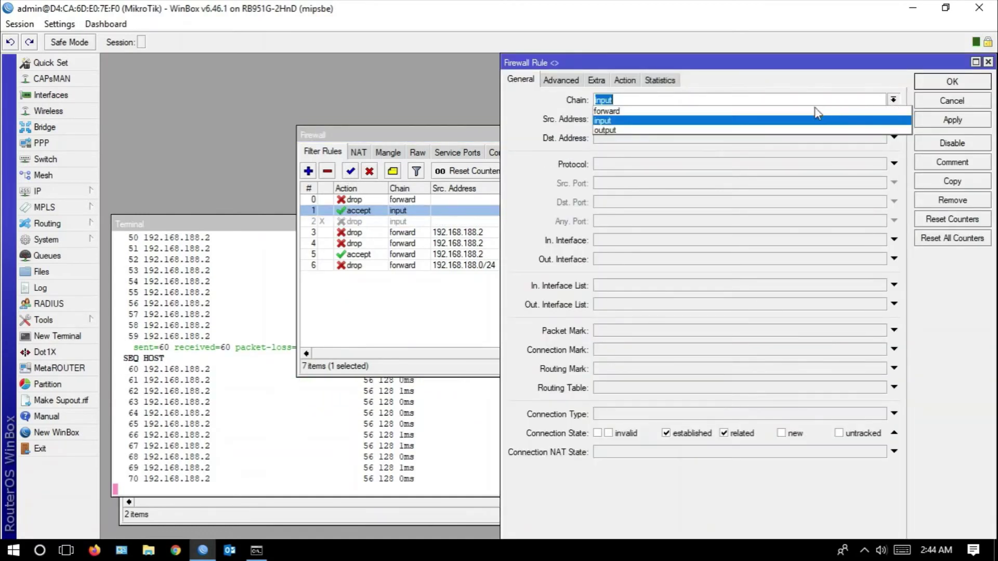
key(Escape)
click(923, 121)
click(951, 82)
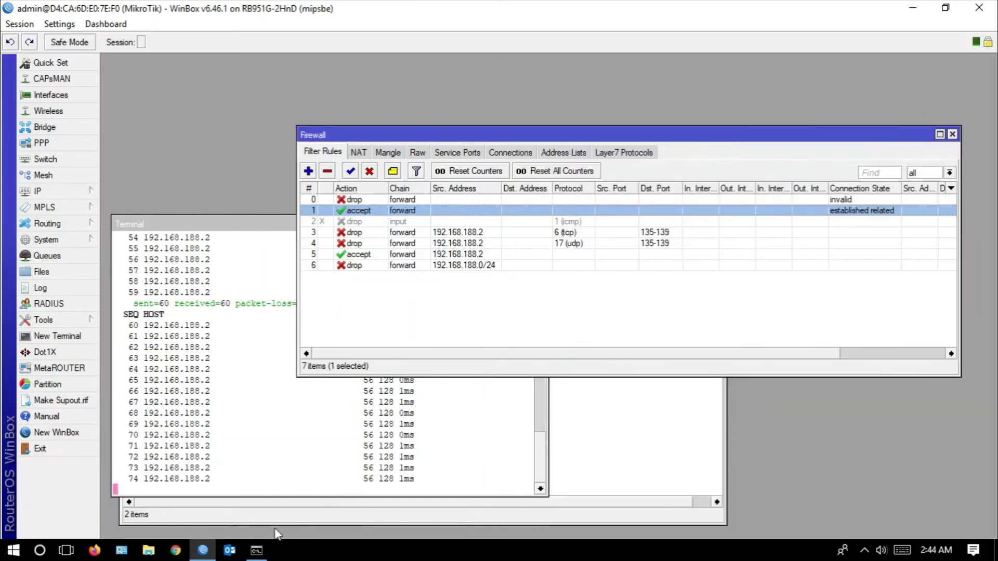
Check the ping in Command Prompt and close its window, and stop the ping running in the router terminal
click(256, 551)
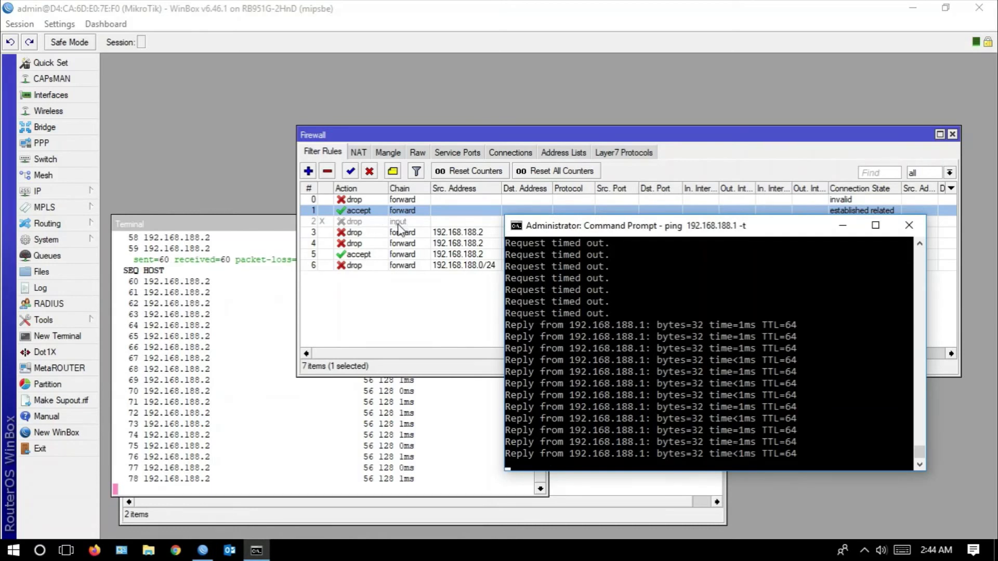
drag(534, 227, 450, 238)
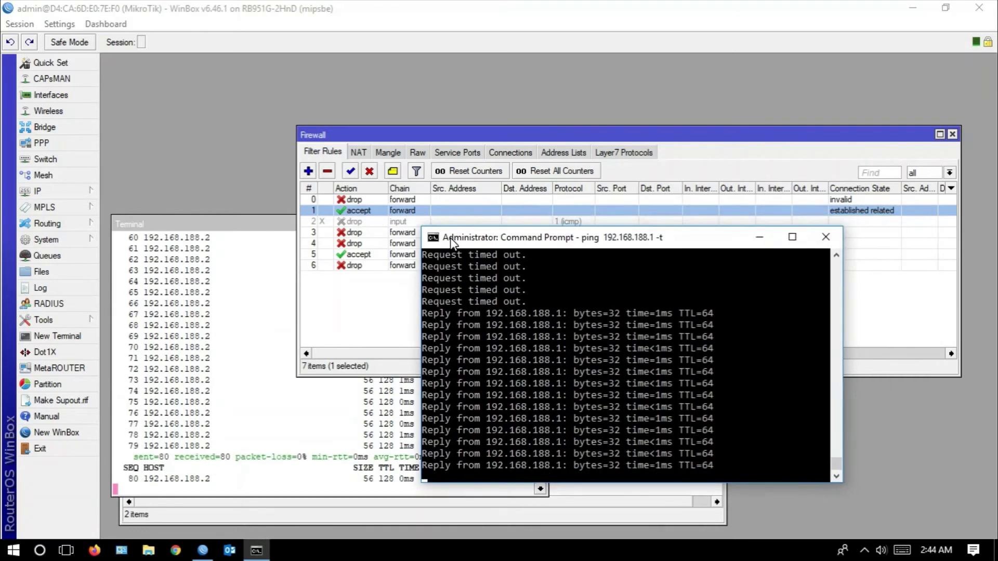
click(825, 238)
click(272, 220)
drag(272, 221, 260, 119)
key(ctrl+c)
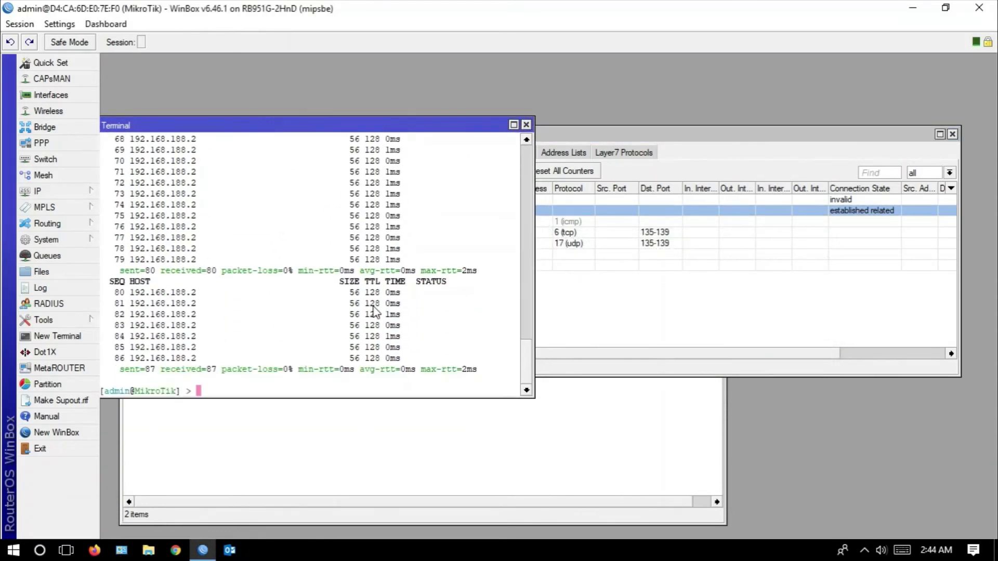
Switch to Chrome and examine the manual's Customer protection section with its forward rules for invalid, established and related connections
click(67, 552)
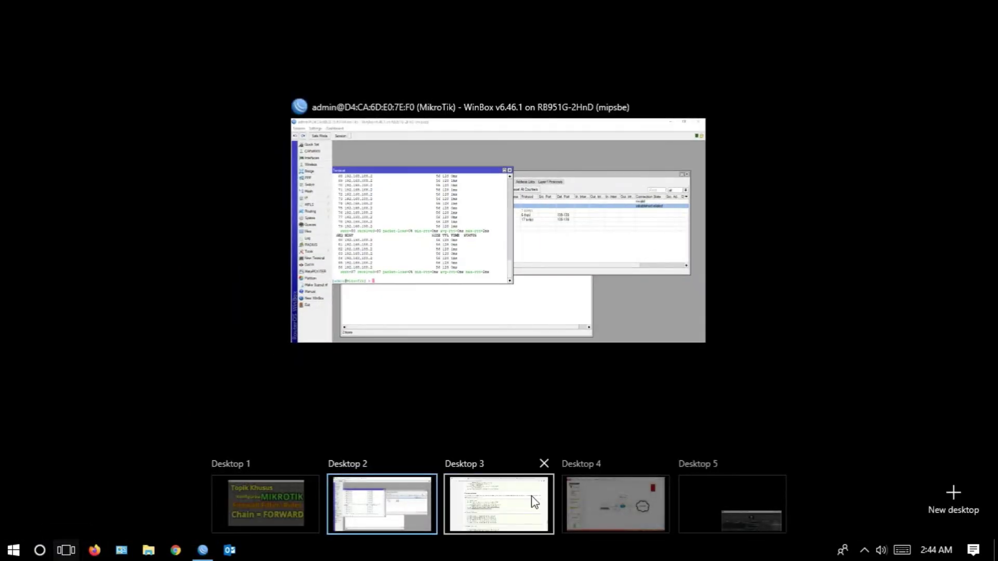
click(535, 503)
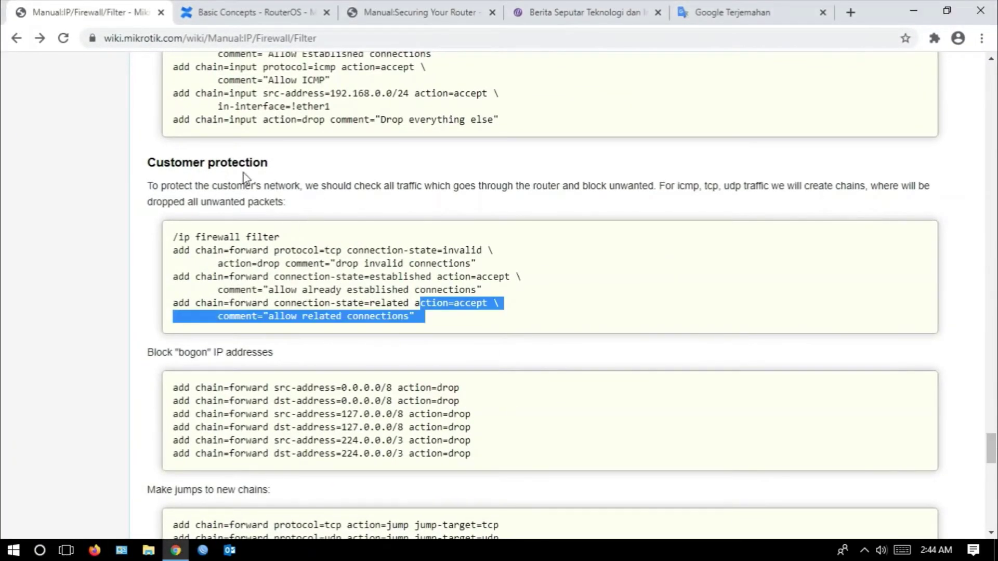
drag(148, 163, 268, 160)
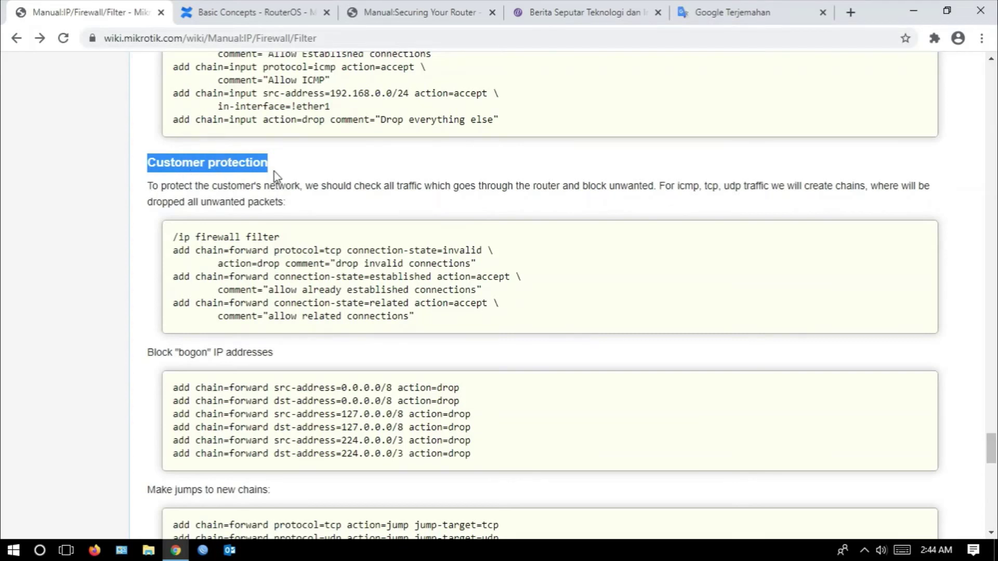
click(310, 237)
scroll(310, 238, down, 1)
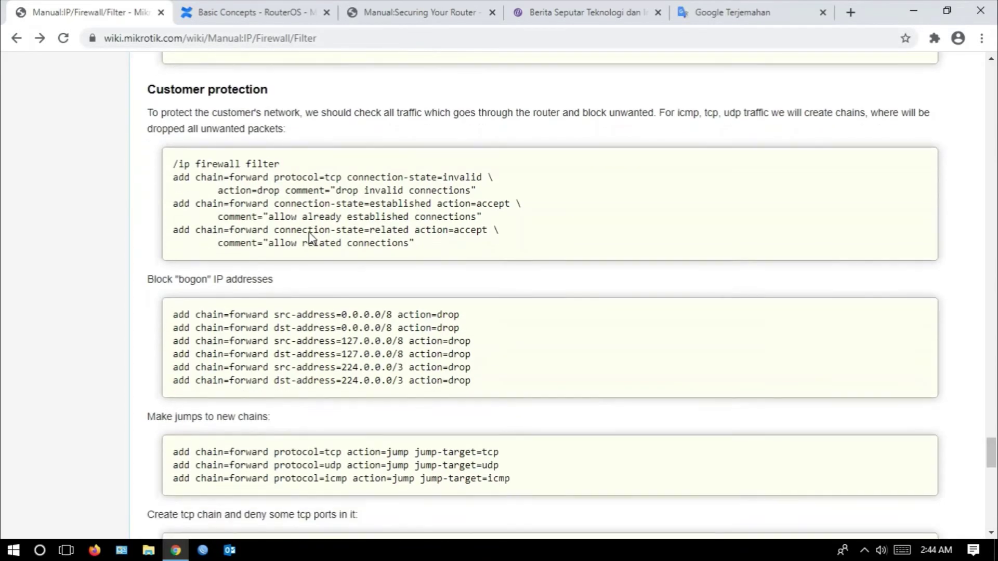
drag(170, 180, 443, 250)
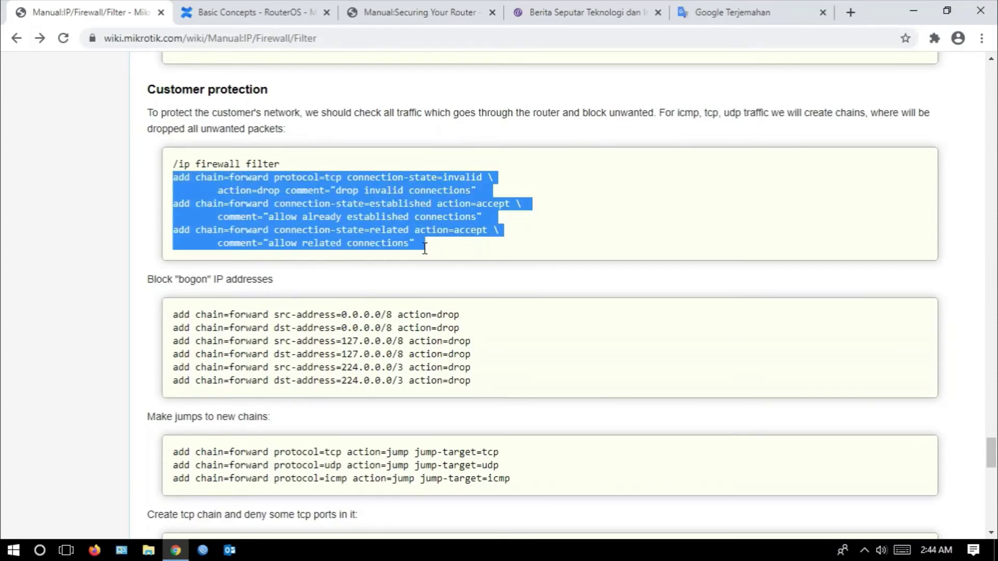
click(389, 279)
Examine the manual's forward-chain drop rules for blocking "bogon" IP addresses
scroll(389, 270, down, 3)
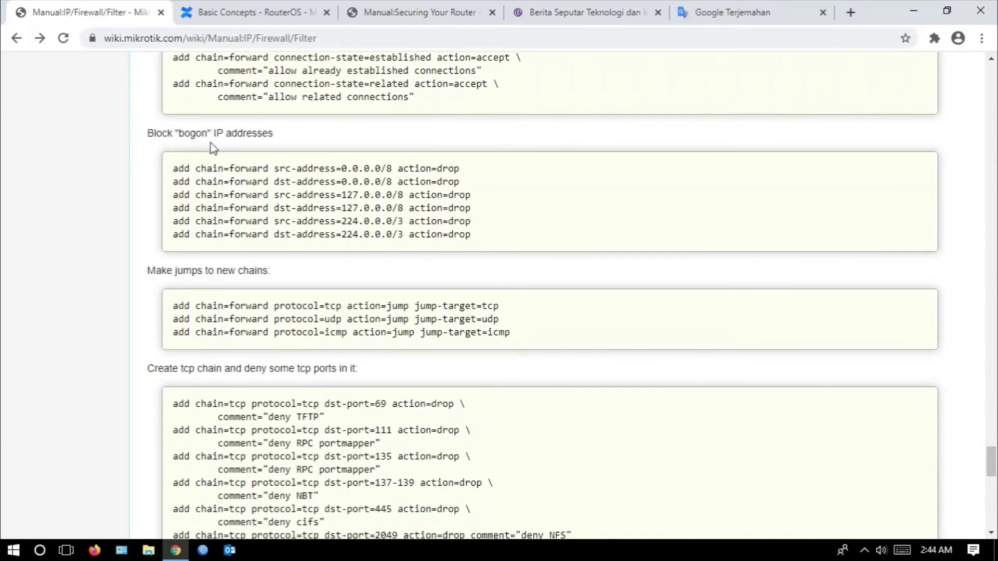
drag(181, 136, 273, 134)
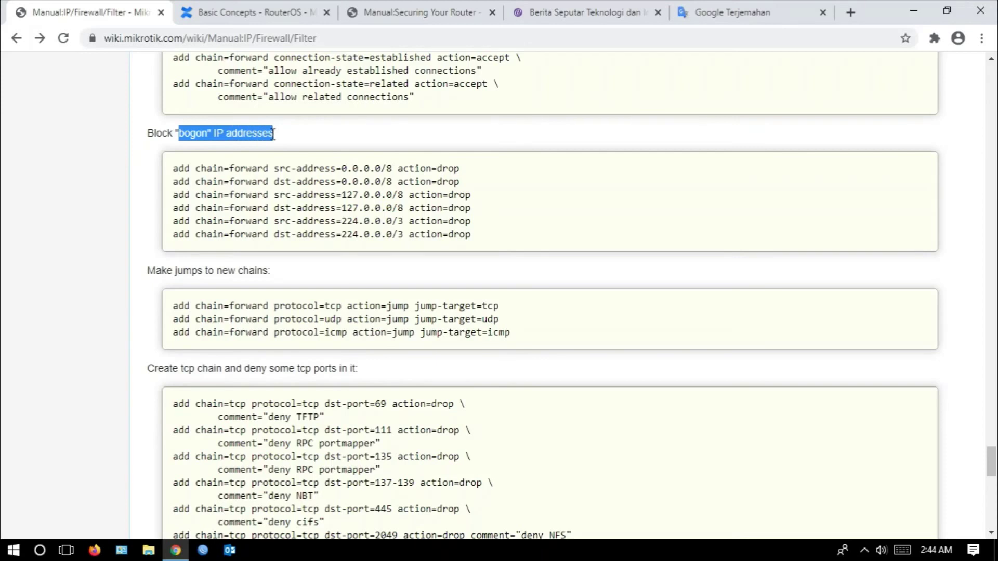
drag(344, 170, 416, 225)
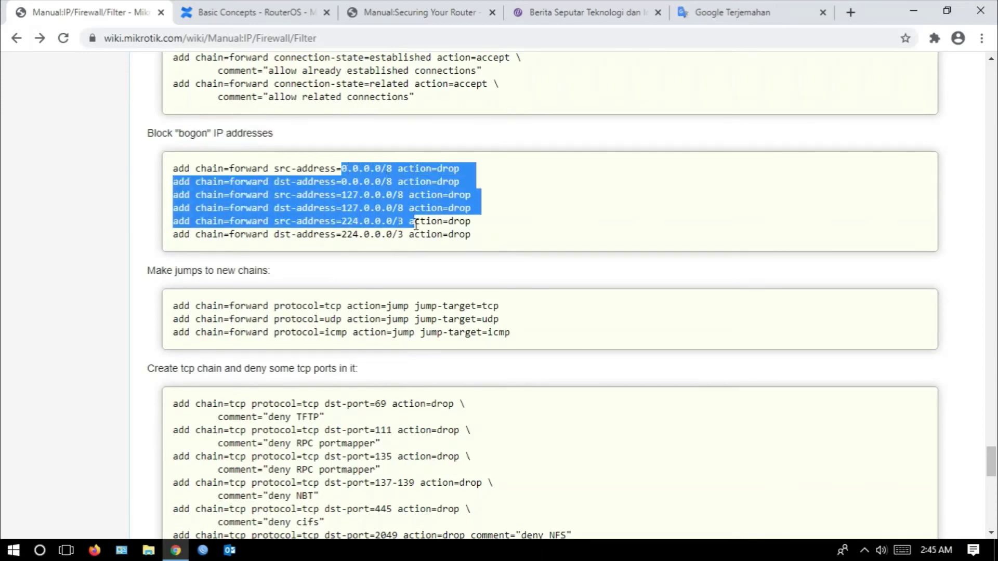
click(480, 233)
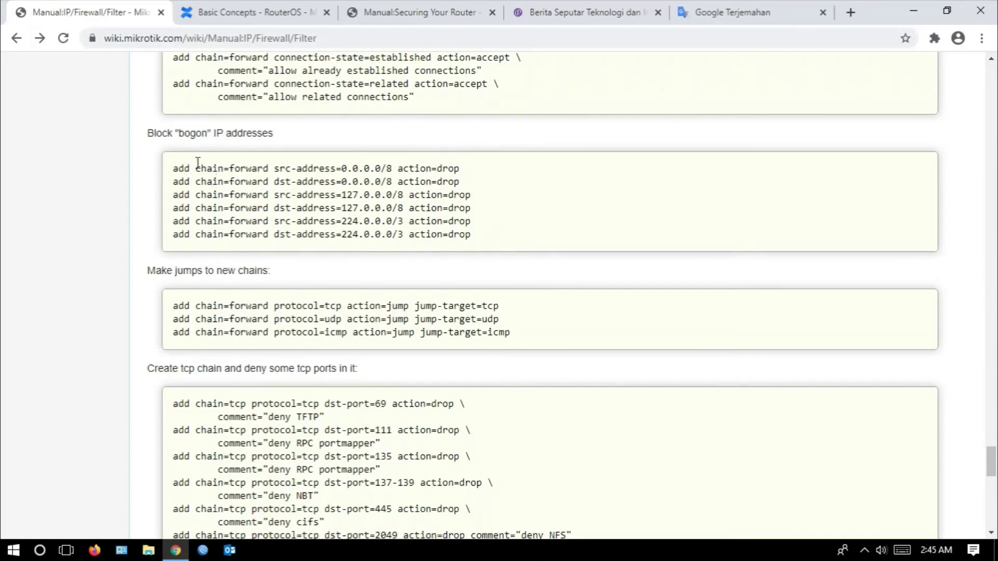
Examine the manual's tcp chain rules that deny destination ports 69, 111, 135 and 137-139
scroll(192, 180, down, 1)
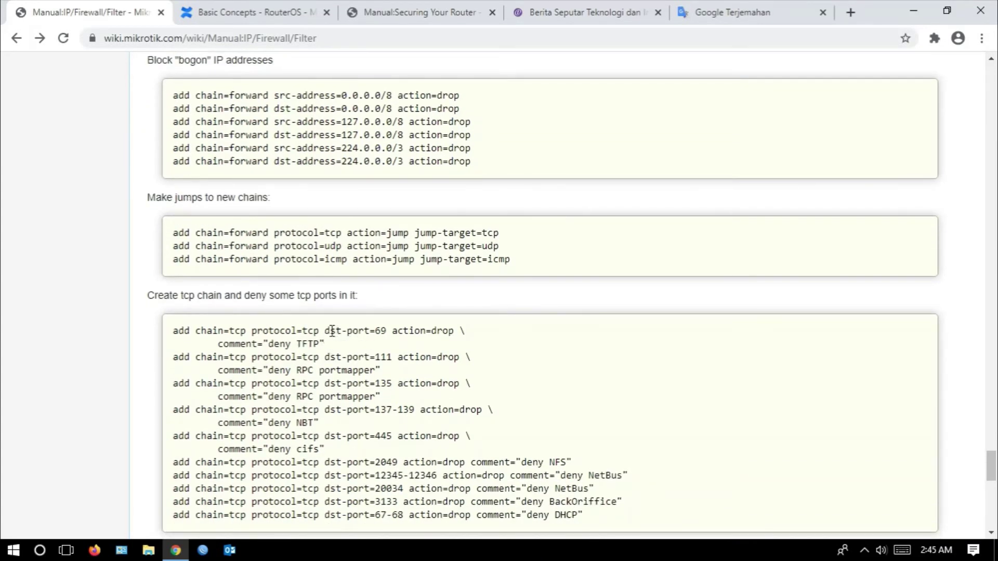
drag(329, 332, 389, 333)
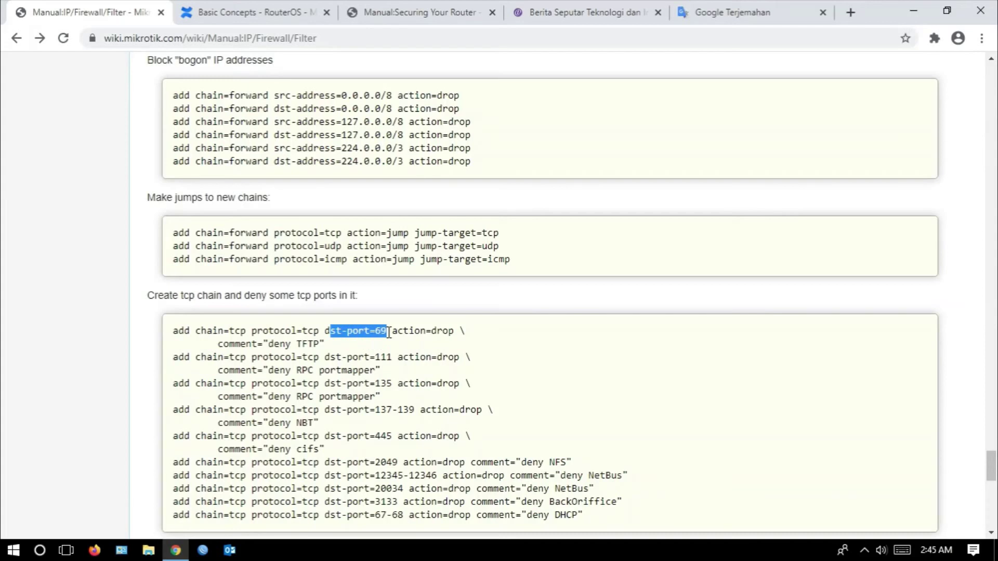
double_click(379, 358)
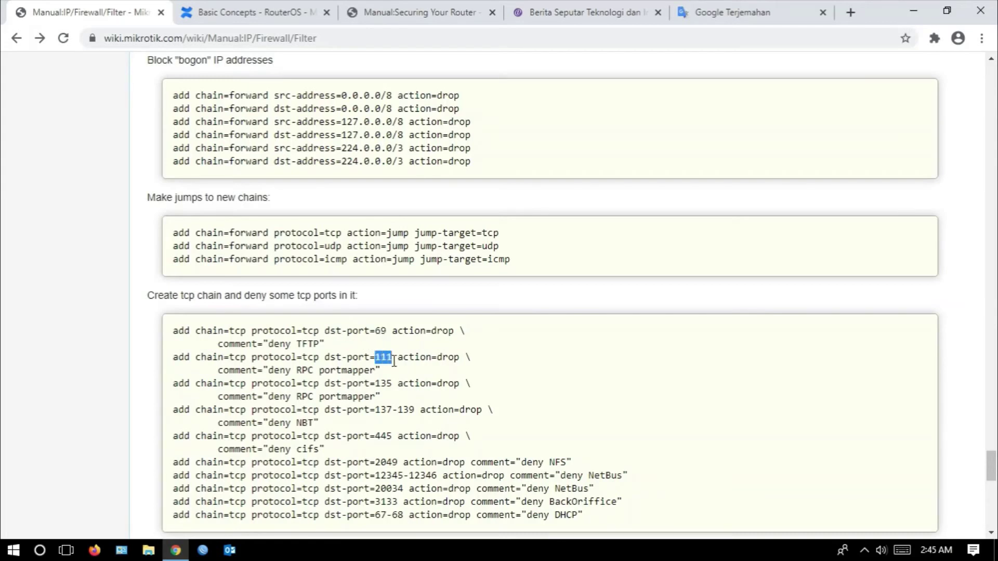
triple_click(378, 389)
drag(376, 410, 417, 413)
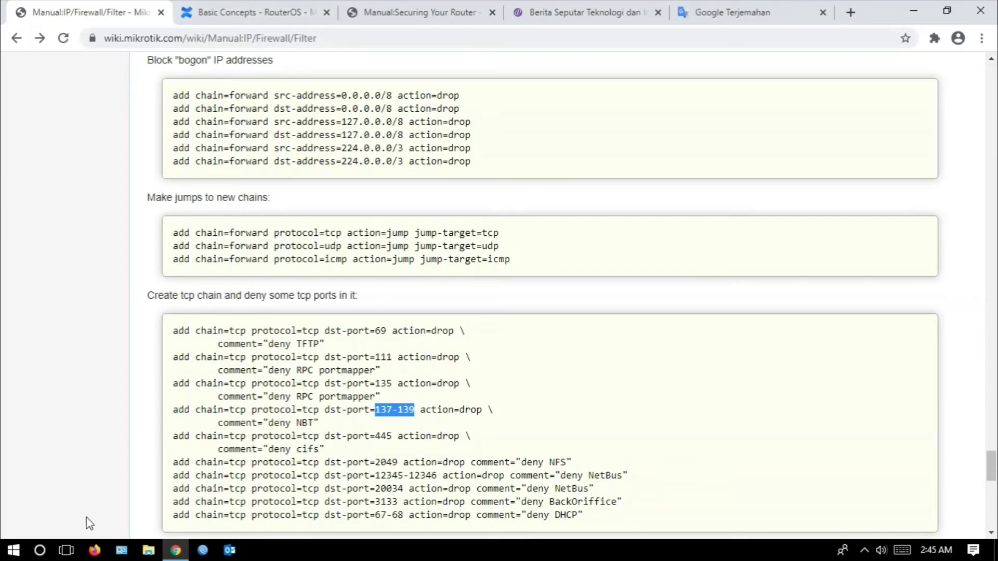
Switch to WinBox and bring the firewall filter rules in front of the terminal for review
click(66, 552)
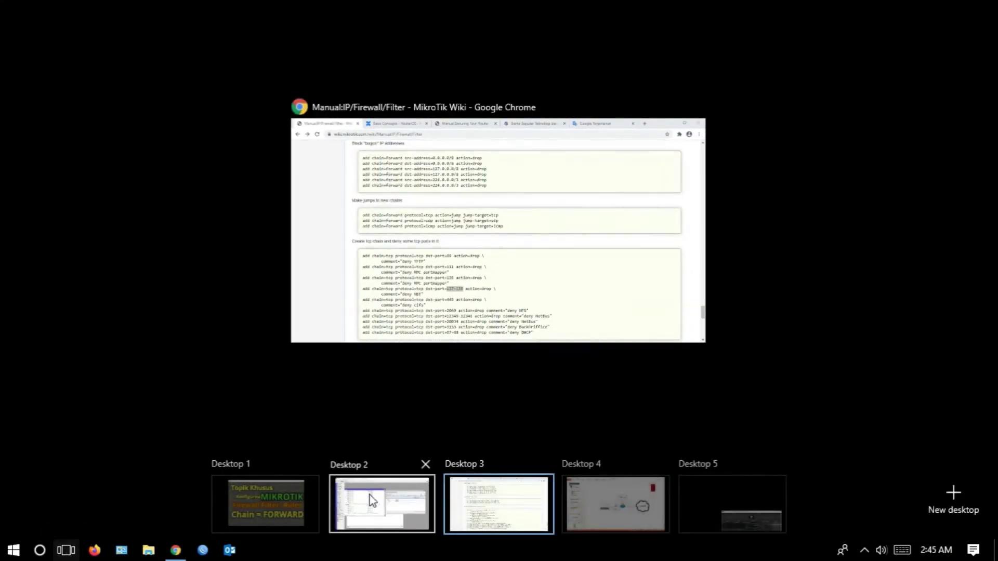
click(382, 501)
click(583, 133)
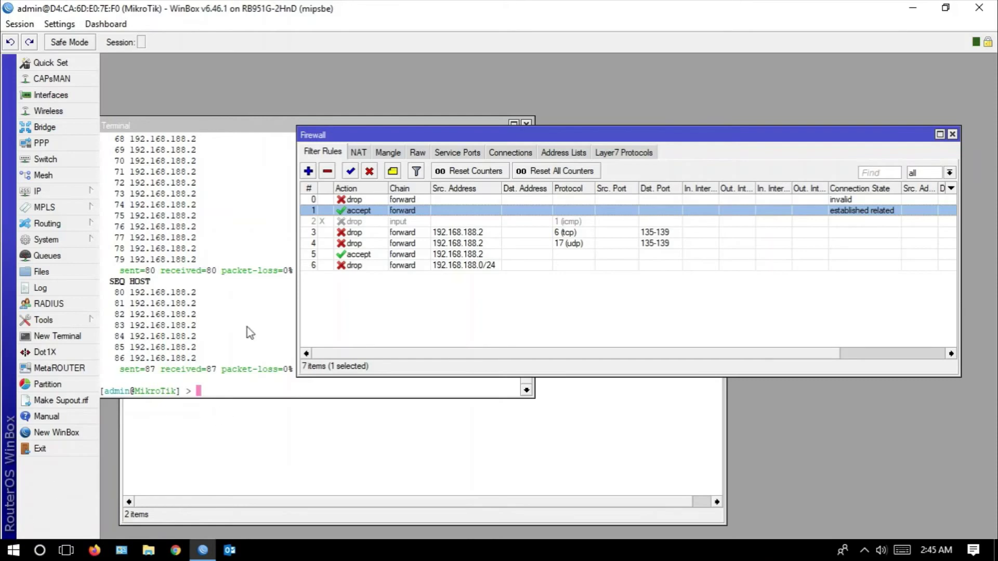
Switch to Chrome and copy the manual's six forward-chain drop rules that block "bogon" IP addresses
click(73, 555)
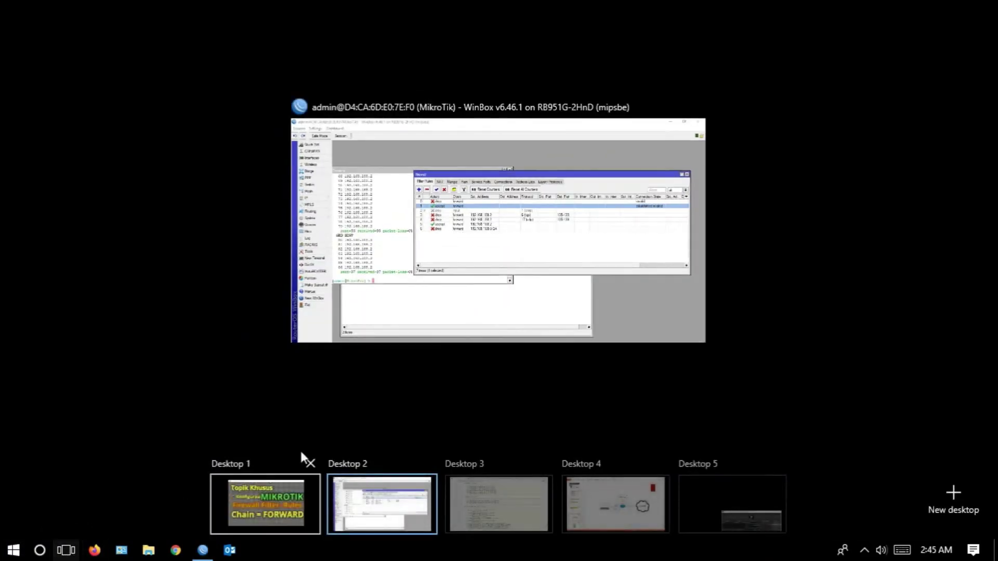
click(498, 506)
scroll(304, 285, up, 2)
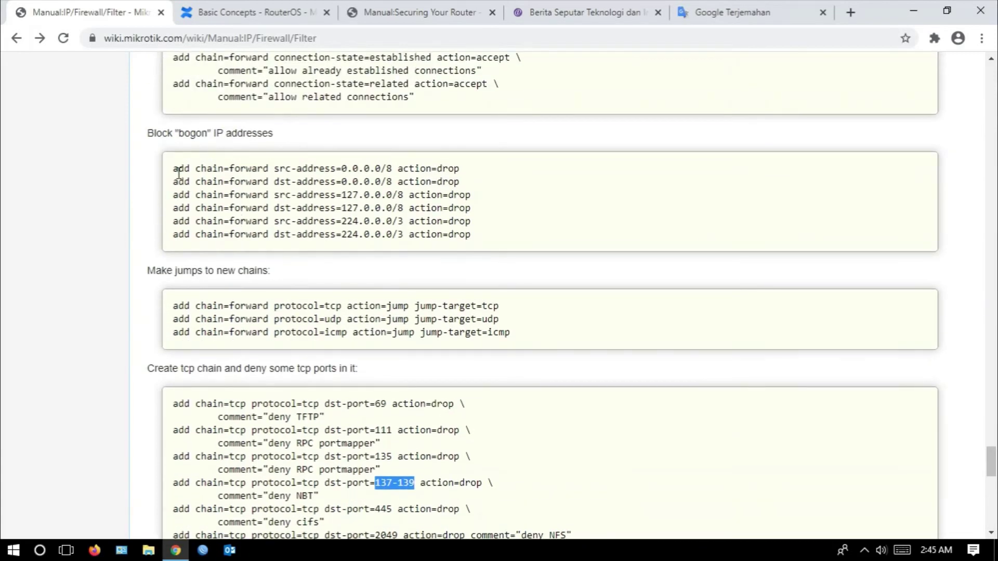
drag(174, 171, 471, 233)
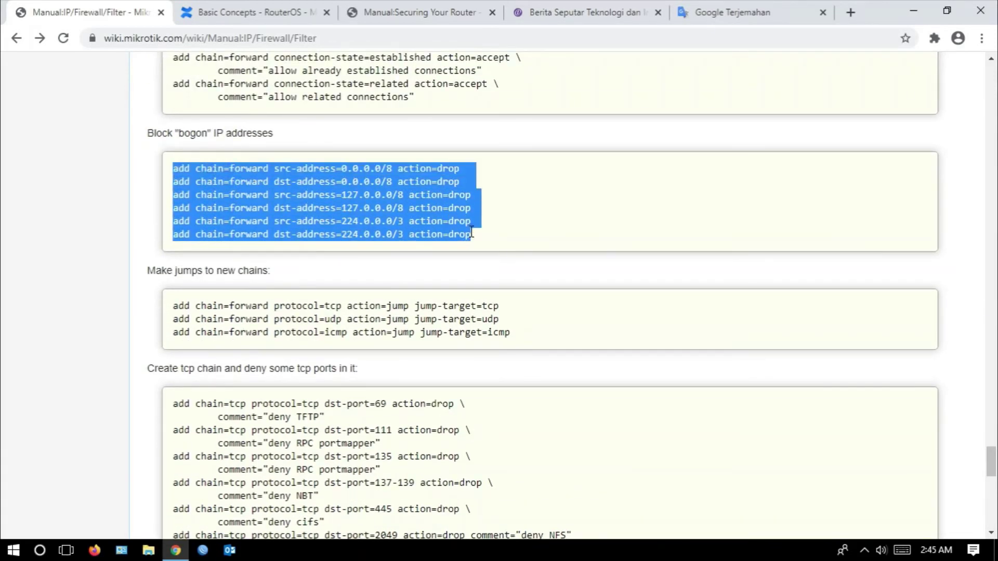
right_click(459, 229)
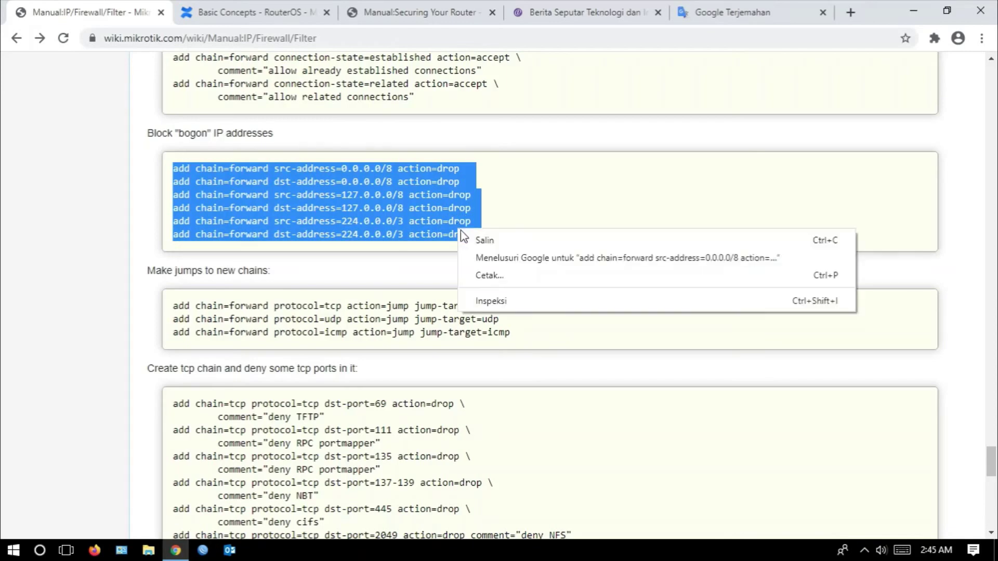
click(473, 238)
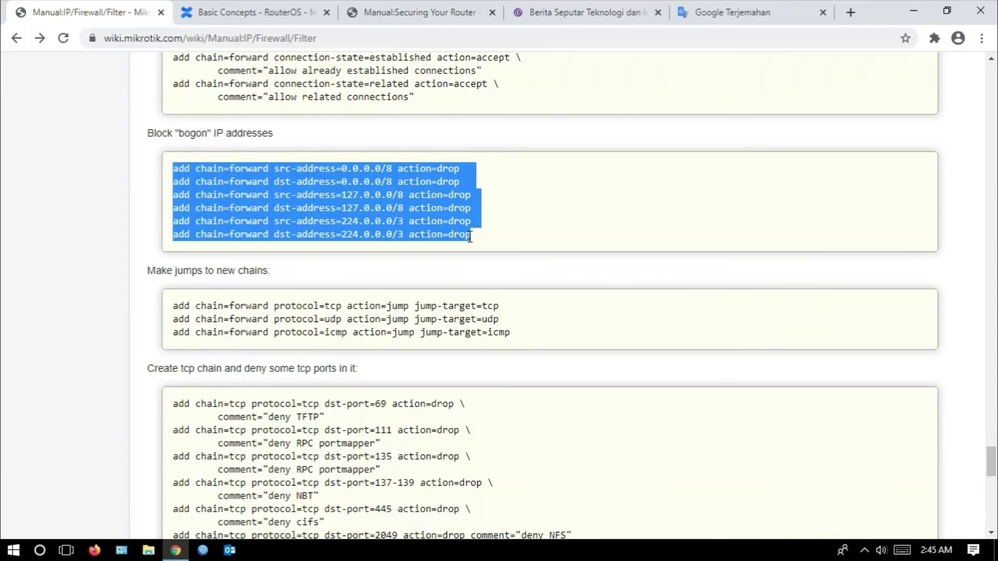
Switch to WinBox and try to run the copied bogon rules from the terminal's root prompt
click(66, 551)
click(399, 500)
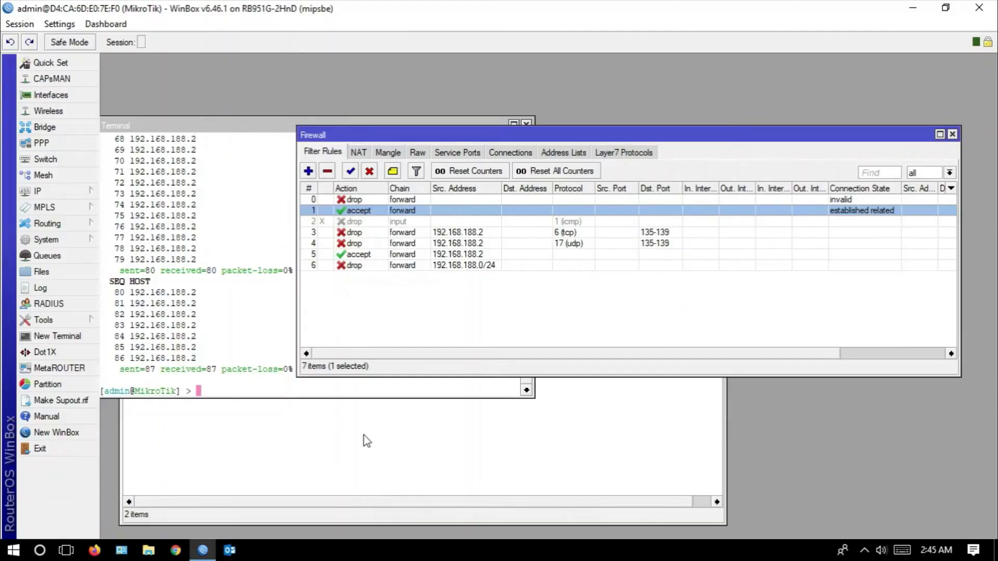
drag(216, 126, 244, 109)
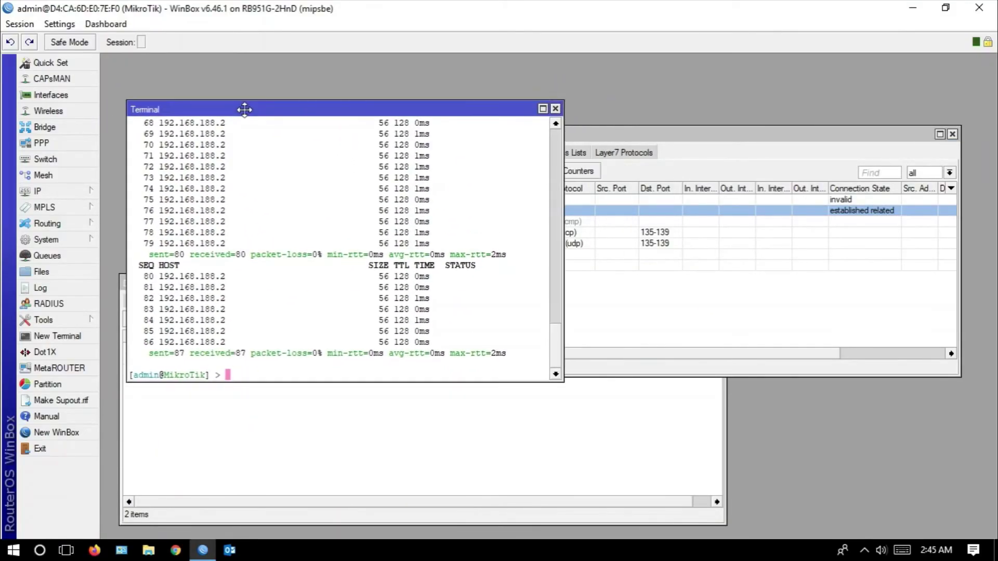
right_click(231, 376)
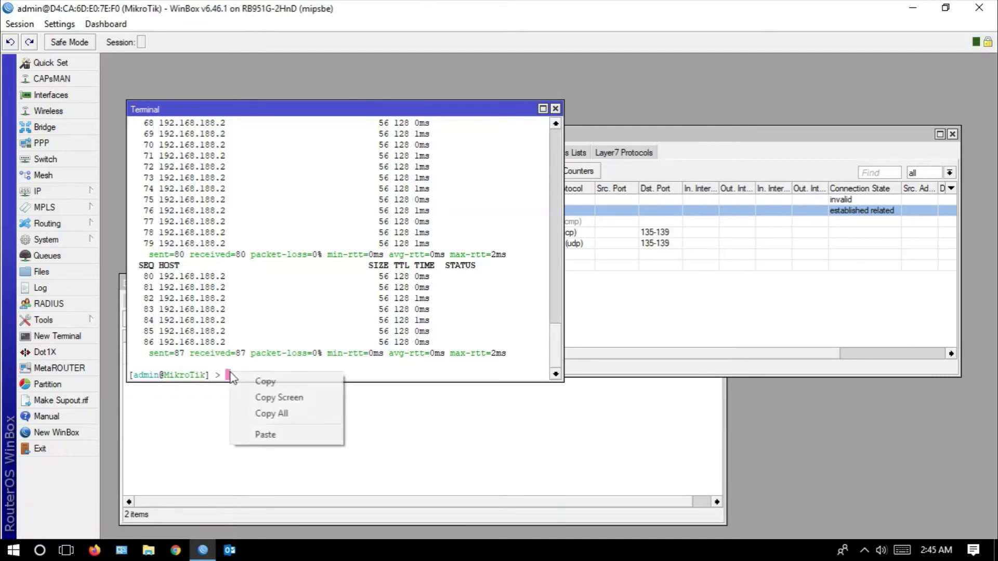
click(264, 434)
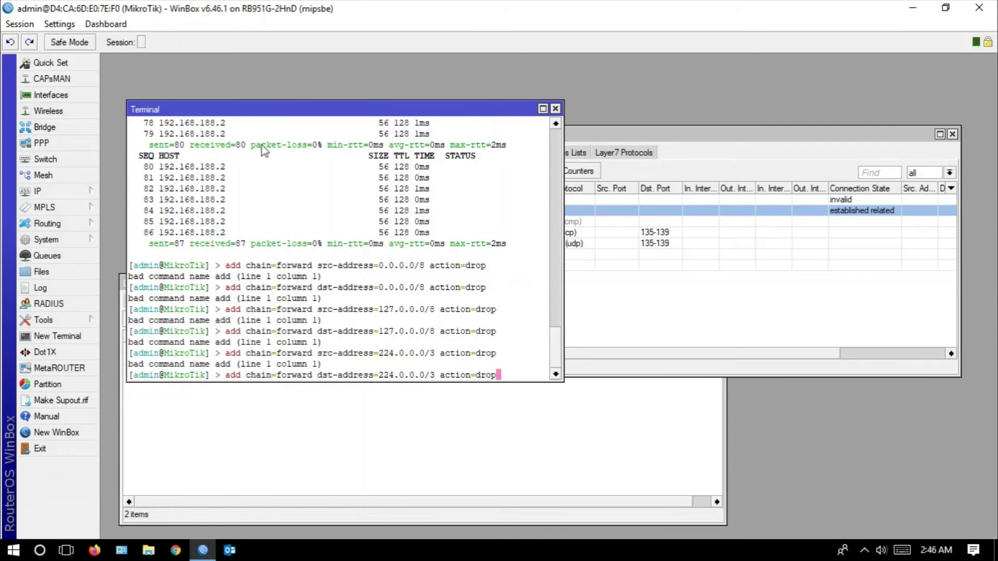
drag(254, 111, 264, 130)
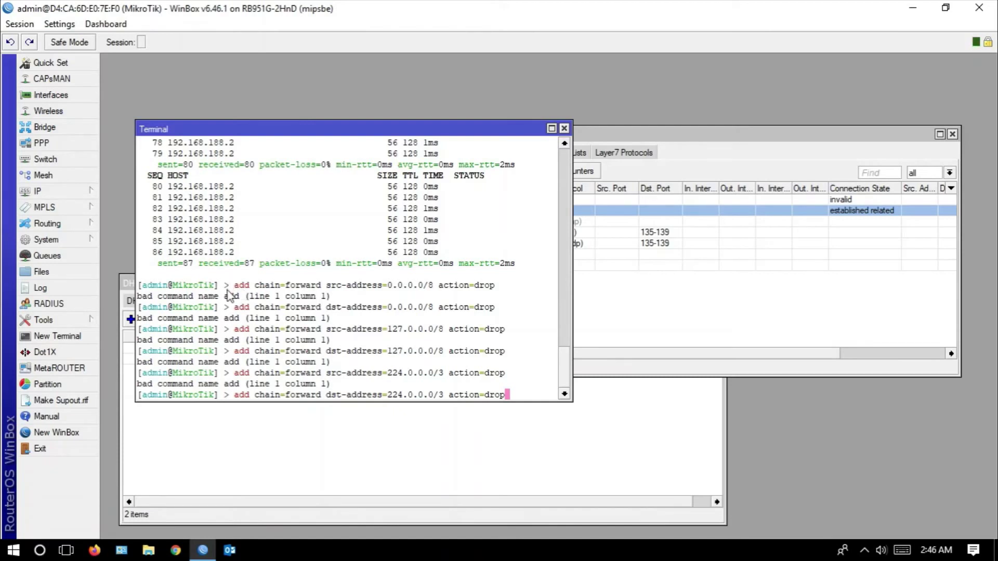
click(81, 192)
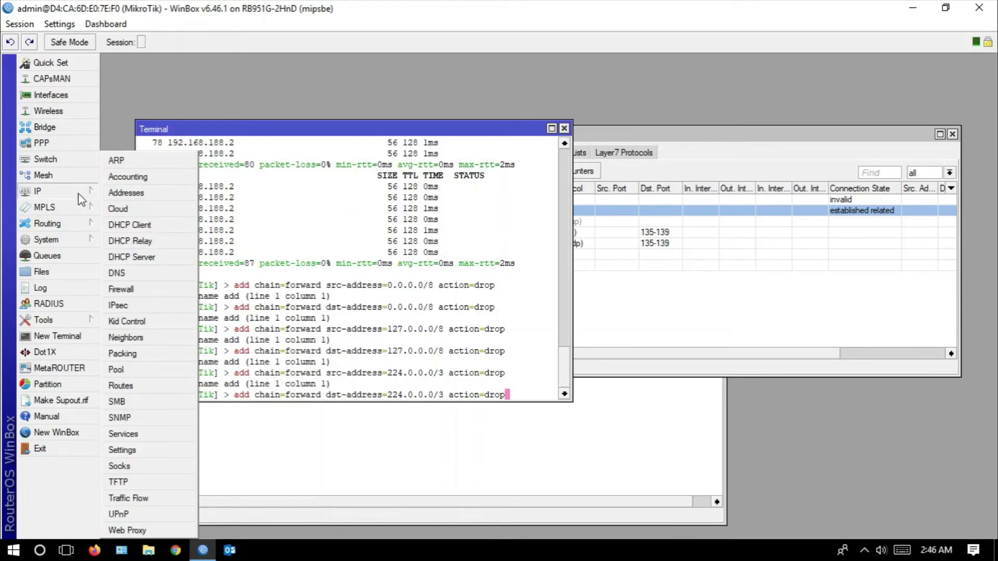
click(146, 287)
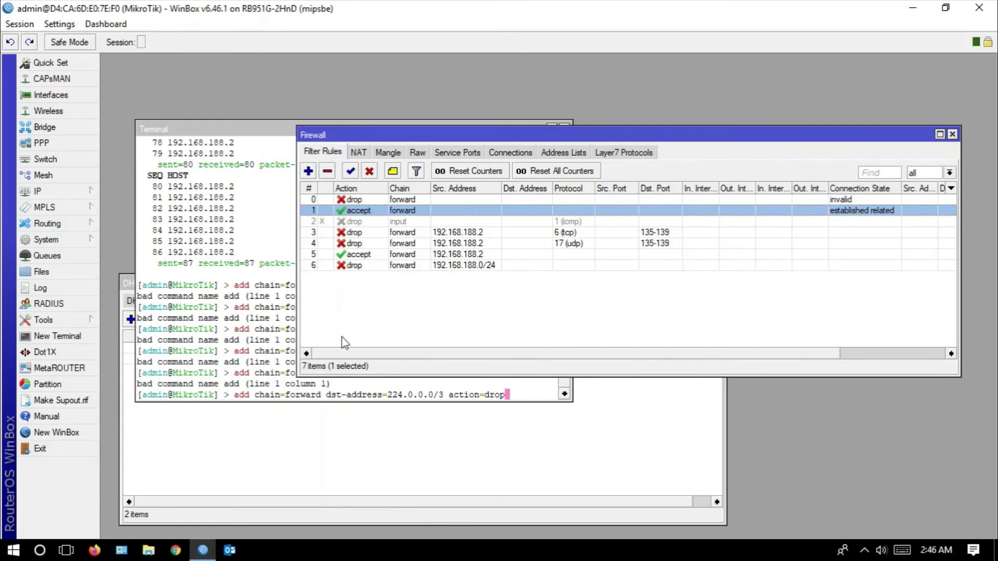
click(347, 397)
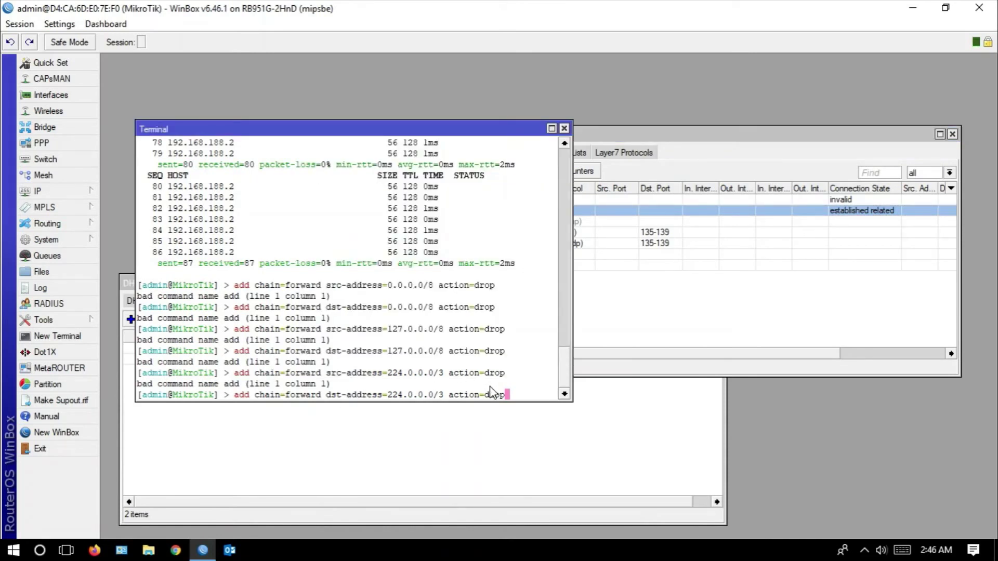
key(Return)
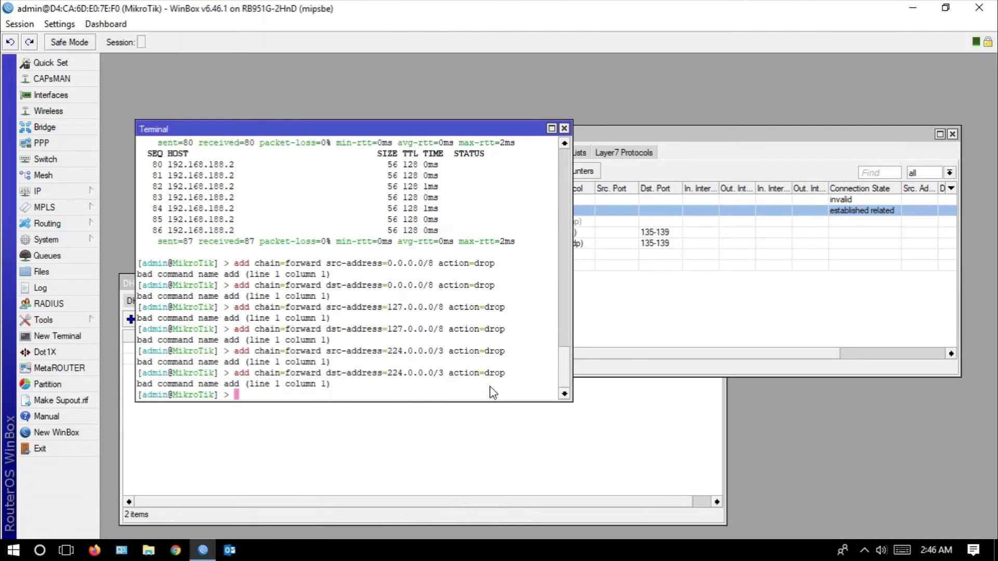
Enter the /ip firewall filter level in the terminal and print its rules
text(/ip fire)
key(Tab)
text(fil)
key(Tab)
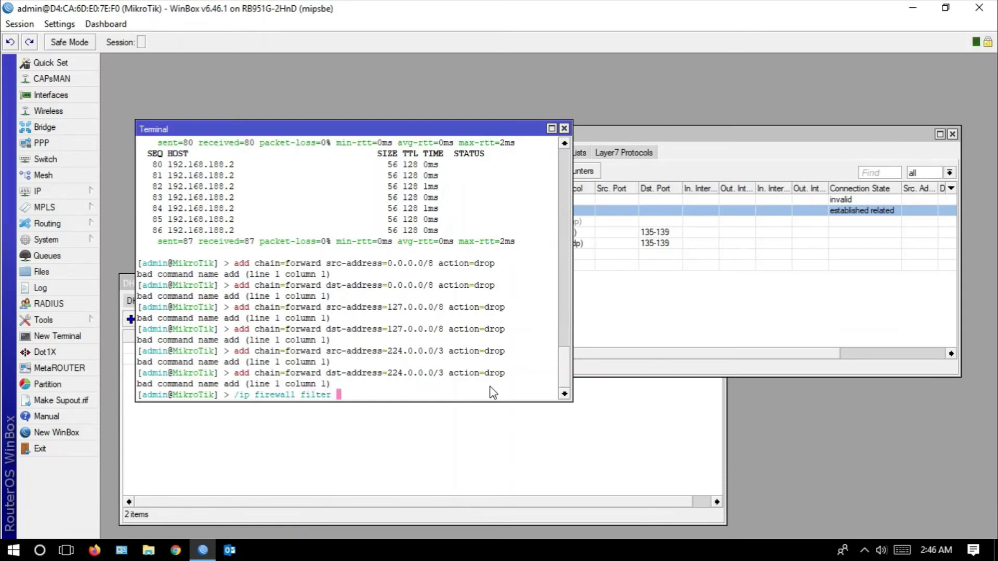
key(Return)
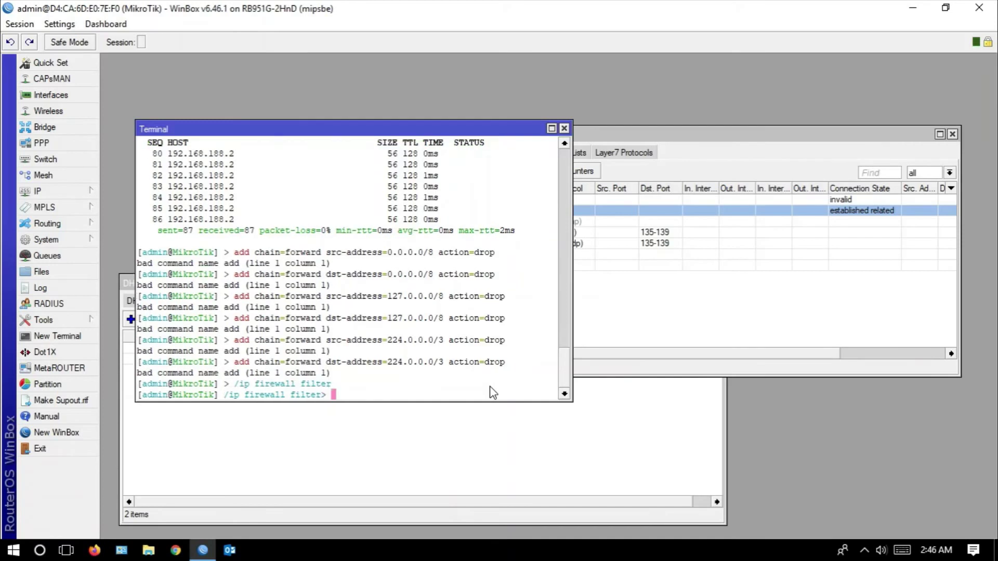
text(print)
key(Return)
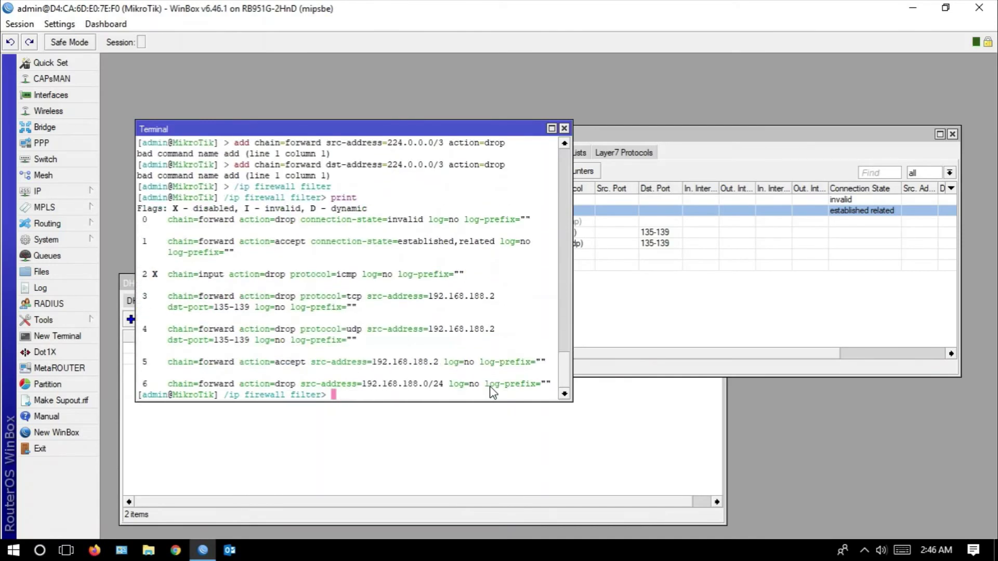
Compare the rules printed in the terminal with the Firewall window's filter list, including the 192.168.188.0/24 drop rule
drag(689, 145, 841, 148)
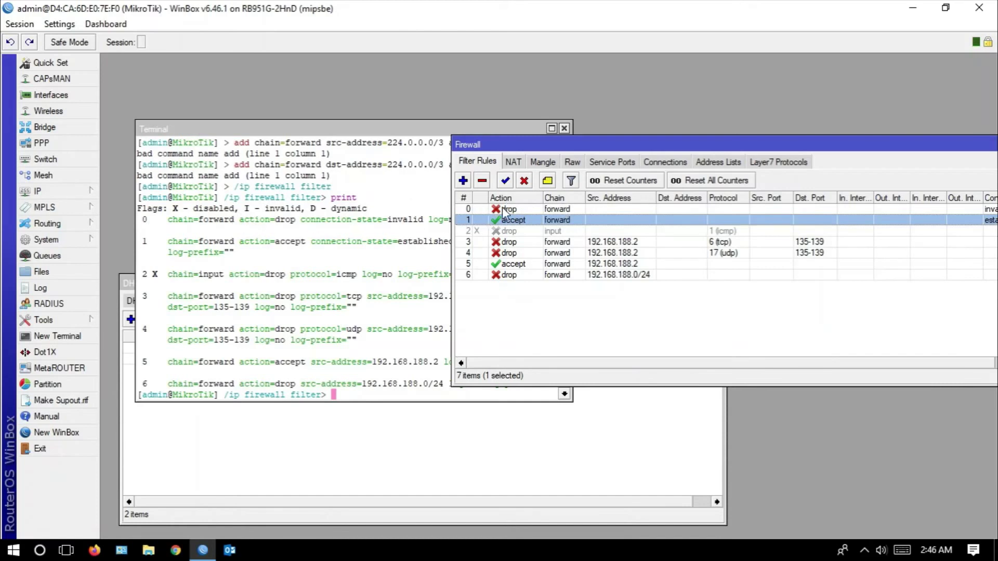
drag(524, 143, 425, 263)
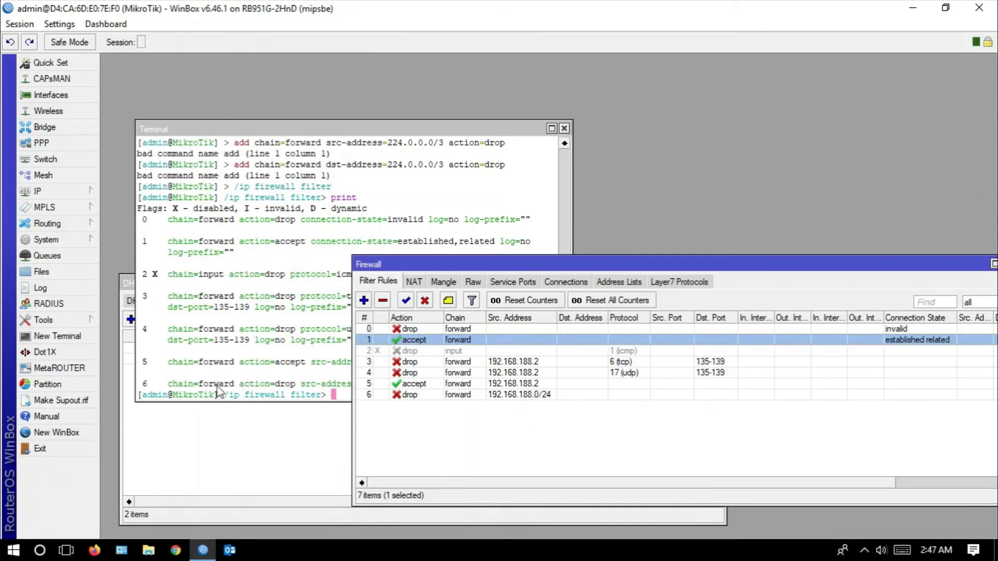
click(473, 396)
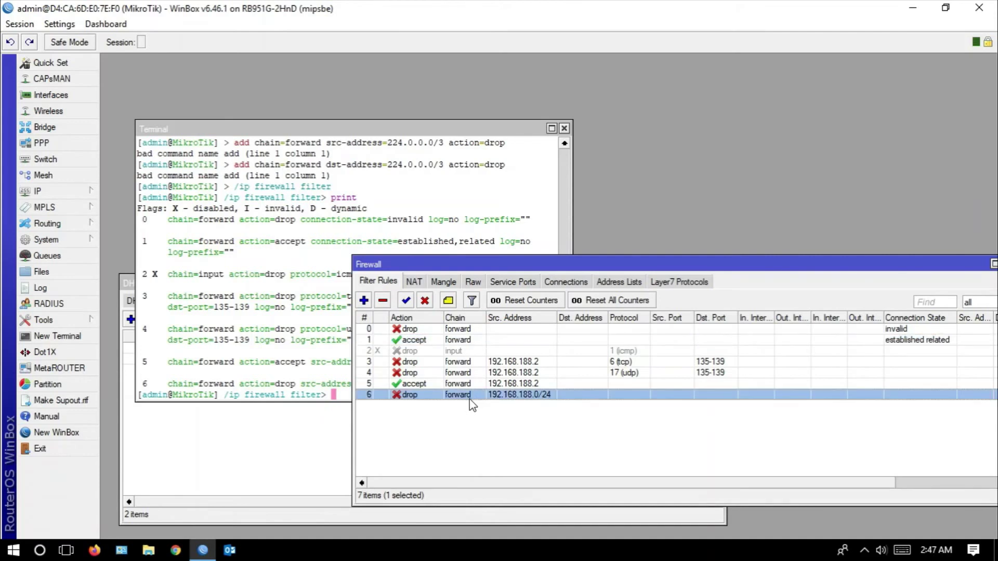
drag(460, 264, 565, 230)
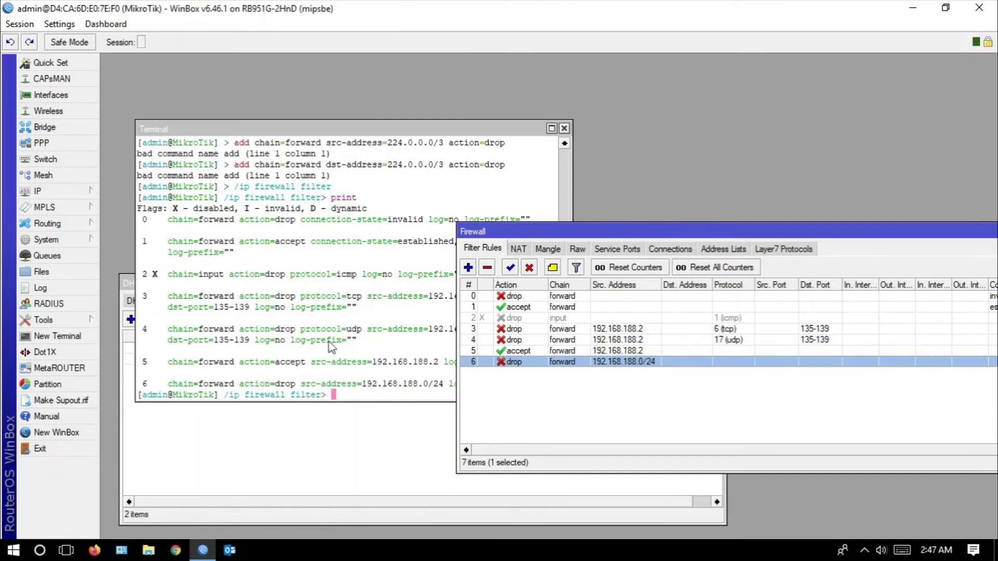
drag(301, 128, 299, 110)
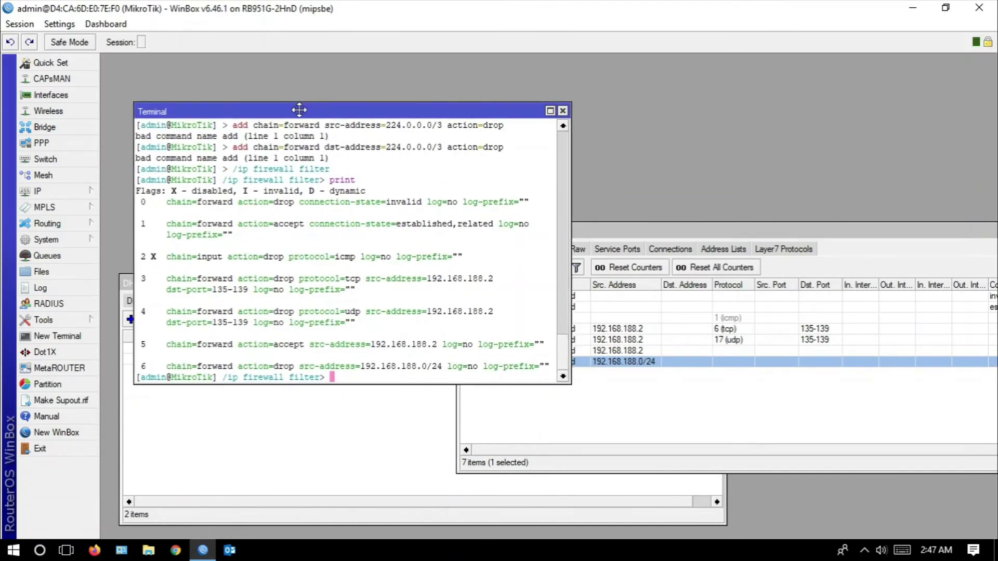
Switch to Chrome and copy the selected block of bogon drop rules again
click(73, 551)
click(485, 515)
right_click(453, 235)
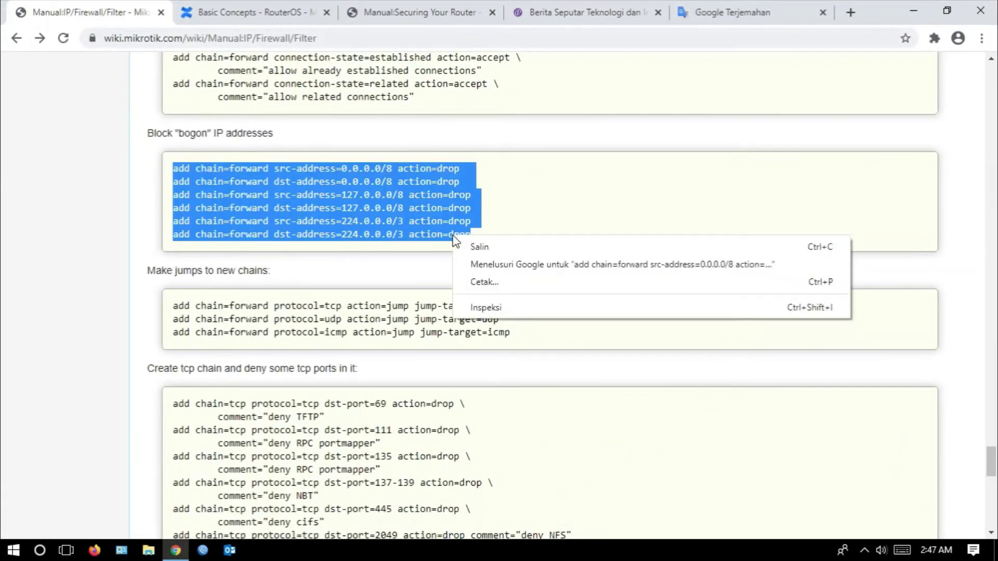
click(461, 243)
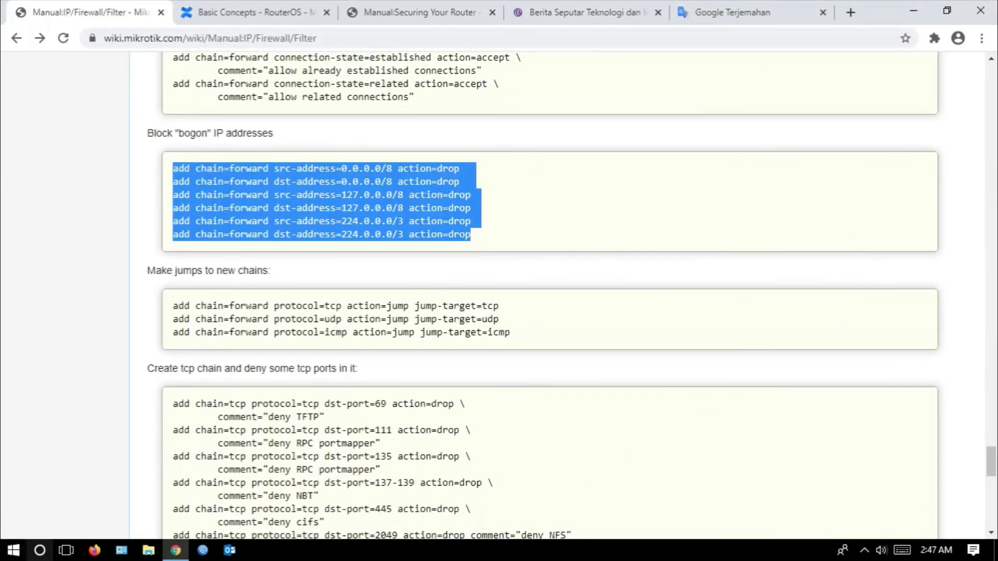
Switch to WinBox and paste the copied bogon rules into the terminal at the /ip firewall filter prompt
click(66, 550)
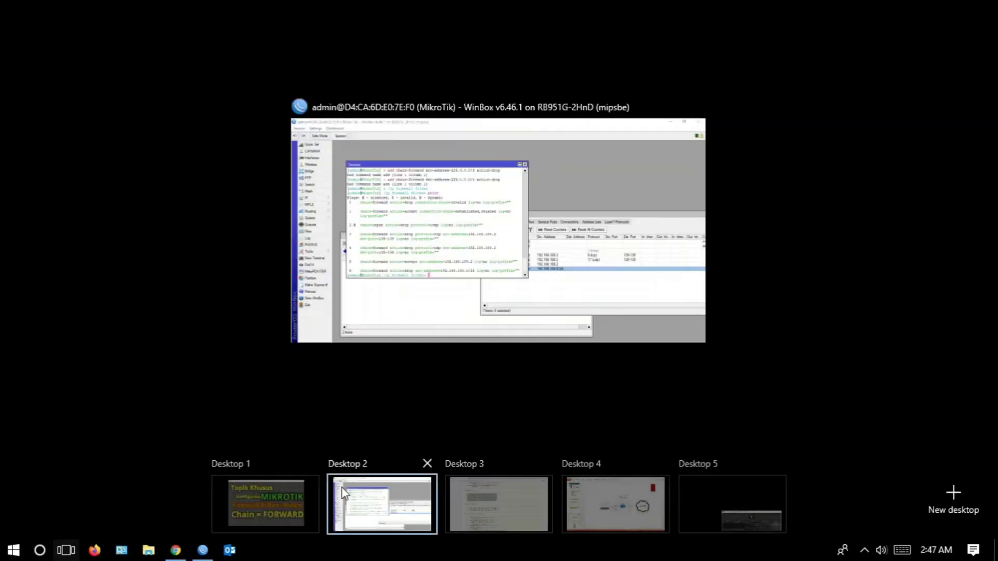
click(342, 488)
right_click(347, 382)
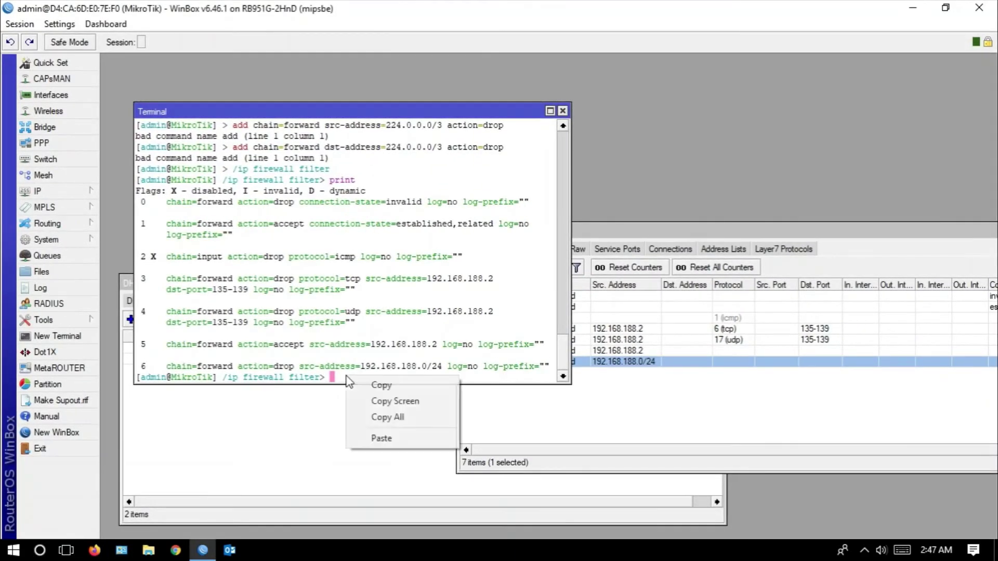
click(378, 447)
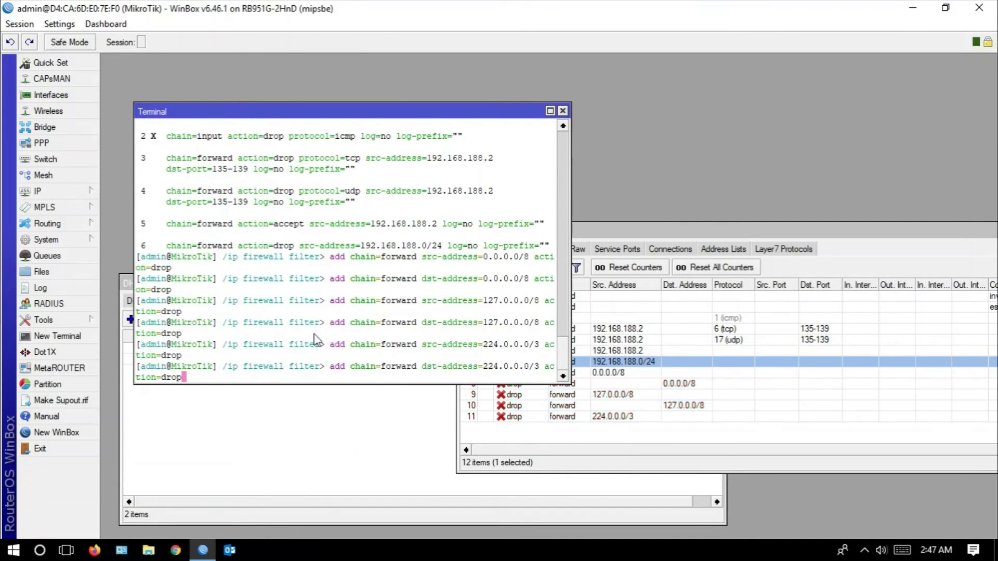
Widen the terminal and run the final rule, add chain=forward dst-address=224.0.0.0/3 action=drop
drag(566, 275, 712, 276)
scroll(310, 202, up, 5)
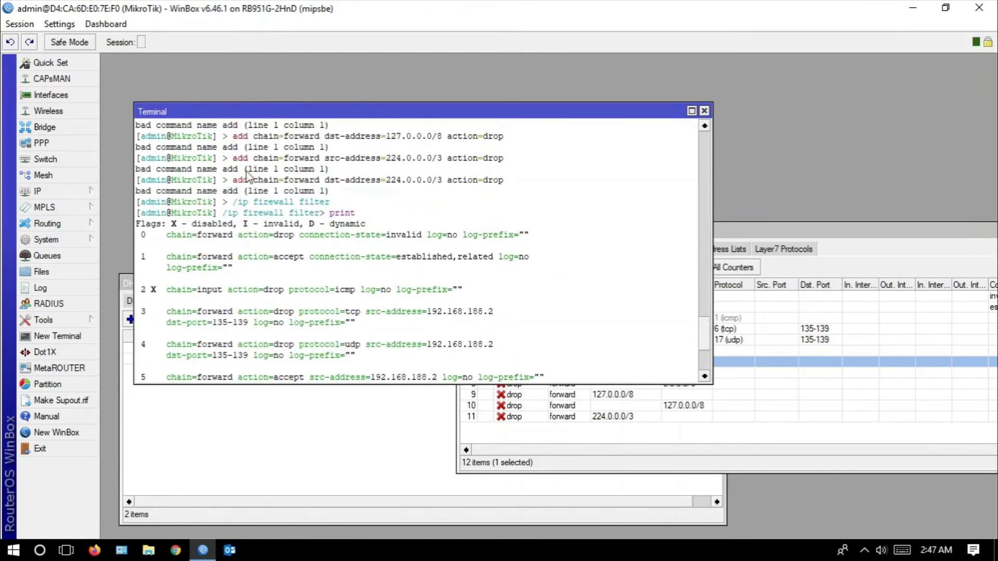
scroll(251, 255, down, 5)
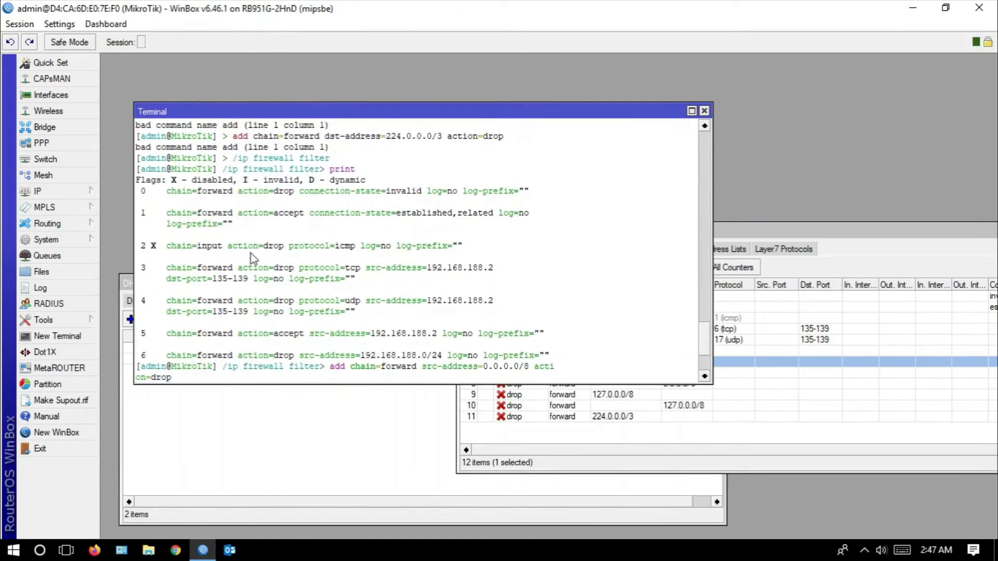
key(Up)
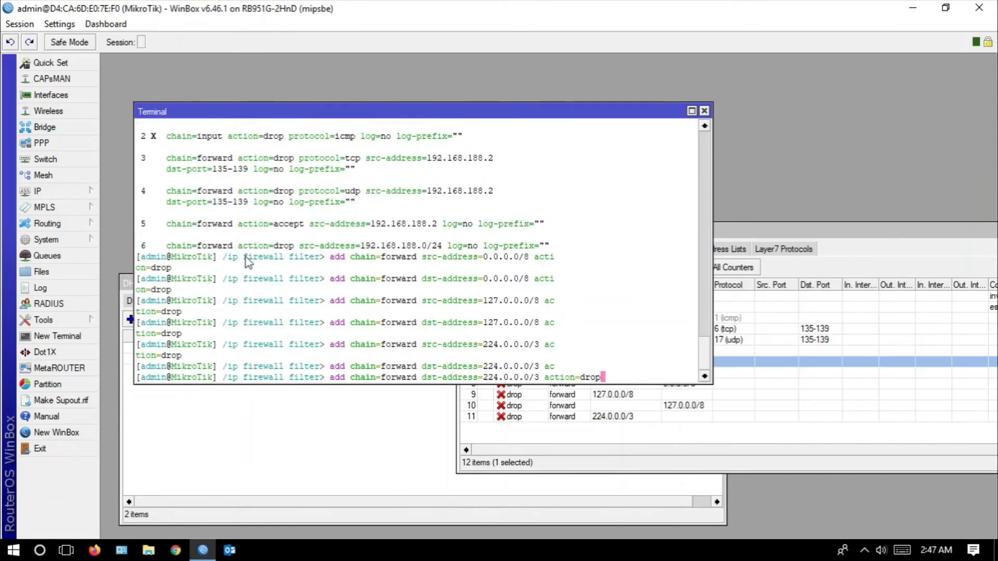
key(Return)
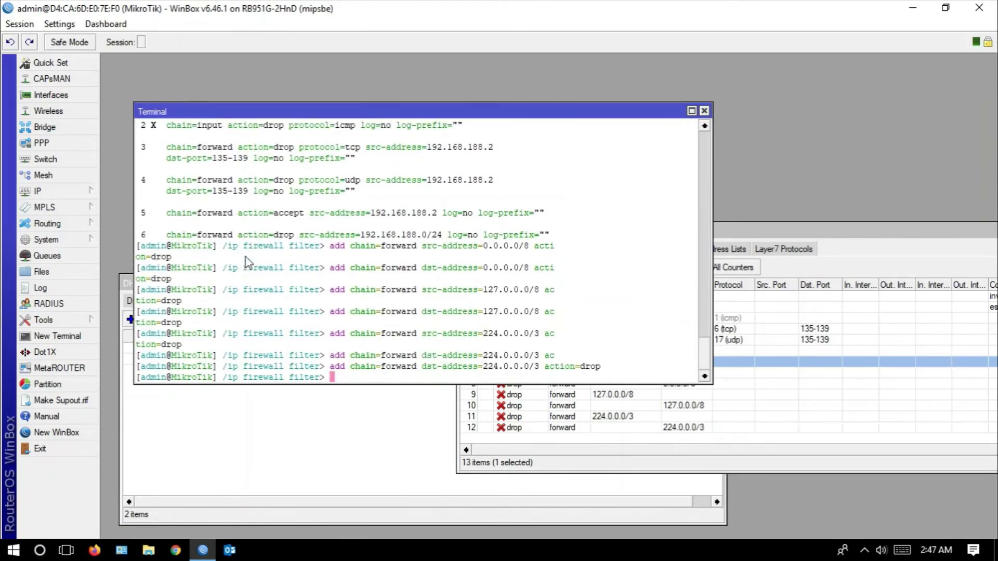
Bring the Firewall window over the terminal and select bogon drop rules 7 to 12 for review
click(809, 231)
drag(809, 231, 580, 89)
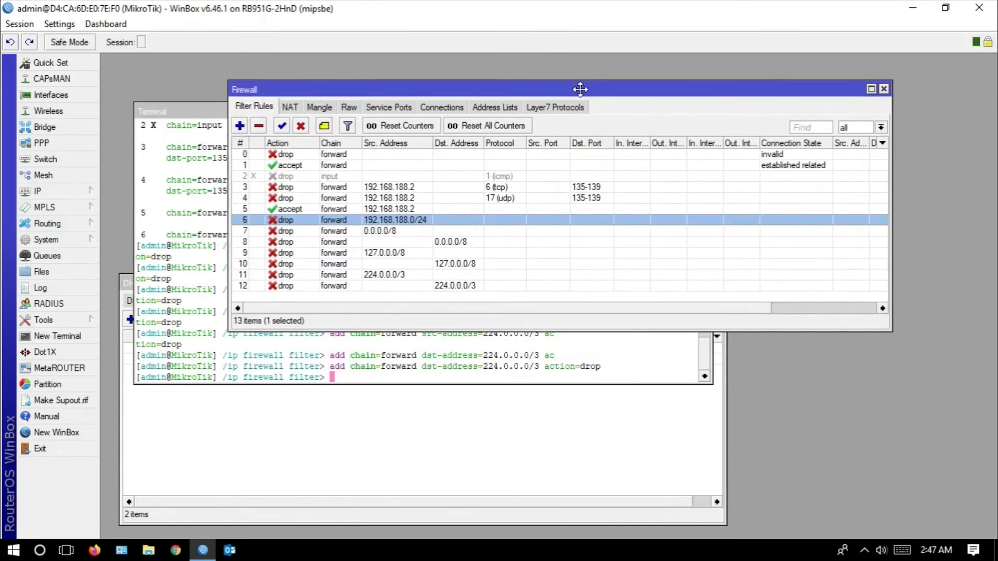
drag(291, 235, 316, 228)
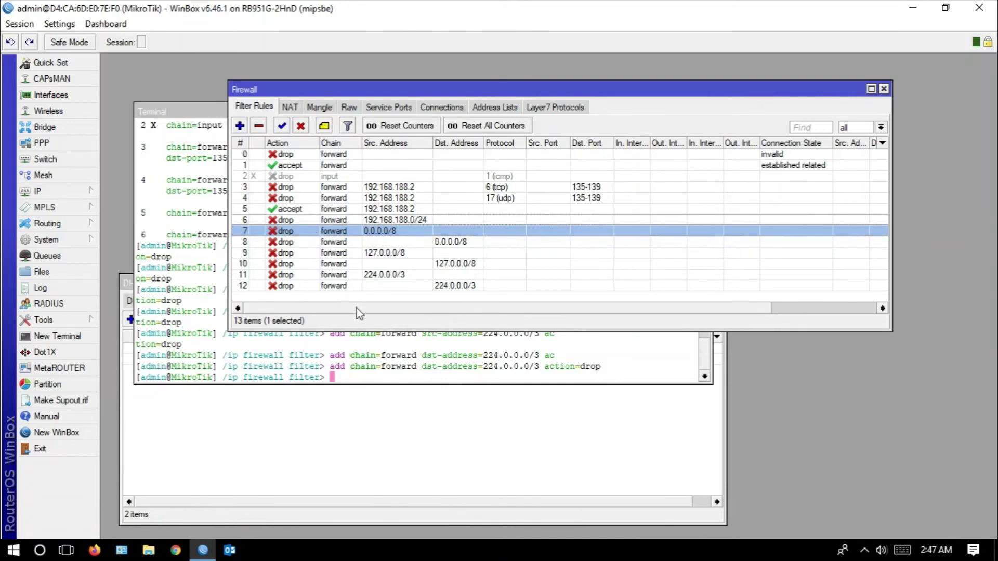
shift+click(365, 287)
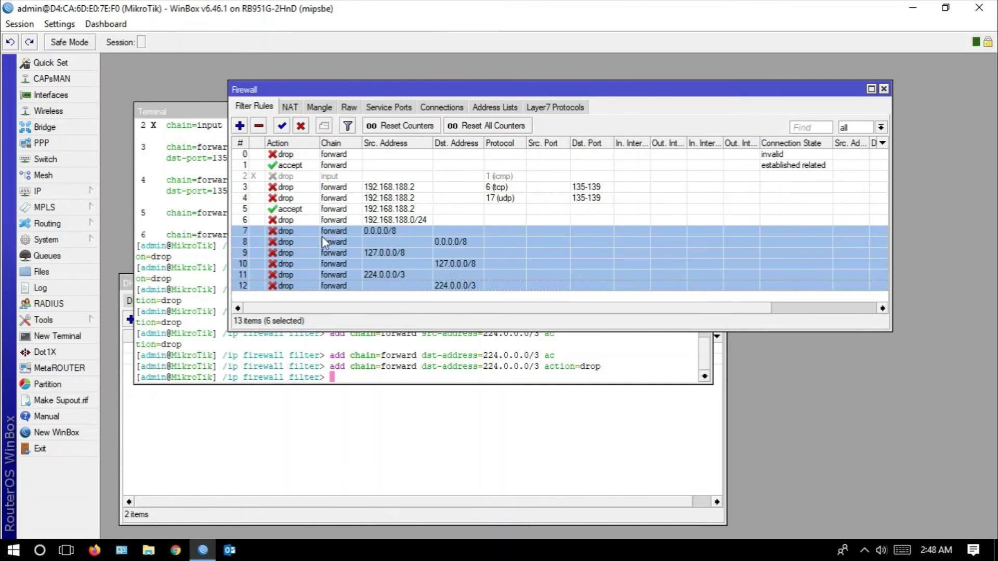
Switch to the MikroTik manual in Chrome and examine the chain=tcp setting in the rules that deny tcp ports
click(240, 128)
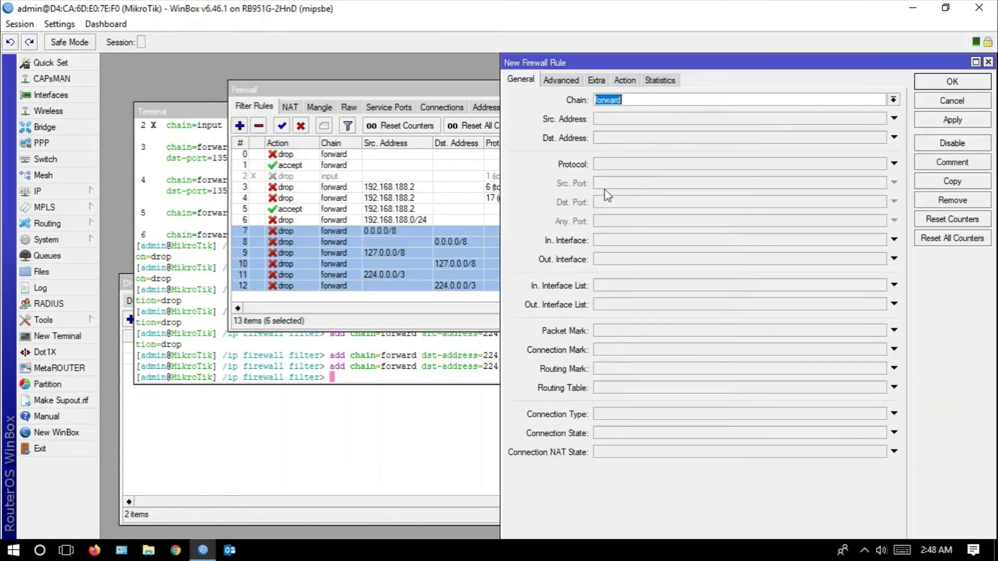
click(942, 100)
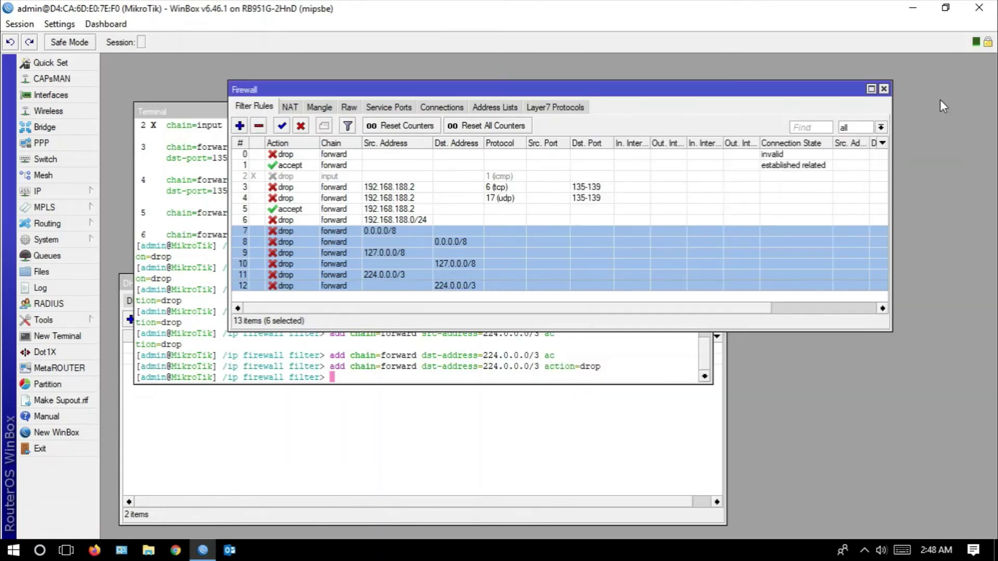
click(66, 550)
click(510, 503)
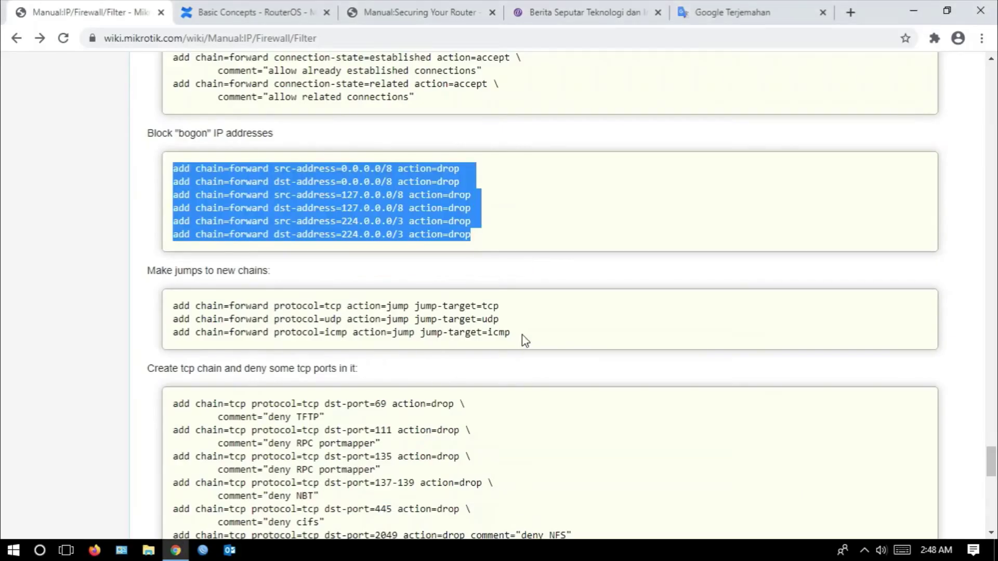
click(520, 337)
scroll(468, 332, down, 2)
drag(173, 332, 540, 431)
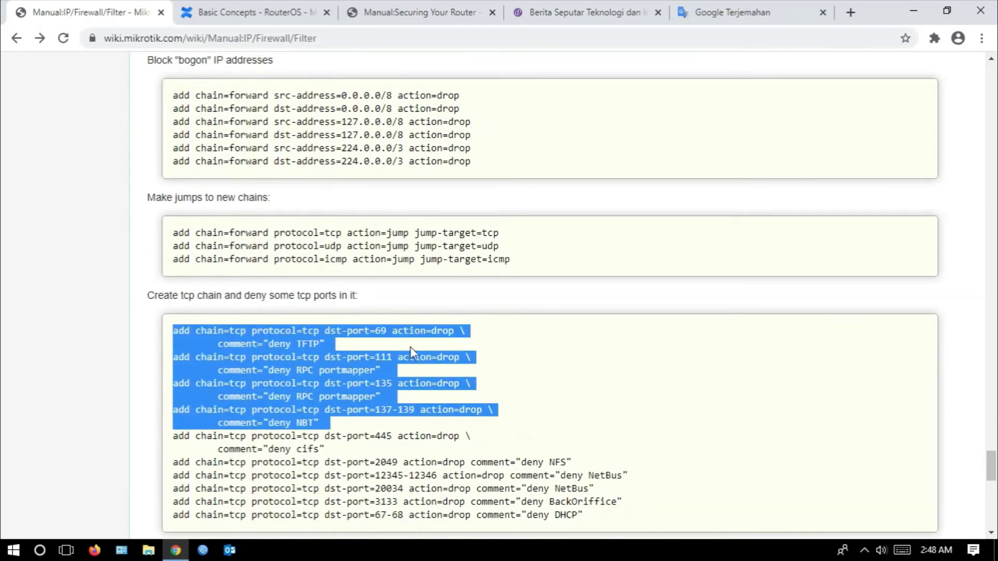
click(227, 331)
drag(197, 333, 248, 331)
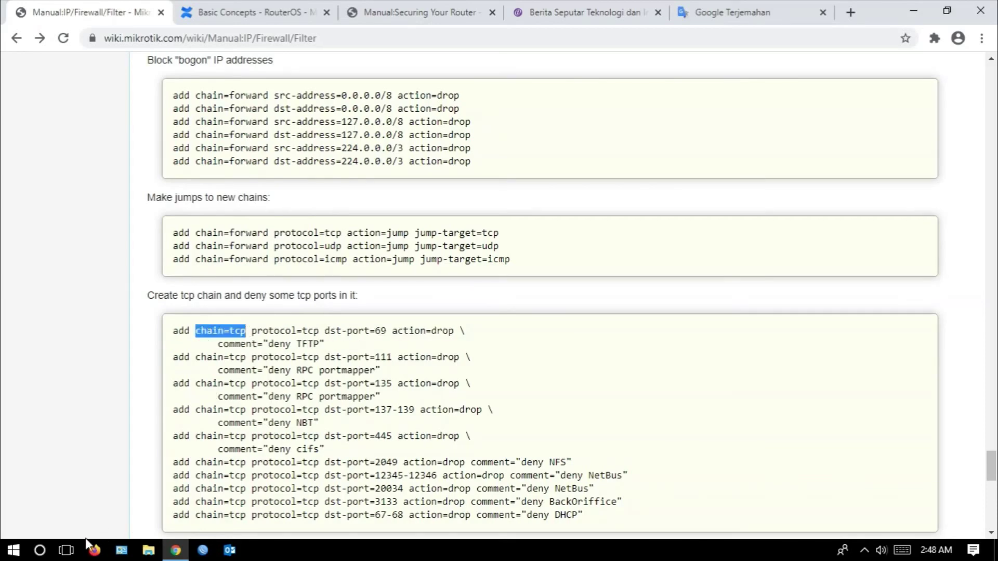
Switch to WinBox, start a new firewall filter rule, and list the chains available for it
click(66, 551)
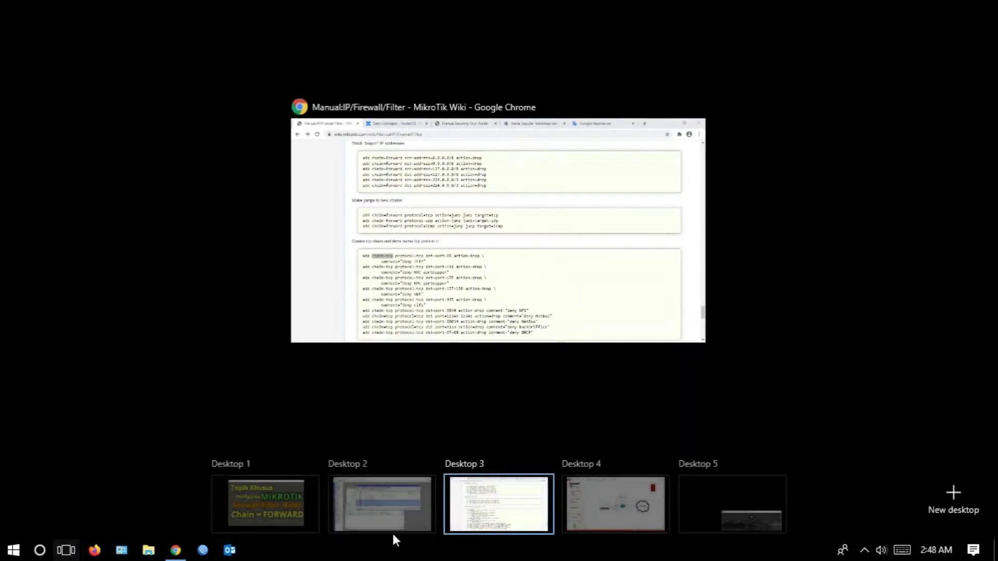
click(405, 509)
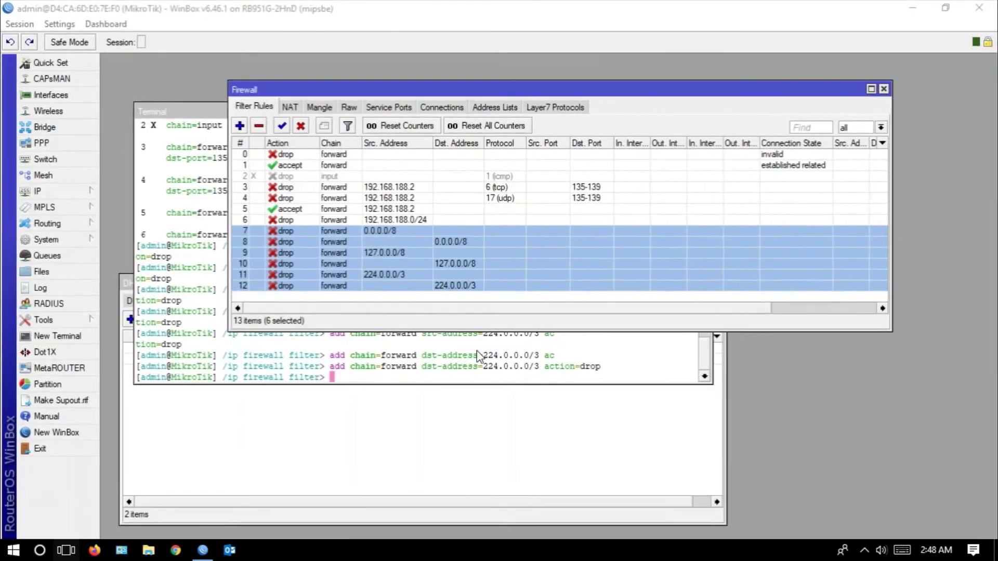
click(239, 125)
click(893, 100)
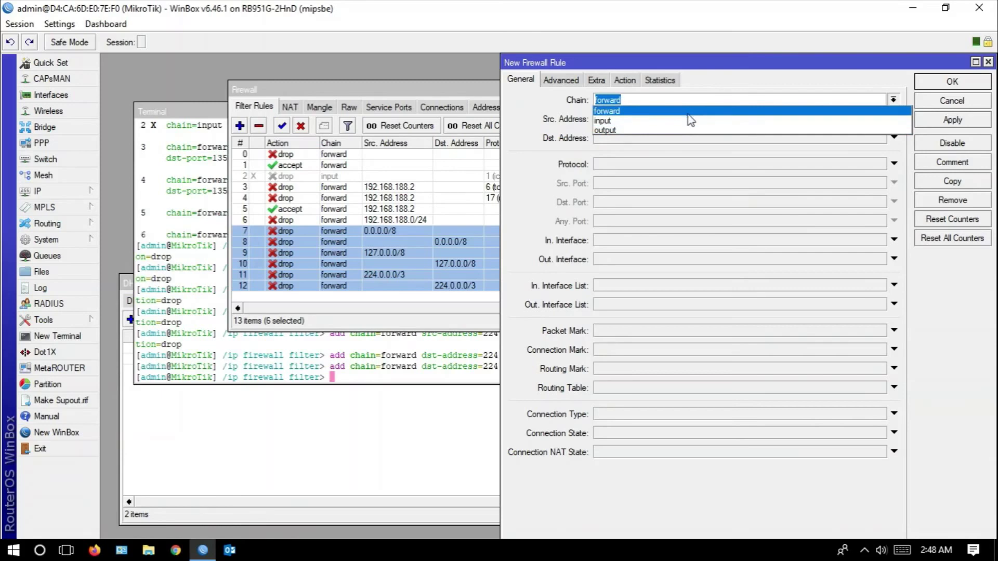
Switch to Chrome and read the three jump rules under "Make jumps to new chains" in the manual
click(66, 550)
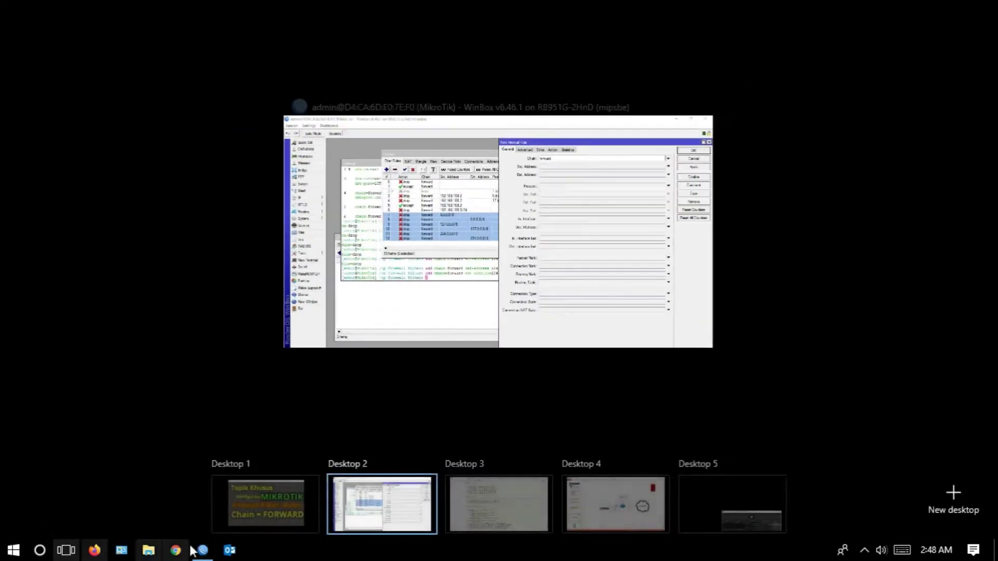
click(498, 502)
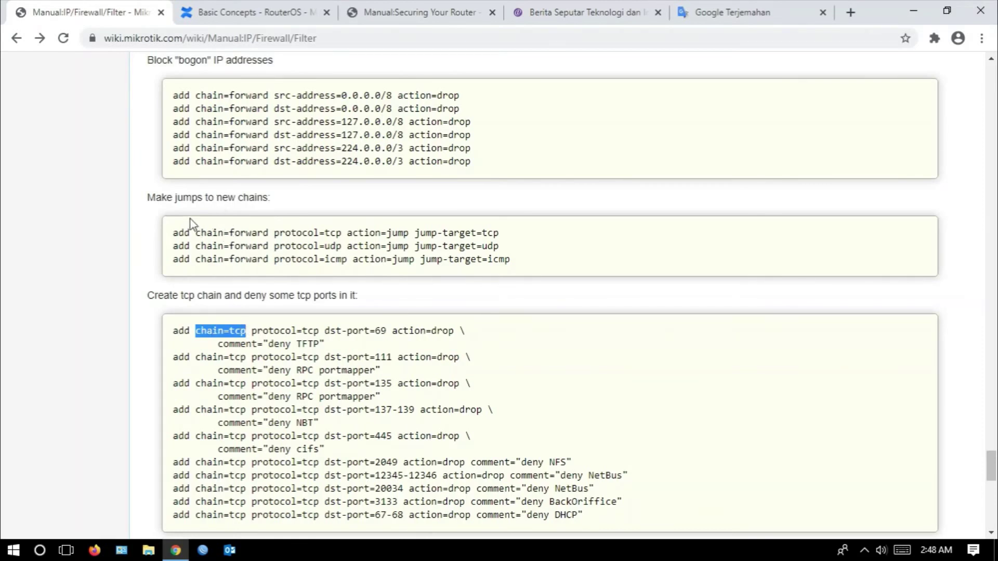
drag(149, 197, 268, 205)
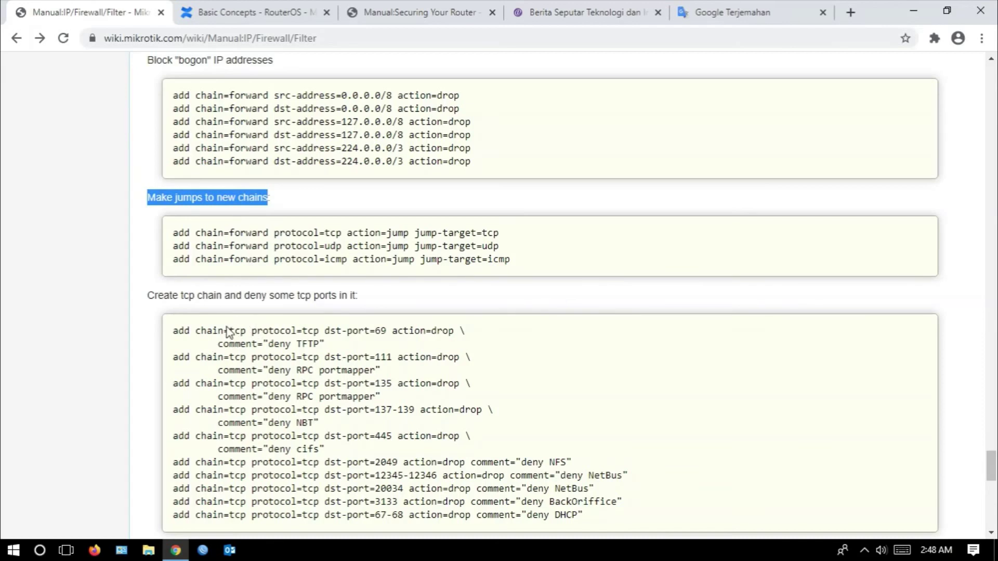
drag(179, 234, 523, 275)
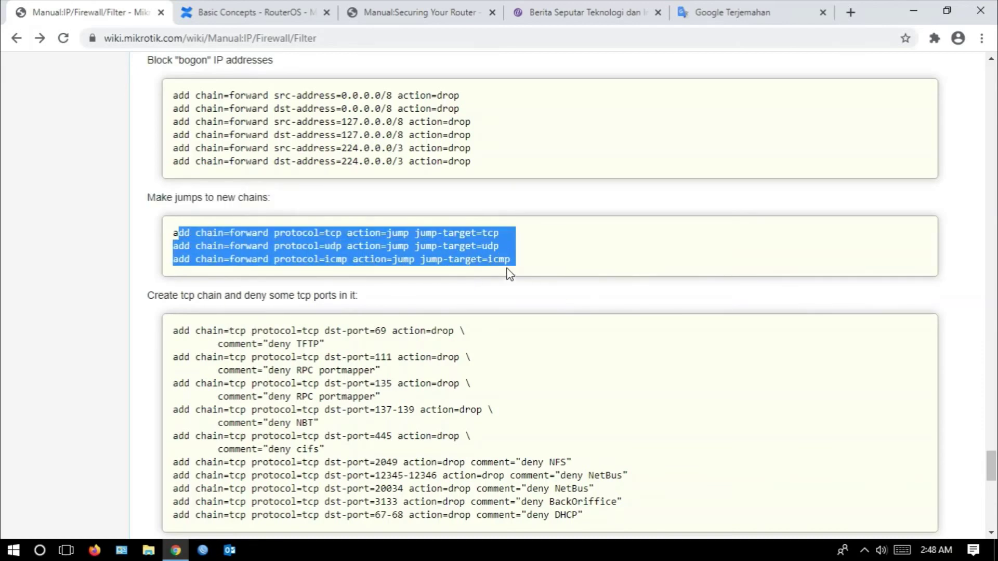
click(510, 263)
drag(518, 263, 182, 233)
click(407, 239)
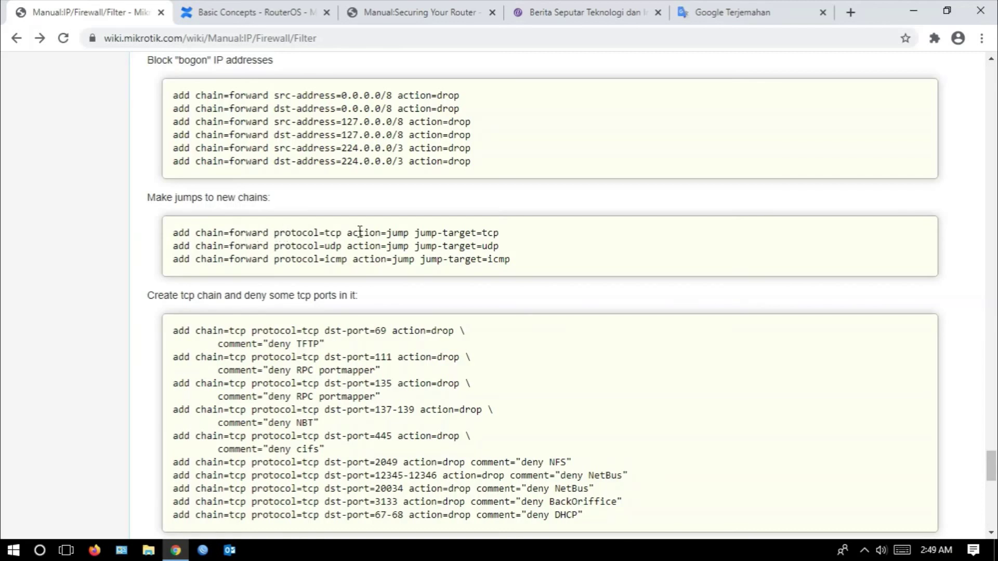
Compare the manual's chain=forward, jump-target=tcp rule with the port-blocking rules in the tcp chain
drag(235, 233, 470, 238)
drag(483, 232, 498, 234)
drag(229, 331, 250, 333)
scroll(253, 335, down, 4)
scroll(253, 335, up, 3)
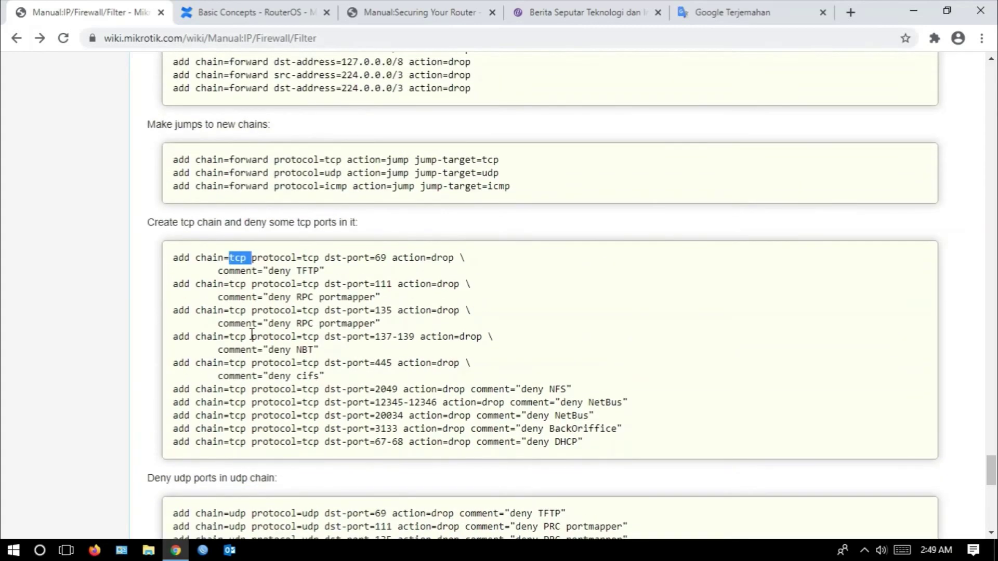
scroll(253, 335, down, 3)
scroll(252, 334, up, 2)
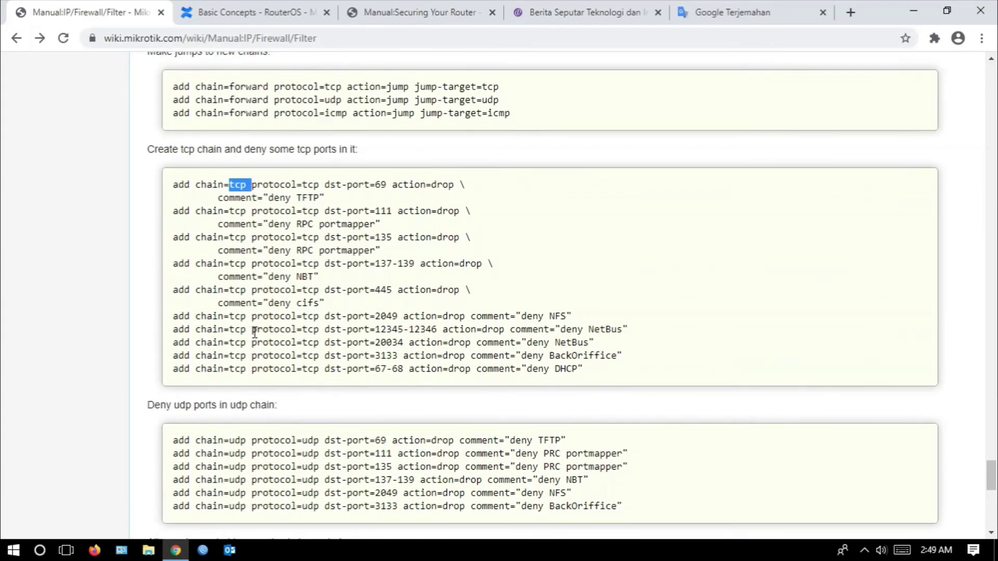
drag(178, 187, 620, 368)
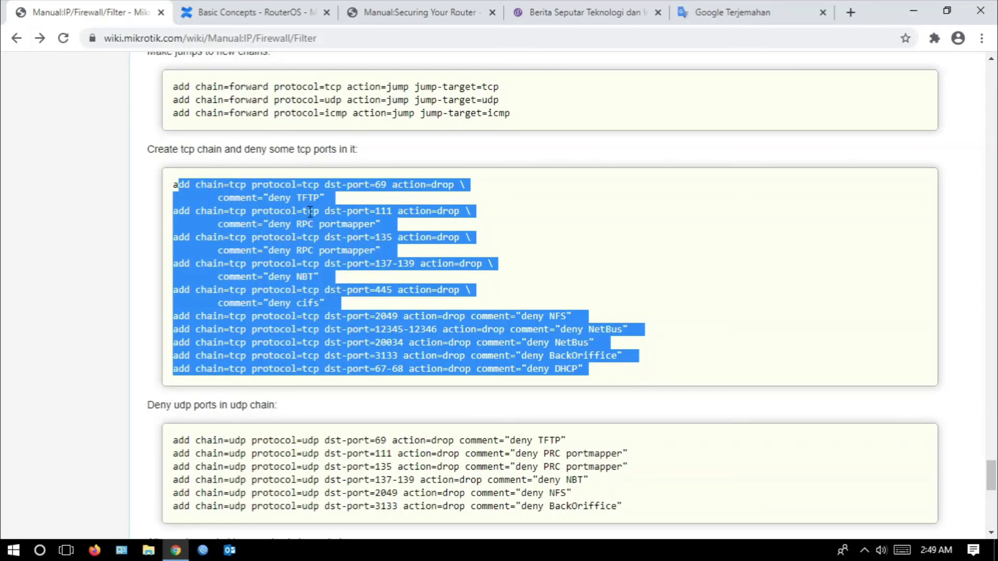
drag(415, 88, 503, 90)
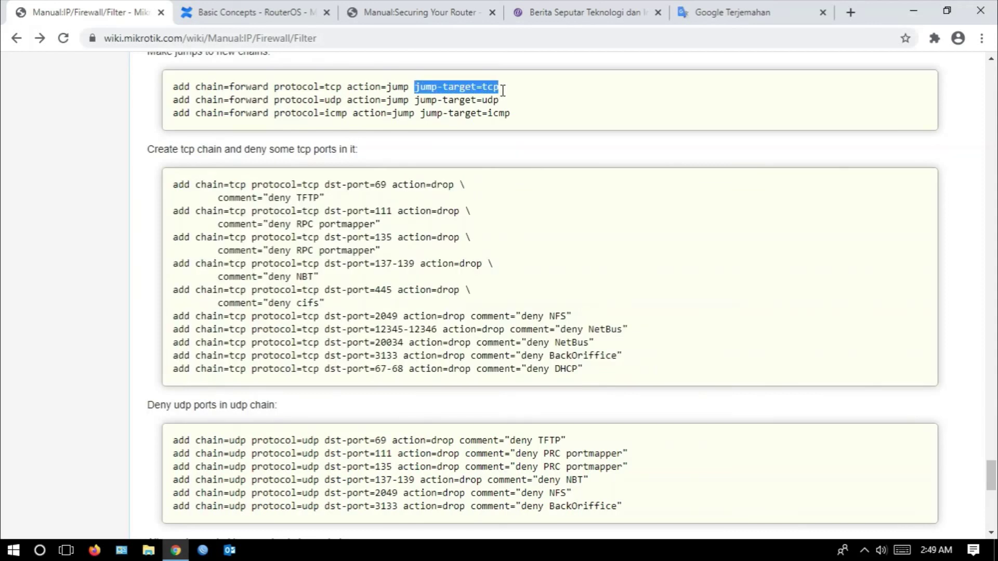
drag(270, 88, 234, 92)
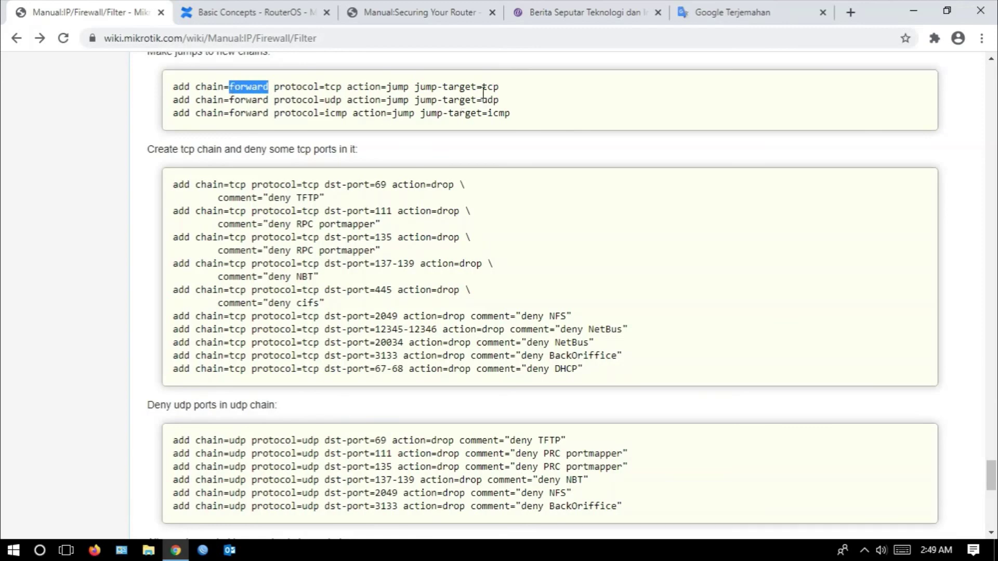
Switch to WinBox and reposition the New Firewall Rule window, showing its general settings with the forward chain
click(65, 550)
mouse_move(383, 510)
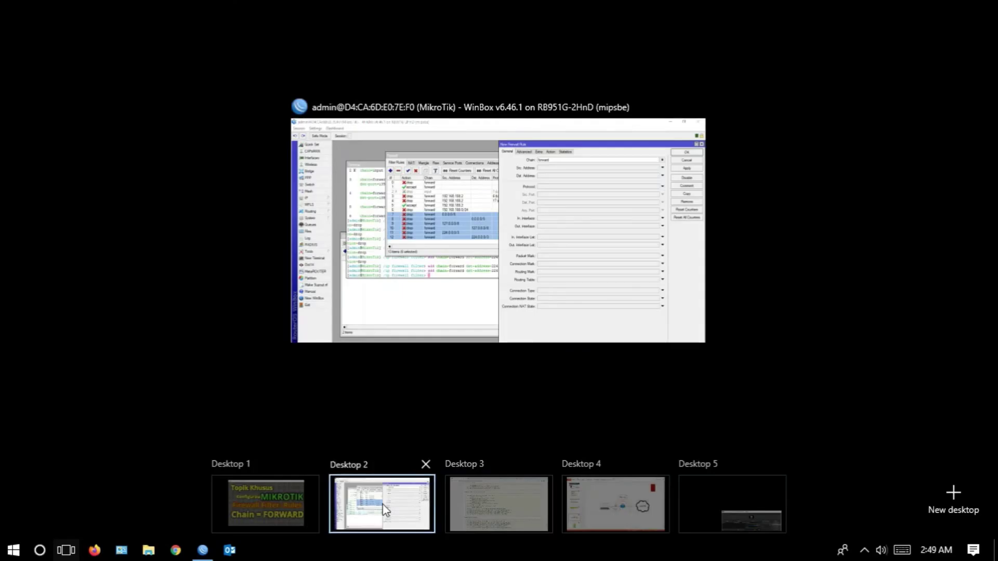
click(265, 503)
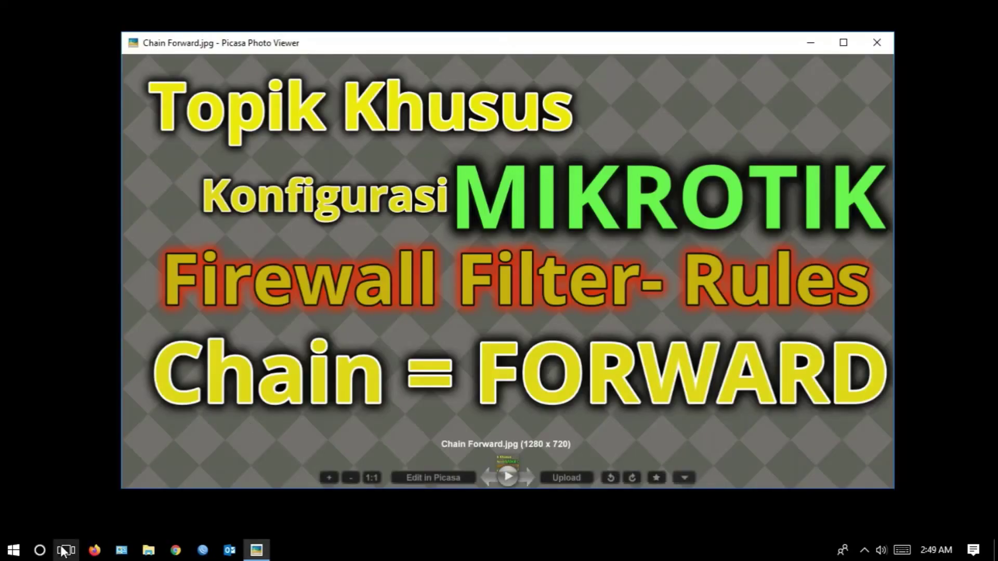
click(62, 551)
click(372, 531)
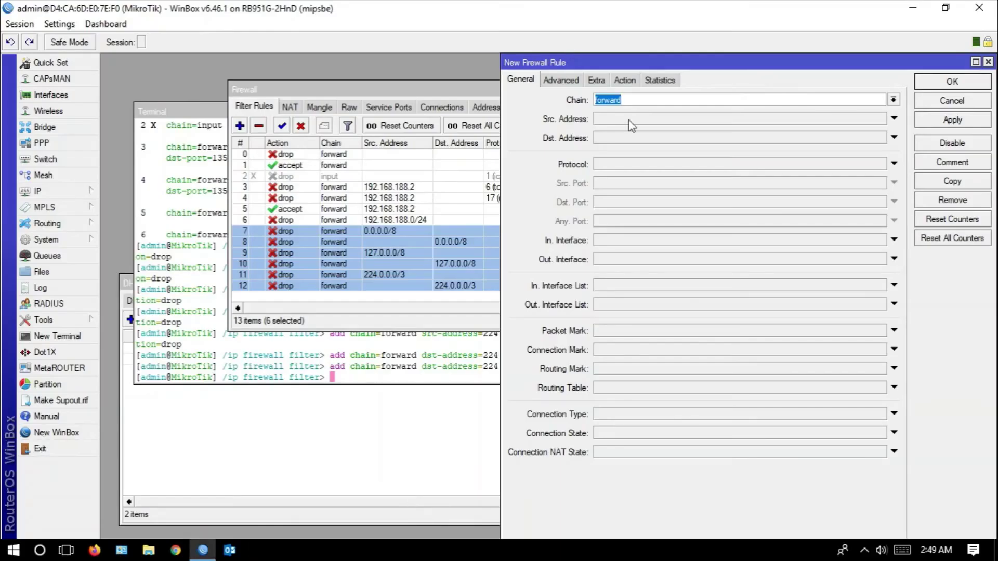
click(623, 80)
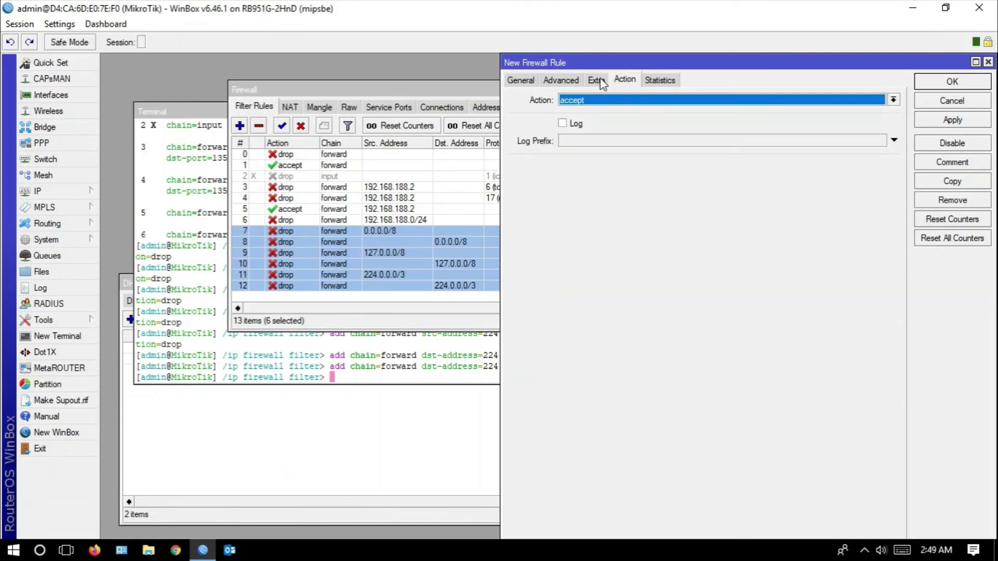
click(560, 80)
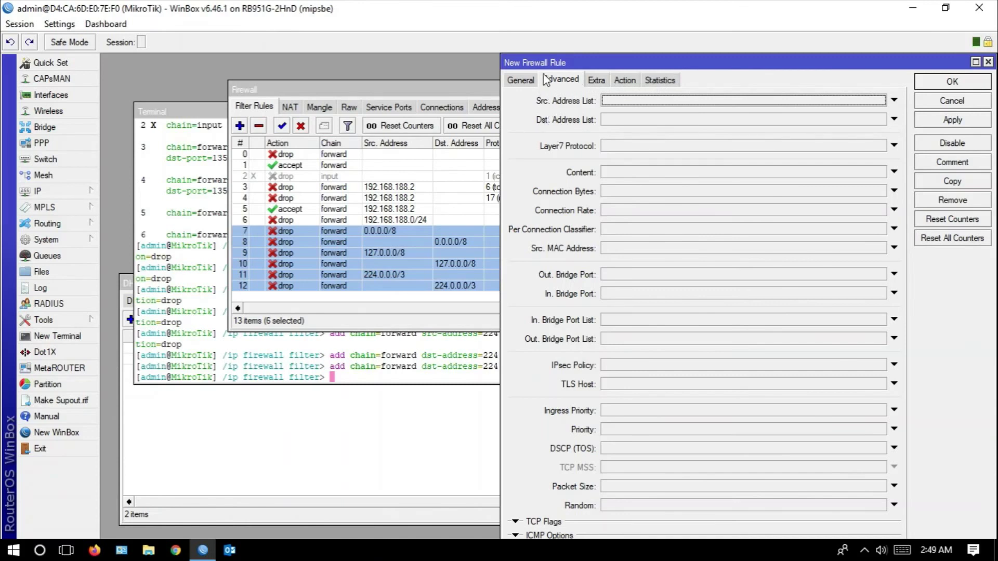
drag(543, 63, 382, 44)
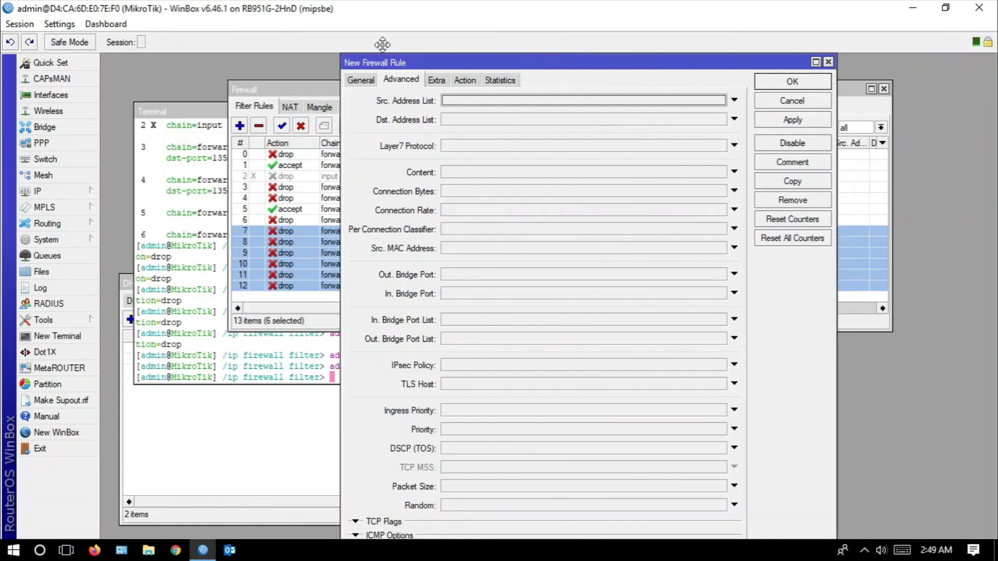
click(361, 80)
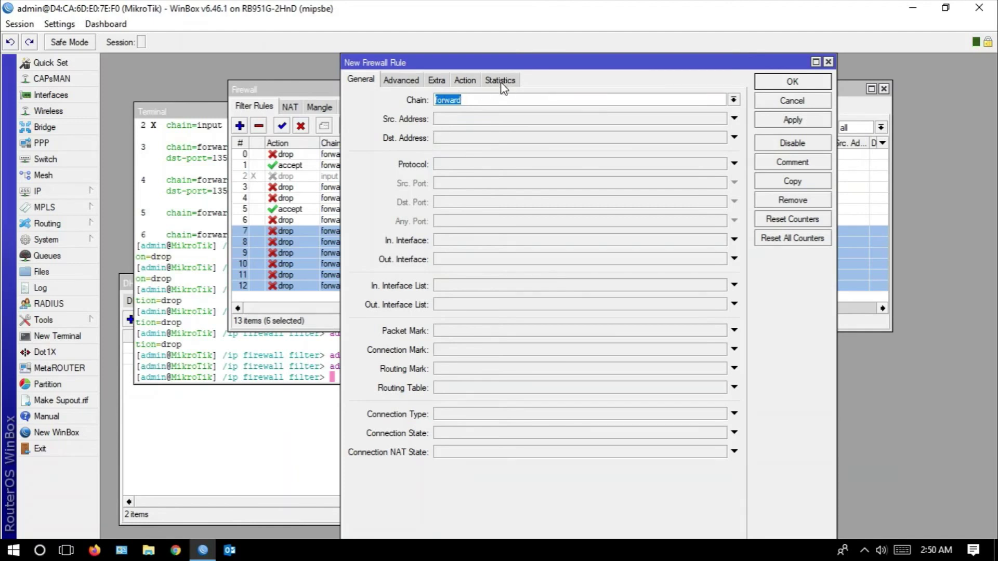
Set the new forward rule's action to jump with tcp as the jump target
click(469, 81)
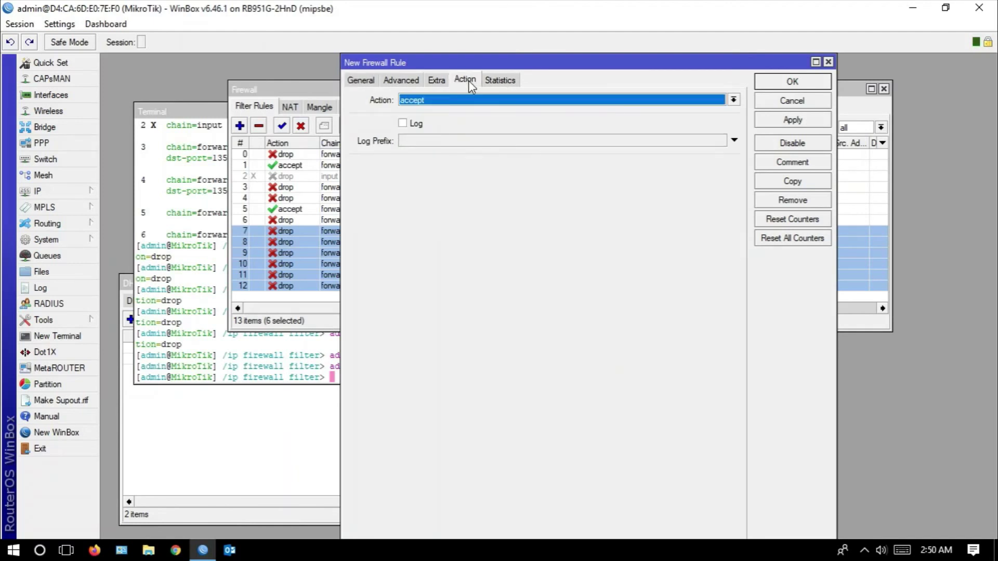
click(474, 100)
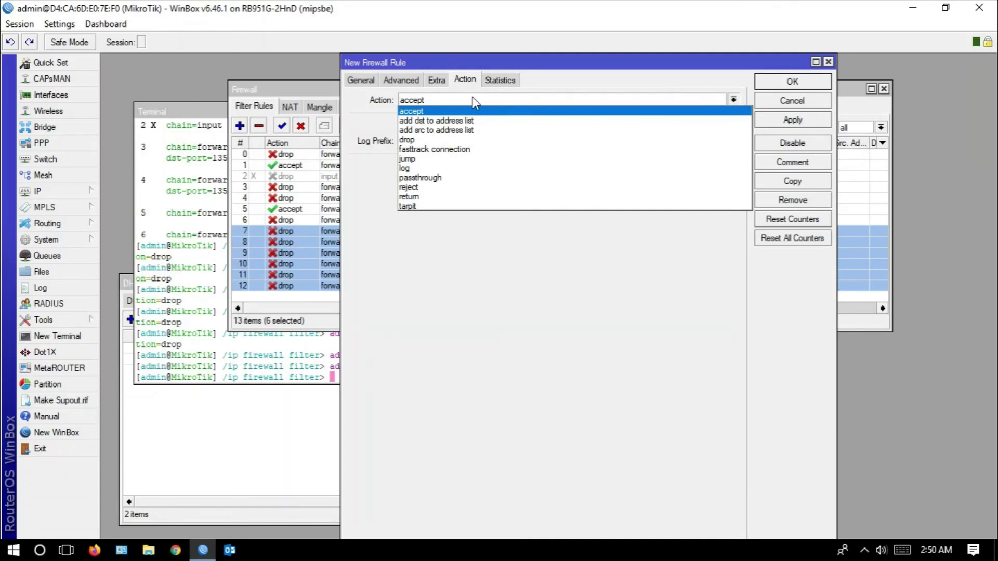
click(460, 158)
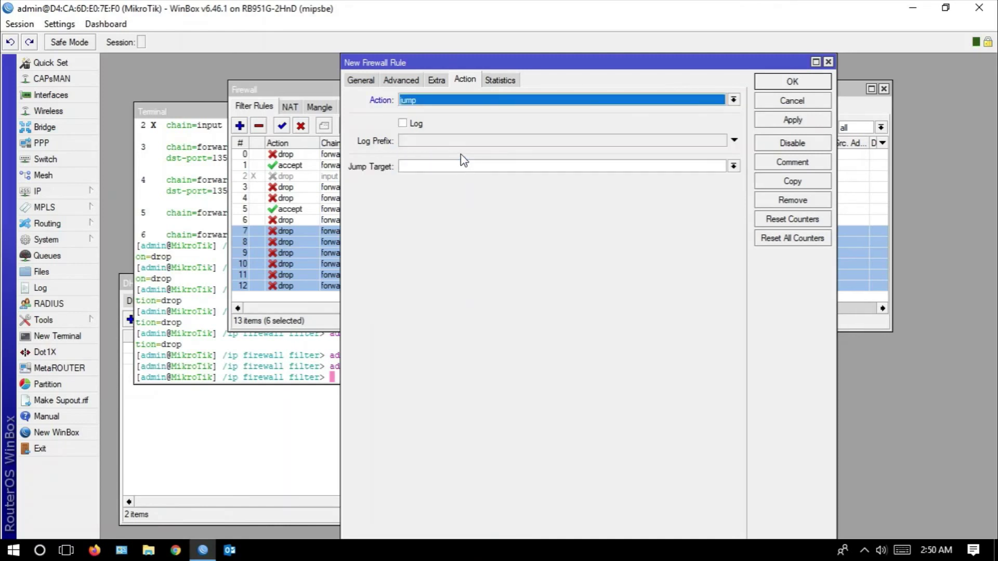
click(467, 167)
text(tcp)
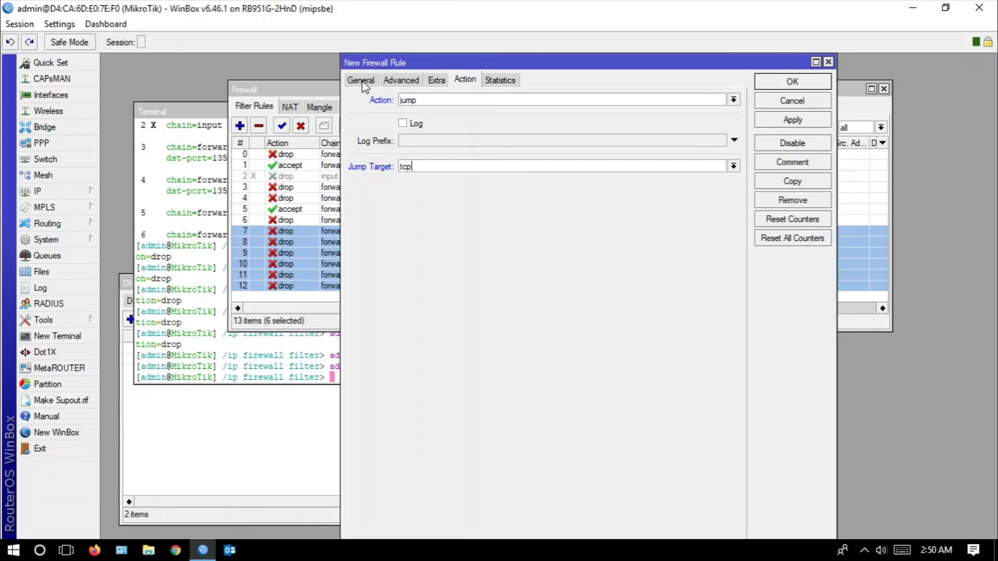
Switch to Chrome and check action=jump and chain=forward in the manual's first jump rule
click(66, 550)
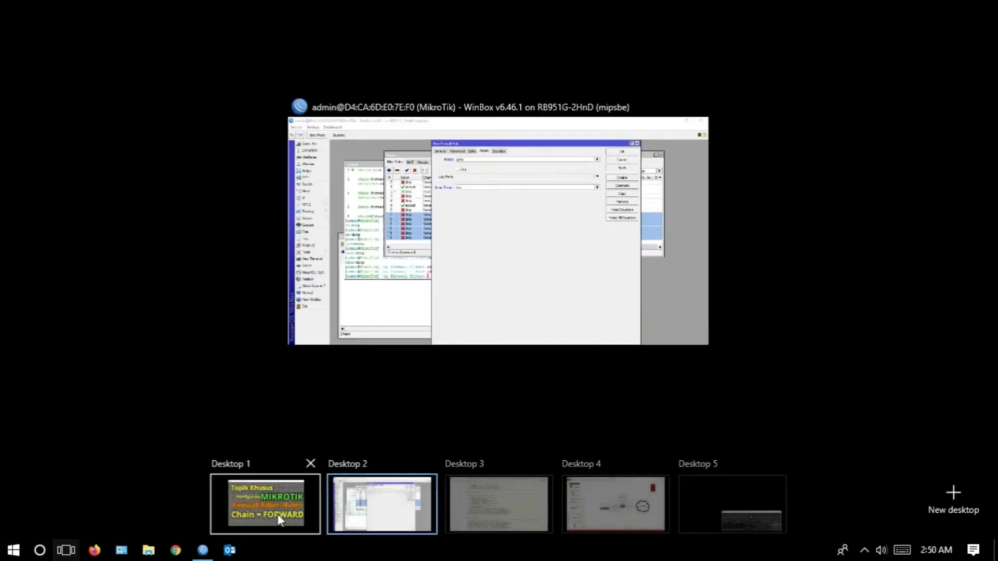
click(504, 503)
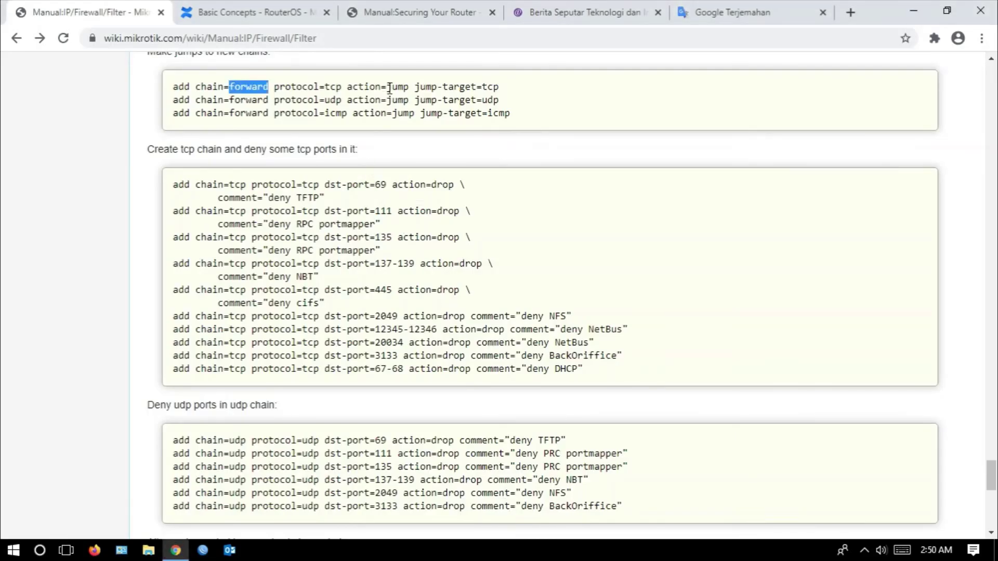
drag(392, 86, 403, 86)
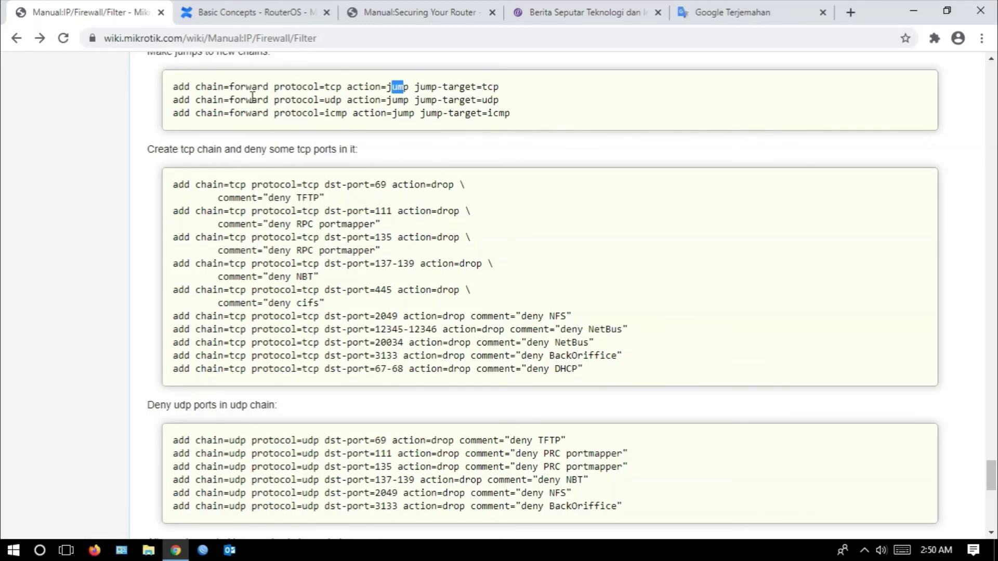
drag(196, 86, 270, 88)
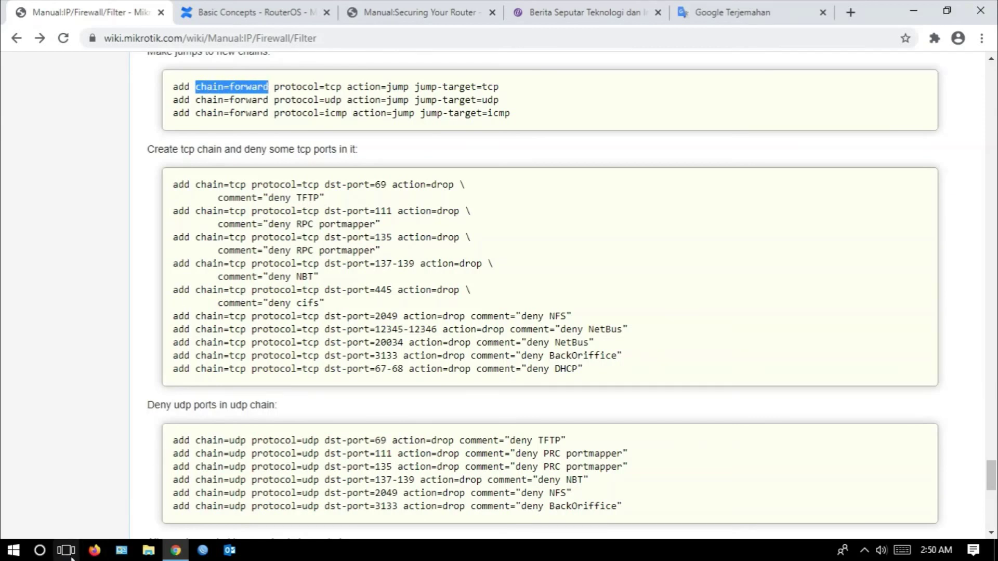
Highlight the manual's three jump rules, then its full block of tcp-chain drop rules, for review
click(173, 87)
scroll(174, 87, up, 2)
drag(173, 168, 522, 200)
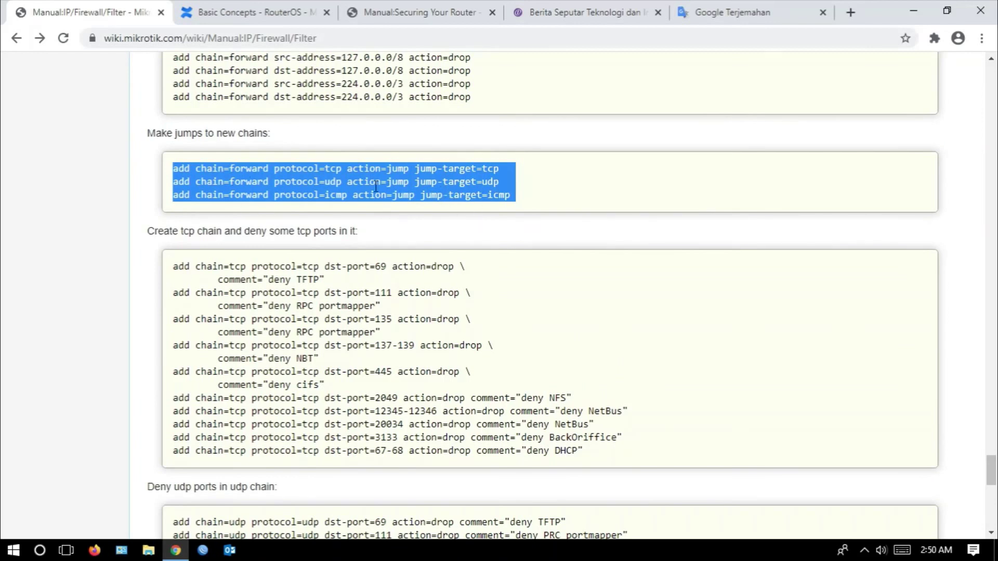
drag(173, 266, 657, 473)
scroll(424, 332, down, 3)
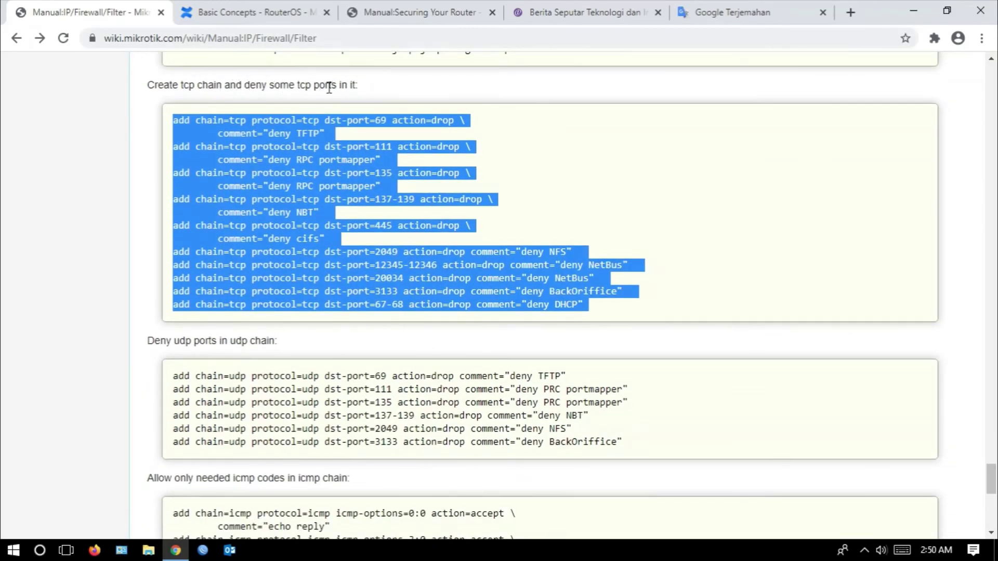
Highlight "Create tcp chain and deny" in the manual's tcp heading and the heading "Deny udp ports in udp chain" for review
drag(267, 85, 150, 90)
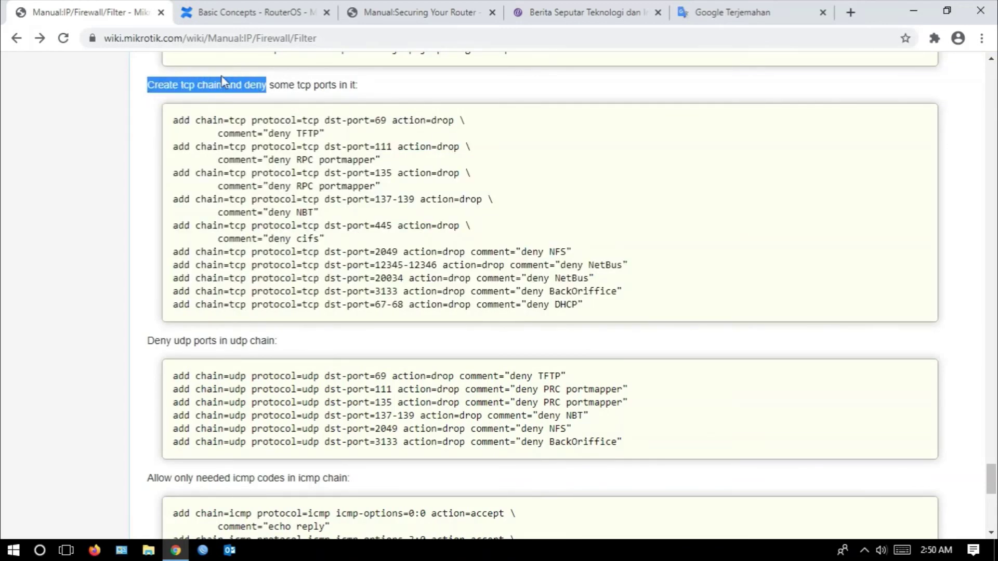
scroll(318, 244, down, 3)
drag(148, 194, 282, 197)
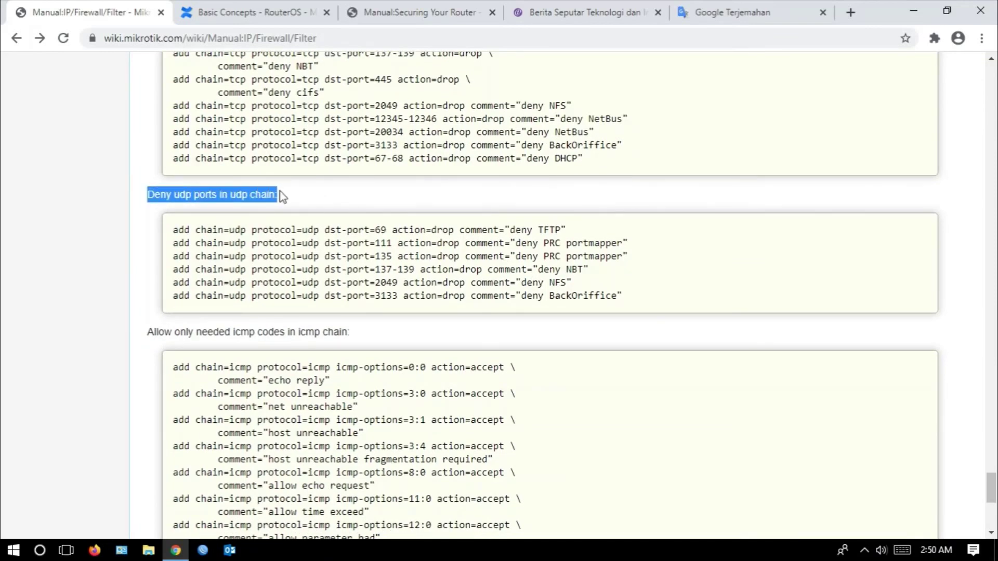
Highlight the manual's full block of icmp-chain rules, from the echo reply accept rule through the final drop rule, for review
scroll(316, 206, down, 3)
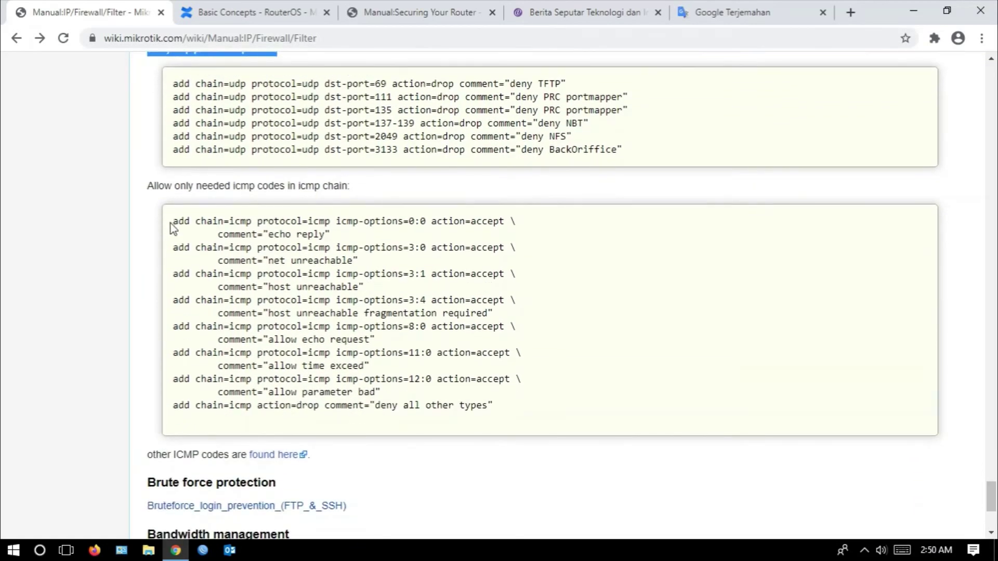
drag(173, 222, 515, 410)
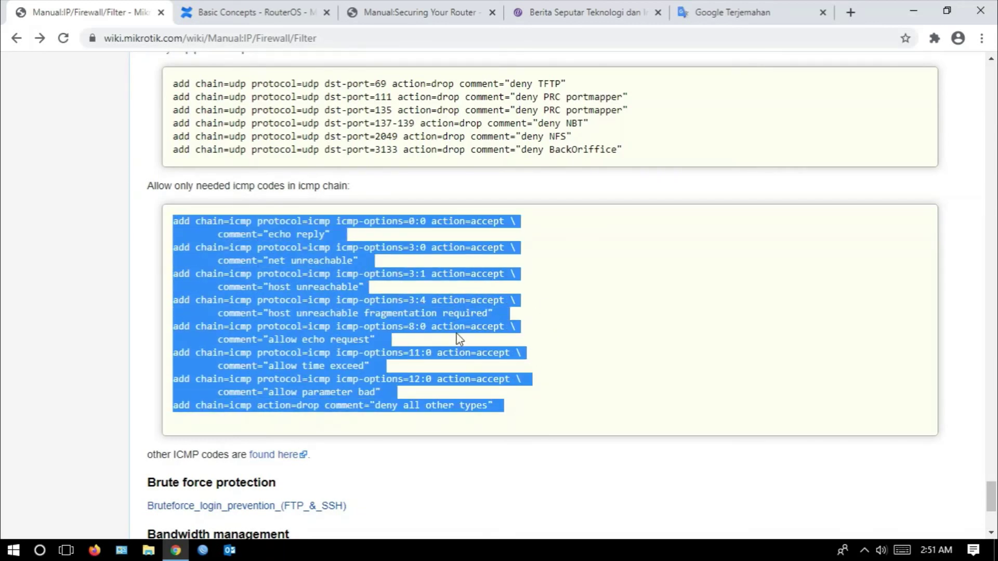
scroll(457, 338, down, 1)
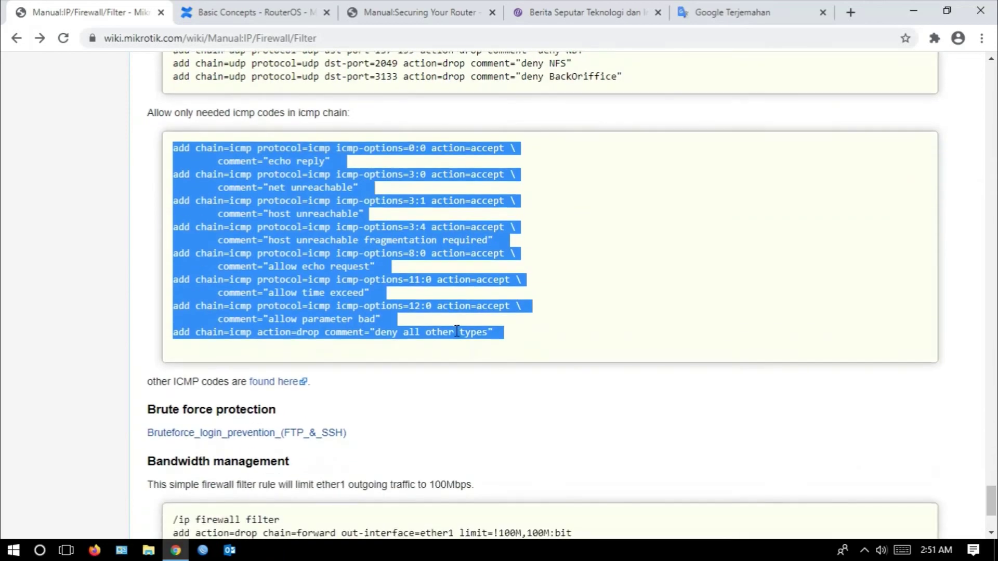
click(524, 254)
drag(497, 331, 172, 150)
scroll(395, 195, up, 1)
scroll(395, 195, up, 1)
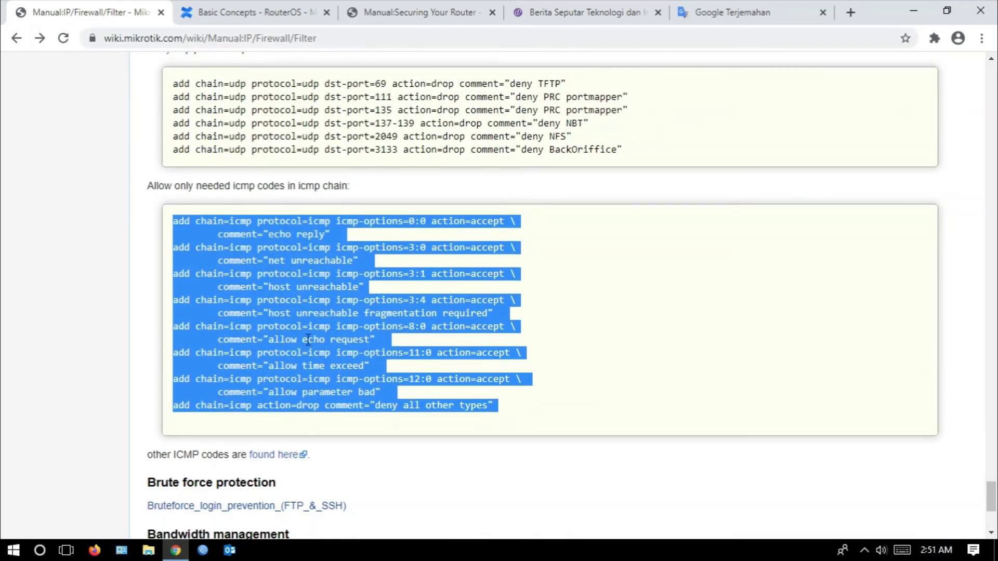
Bring up the overview of virtual desktops to leave the manual page
click(66, 550)
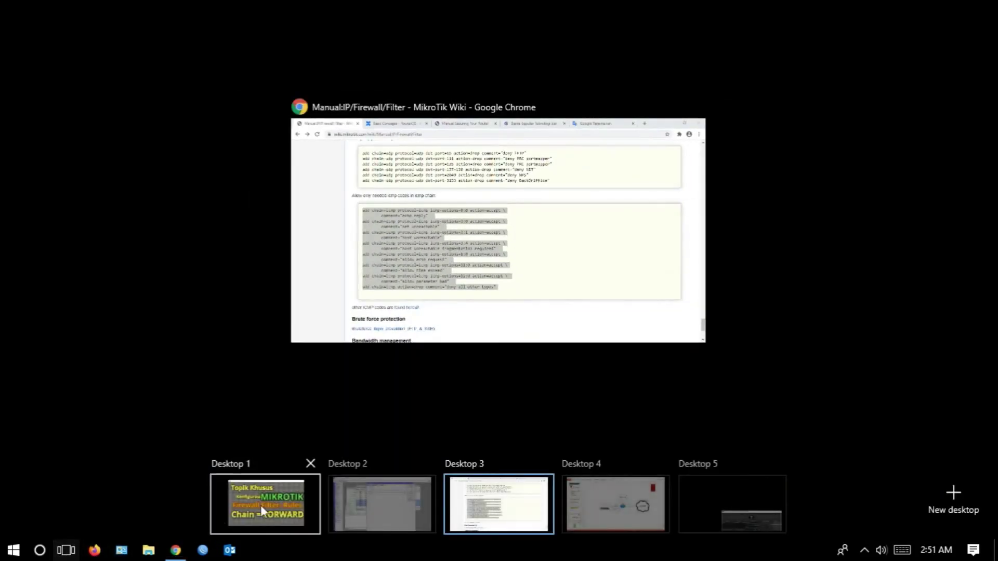